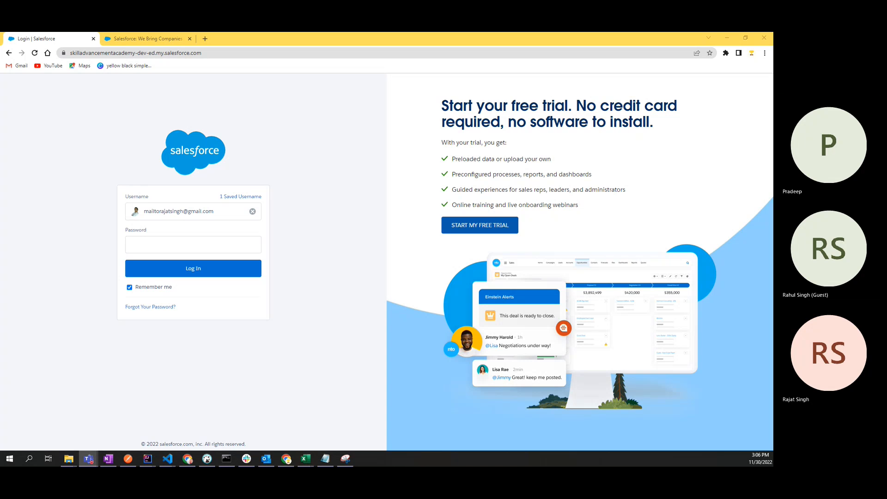
# Step: Log in to the developer org with the account password, re-entering it after the first attempt fails
pyautogui.click(142, 246)
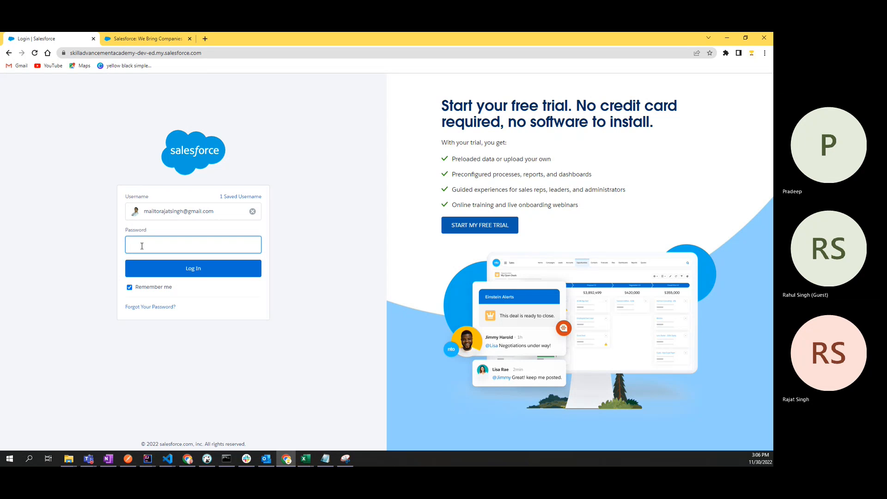
pyautogui.write('*******')
pyautogui.press('Return')
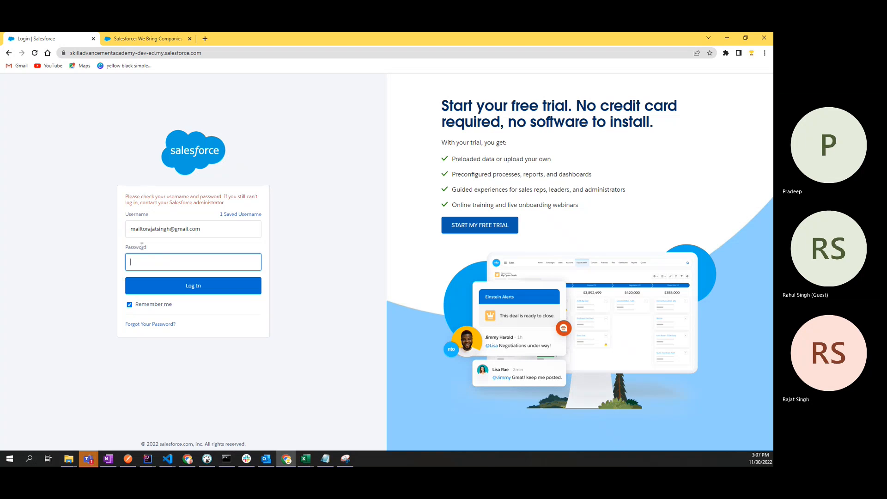
pyautogui.write('•••••••••••••')
pyautogui.press('Return')
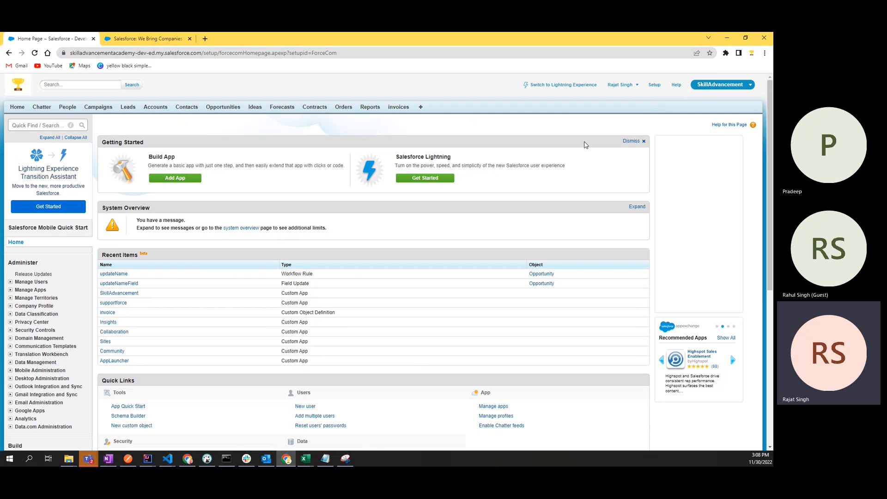
pyautogui.click(715, 88)
pyautogui.click(715, 88)
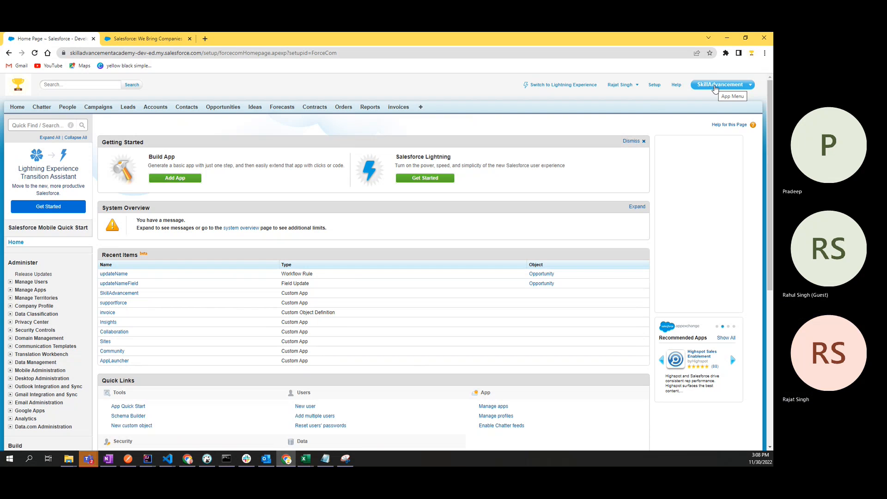
pyautogui.click(715, 87)
pyautogui.click(709, 86)
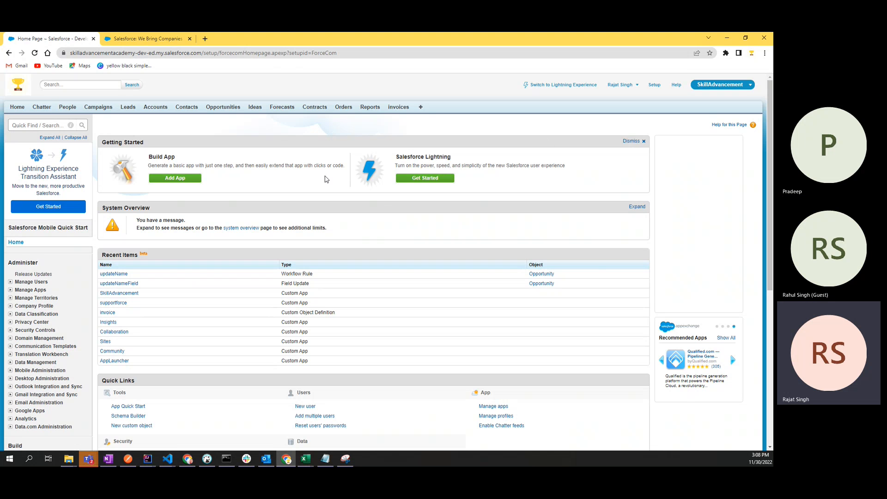
pyautogui.scroll(-2, 324, 179)
pyautogui.scroll(-2, 469, 152)
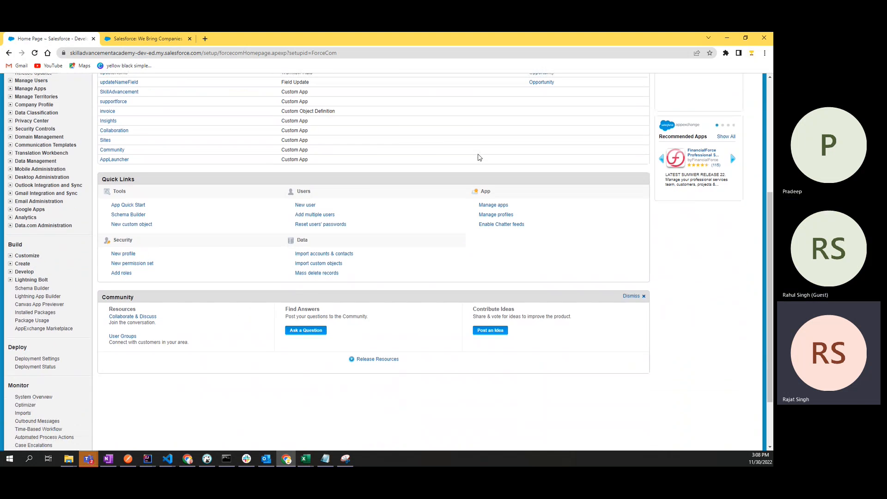
pyautogui.scroll(4, 324, 185)
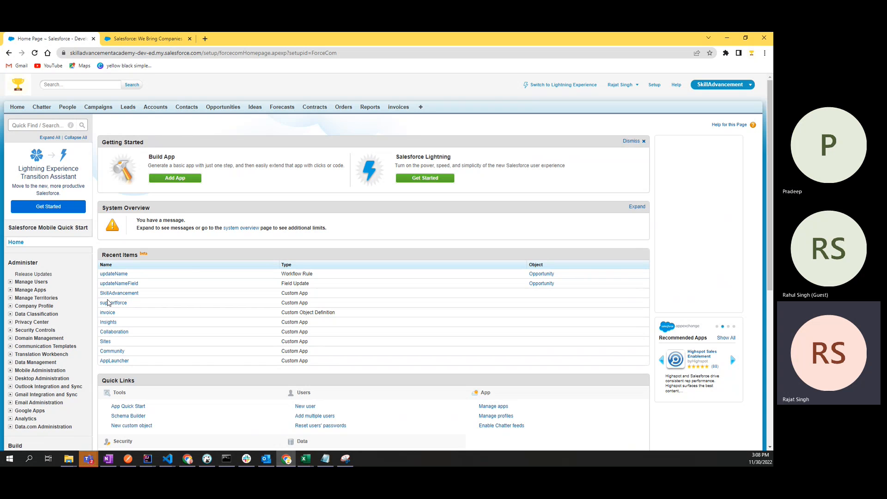
pyautogui.scroll(-4, 177, 277)
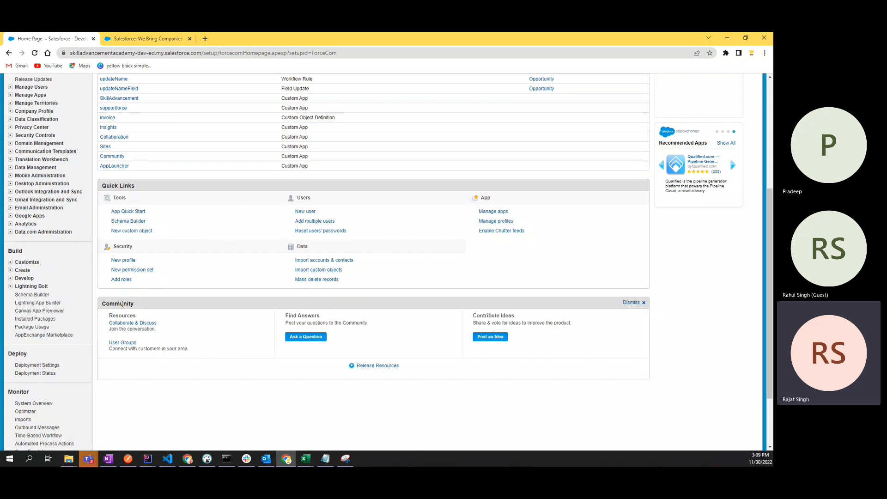
pyautogui.doubleClick(121, 303)
pyautogui.scroll(5, 212, 300)
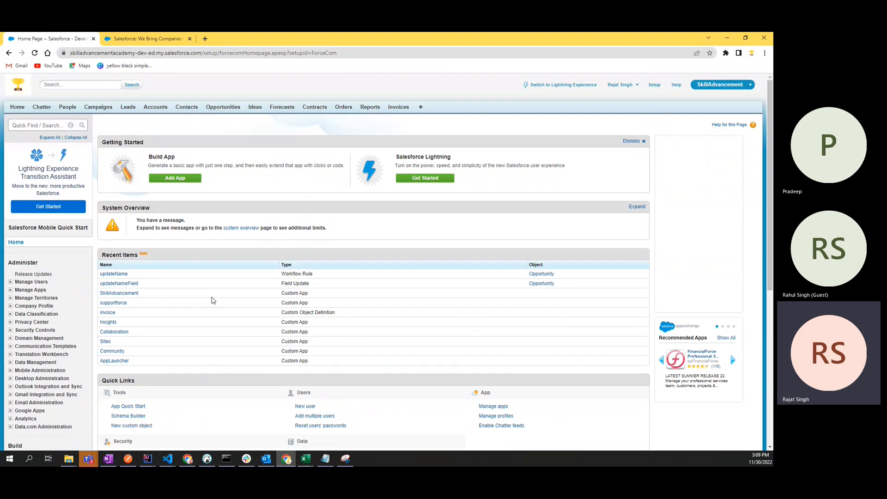
pyautogui.scroll(-4, 212, 300)
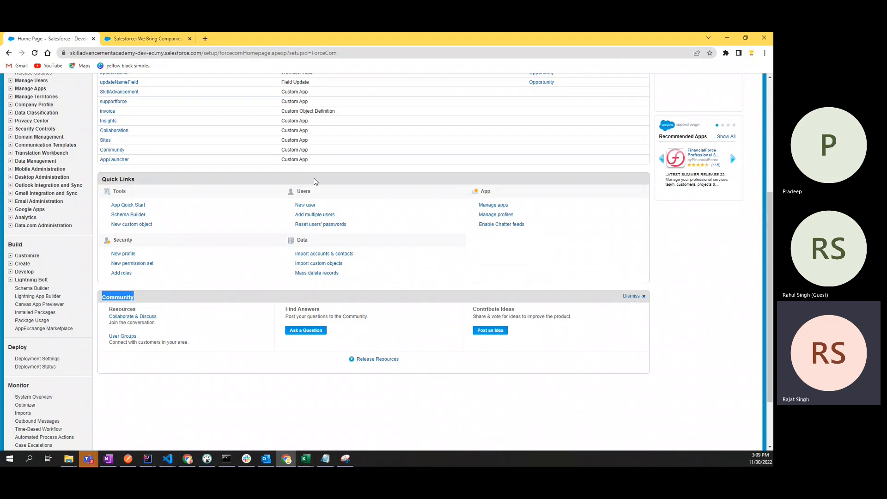
pyautogui.scroll(5, 285, 208)
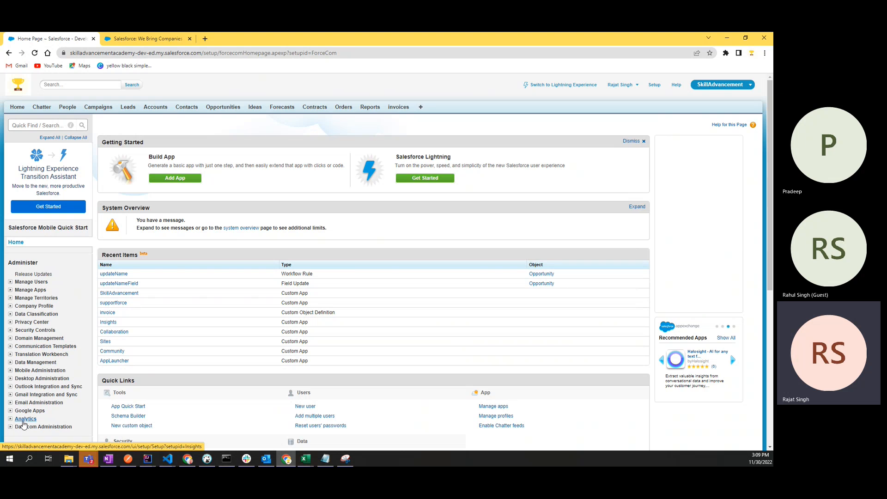
pyautogui.scroll(-1, 24, 425)
pyautogui.scroll(-5, 23, 424)
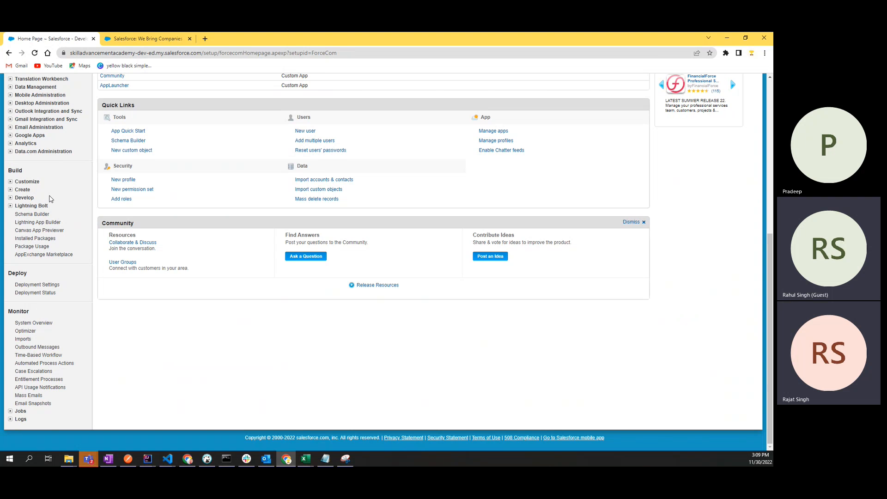
pyautogui.scroll(2, 50, 198)
pyautogui.scroll(4, 51, 198)
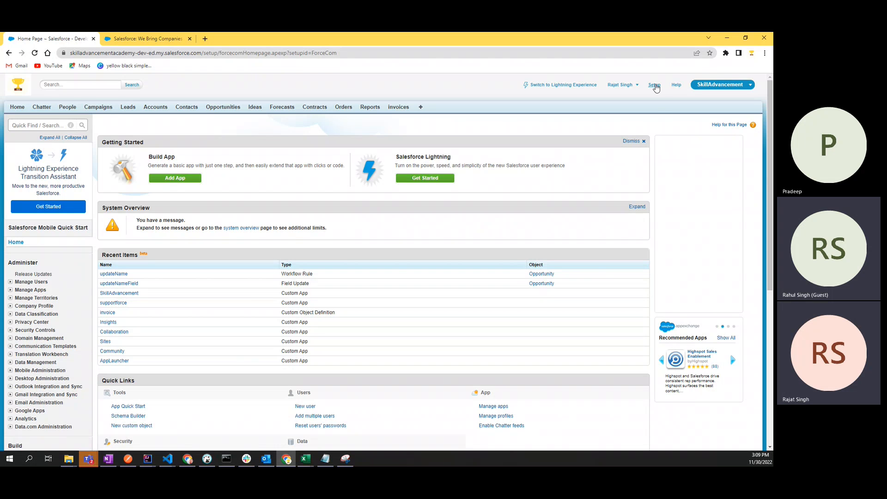
# Step: Go to Setup's Build > Create > Workflow & Approvals > Workflow Rules page
pyautogui.click(654, 85)
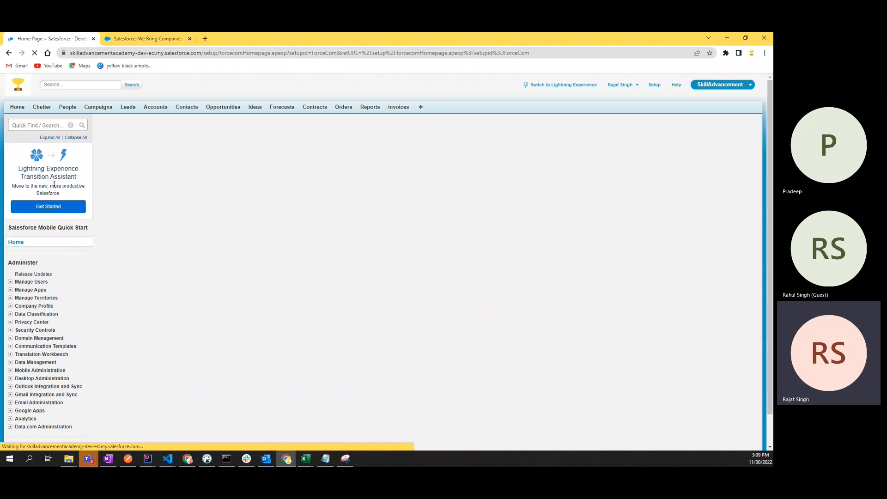
pyautogui.scroll(-5, 396, 375)
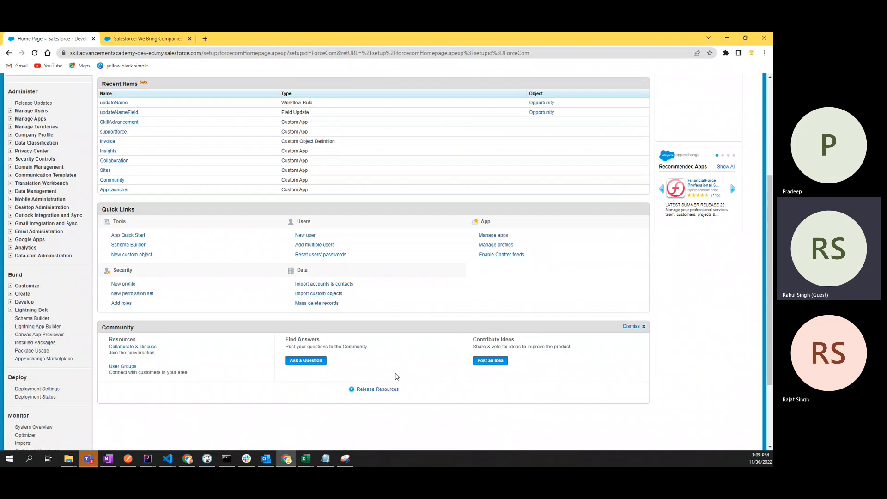
pyautogui.scroll(4, 397, 376)
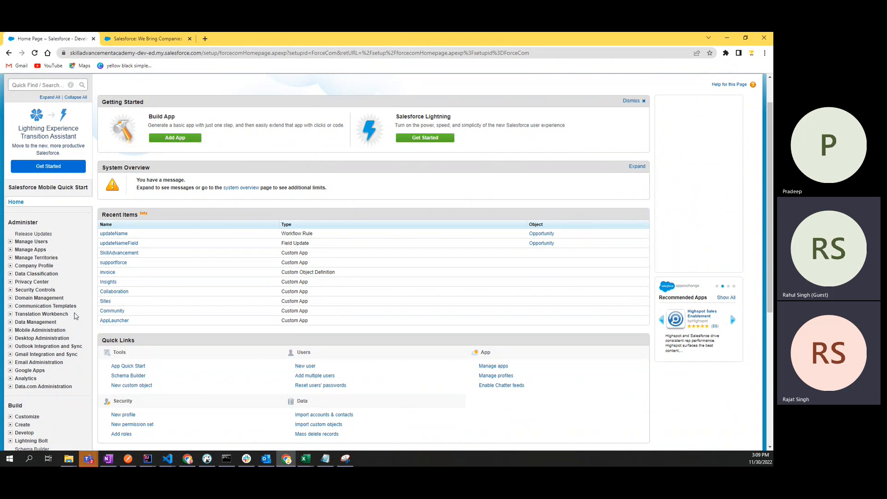
pyautogui.scroll(-5, 74, 316)
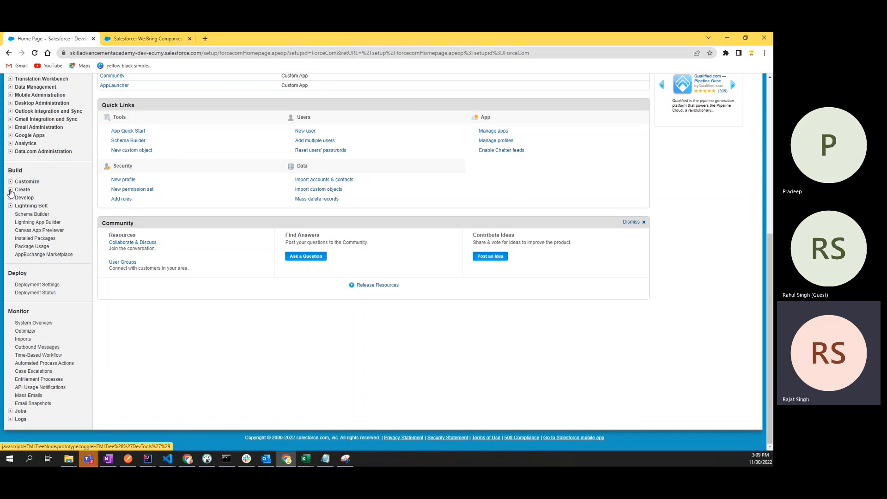
pyautogui.click(10, 189)
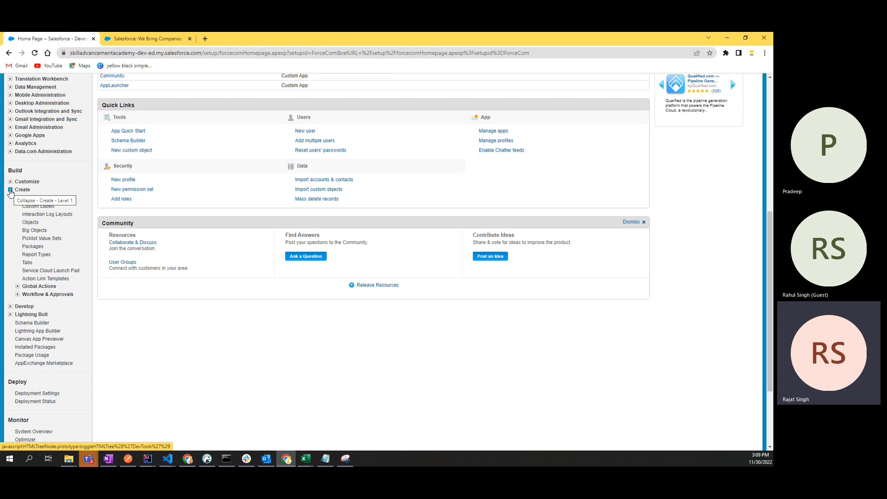
pyautogui.click(10, 190)
pyautogui.click(11, 190)
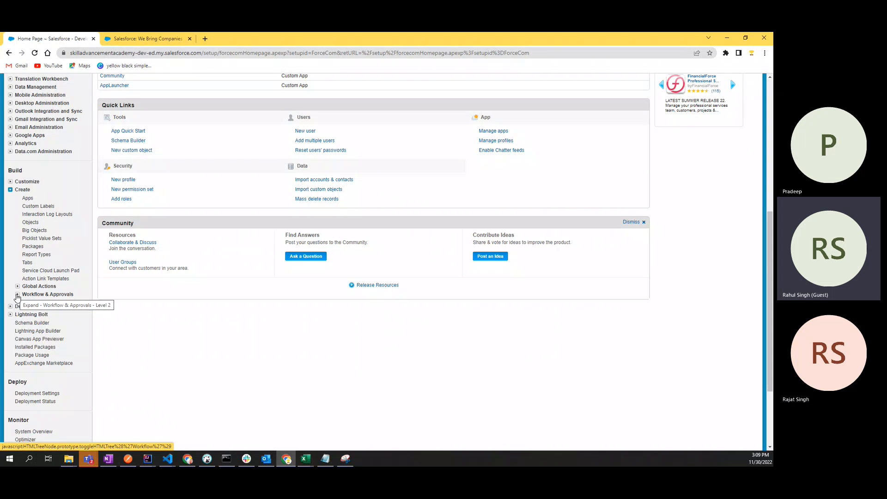
pyautogui.click(17, 296)
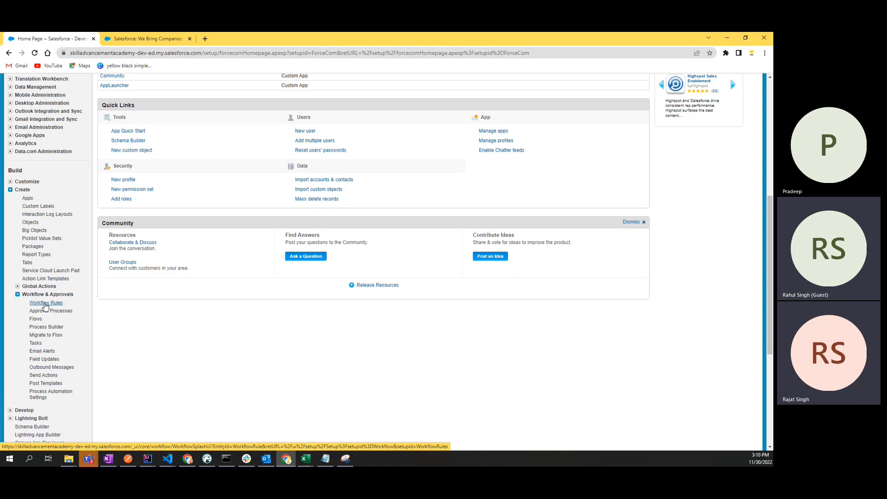
pyautogui.click(45, 304)
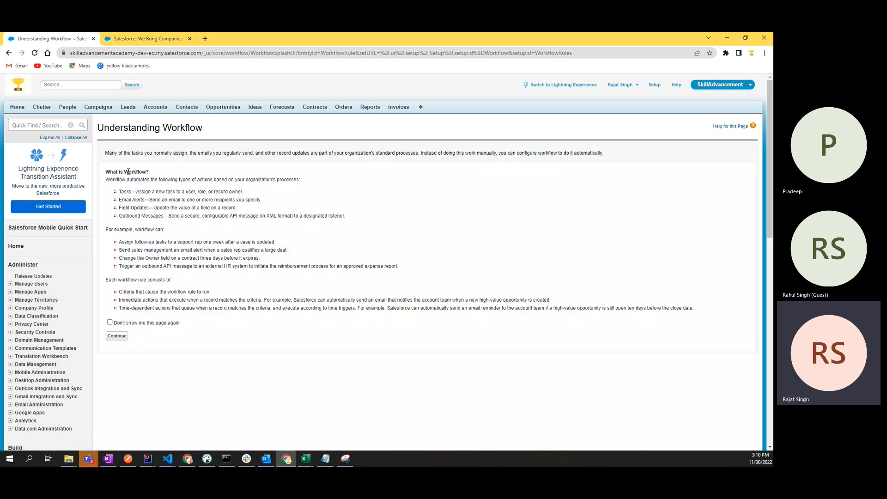
# Step: Review the Understanding Workflow explanation, then continue to the All Workflow Rules list
pyautogui.moveTo(106, 172); pyautogui.dragTo(230, 311)
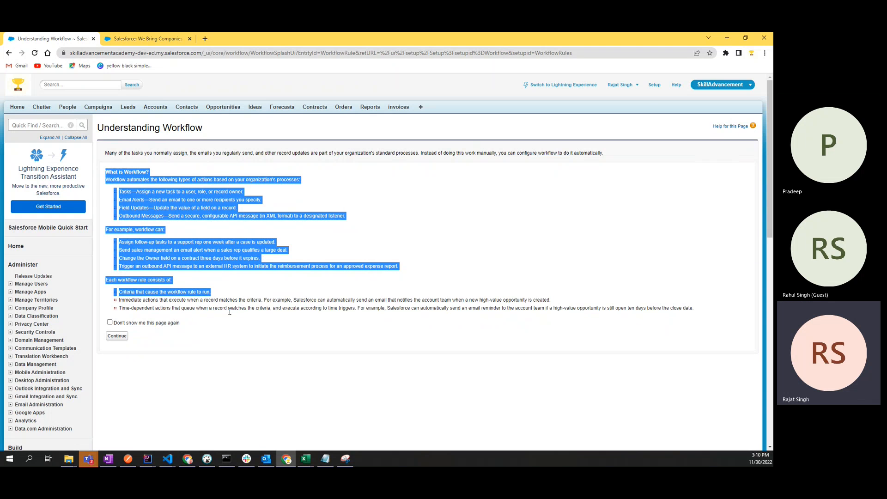
pyautogui.click(230, 314)
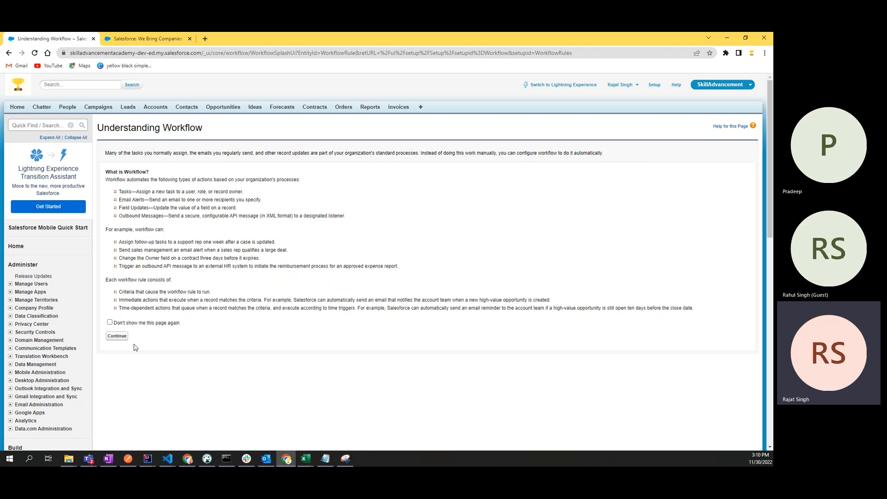
pyautogui.click(117, 336)
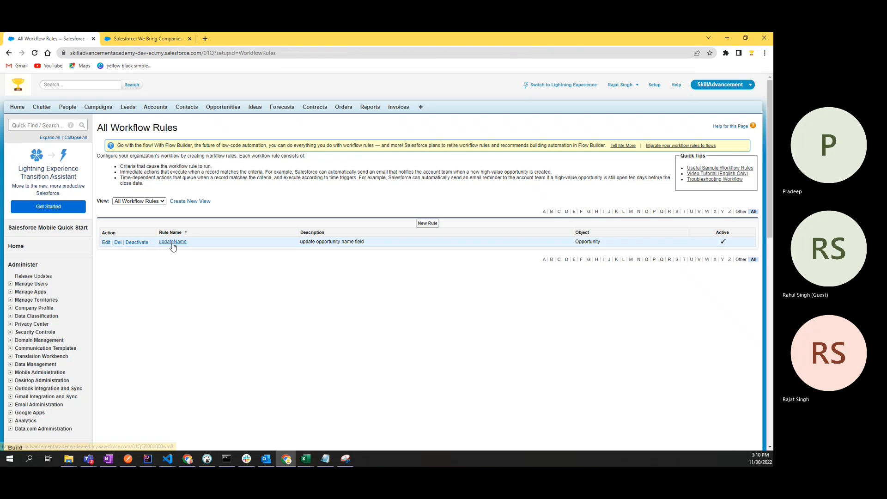
# Step: Filter the rules by letter A, which shows no records, then by U to show updateName
pyautogui.doubleClick(134, 127)
pyautogui.doubleClick(165, 127)
pyautogui.click(194, 135)
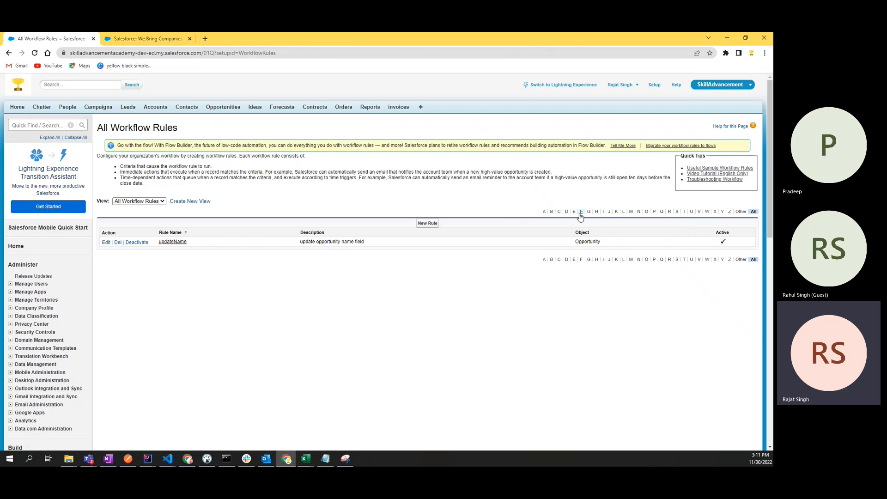
pyautogui.click(544, 212)
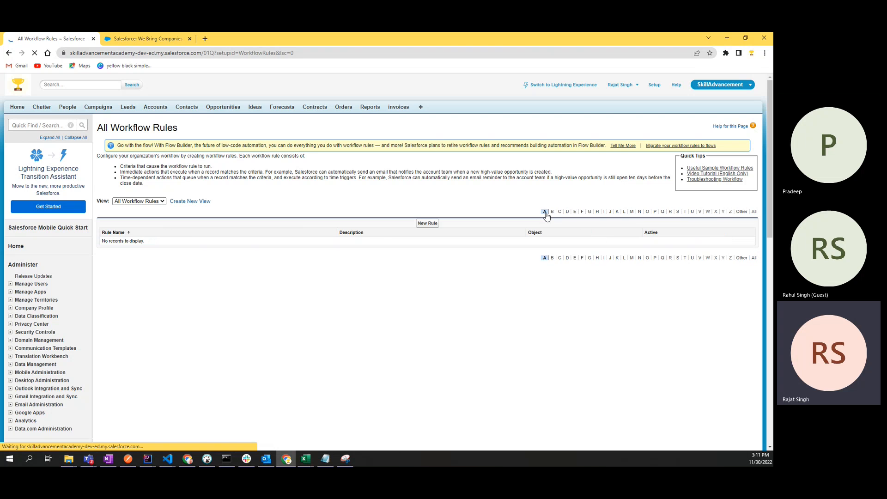
pyautogui.moveTo(148, 241); pyautogui.dragTo(103, 246)
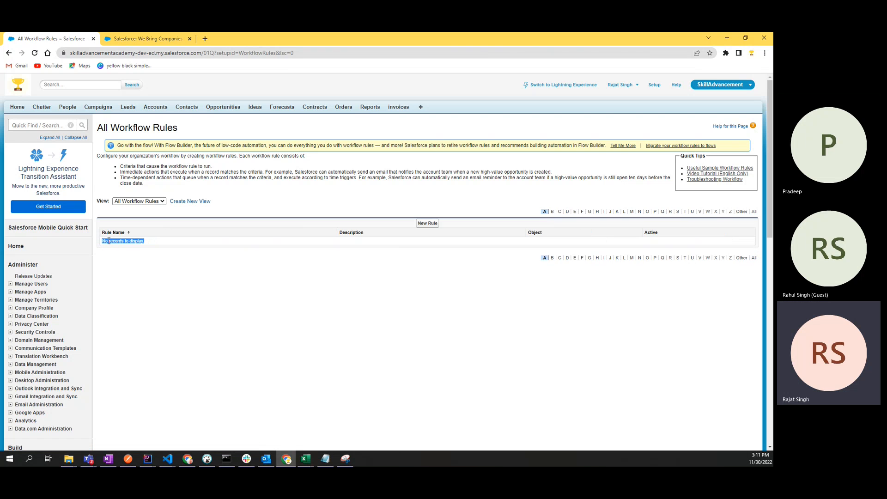
pyautogui.click(320, 244)
pyautogui.click(691, 212)
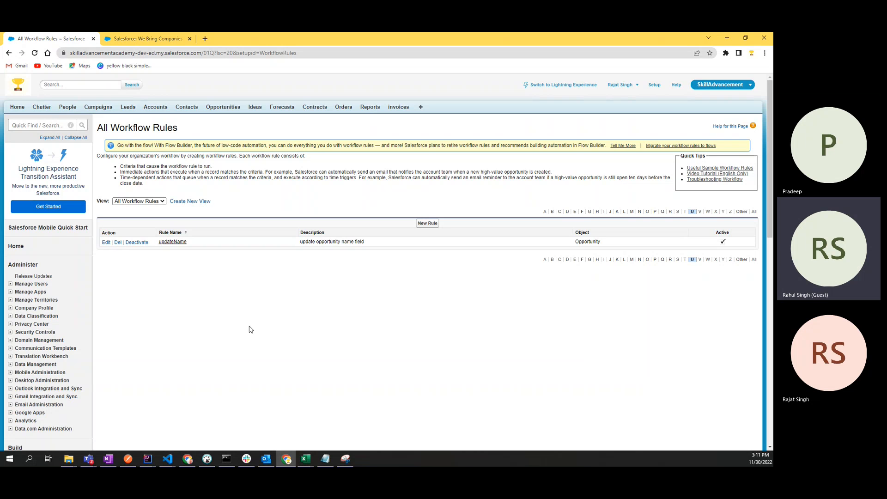
# Step: Keep the All Workflow Rules view and close the other Salesforce browser tab
pyautogui.click(140, 201)
pyautogui.click(139, 208)
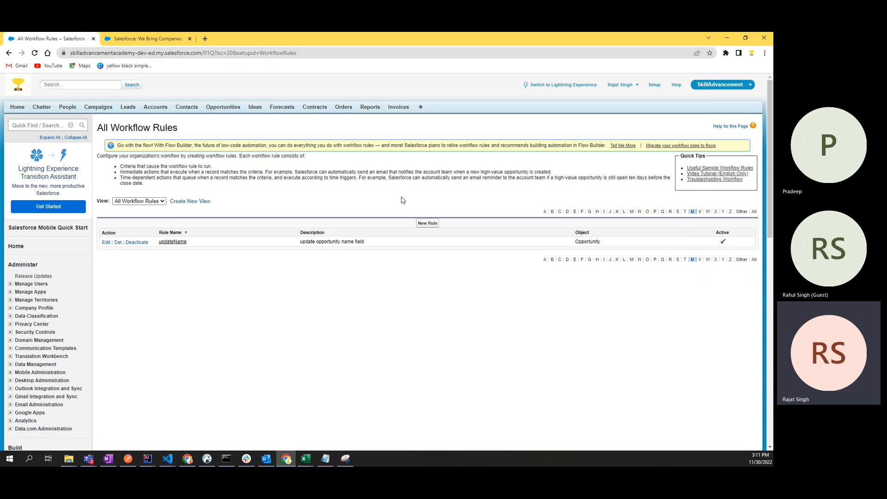
pyautogui.rightClick(74, 40)
pyautogui.click(97, 150)
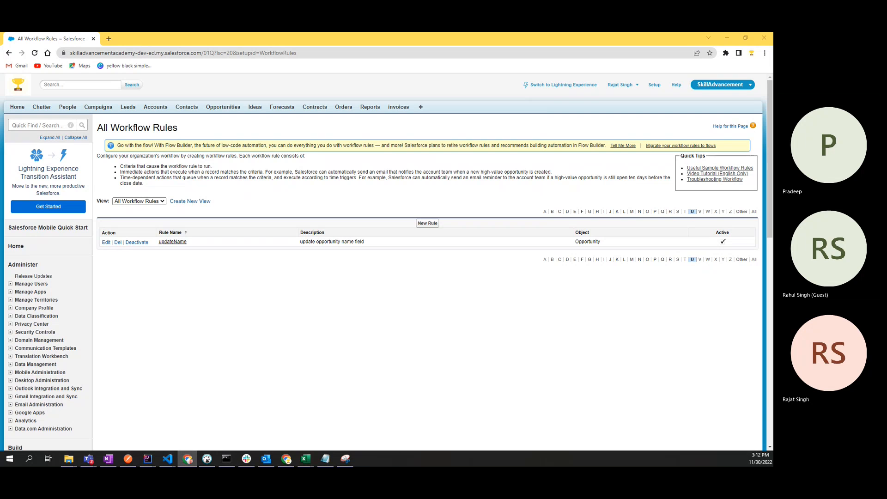
# Step: Return to the Salesforce window and review the workflow rule components and Quick Tips
pyautogui.click(407, 365)
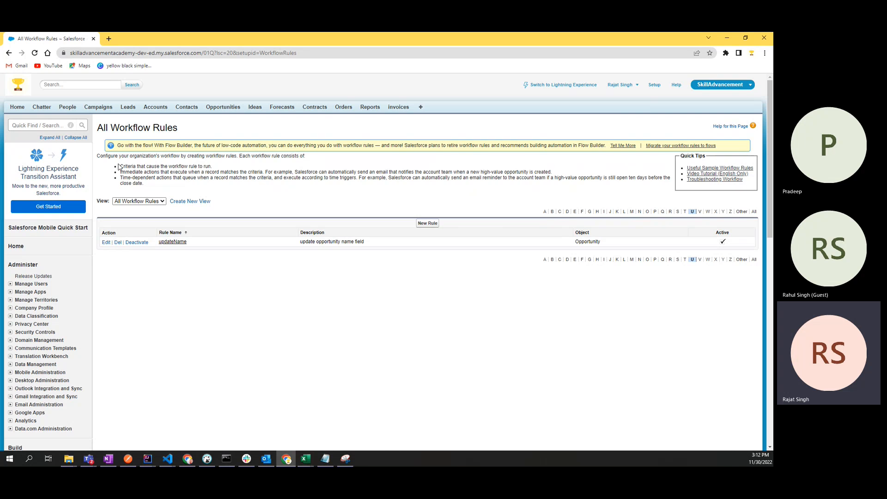
pyautogui.moveTo(121, 167); pyautogui.dragTo(217, 185)
pyautogui.click(228, 188)
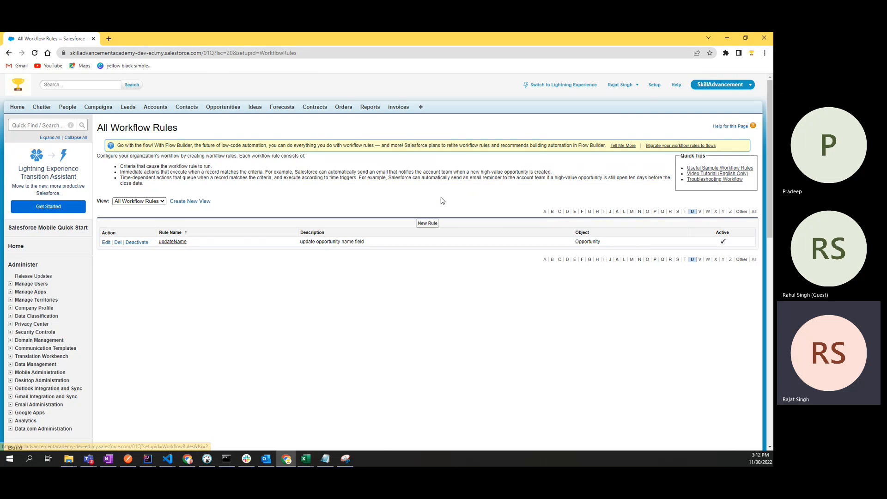
pyautogui.doubleClick(700, 156)
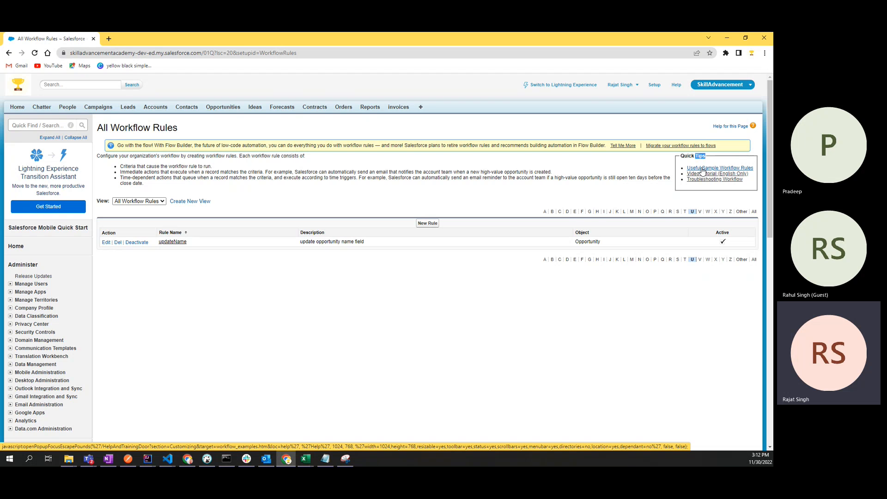
# Step: Open Quick Tips' Useful Sample Workflow Rules help page, then return to the rules list tab
pyautogui.click(702, 169)
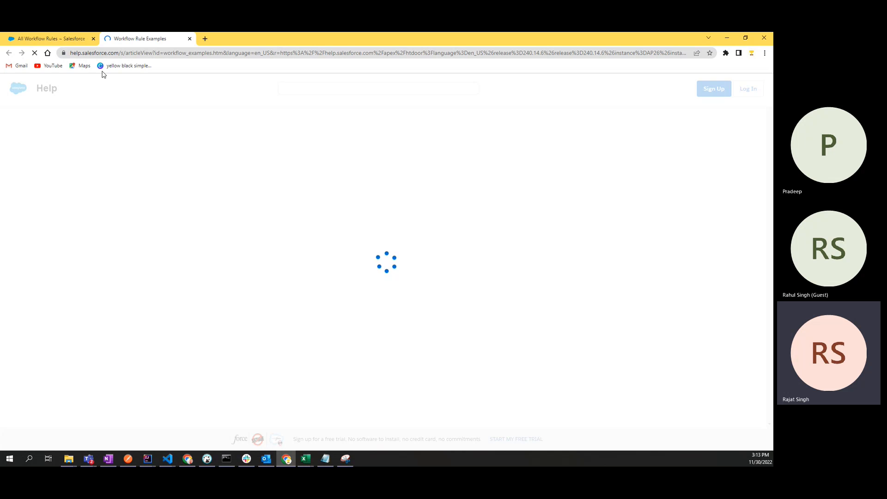
pyautogui.click(50, 38)
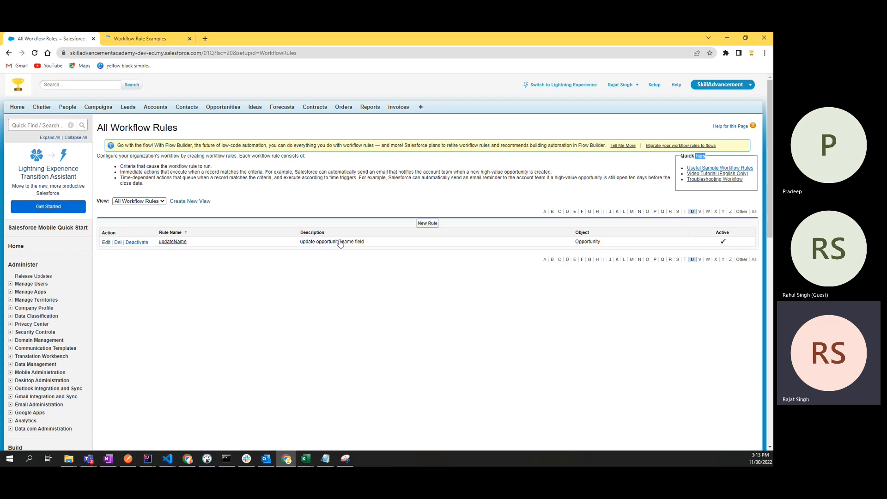
pyautogui.click(703, 173)
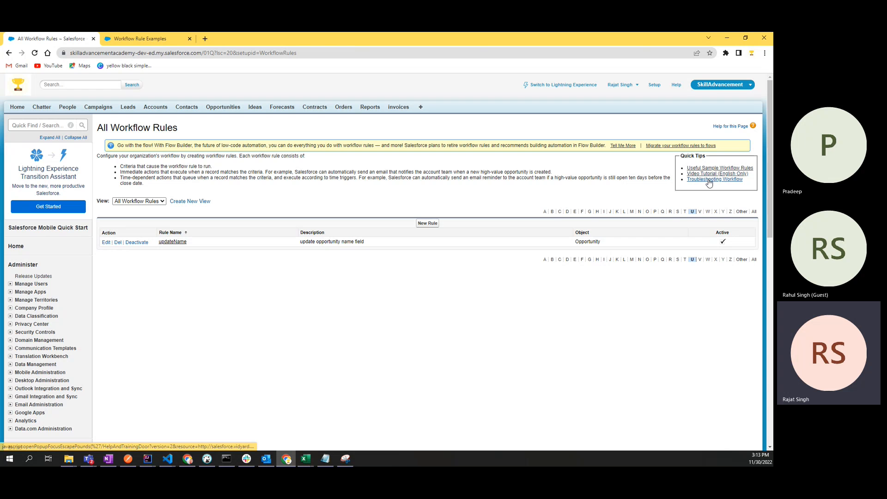
pyautogui.click(152, 38)
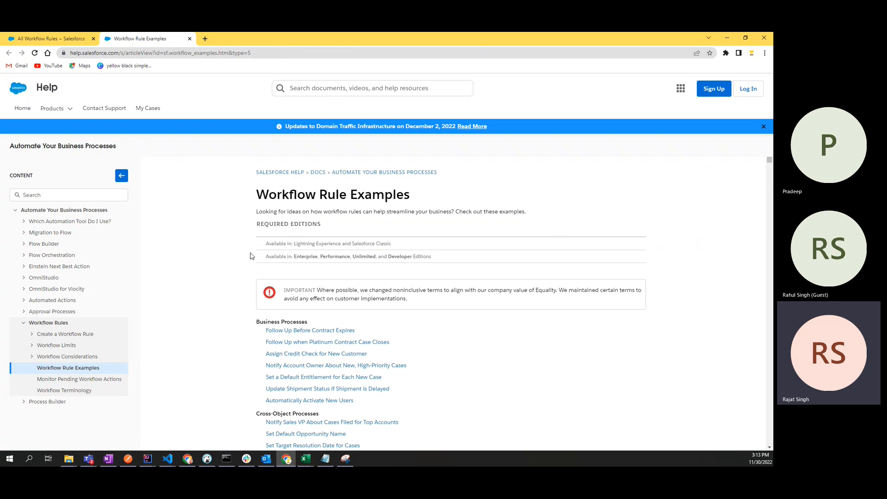
pyautogui.scroll(-6, 231, 265)
pyautogui.scroll(-1, 222, 272)
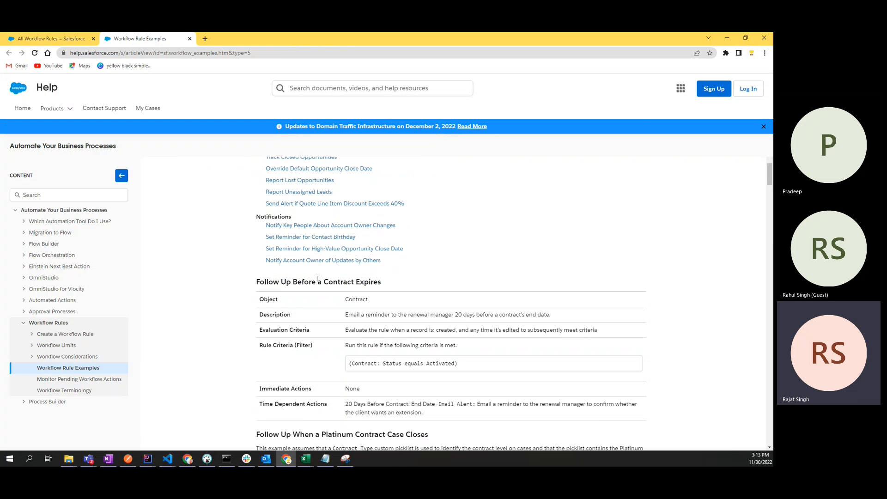
pyautogui.scroll(6, 222, 272)
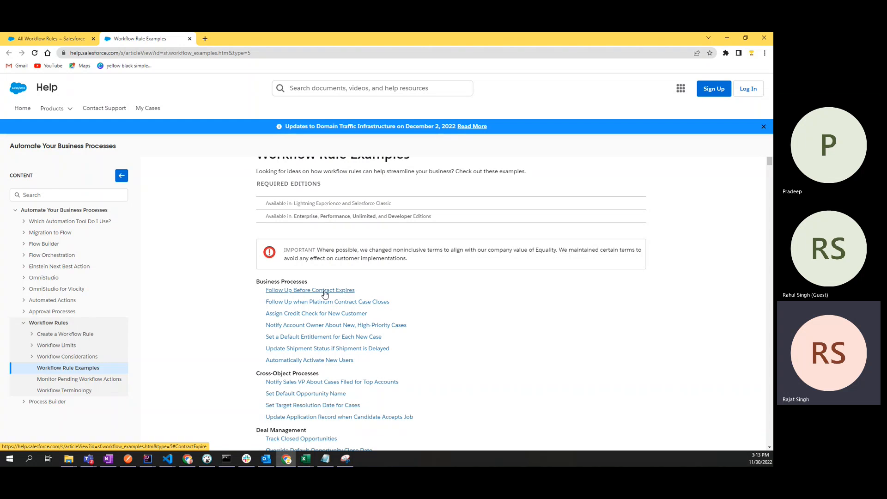
pyautogui.moveTo(308, 282); pyautogui.dragTo(249, 281)
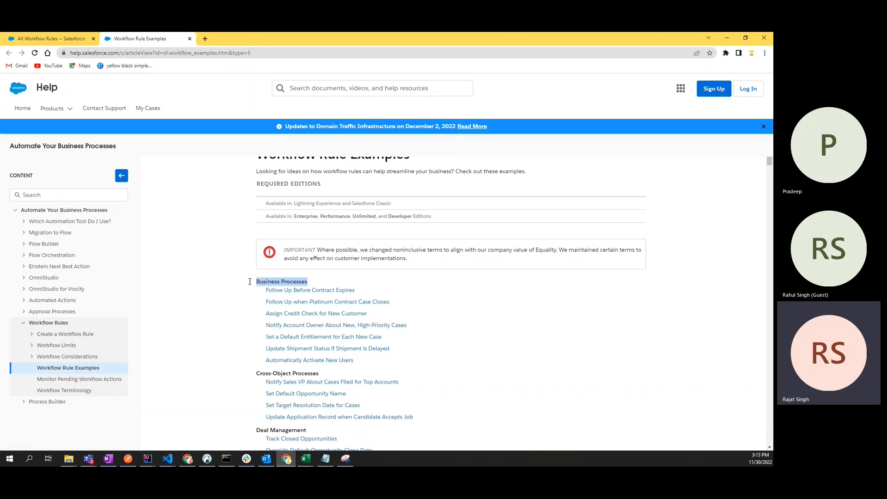
pyautogui.click(222, 301)
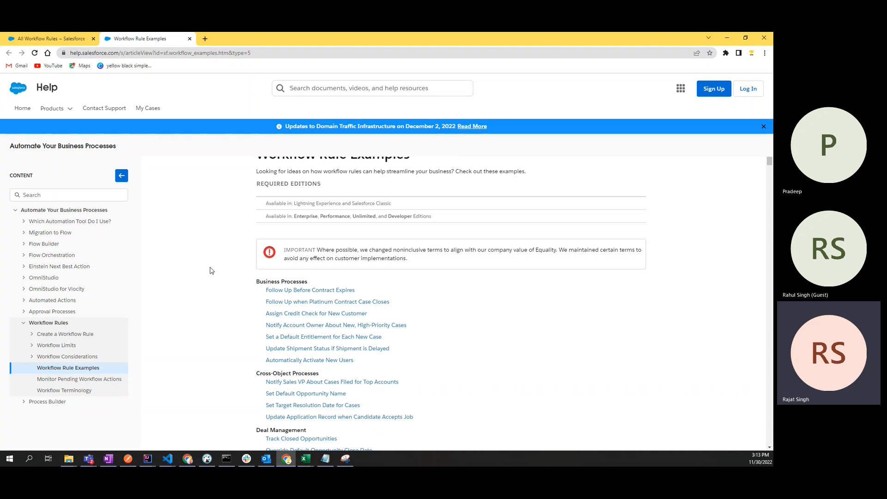
pyautogui.click(61, 40)
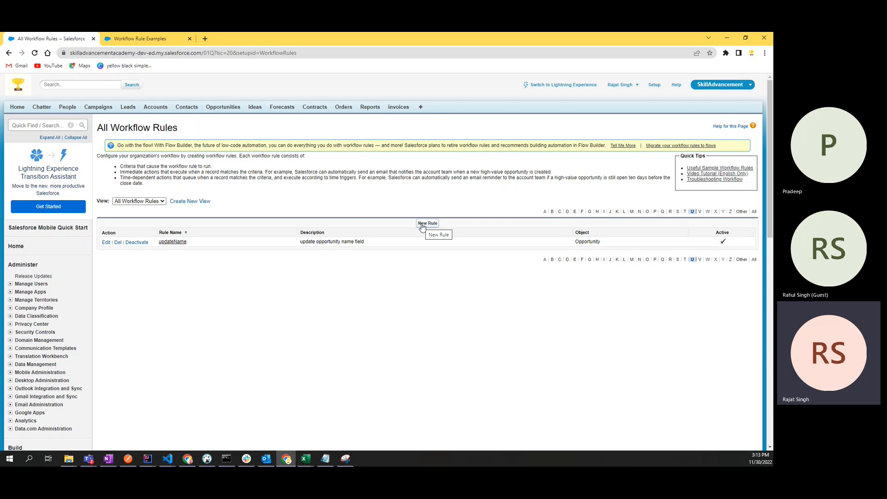
# Step: Preview the workflow Video Tutorial, then follow the Troubleshooting Workflow link and confirm the redirect
pyautogui.click(696, 177)
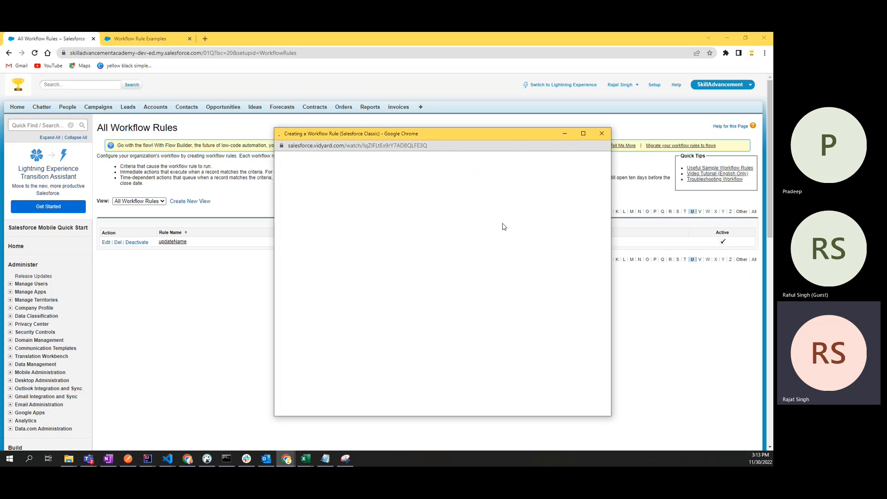
pyautogui.click(602, 134)
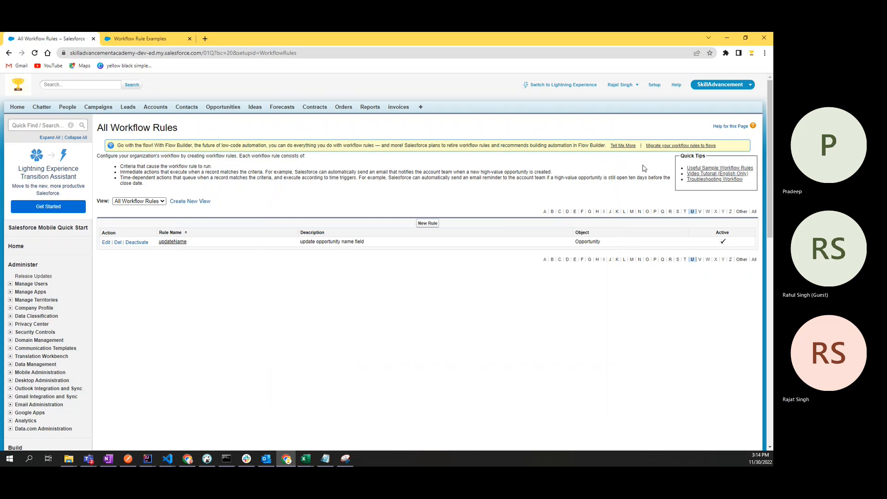
pyautogui.click(713, 180)
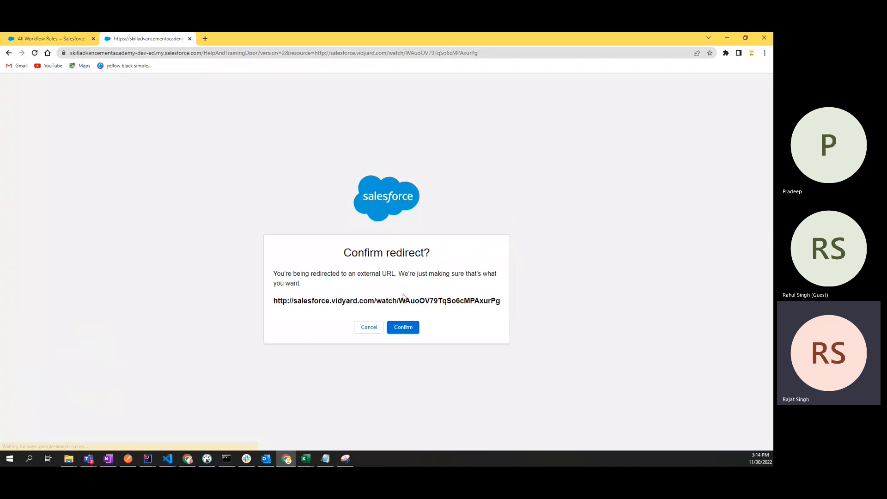
pyautogui.click(369, 329)
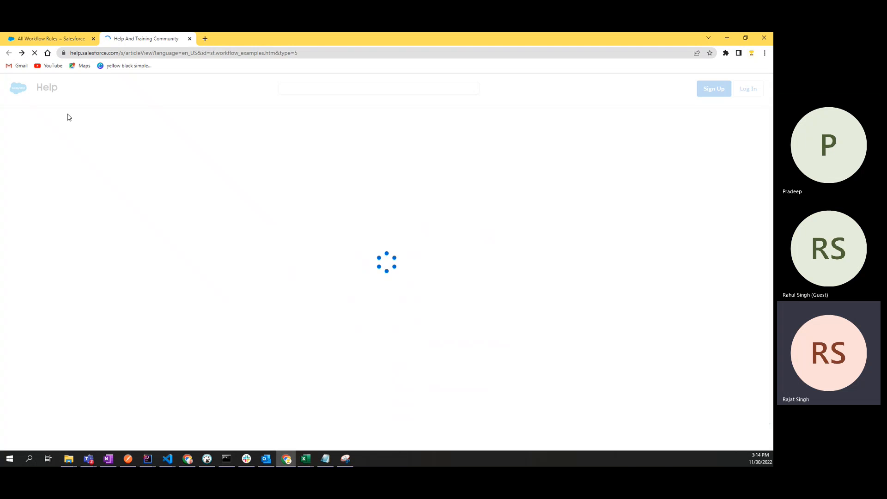
# Step: Close the Workflow Rule Examples help tab, leaving only the rules list
pyautogui.click(49, 36)
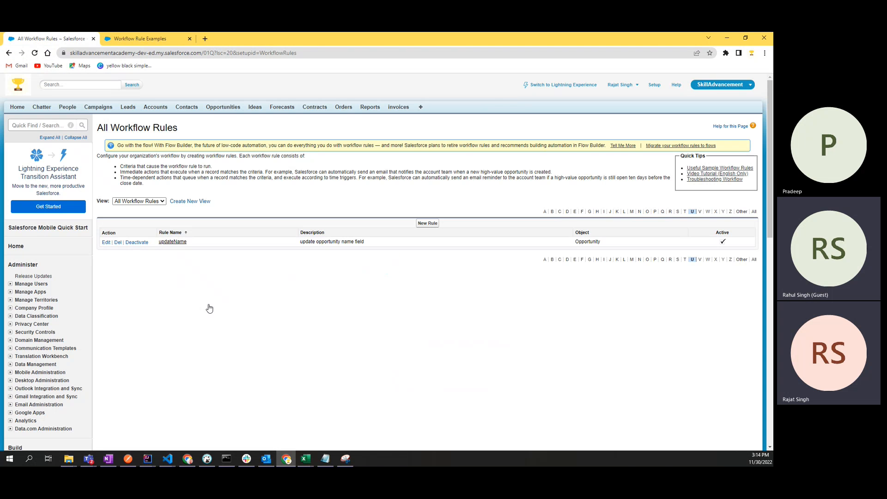
pyautogui.click(143, 37)
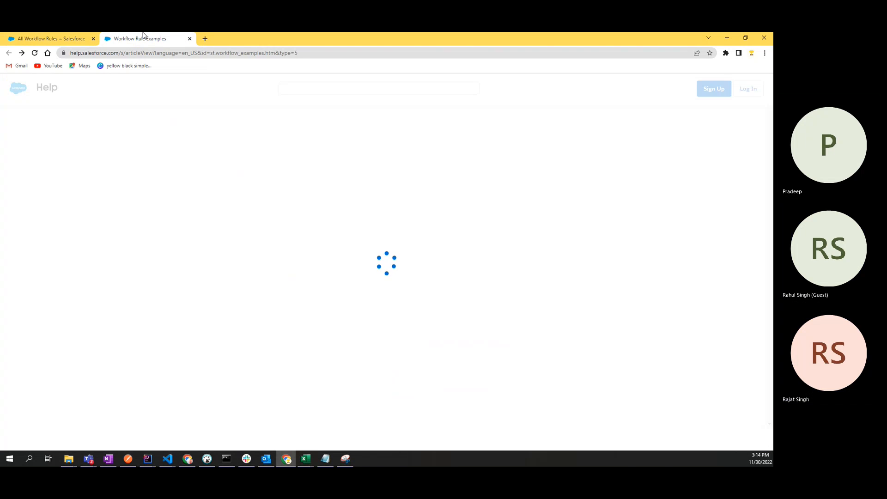
pyautogui.click(190, 38)
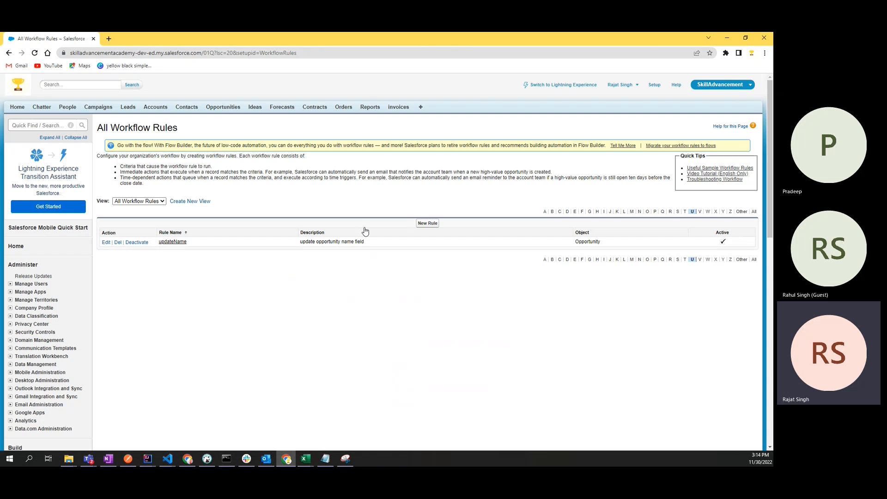
# Step: Create a new Opportunity workflow rule through to Step 2, and open Opportunities in a new tab
pyautogui.click(429, 223)
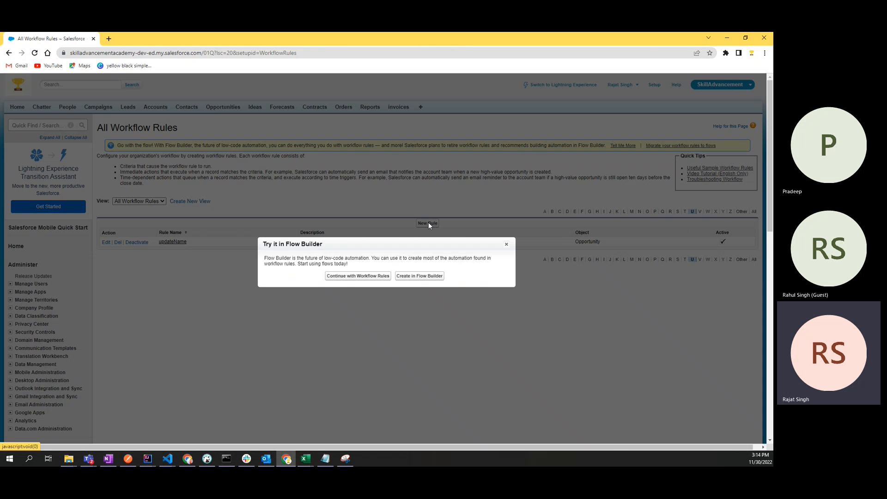
pyautogui.click(349, 275)
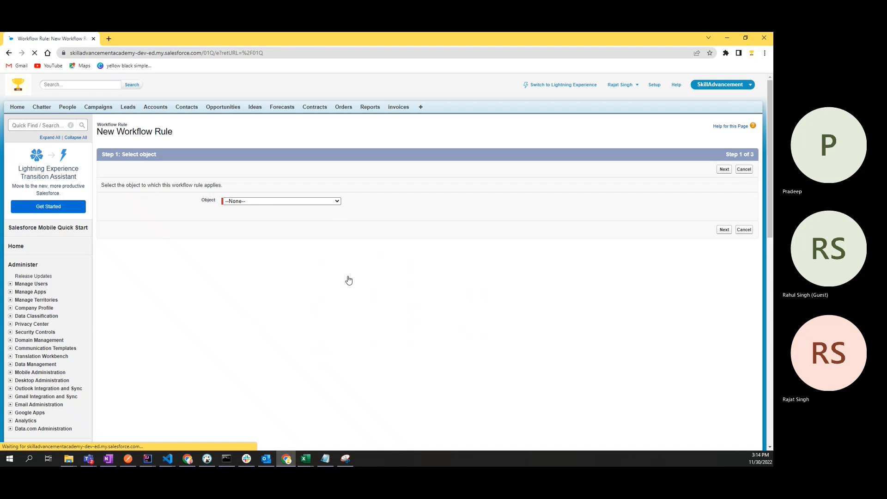
pyautogui.click(236, 202)
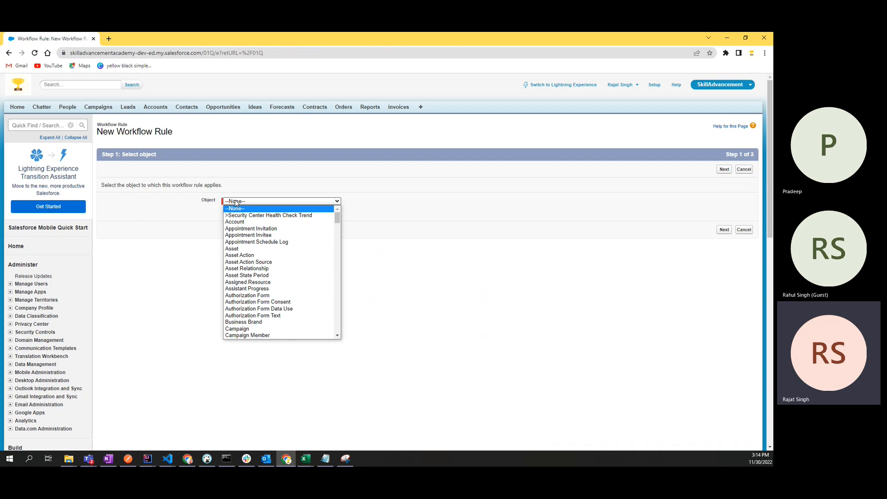
pyautogui.write('opp')
pyautogui.press('Return')
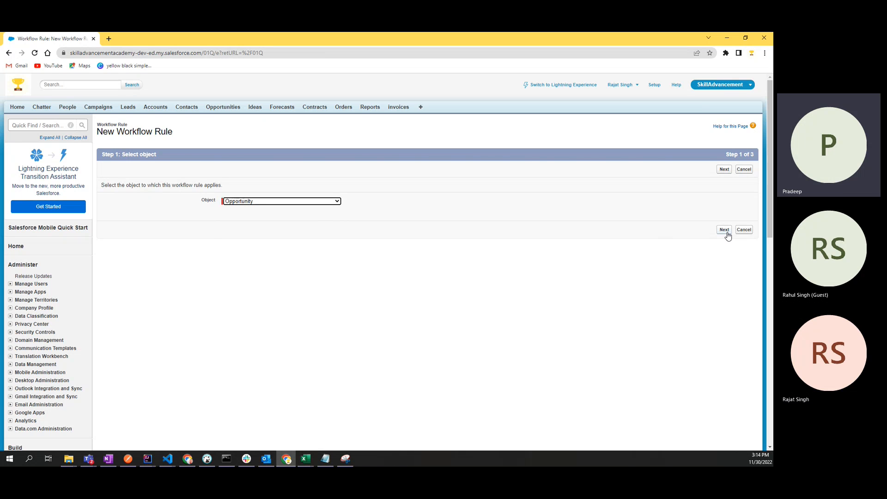
pyautogui.moveTo(728, 155); pyautogui.dragTo(763, 156)
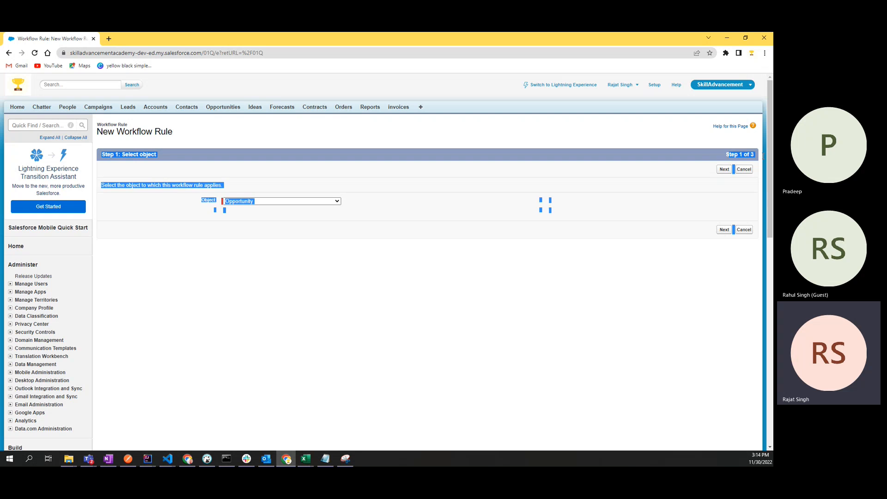
pyautogui.click(702, 166)
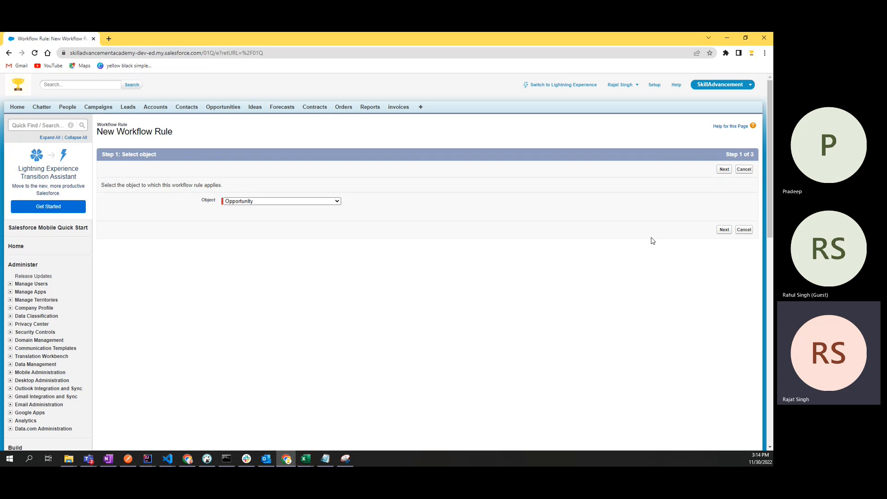
pyautogui.click(724, 230)
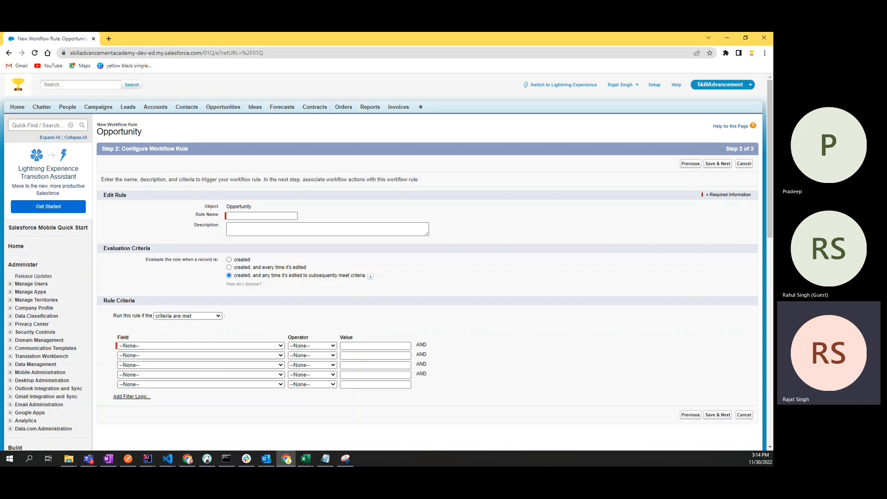
pyautogui.hotkey('alt', 'Tab')
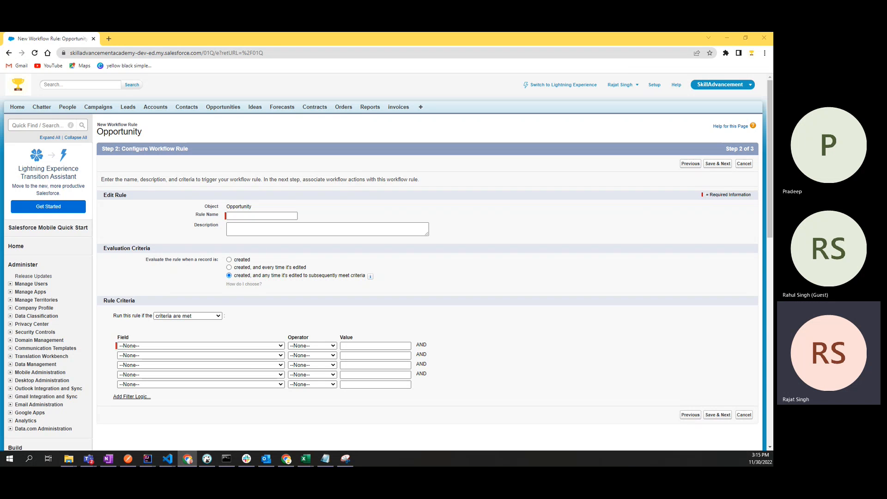
pyautogui.middleClick(220, 109)
# Step: Open the abcde opportunity record and review its Close Date and Opportunity Owner fields
pyautogui.click(147, 38)
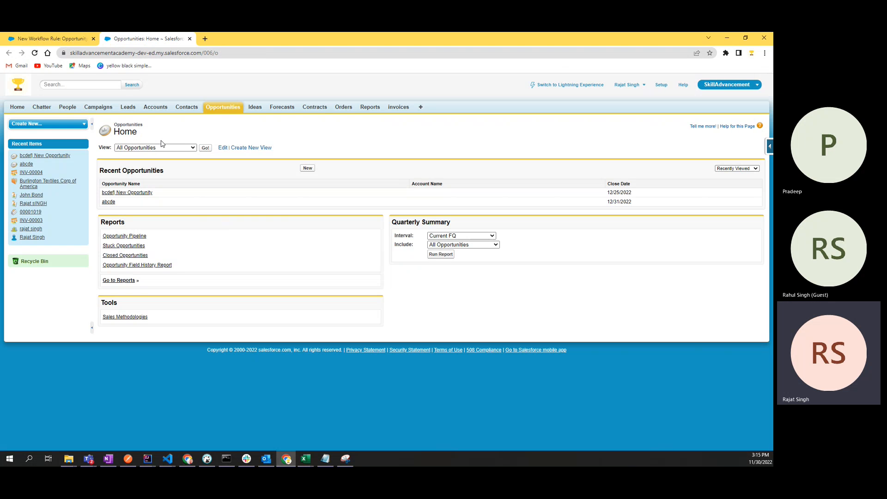
pyautogui.click(111, 202)
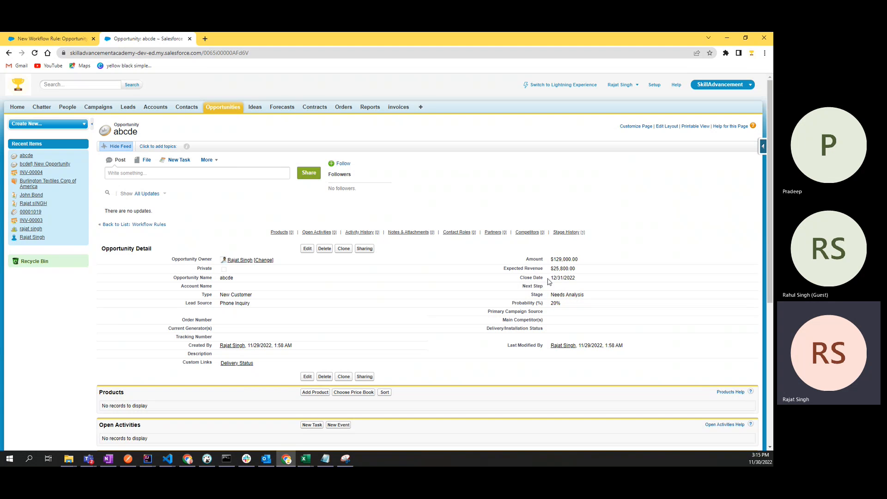
pyautogui.moveTo(548, 280); pyautogui.dragTo(580, 280)
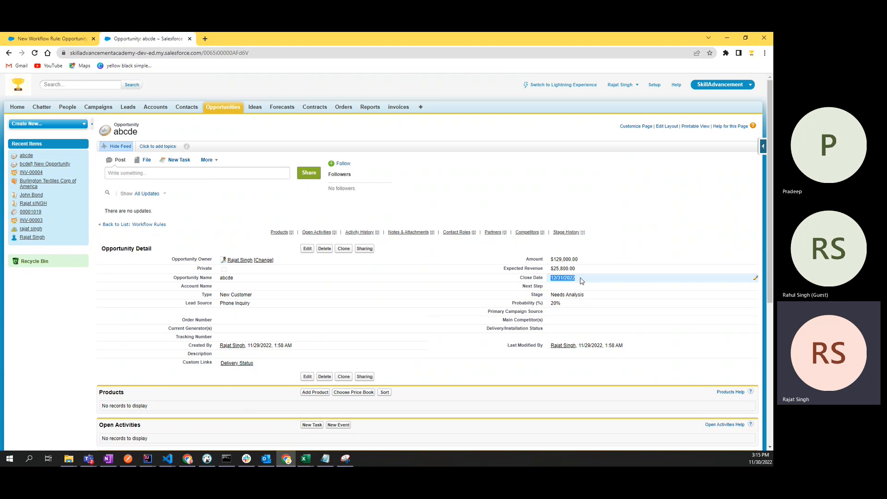
pyautogui.click(559, 278)
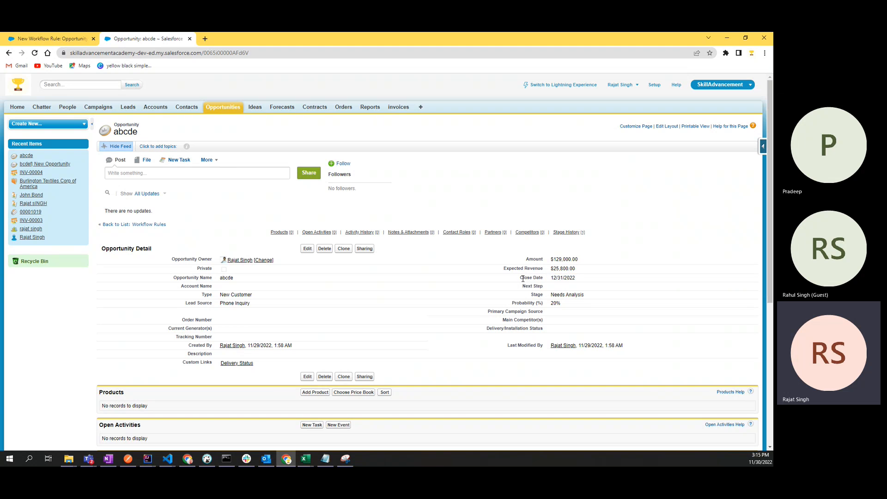
pyautogui.moveTo(521, 278); pyautogui.dragTo(581, 283)
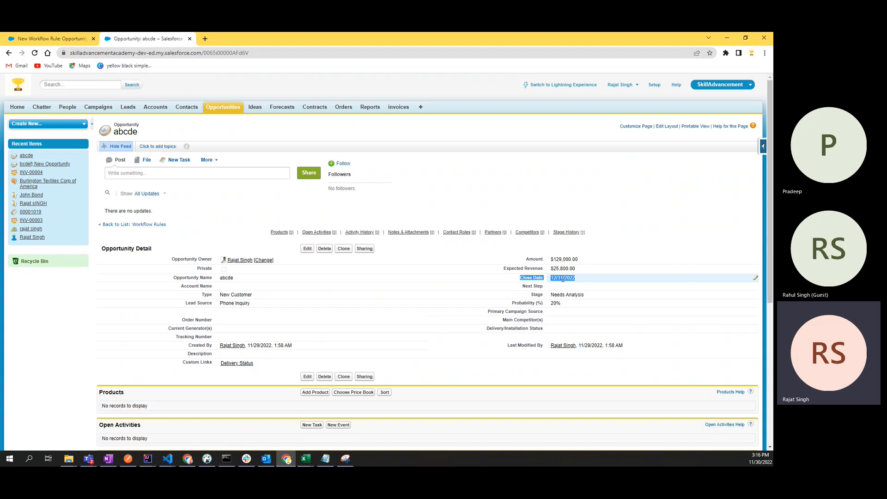
pyautogui.click(756, 280)
pyautogui.moveTo(550, 277); pyautogui.dragTo(581, 281)
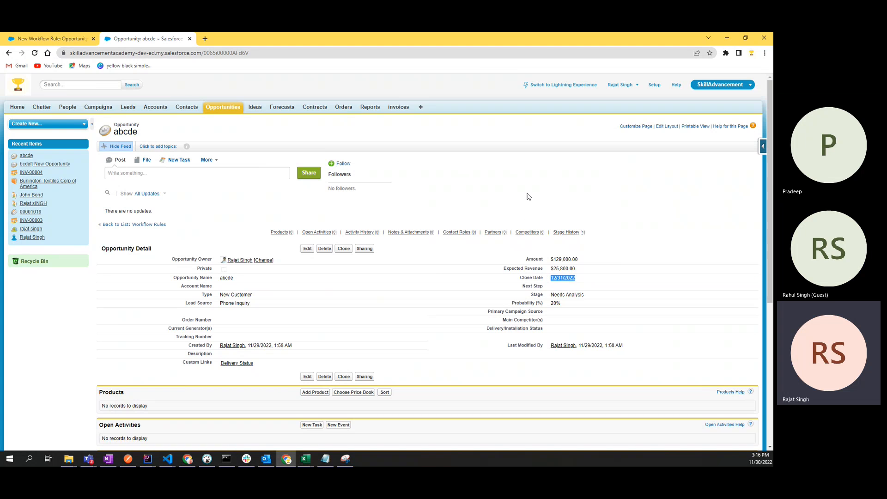
pyautogui.click(529, 196)
pyautogui.doubleClick(196, 259)
pyautogui.click(210, 224)
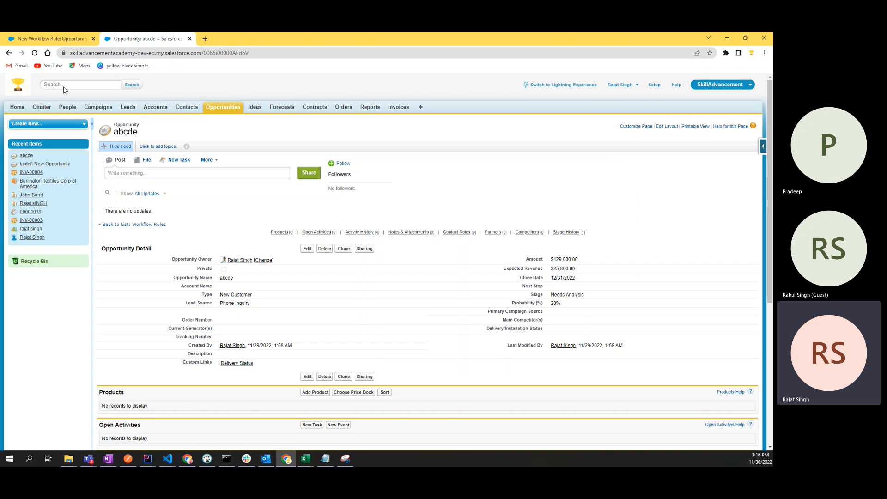
pyautogui.click(48, 41)
# Step: Type the rule name 'notify Opp Owner of close date', correcting an initial typo
pyautogui.click(249, 215)
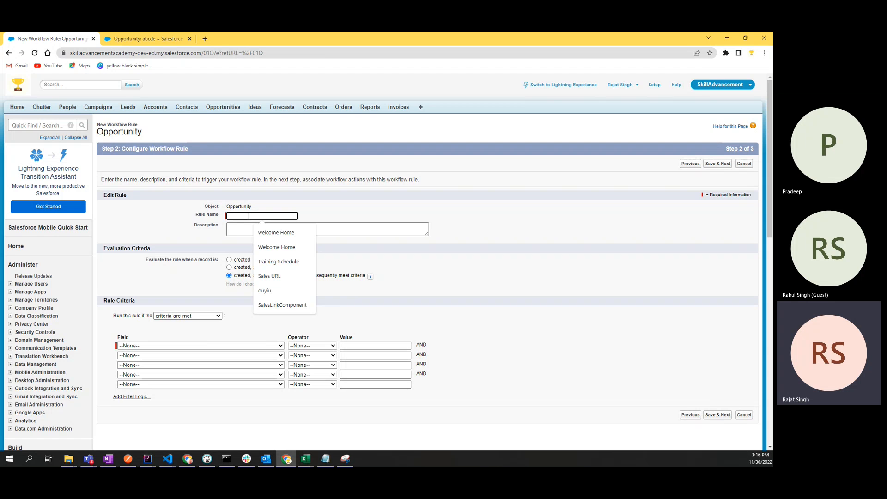
pyautogui.write('Botify')
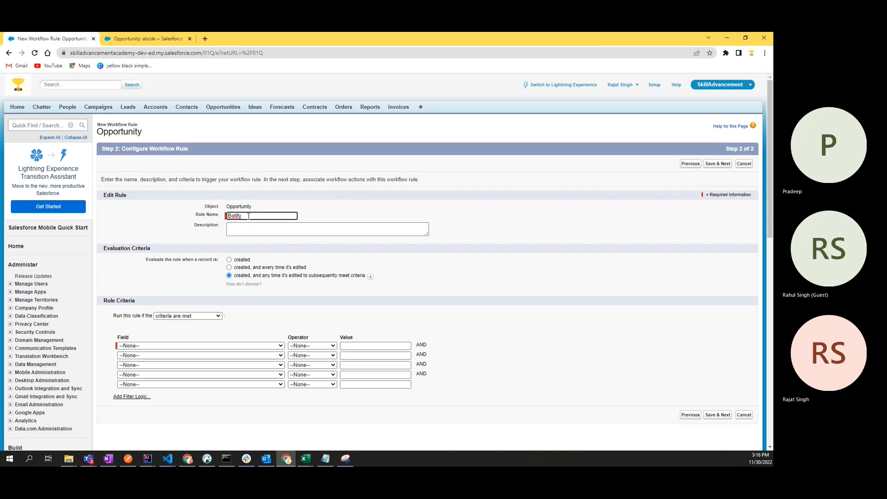
pyautogui.press('BackSpace')
pyautogui.press('BackSpace')
pyautogui.press('BackSpace')
pyautogui.press('BackSpace')
pyautogui.press('BackSpace')
pyautogui.press('BackSpace')
pyautogui.press('BackSpace')
pyautogui.write('notify Opp')
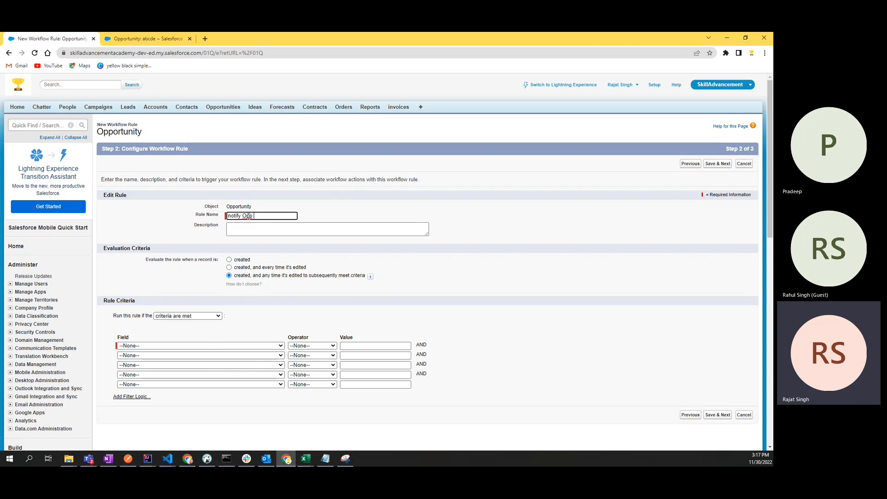
pyautogui.write(' O')
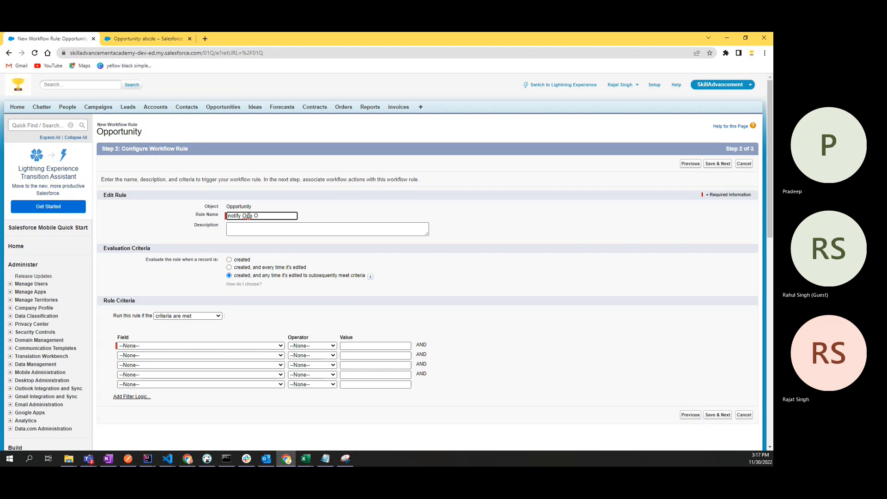
pyautogui.write('wner of')
pyautogui.write('close')
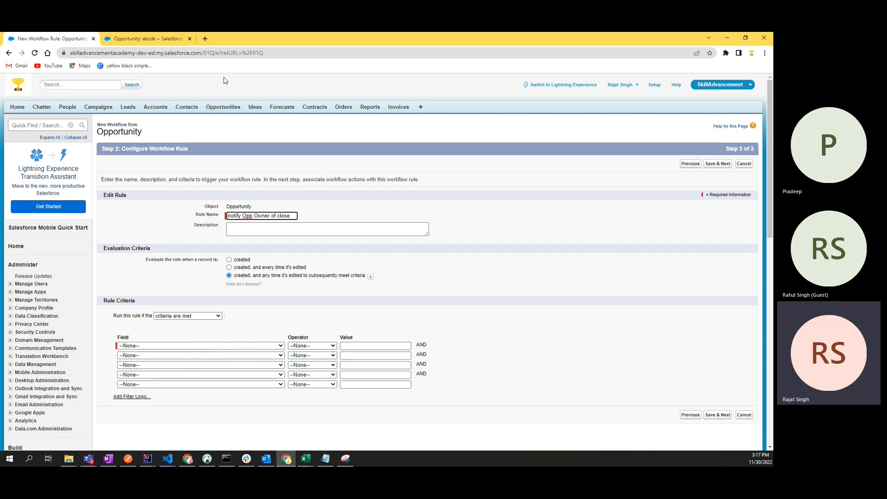
pyautogui.click(145, 38)
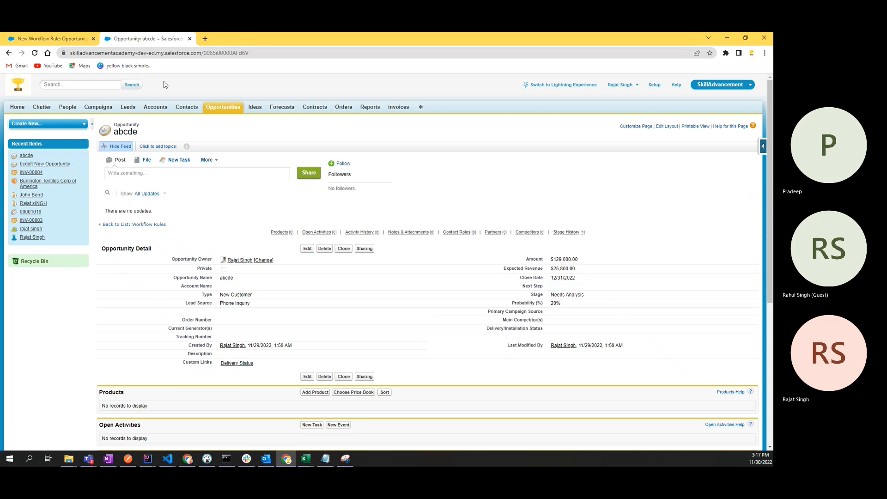
pyautogui.click(71, 40)
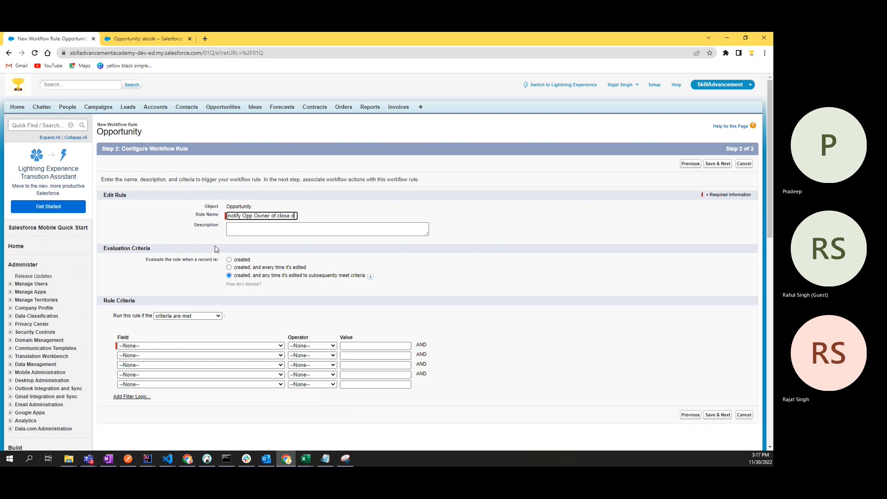
pyautogui.write('date')
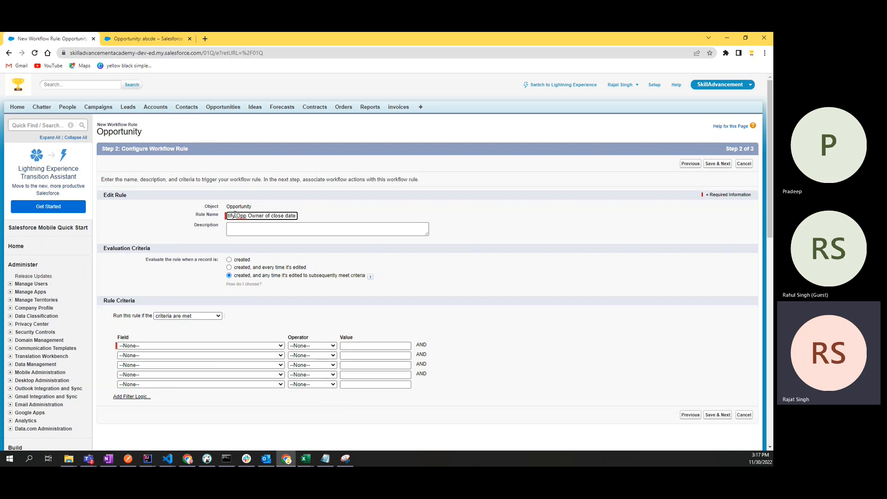
# Step: Recheck the abcde opportunity, then select the entire rule name to copy it
pyautogui.press('Home')
pyautogui.click(146, 38)
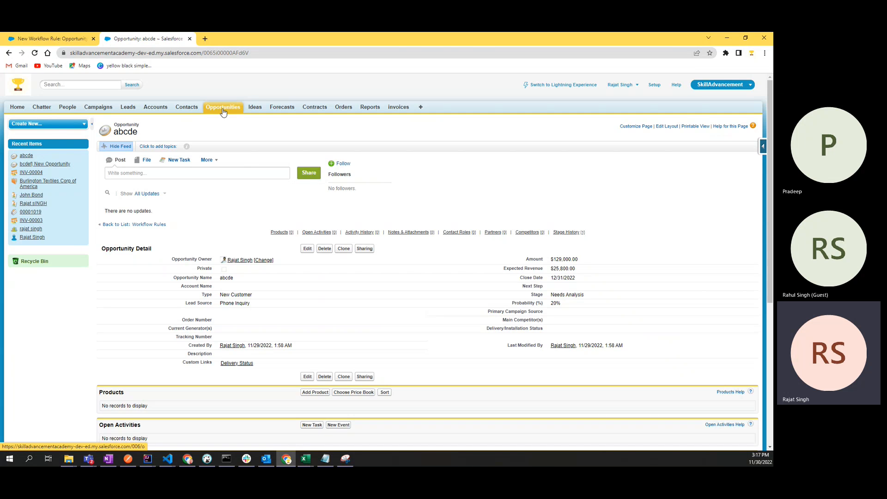
pyautogui.click(48, 39)
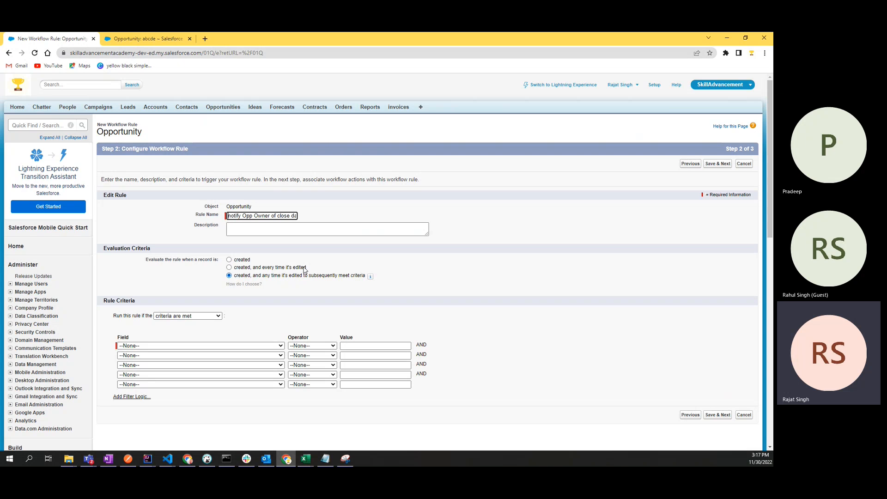
pyautogui.tripleClick(269, 217)
pyautogui.hotkey('ctrl', 'c')
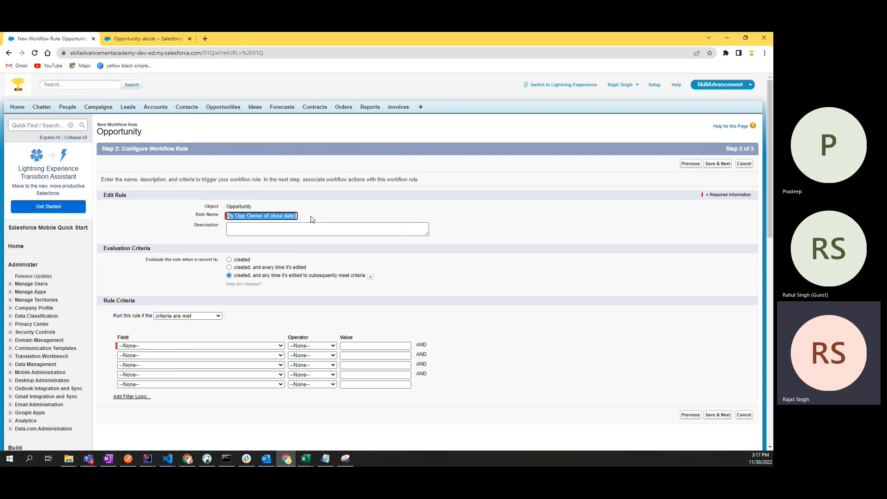
pyautogui.click(269, 216)
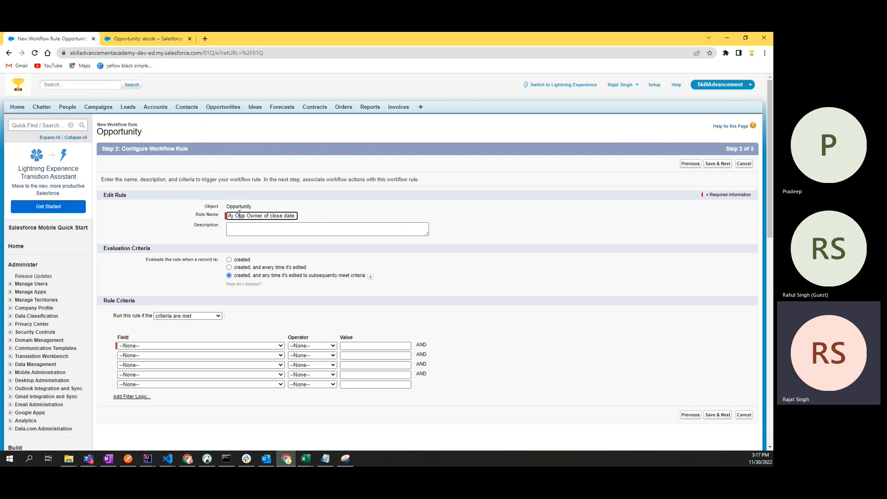
pyautogui.click(257, 227)
pyautogui.click(234, 216)
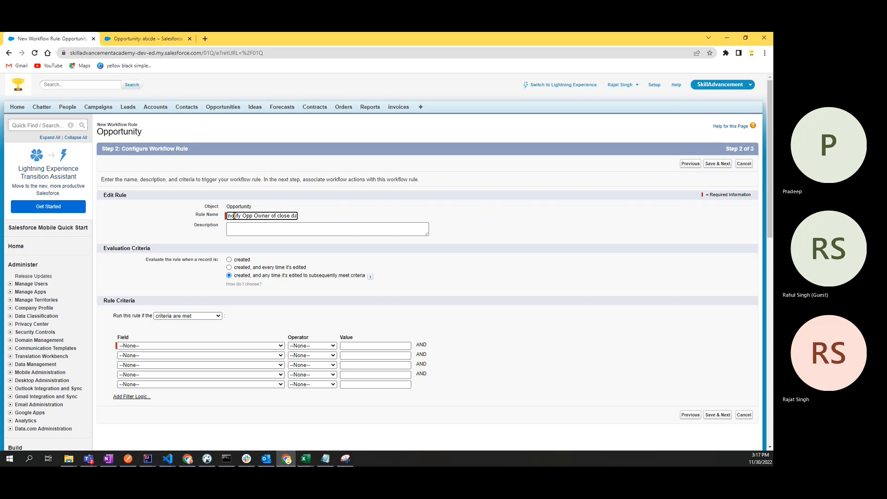
pyautogui.tripleClick(254, 217)
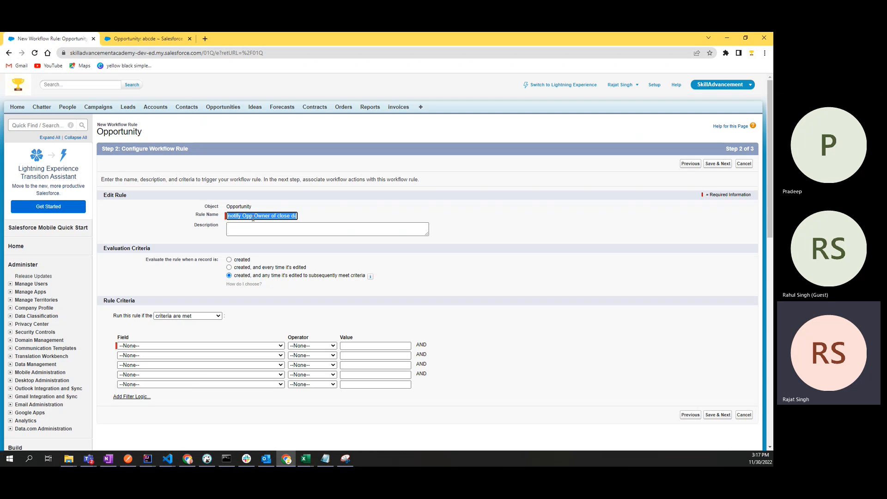
# Step: Paste the rule name into Description and correct the spelling of 'Opportunity'
pyautogui.click(255, 229)
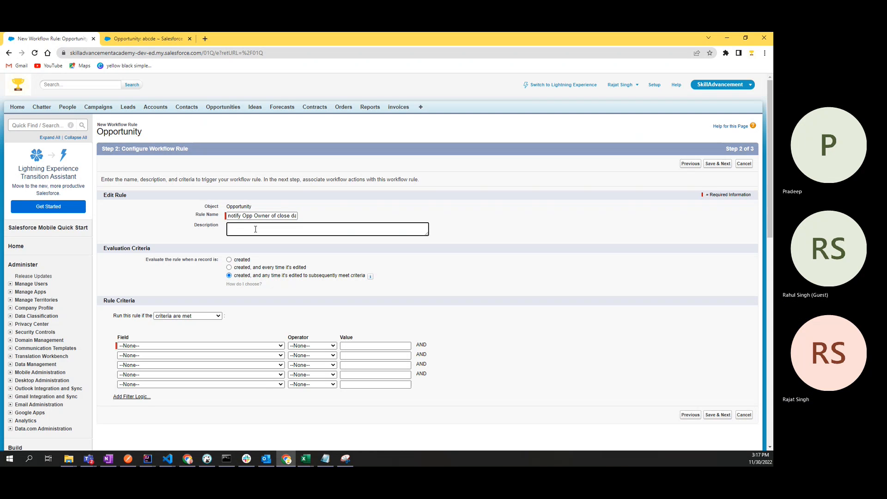
pyautogui.hotkey('ctrl', 'v')
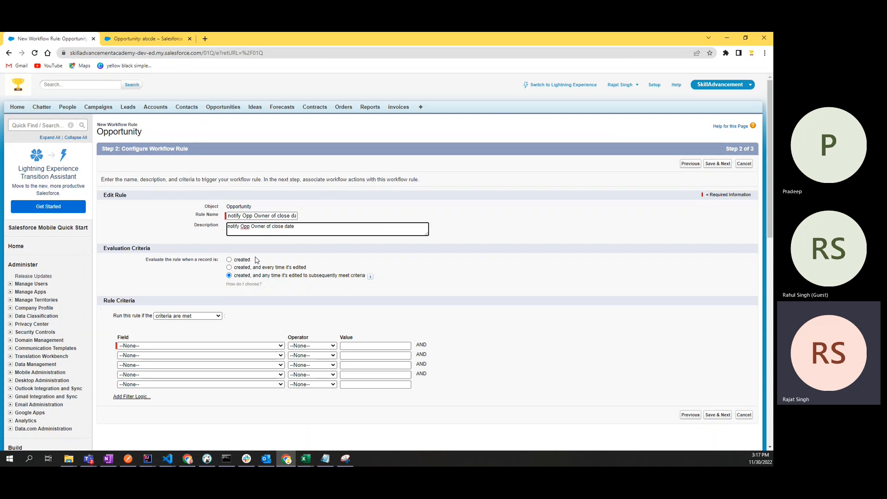
pyautogui.write('otunity')
pyautogui.click(252, 230)
pyautogui.write('r')
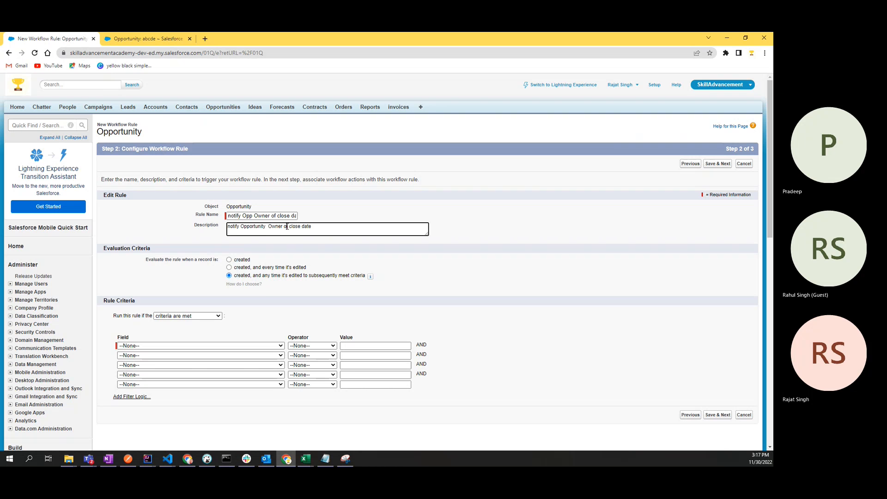
# Step: Reword the description to 'notify Opportunity Owner if close date is 1 day prior'
pyautogui.doubleClick(286, 226)
pyautogui.write('if')
pyautogui.press('End')
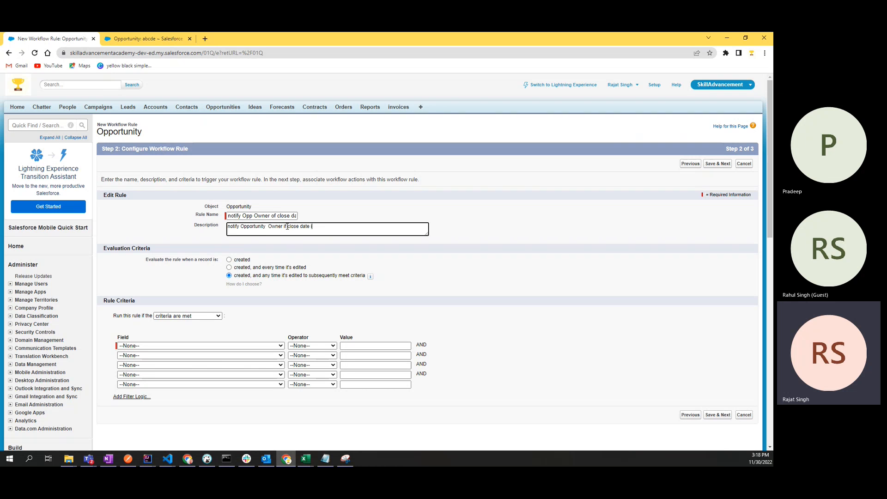
pyautogui.write('is near')
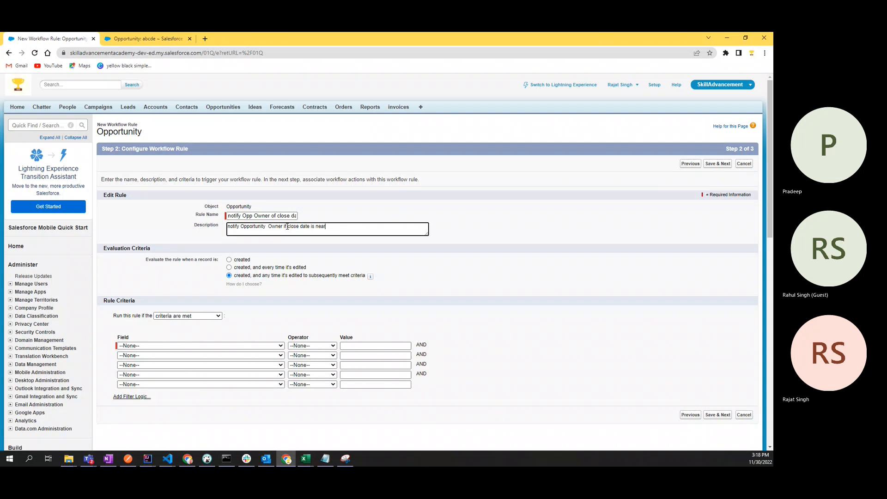
pyautogui.press('BackSpace')
pyautogui.press('BackSpace')
pyautogui.press('BackSpace')
pyautogui.press('BackSpace')
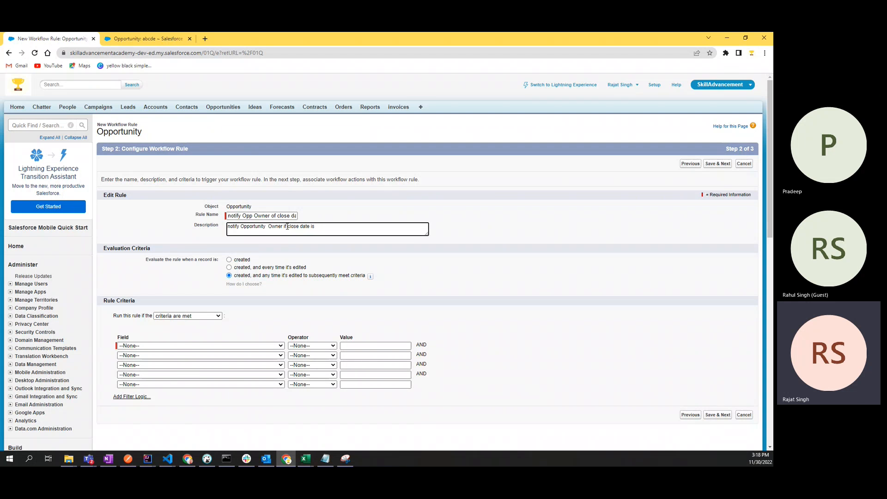
pyautogui.write('1 day prior')
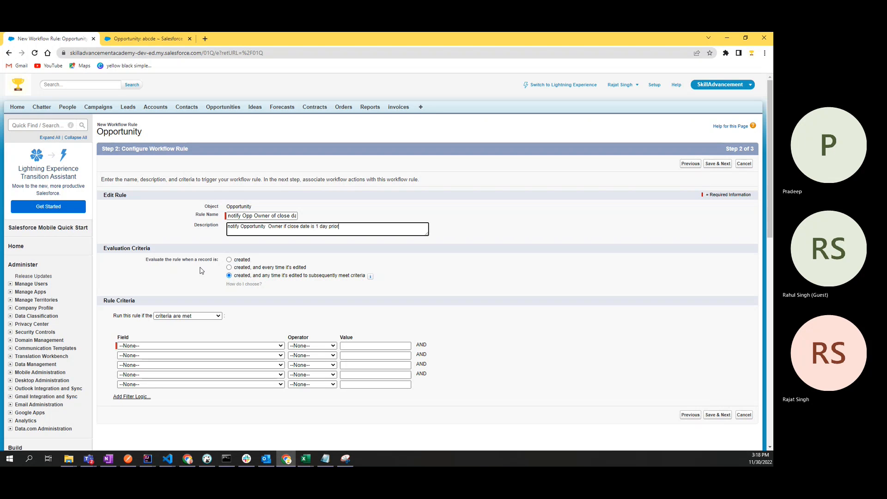
pyautogui.click(165, 263)
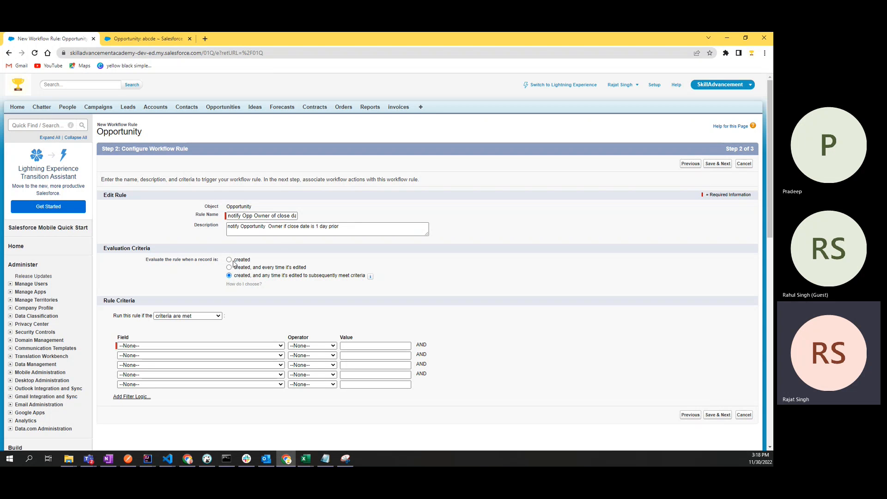
# Step: Try each evaluation option, leave 'created, and any time it's edited to subsequently meet criteria', then return to abcde
pyautogui.click(342, 230)
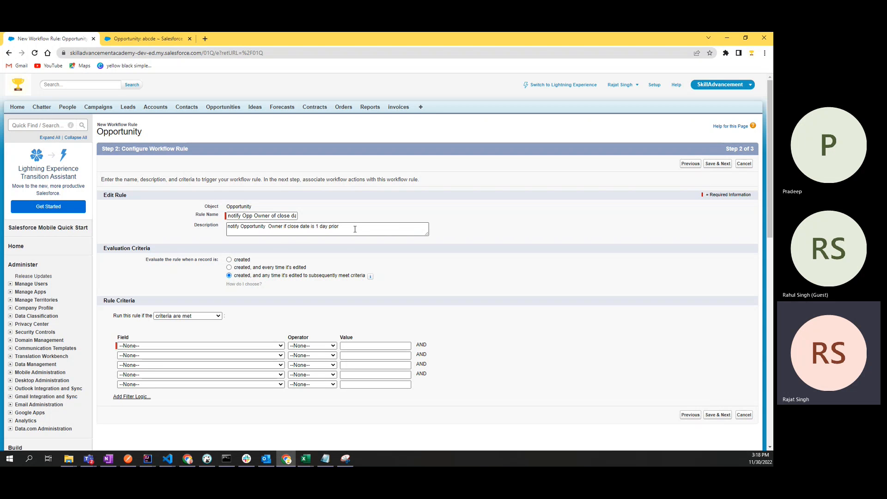
pyautogui.click(241, 260)
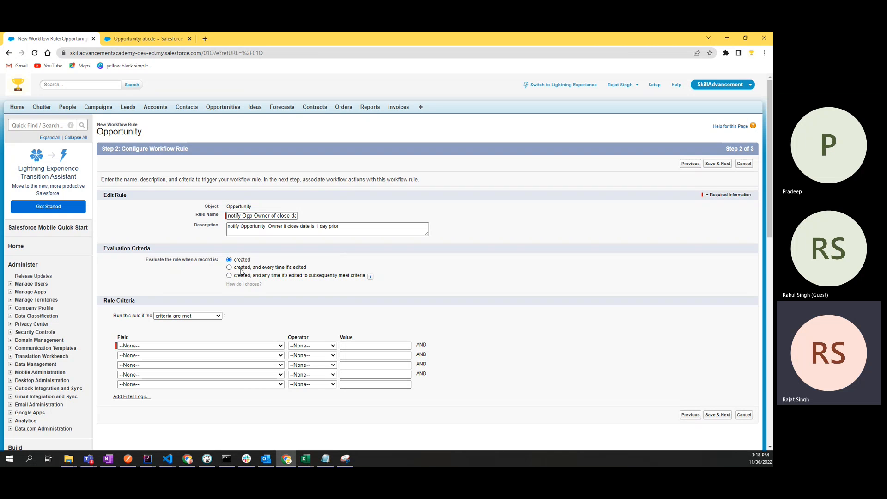
pyautogui.click(241, 269)
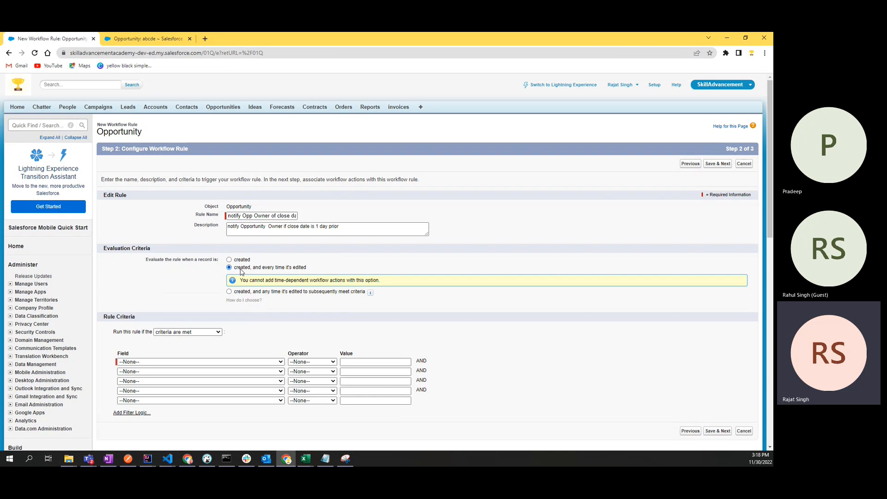
pyautogui.click(238, 292)
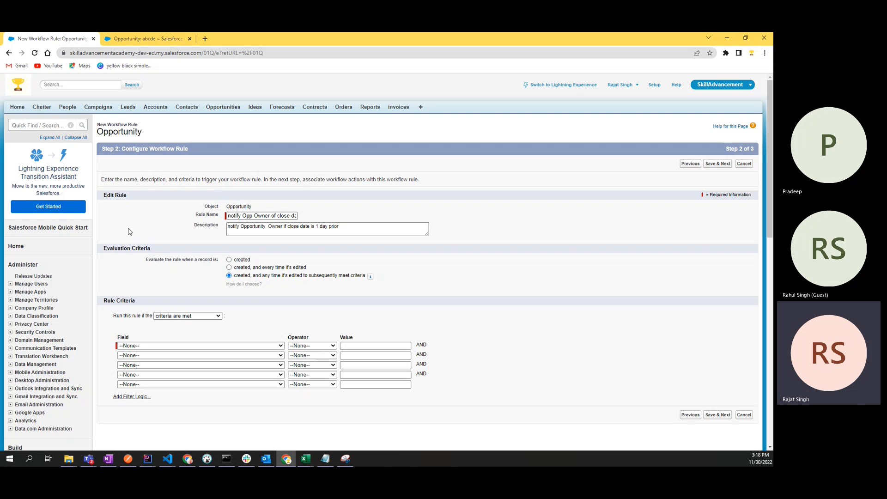
pyautogui.click(229, 267)
pyautogui.click(229, 291)
pyautogui.moveTo(235, 278); pyautogui.dragTo(365, 281)
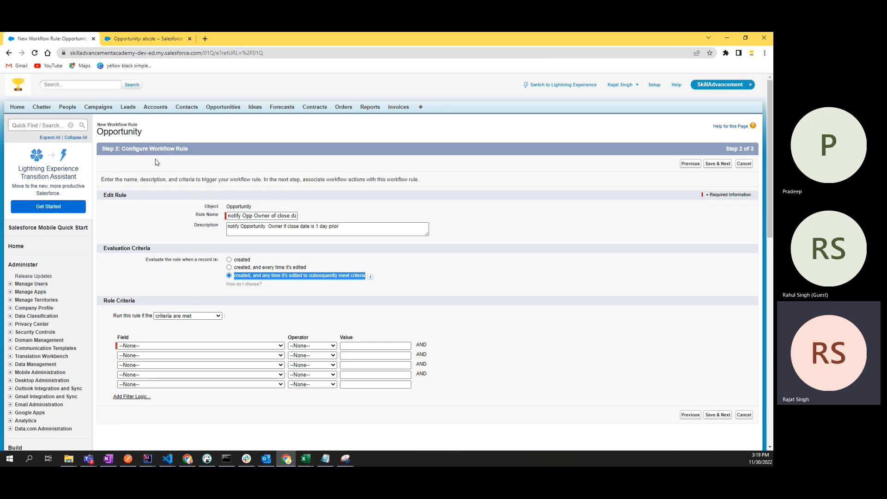
pyautogui.click(148, 40)
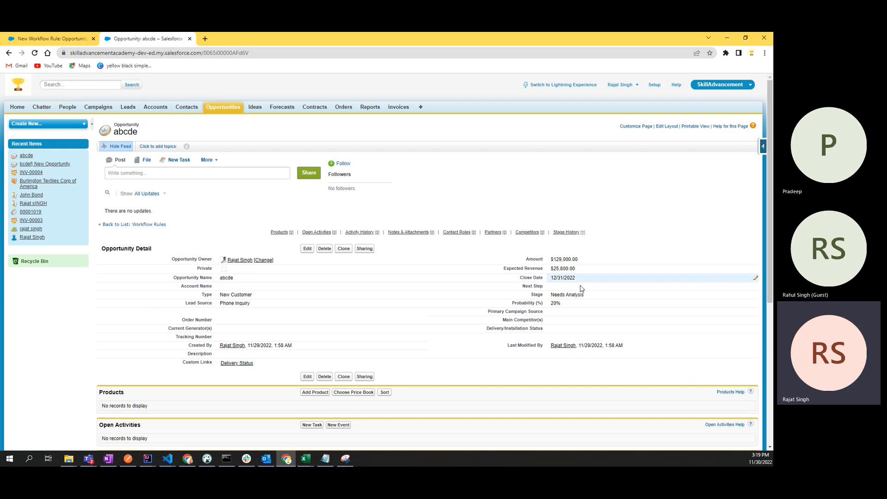
# Step: On the abcde opportunity, note the 12/31/2022 Close Date and open the record for editing
pyautogui.click(50, 38)
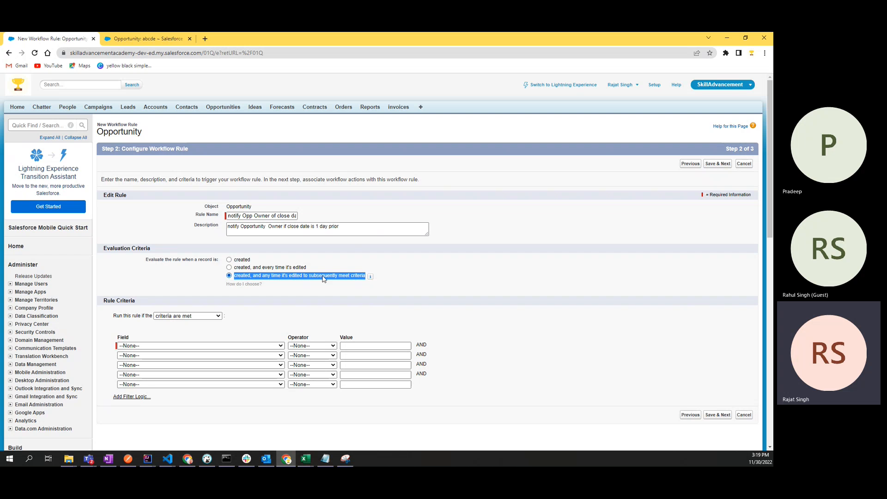
pyautogui.click(149, 41)
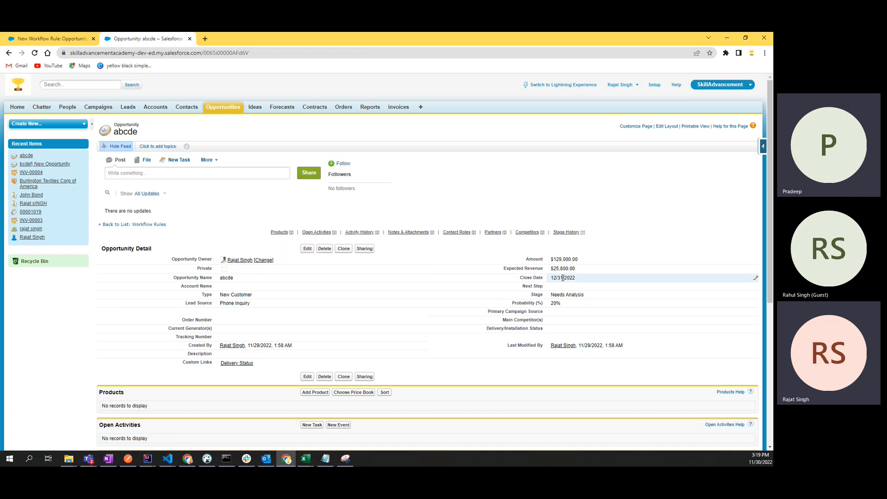
pyautogui.moveTo(576, 279); pyautogui.dragTo(550, 281)
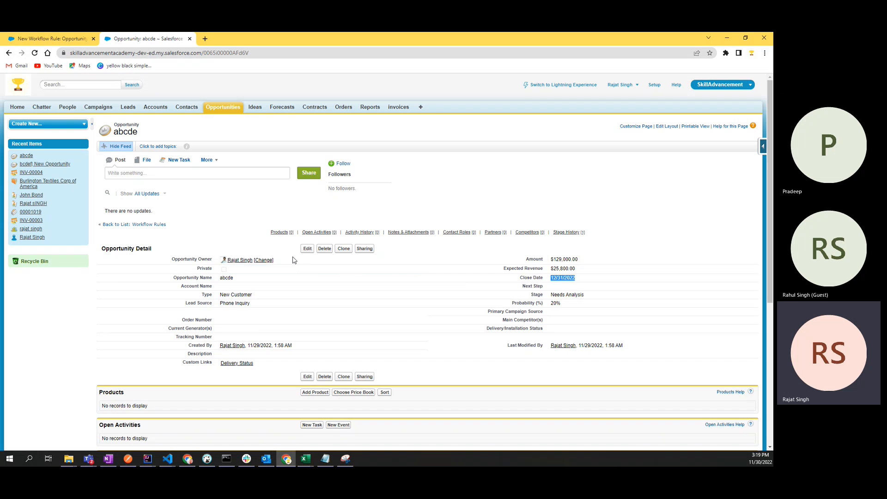
pyautogui.click(308, 249)
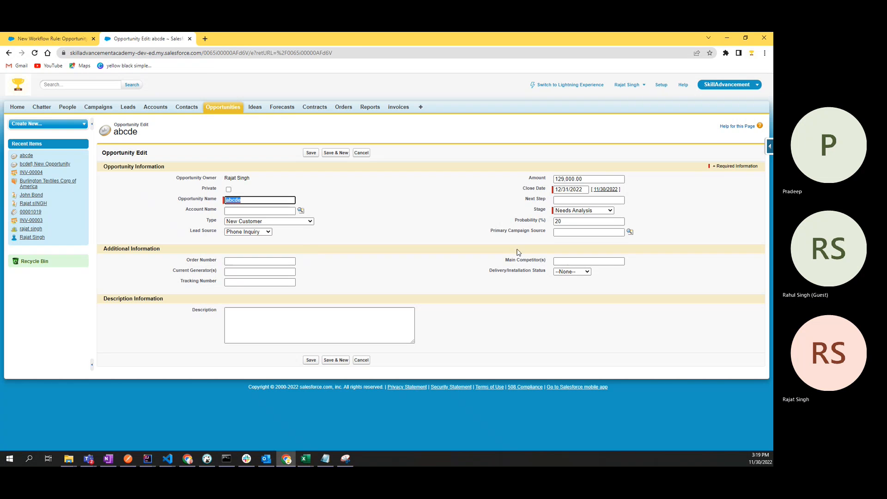
# Step: Pick December 29 as the abcde Close Date and save, giving 12/29/2022
pyautogui.click(579, 190)
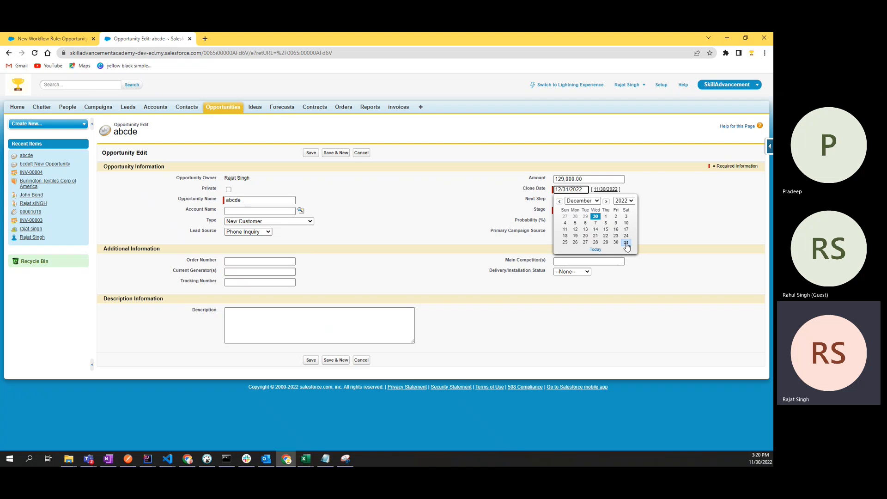
pyautogui.click(606, 242)
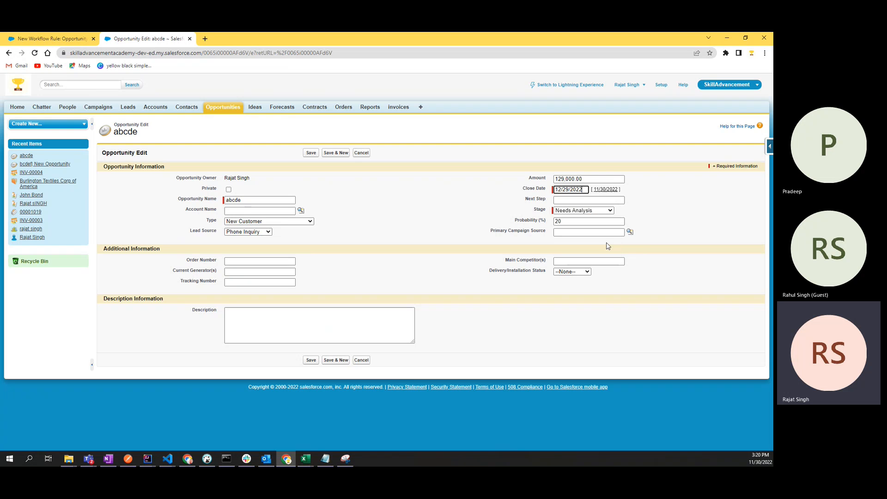
pyautogui.click(311, 360)
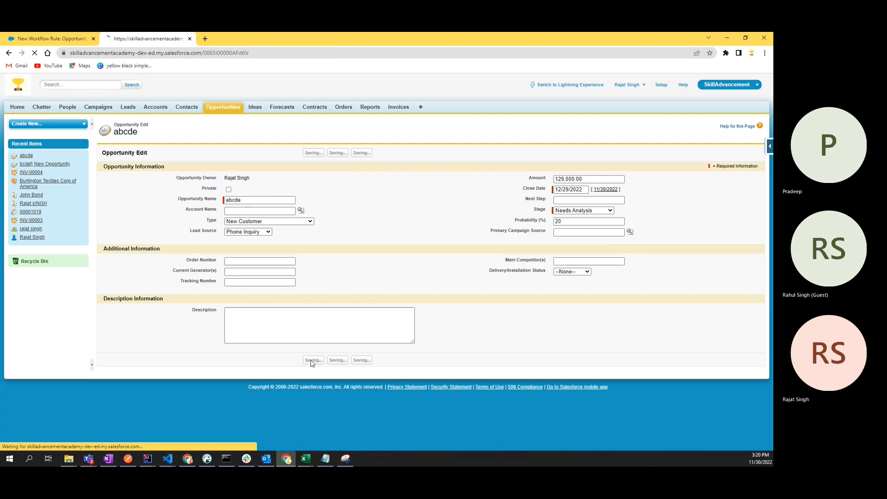
pyautogui.moveTo(550, 302); pyautogui.dragTo(557, 303)
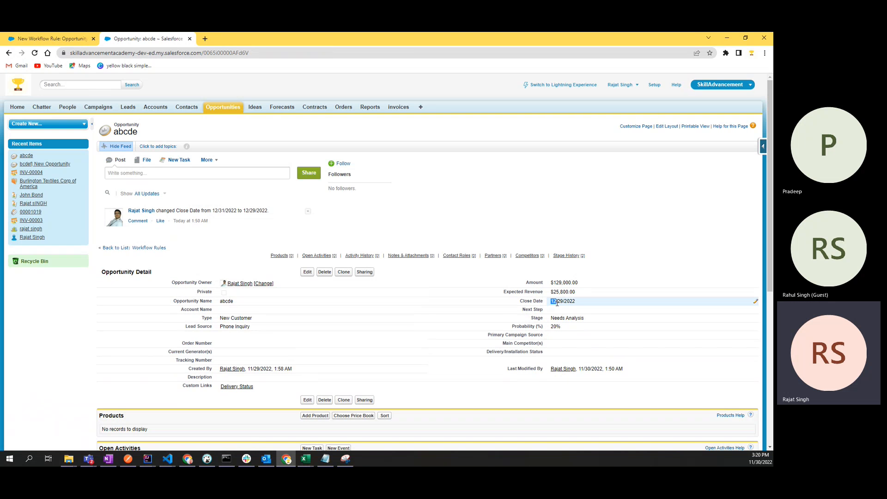
# Step: Check the saved 12/29/2022 Close Date on the opportunity detail page
pyautogui.click(687, 213)
pyautogui.moveTo(553, 301); pyautogui.dragTo(585, 304)
pyautogui.click(672, 204)
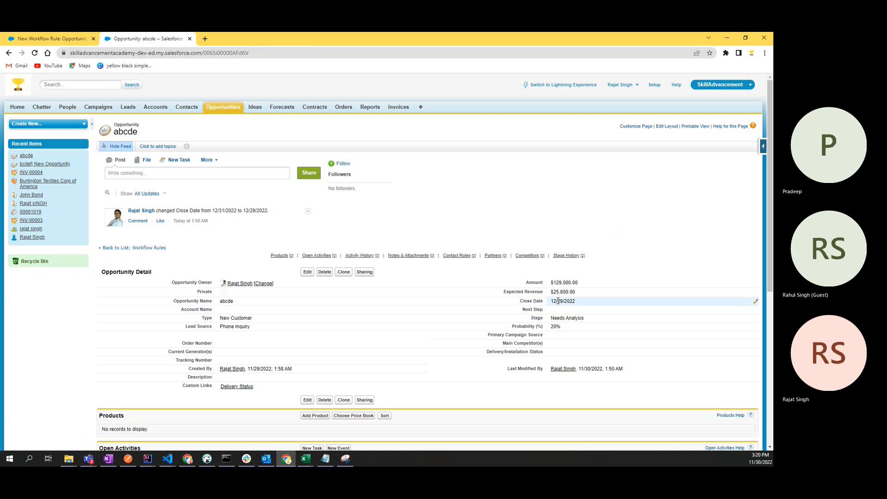
pyautogui.moveTo(552, 301); pyautogui.dragTo(578, 307)
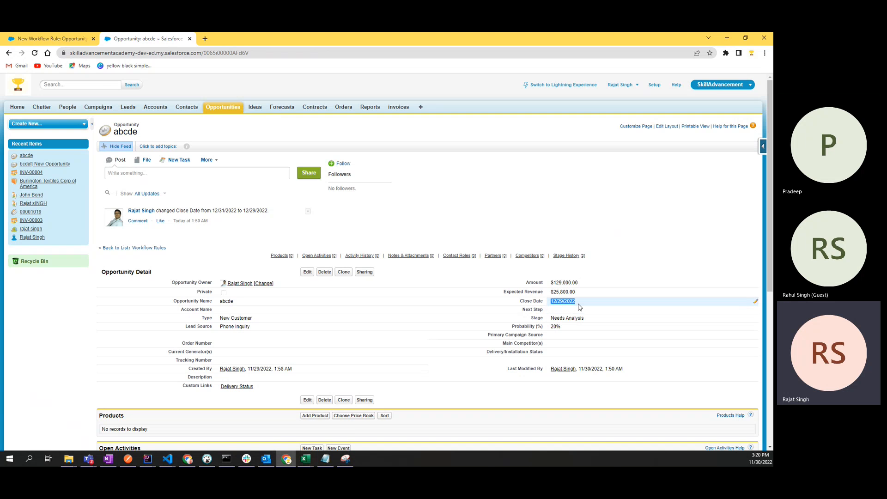
pyautogui.doubleClick(561, 301)
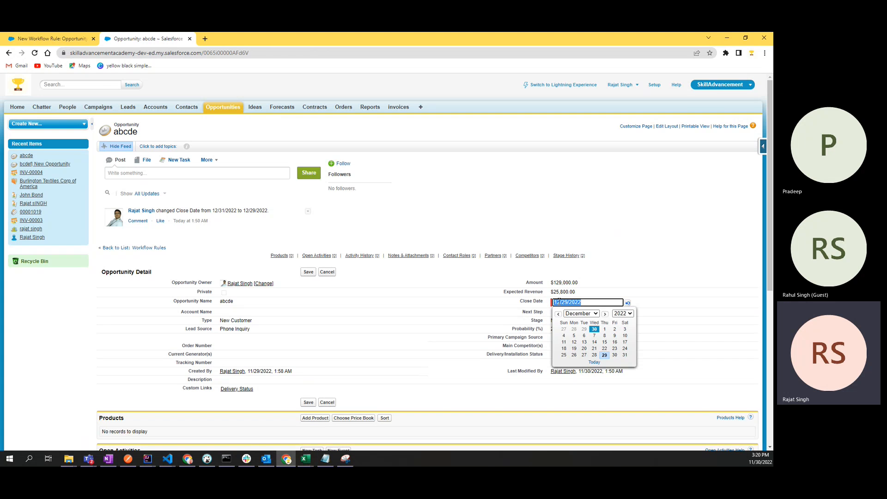
pyautogui.press('Return')
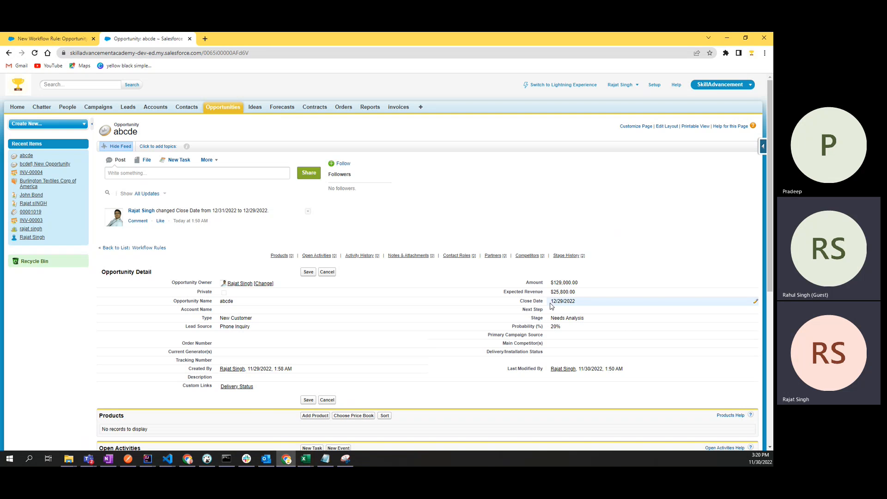
pyautogui.moveTo(550, 301); pyautogui.dragTo(589, 299)
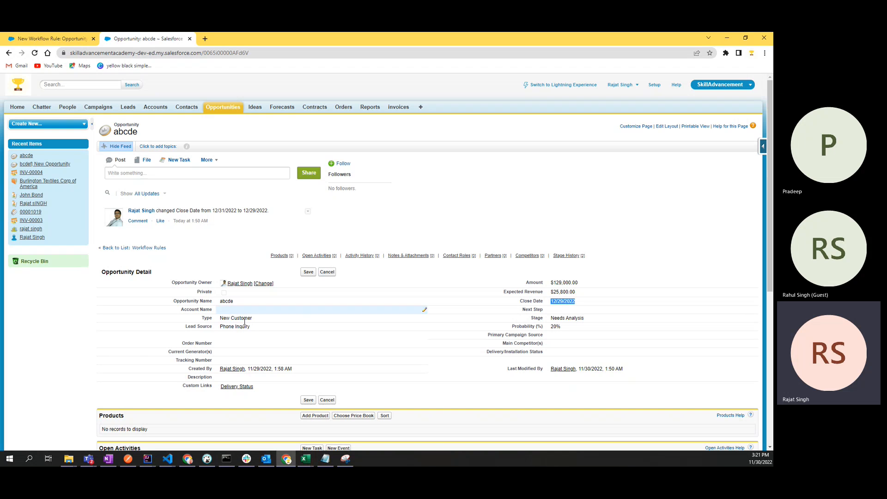
# Step: Bring the OneNote notebook window over the browser and maximize it
pyautogui.click(110, 459)
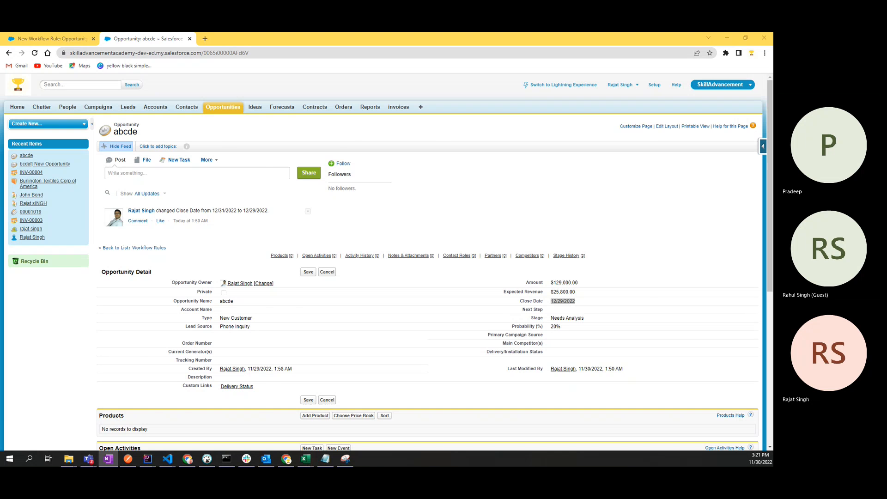
pyautogui.moveTo(0, 133); pyautogui.dragTo(439, 115)
pyautogui.click(615, 115)
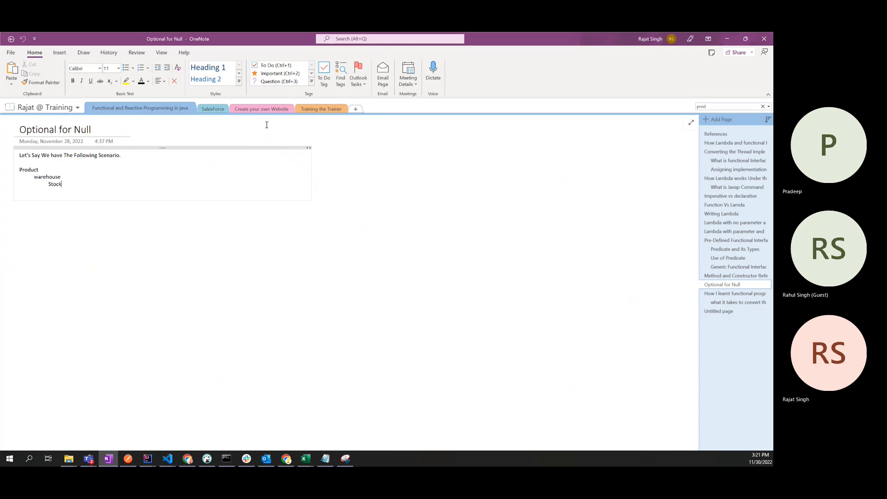
# Step: In the SalesForce section, create a page titled 'Email Trigger For Opportunity'
pyautogui.click(215, 109)
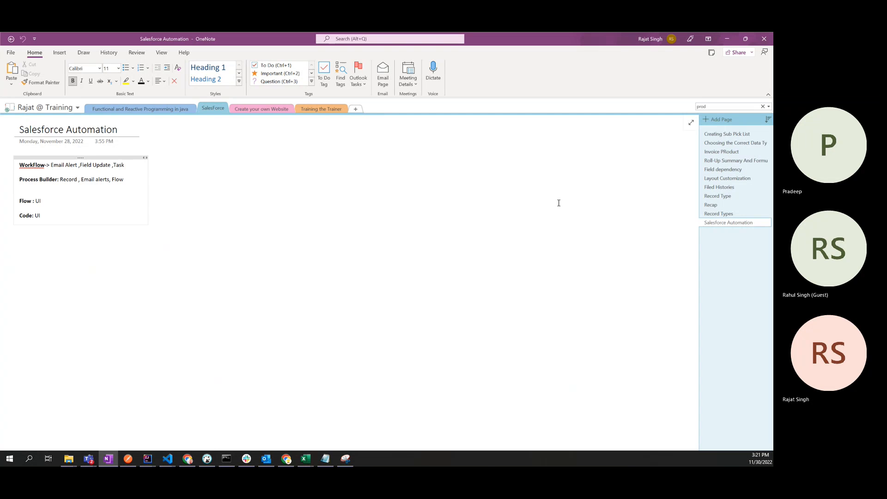
pyautogui.click(710, 121)
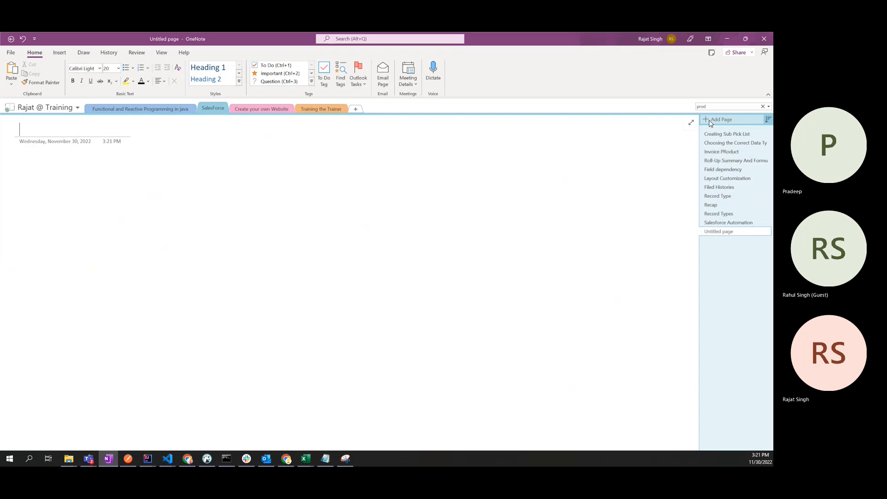
pyautogui.write('Em')
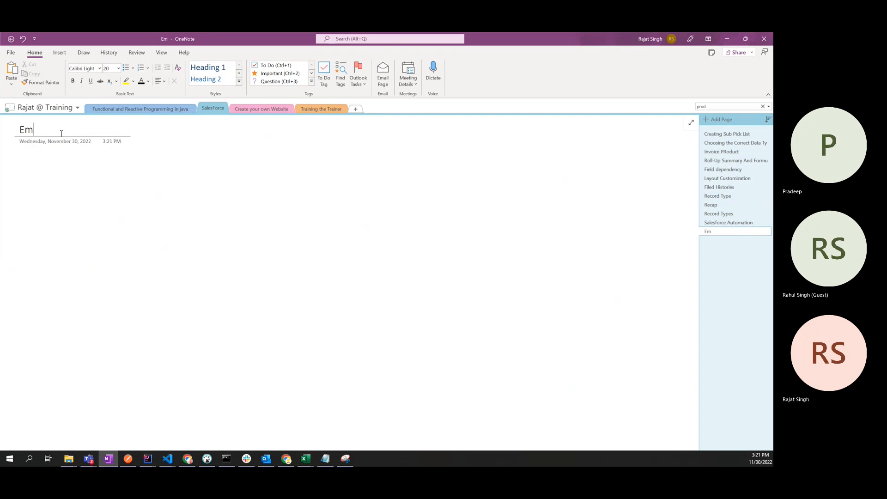
pyautogui.write('ail Trigger ')
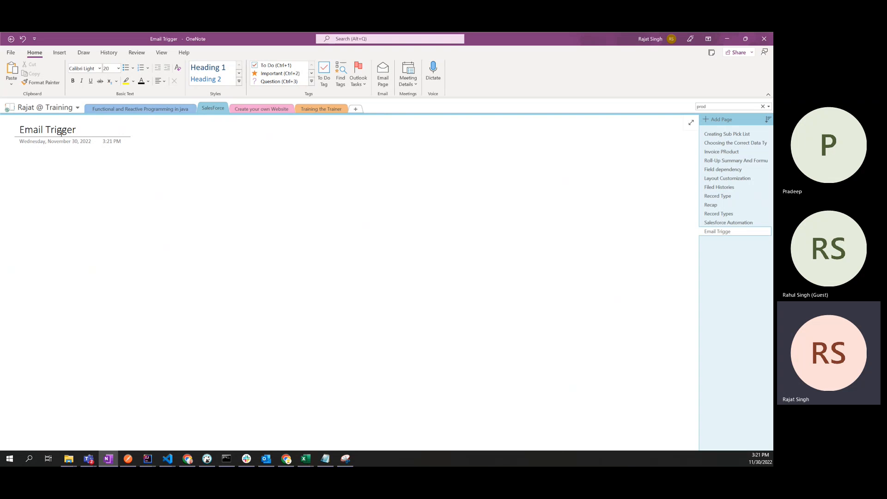
pyautogui.write('F')
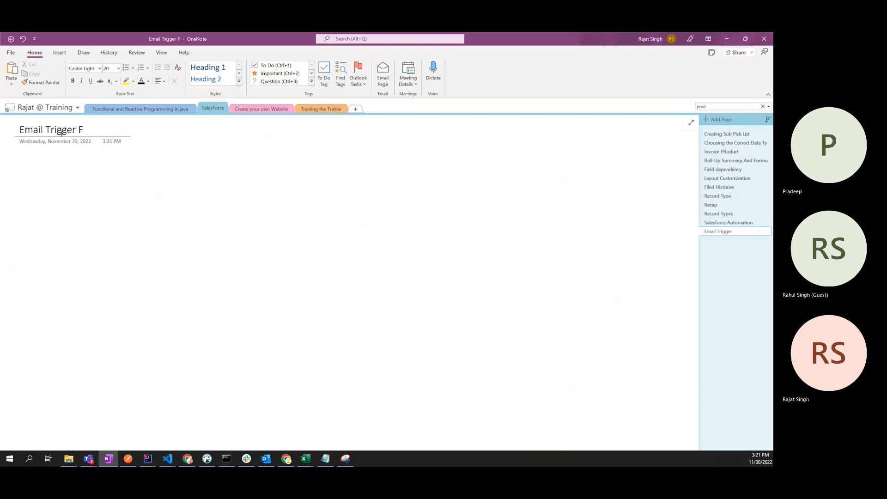
pyautogui.write('or Opp')
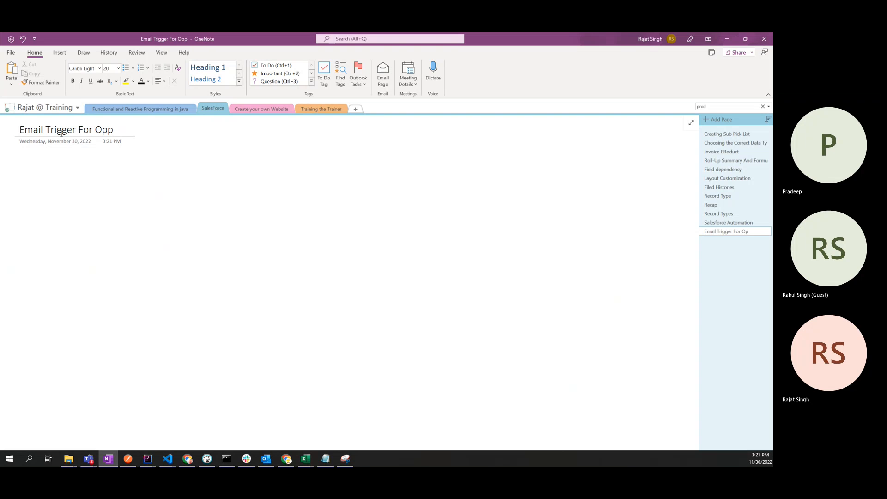
pyautogui.write('ortunity')
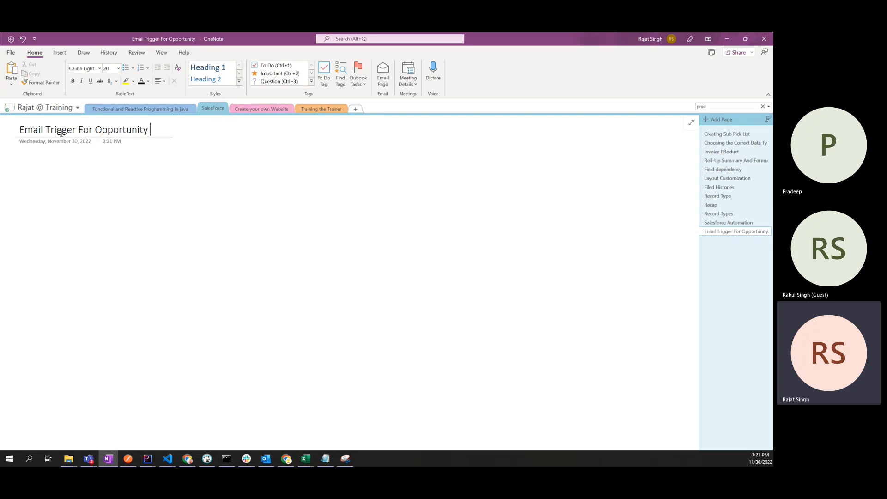
# Step: Add a bold 'Use Case:' heading to the page body
pyautogui.press('Return')
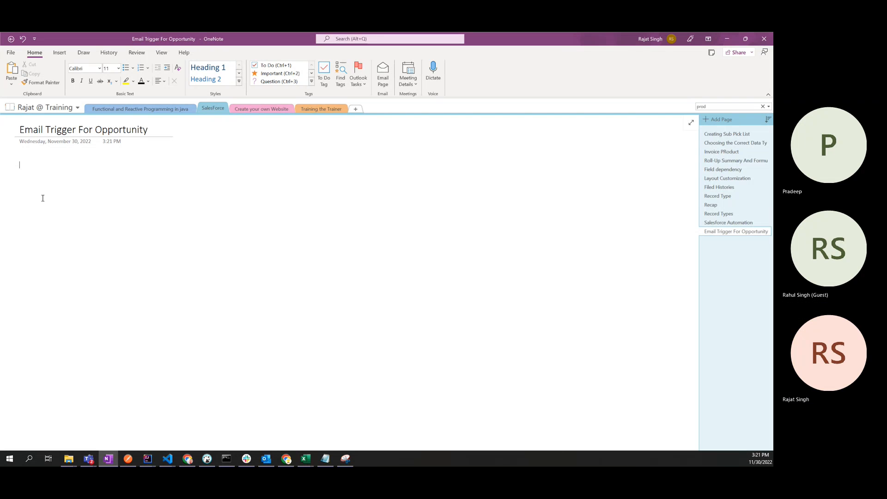
pyautogui.write('Use CAs')
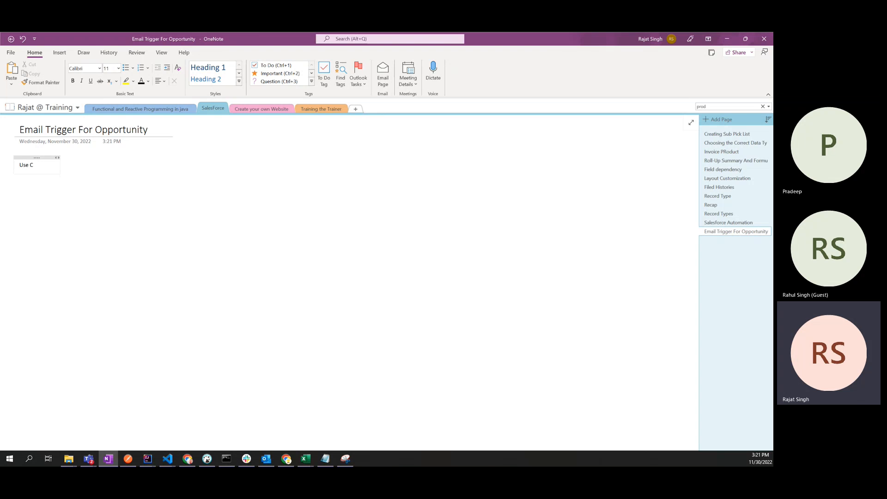
pyautogui.press('BackSpace')
pyautogui.press('BackSpace')
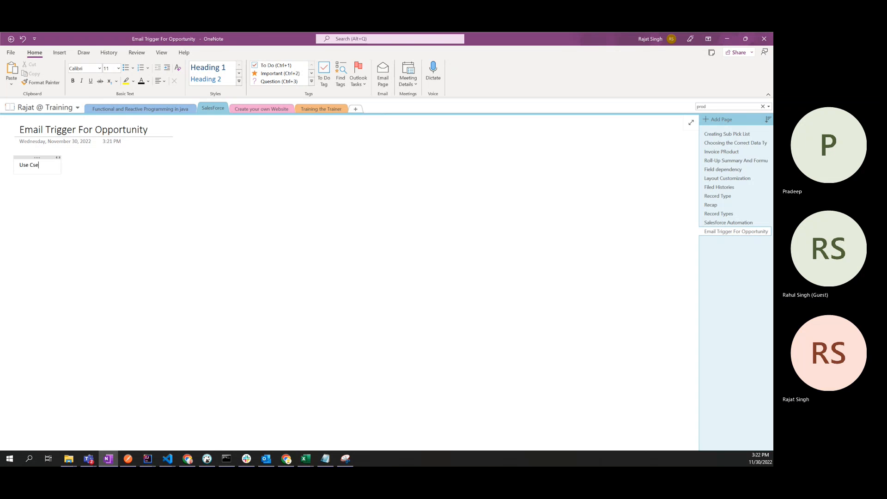
pyautogui.press('BackSpace')
pyautogui.press('BackSpace')
pyautogui.write('ase:')
pyautogui.hotkey('ctrl', 'a')
pyautogui.hotkey('ctrl', 'b')
pyautogui.press('End')
pyautogui.press('Return')
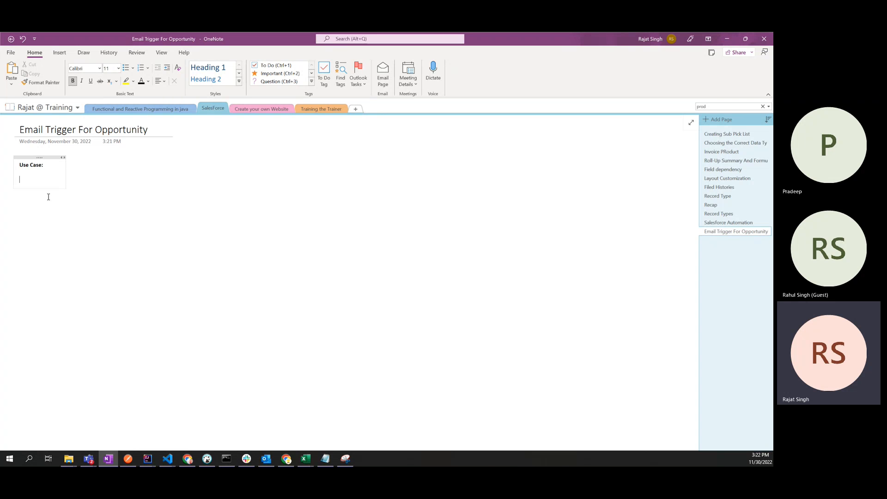
# Step: Add the unbolded line 'Opportunity : Close Date' under the heading
pyautogui.write('oppor')
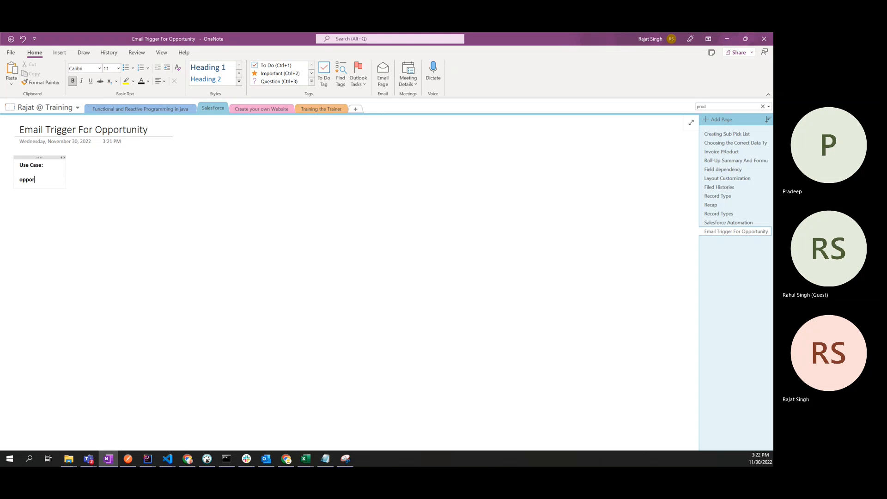
pyautogui.write('tunity')
pyautogui.press('Return')
pyautogui.hotkey('shift', 'Home')
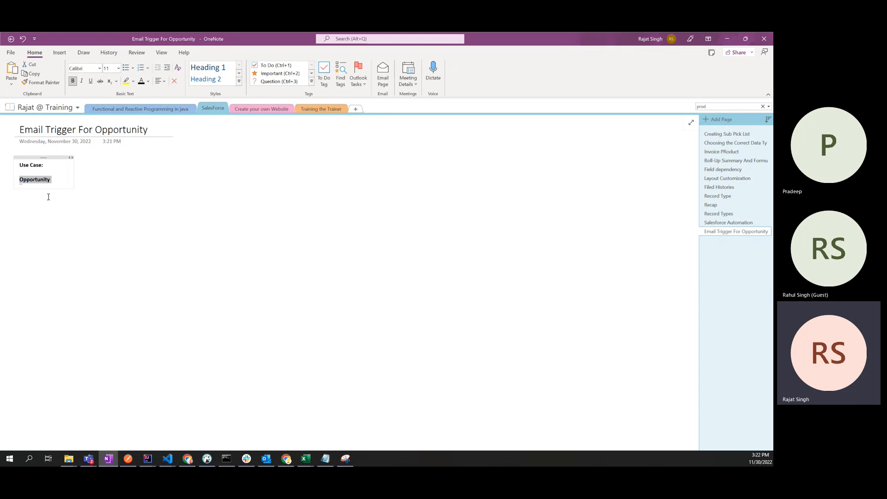
pyautogui.hotkey('ctrl', 'b')
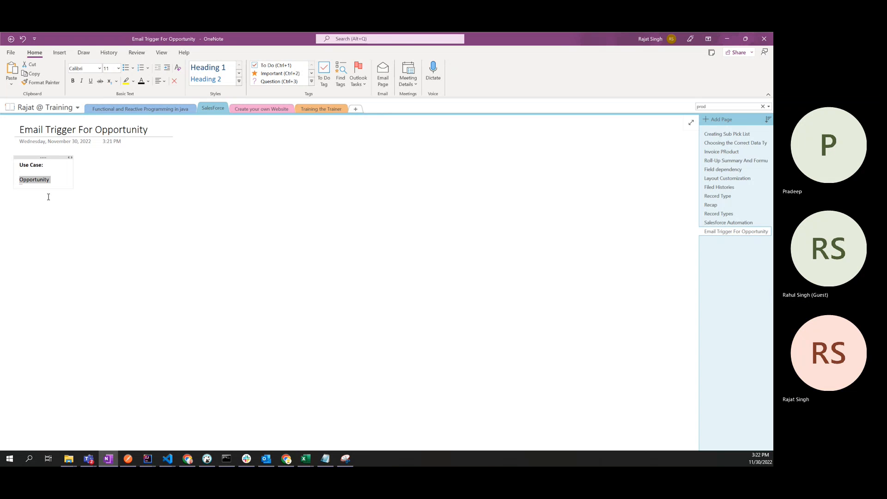
pyautogui.click(48, 197)
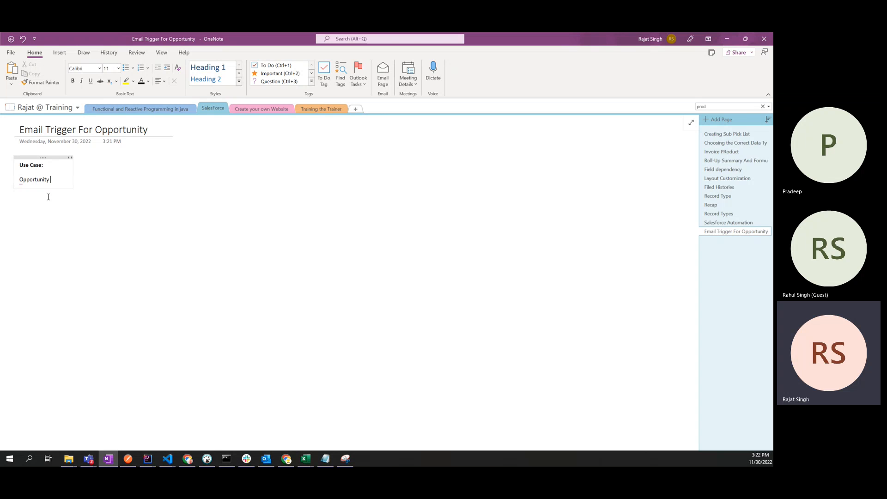
pyautogui.write(':')
pyautogui.write(' Clso')
pyautogui.press('BackSpace')
pyautogui.press('BackSpace')
pyautogui.write('ose')
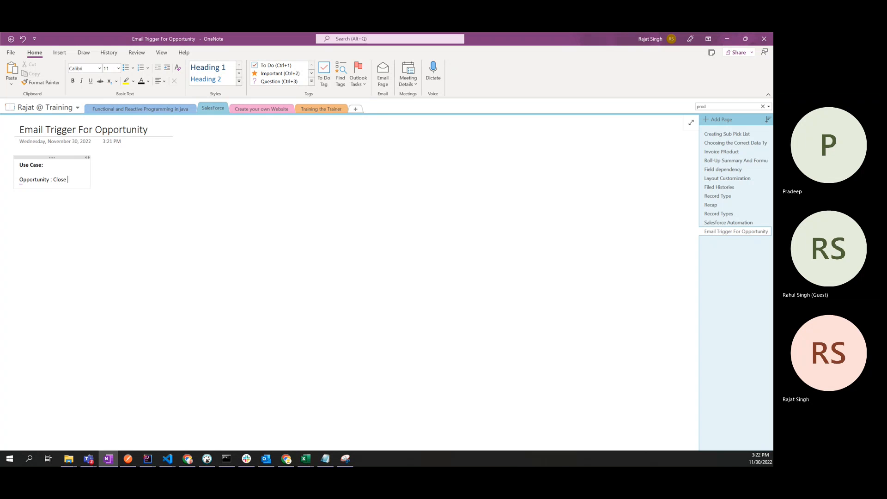
pyautogui.write(' Date')
# Step: Duplicate that line and change the copy's field to 'Owner'
pyautogui.hotkey('shift', 'Home')
pyautogui.hotkey('ctrl', 'c')
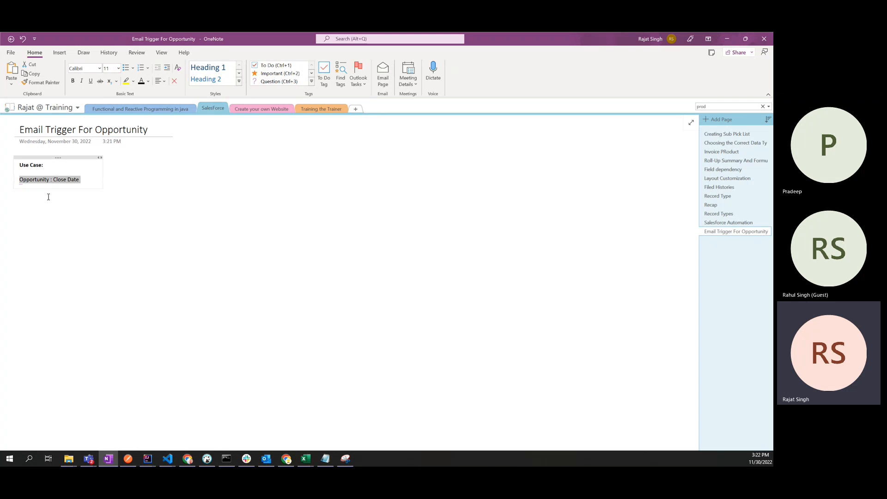
pyautogui.click(48, 197)
pyautogui.press('Return')
pyautogui.hotkey('ctrl', 'v')
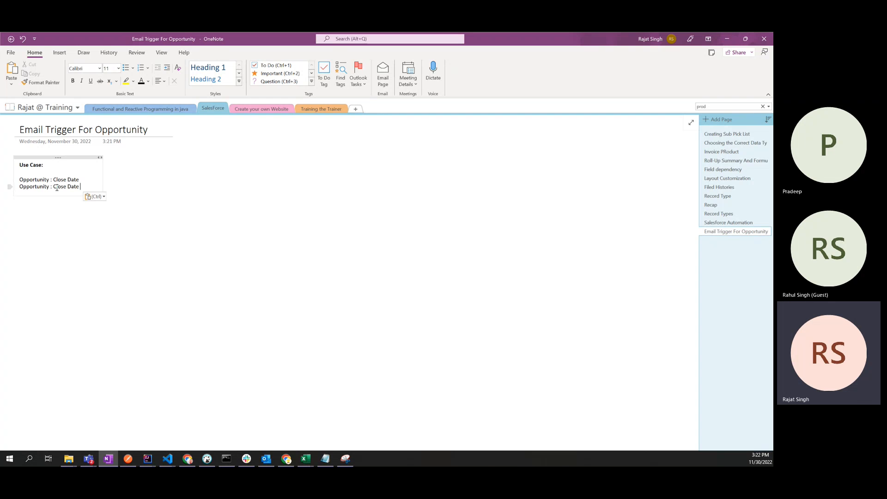
pyautogui.click(51, 187)
pyautogui.hotkey('shift', 'End')
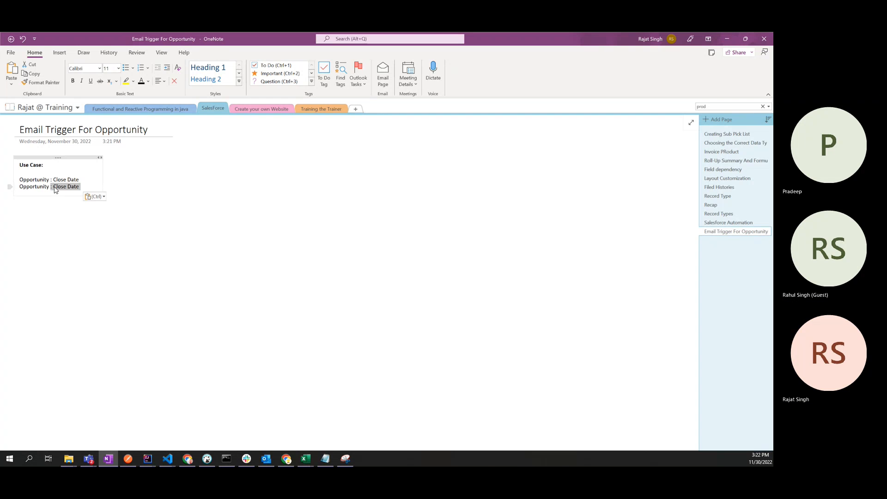
pyautogui.click(54, 187)
pyautogui.hotkey('shift', 'End')
pyautogui.write('Owner')
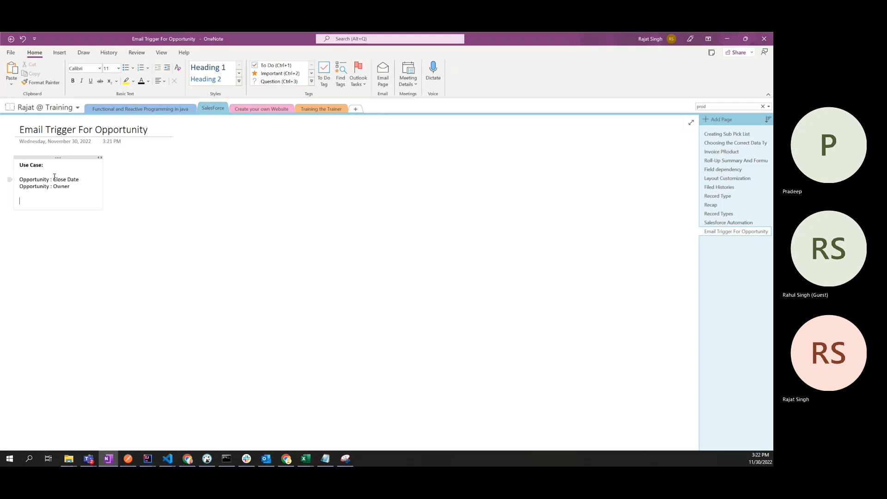
# Step: Write the requirement 'send a mail to owner 1 day prior to close date' below
pyautogui.moveTo(53, 179); pyautogui.dragTo(82, 179)
pyautogui.hotkey('ctrl', 'c')
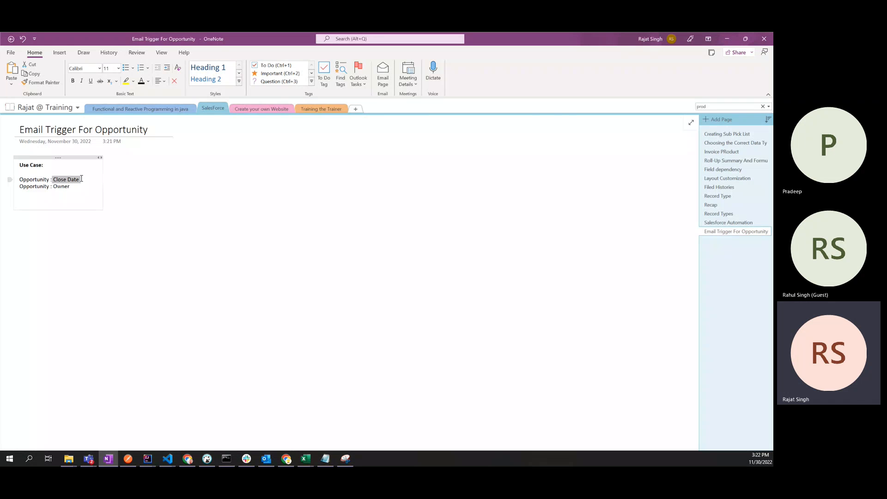
pyautogui.click(64, 202)
pyautogui.write('whe')
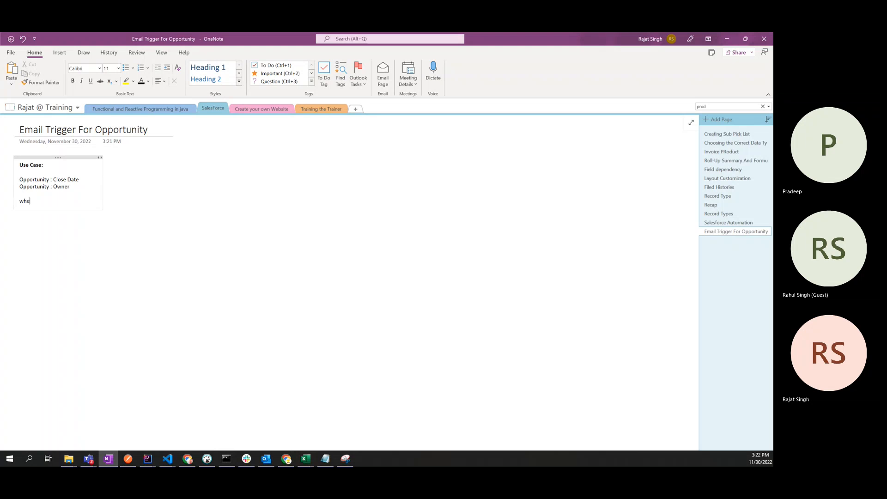
pyautogui.write('e')
pyautogui.press('BackSpace')
pyautogui.write('never')
pyautogui.hotkey('ctrl', 'v')
pyautogui.write('is')
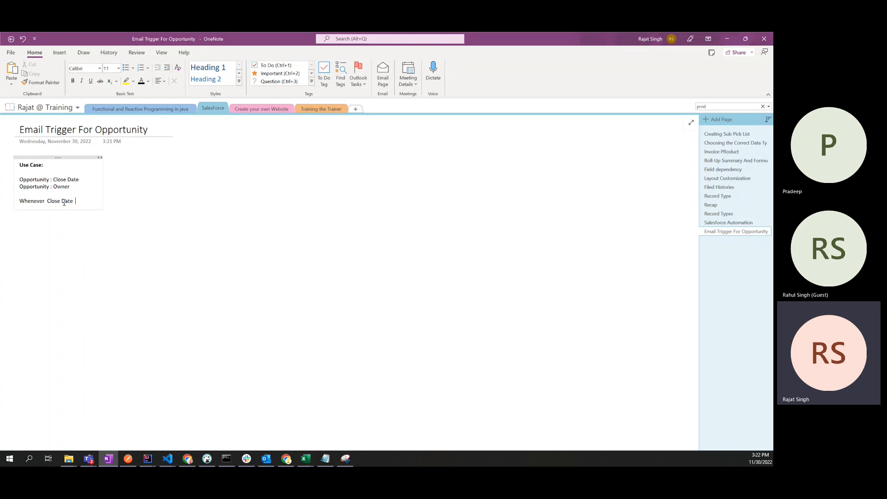
pyautogui.write(' nearb')
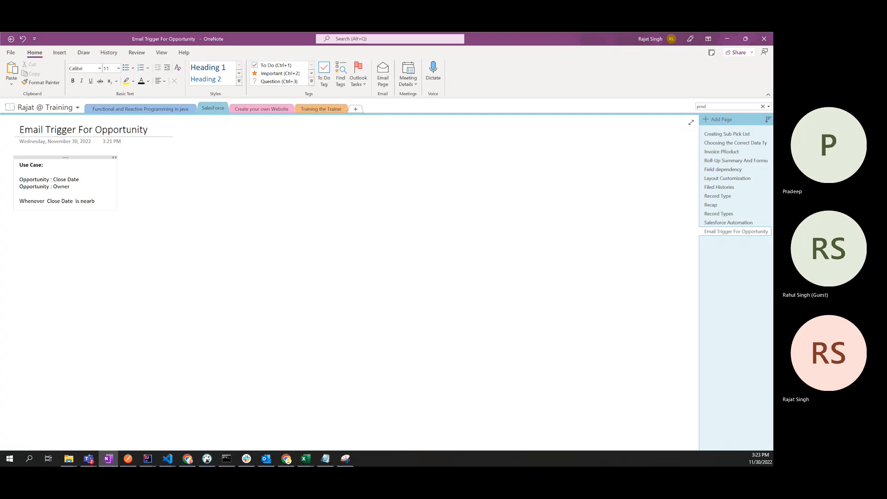
pyautogui.write('yy')
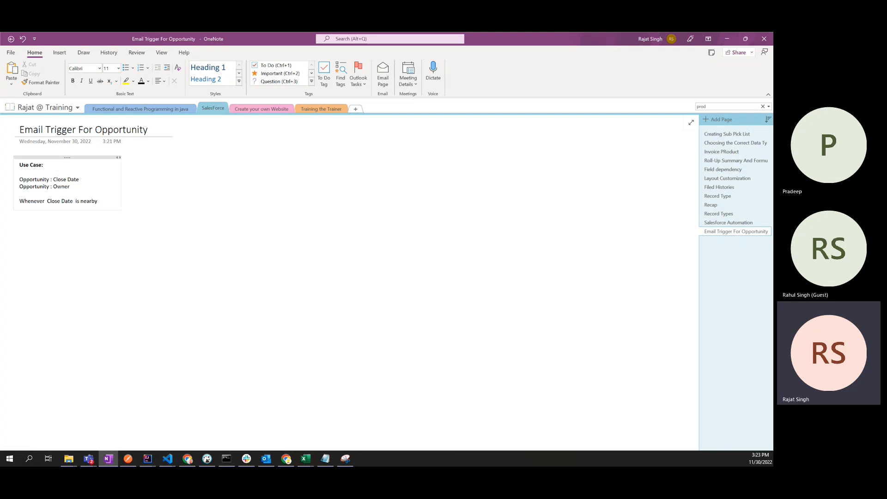
pyautogui.hotkey('shift', 'Home')
pyautogui.write('send a mail t')
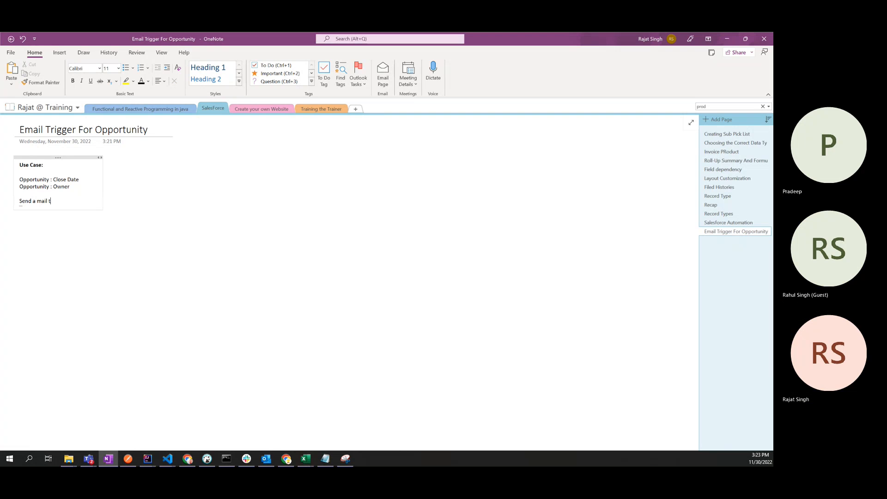
pyautogui.write('o owner 1 day prio')
pyautogui.write('r to')
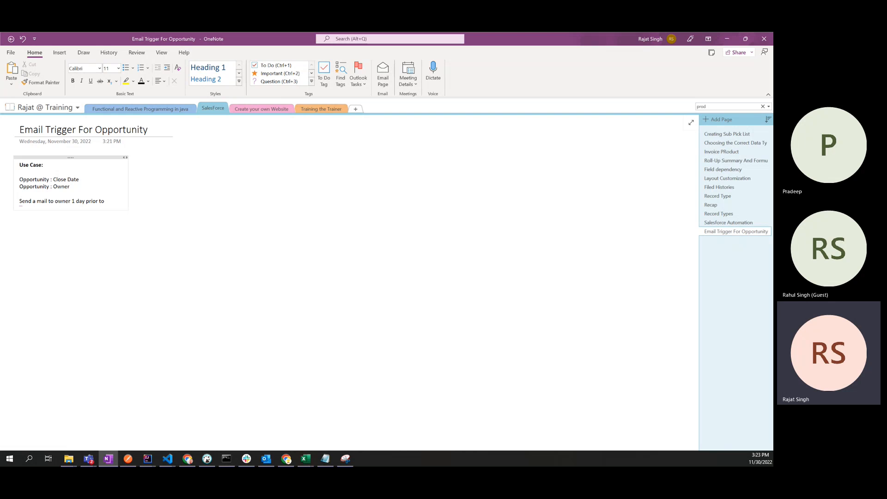
pyautogui.write(' close d')
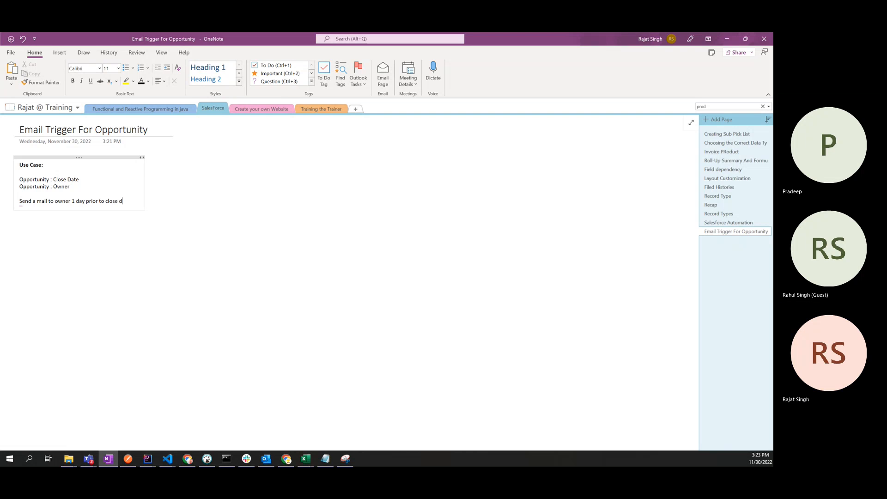
pyautogui.write('ate')
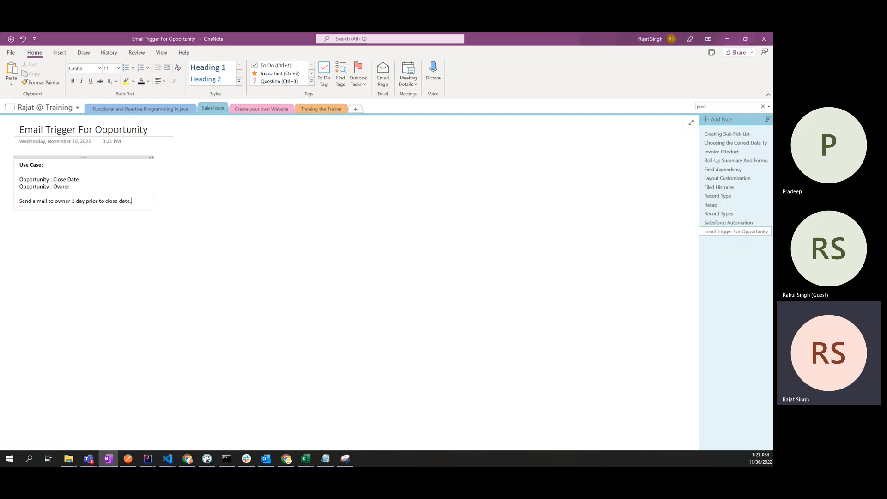
# Step: Select the two Opportunity field lines to review them
pyautogui.doubleClick(35, 179)
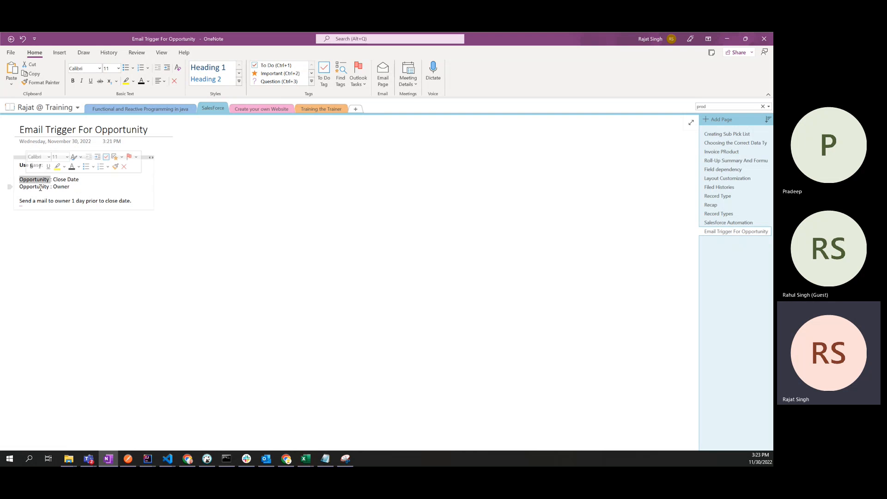
pyautogui.click(73, 188)
pyautogui.moveTo(73, 187); pyautogui.dragTo(20, 175)
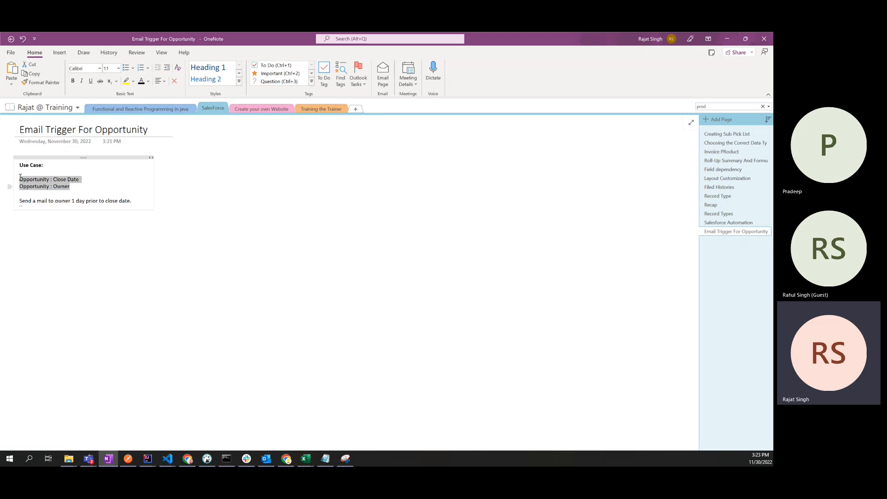
pyautogui.click(81, 181)
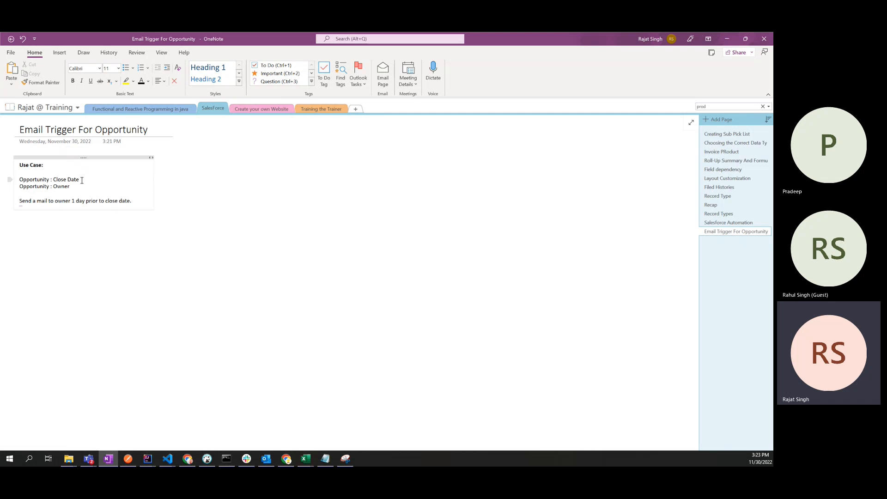
pyautogui.moveTo(10, 187); pyautogui.dragTo(5, 183)
pyautogui.click(59, 181)
pyautogui.click(60, 173)
pyautogui.press('Return')
pyautogui.write('Opp1')
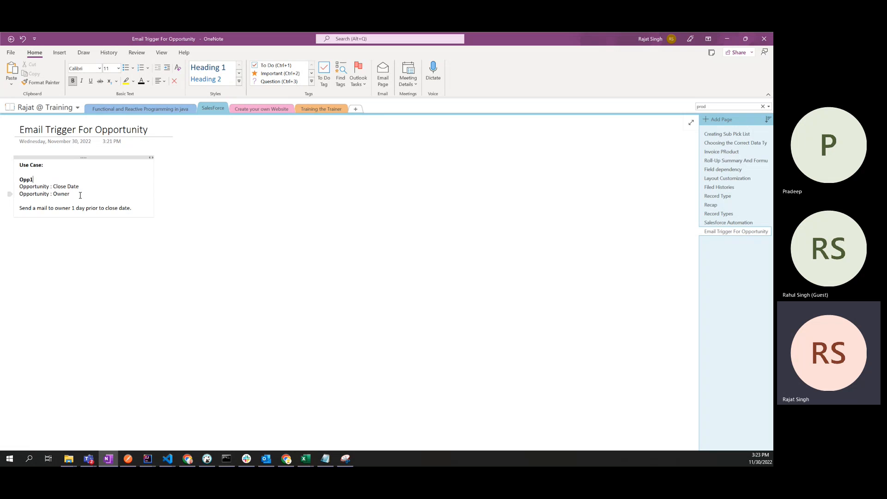
pyautogui.press('BackSpace')
pyautogui.click(71, 194)
pyautogui.hotkey('ctrl', 'shift', 'Home')
pyautogui.moveTo(71, 193); pyautogui.dragTo(19, 179)
pyautogui.hotkey('ctrl', 'c')
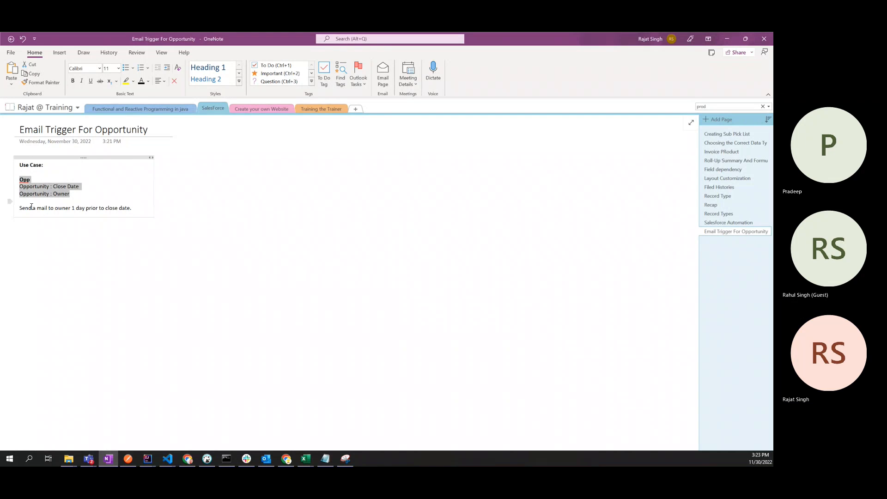
pyautogui.click(145, 210)
pyautogui.press('Return')
pyautogui.press('Return')
pyautogui.press('Return')
pyautogui.press('Return')
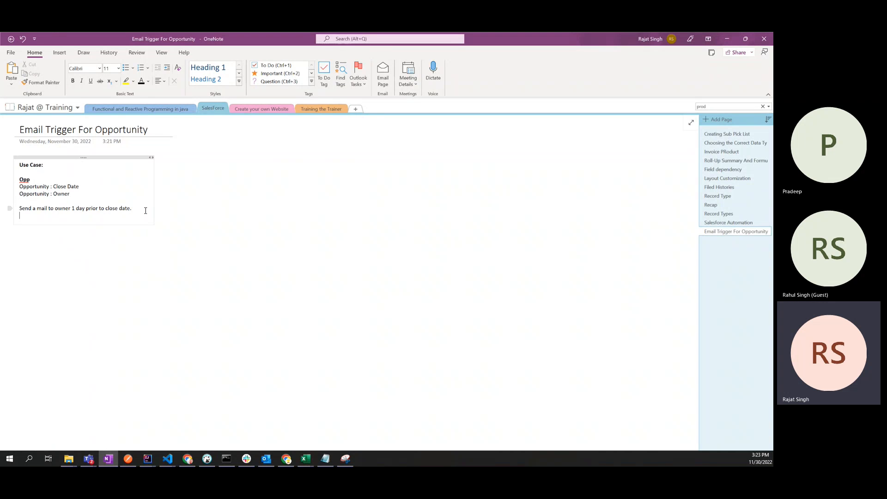
pyautogui.write('Example :')
pyautogui.press('Return')
pyautogui.hotkey('ctrl', 'v')
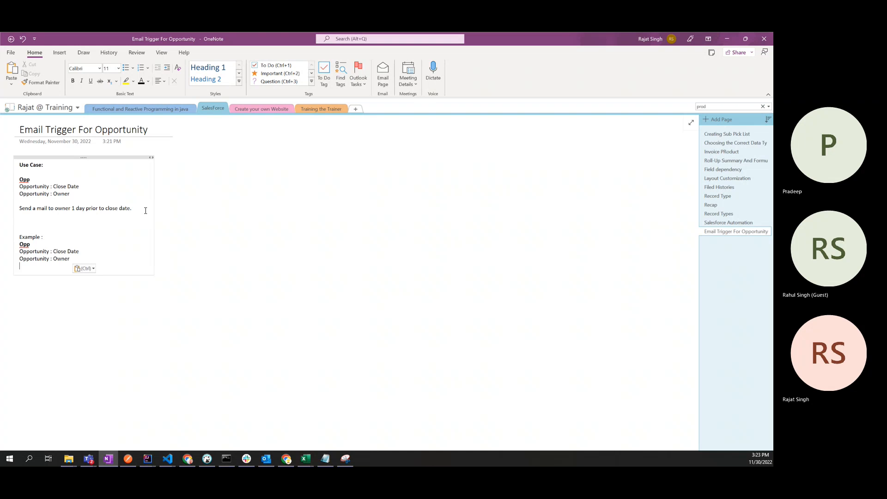
pyautogui.click(53, 246)
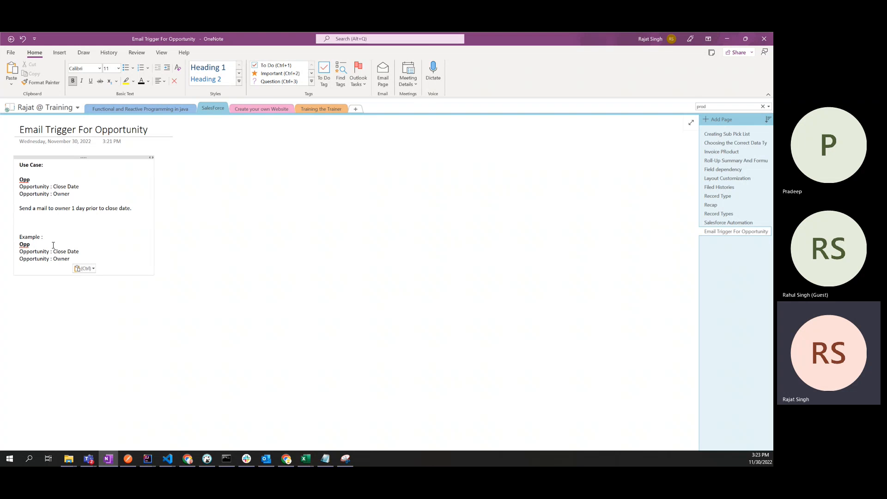
pyautogui.write('1')
pyautogui.moveTo(53, 251); pyautogui.dragTo(82, 253)
pyautogui.write('3')
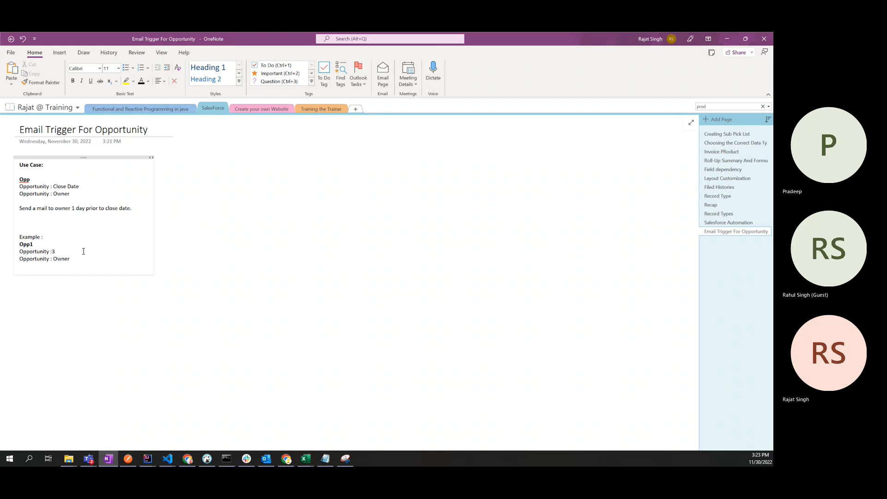
pyautogui.write('1-12')
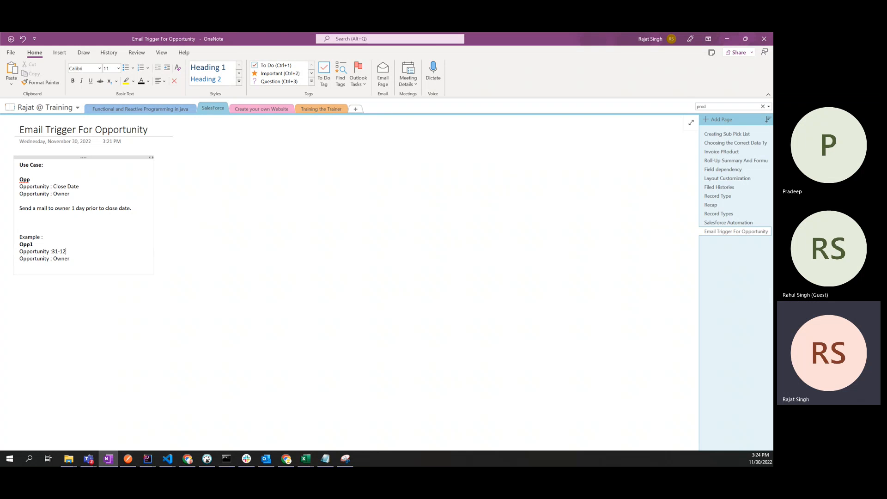
pyautogui.write('-2022')
pyautogui.doubleClick(63, 259)
pyautogui.write('raja')
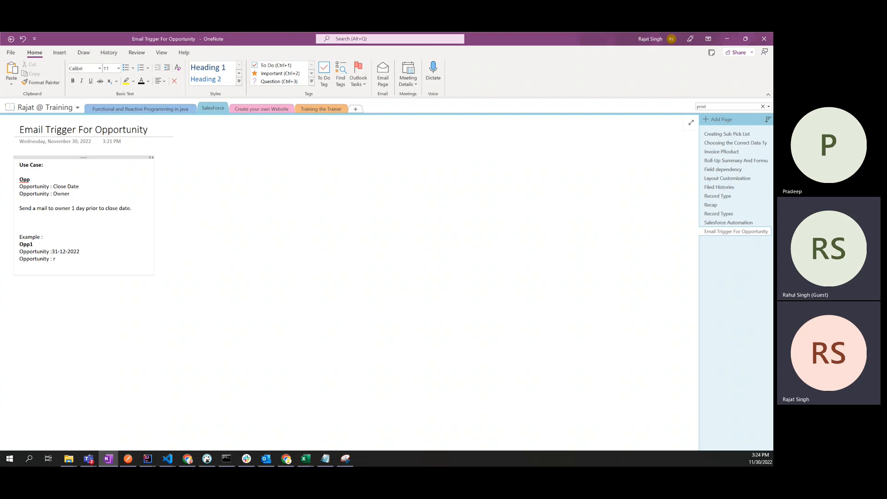
pyautogui.write('t')
pyautogui.press('Left')
pyautogui.press('Left')
pyautogui.press('Left')
pyautogui.press('Left')
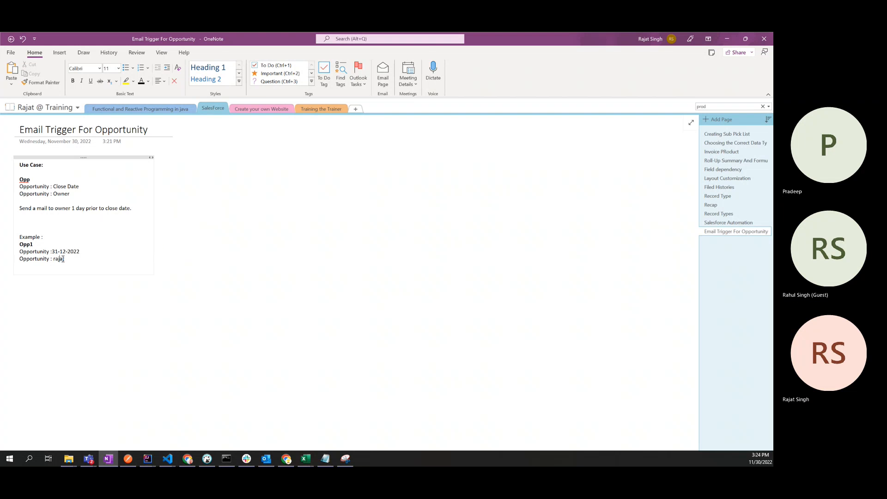
pyautogui.press('BackSpace')
pyautogui.write('R')
pyautogui.click(64, 259)
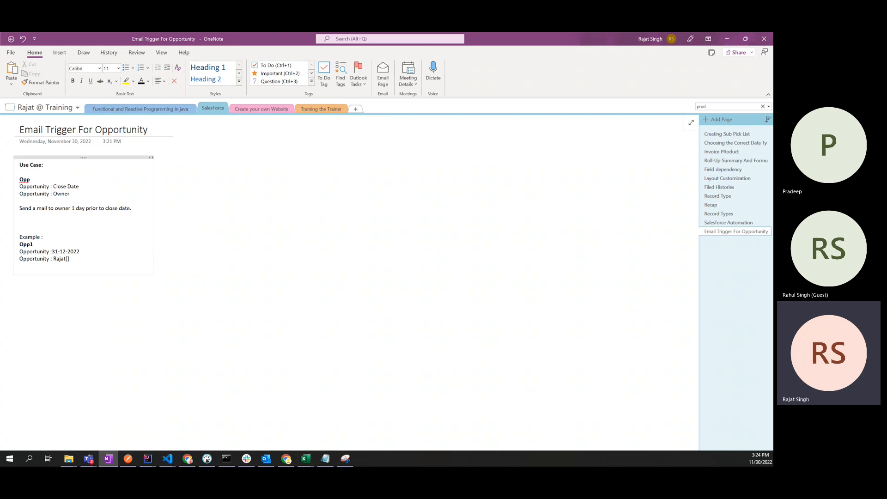
pyautogui.write('rajat')
pyautogui.press('BackSpace')
pyautogui.press('BackSpace')
pyautogui.press('BackSpace')
pyautogui.press('BackSpace')
pyautogui.press('BackSpace')
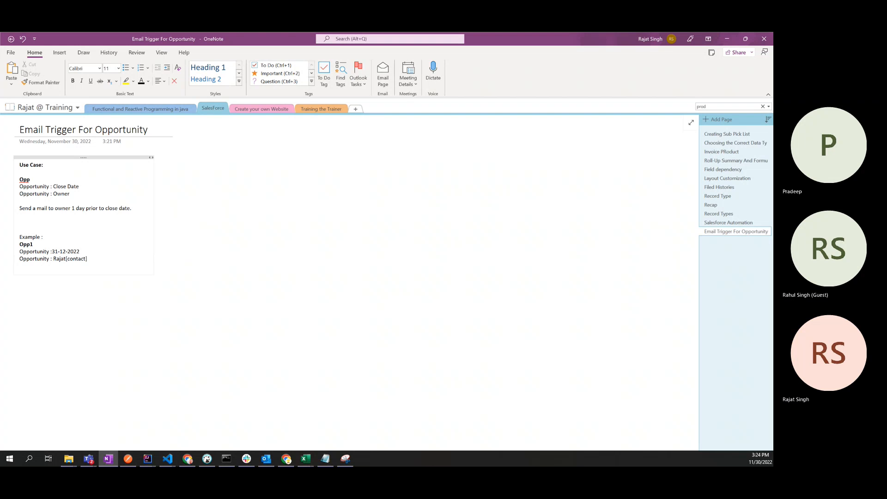
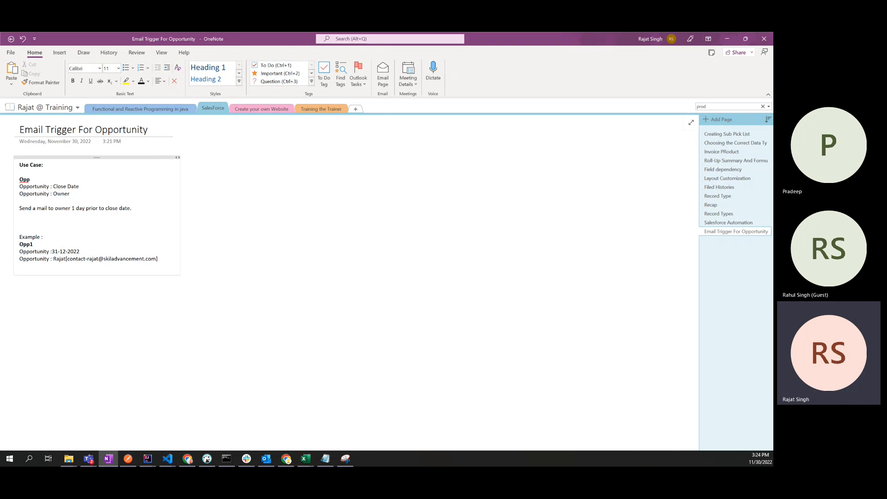
pyautogui.moveTo(68, 259); pyautogui.dragTo(157, 259)
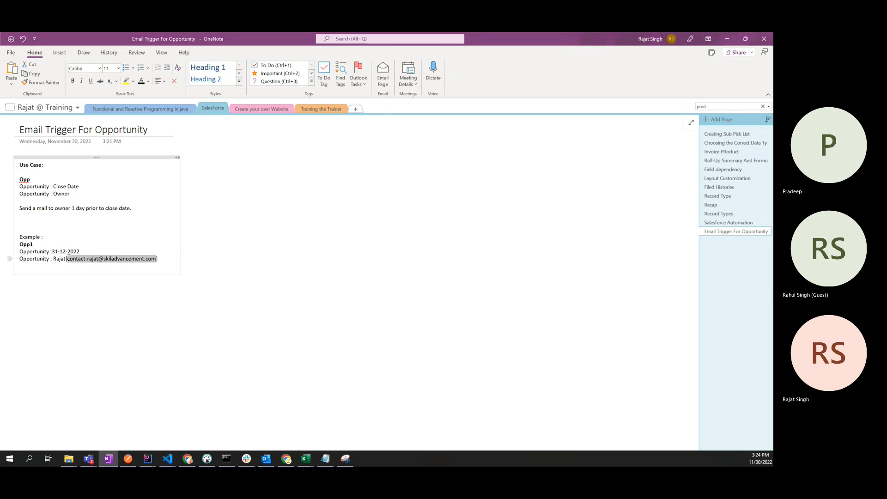
pyautogui.click(134, 260)
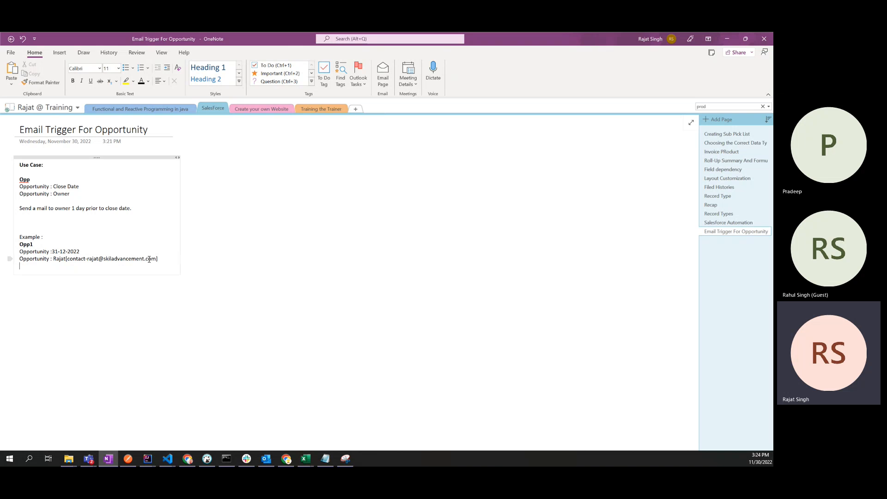
pyautogui.moveTo(157, 260); pyautogui.dragTo(68, 260)
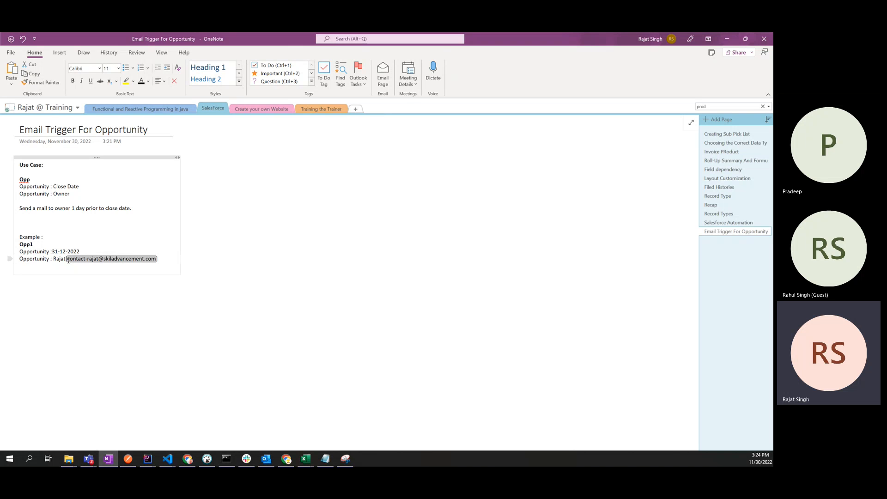
pyautogui.click(69, 274)
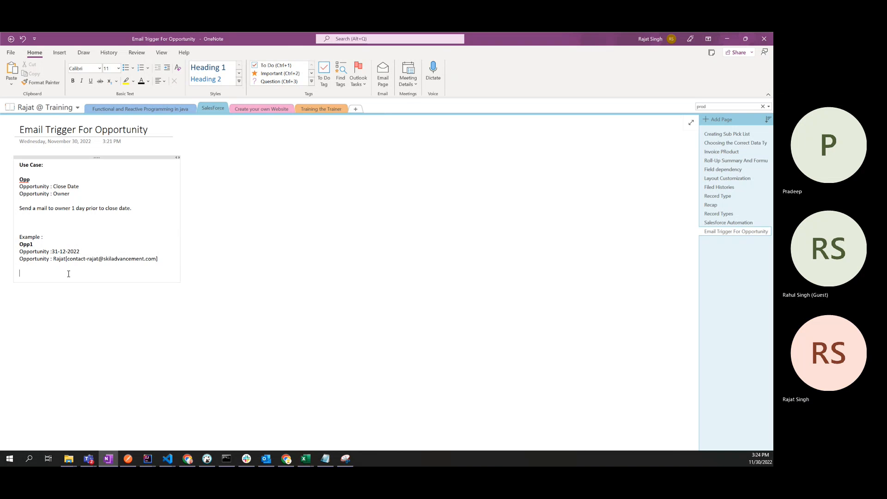
pyautogui.moveTo(158, 259); pyautogui.dragTo(20, 245)
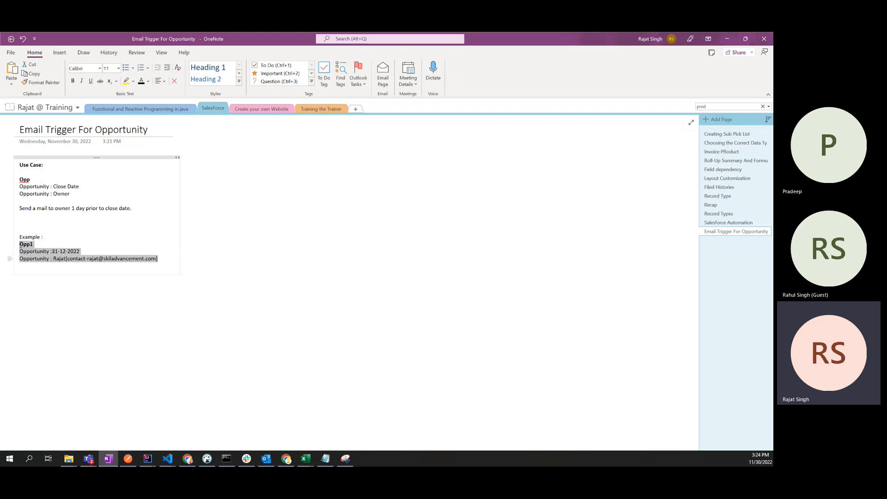
# Step: Add a 'Workflow' line with a copy of the example date beneath it
pyautogui.click(47, 273)
pyautogui.press('Return')
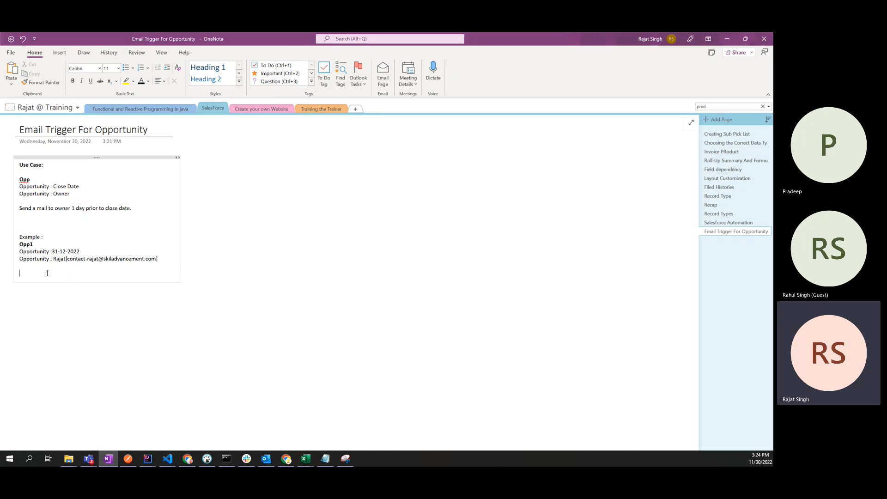
pyautogui.write('Workflow :')
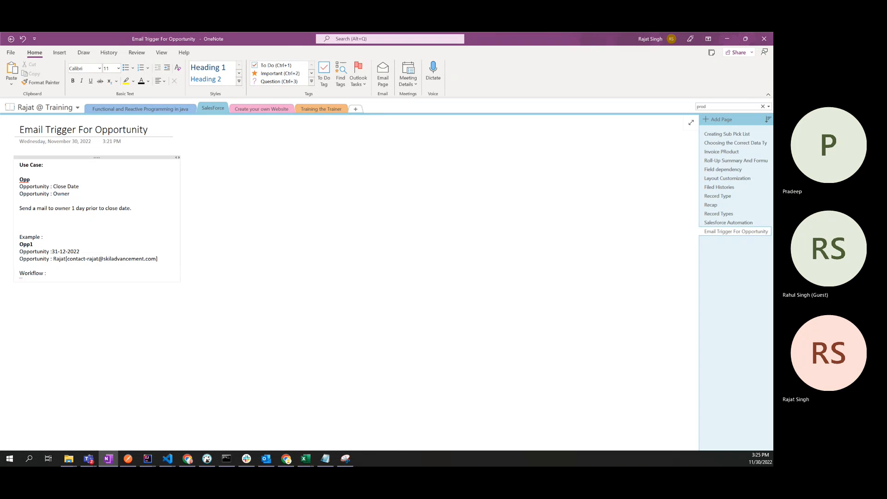
pyautogui.moveTo(52, 251); pyautogui.dragTo(80, 251)
pyautogui.hotkey('ctrl', 'c')
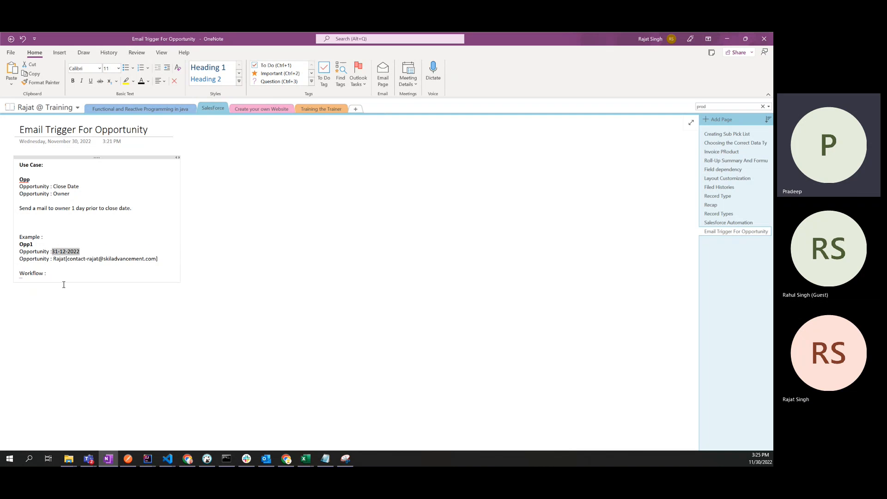
pyautogui.click(42, 280)
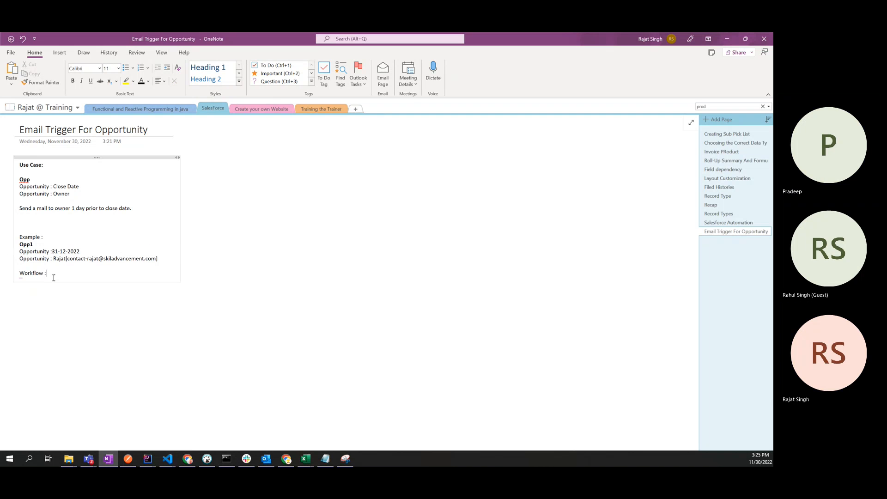
pyautogui.hotkey('ctrl', 'v')
pyautogui.click(25, 279)
pyautogui.press('BackSpace')
pyautogui.write('0')
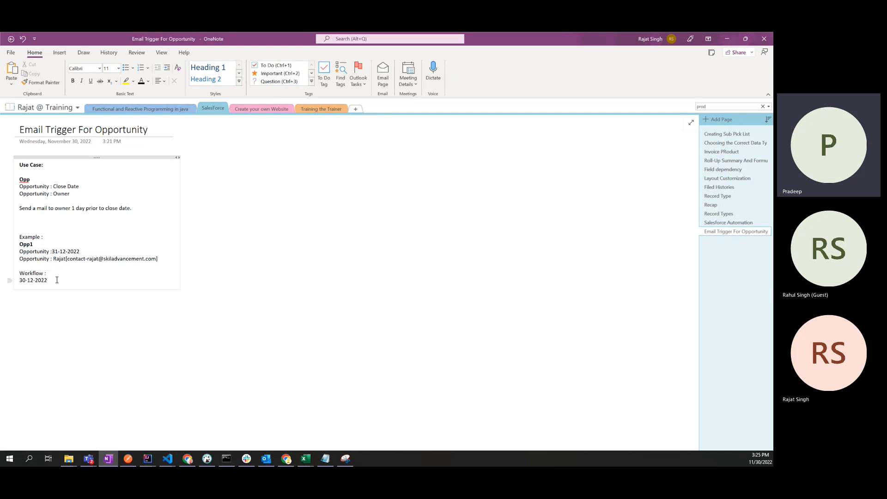
# Step: Change the example close date from 31-12-2022 to 30-12-2022
pyautogui.moveTo(20, 253); pyautogui.dragTo(157, 259)
pyautogui.click(41, 197)
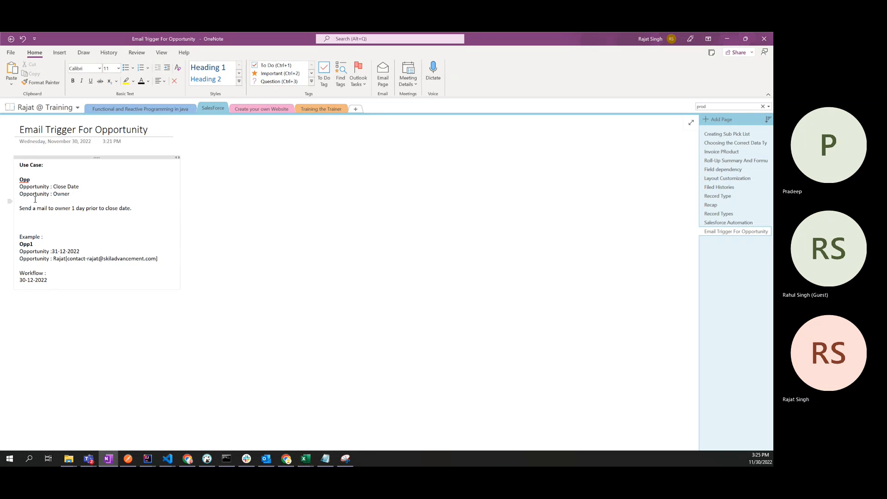
pyautogui.doubleClick(58, 187)
pyautogui.moveTo(80, 186); pyautogui.dragTo(52, 187)
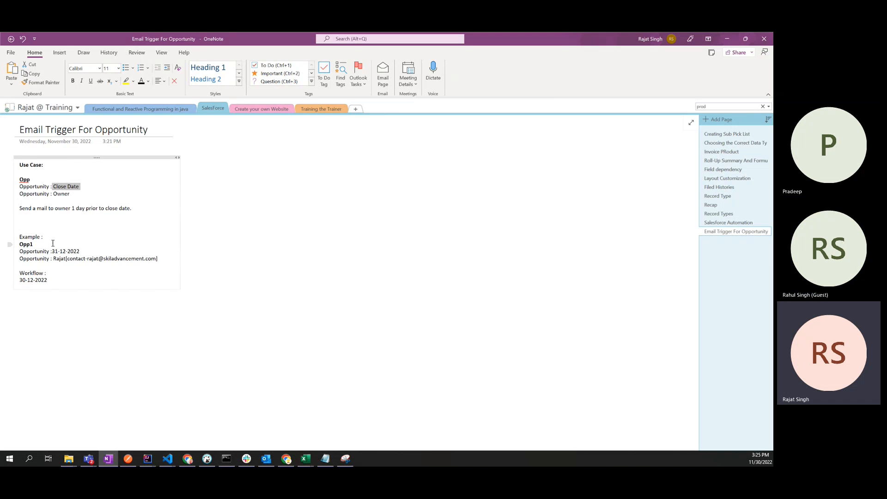
pyautogui.click(65, 265)
pyautogui.press('Delete')
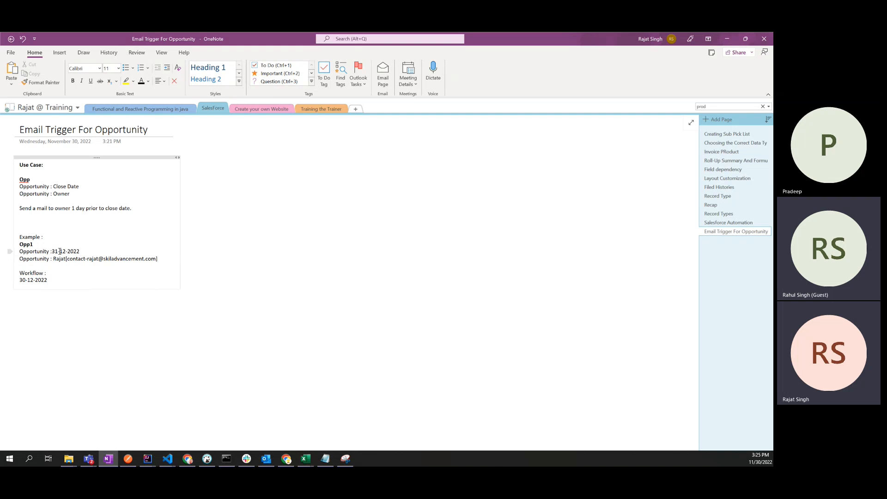
pyautogui.write('0')
# Step: Set the Workflow date to 29-12-2022 and switch back to the Salesforce opportunity
pyautogui.moveTo(20, 280); pyautogui.dragTo(52, 281)
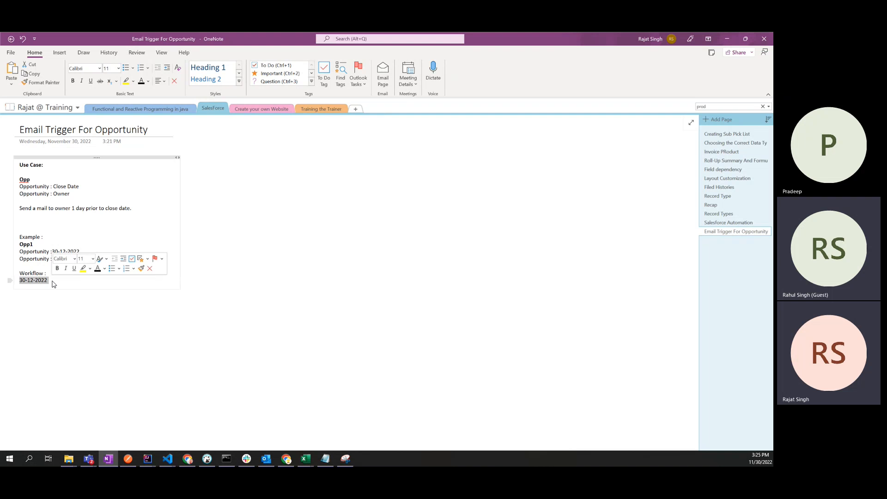
pyautogui.click(26, 280)
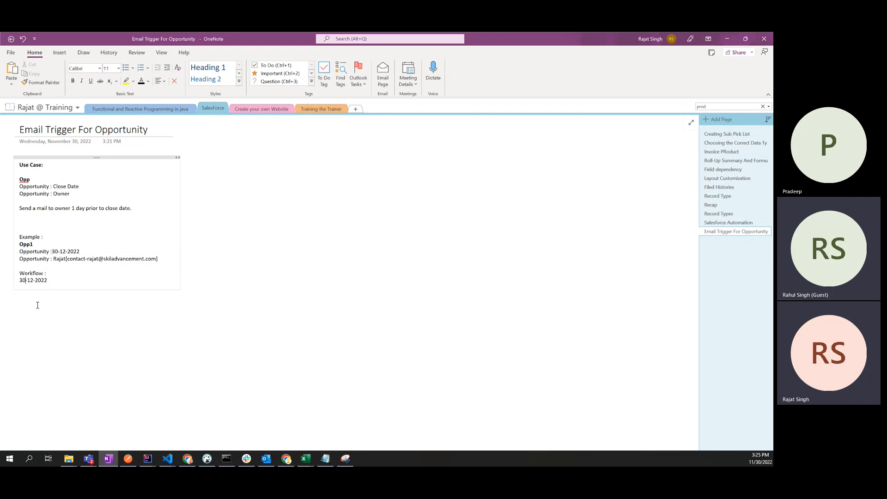
pyautogui.press('BackSpace')
pyautogui.press('BackSpace')
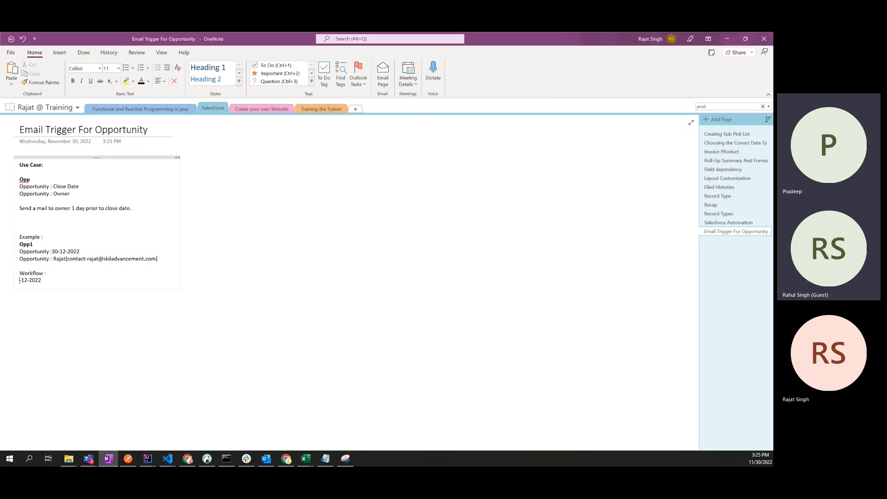
pyautogui.write('29')
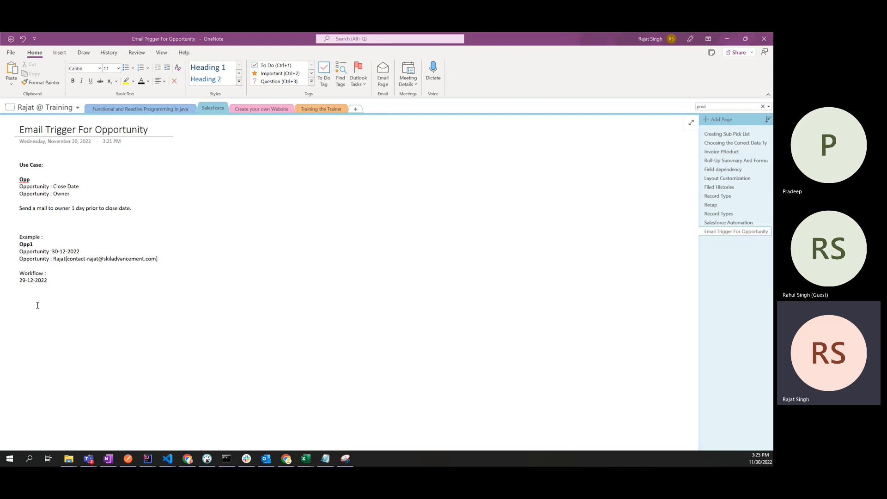
pyautogui.hotkey('alt', 'Tab')
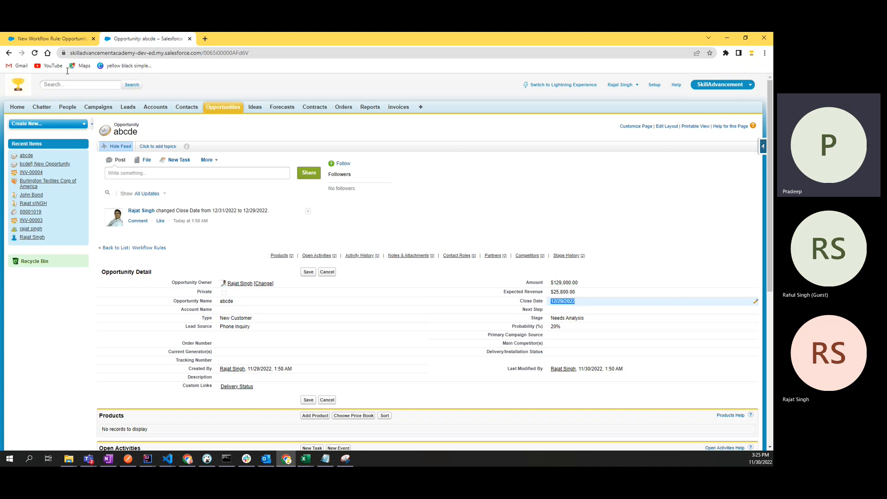
# Step: Return to the New Workflow Rule tab and review the chosen evaluation criterion
pyautogui.click(49, 40)
pyautogui.click(198, 282)
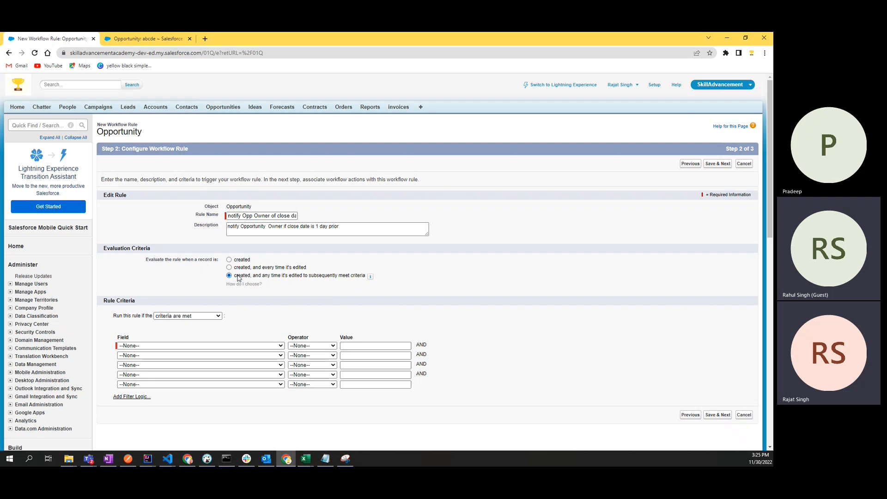
pyautogui.moveTo(268, 279); pyautogui.dragTo(363, 280)
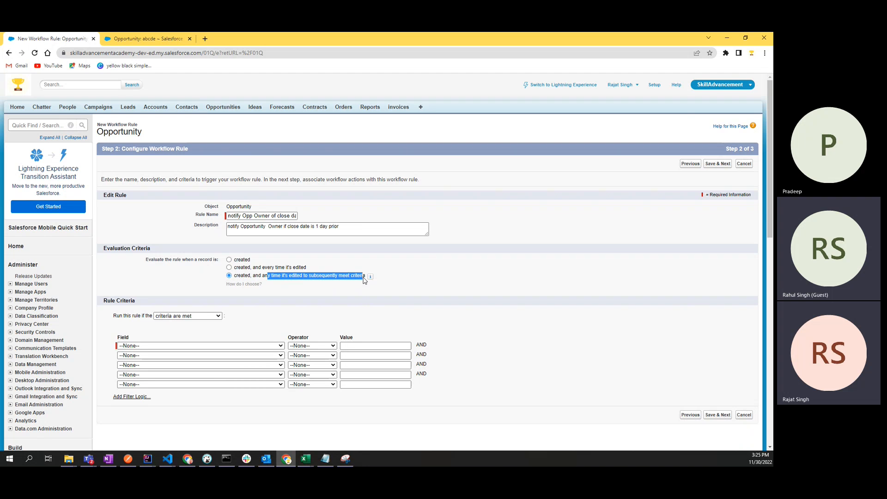
pyautogui.click(309, 285)
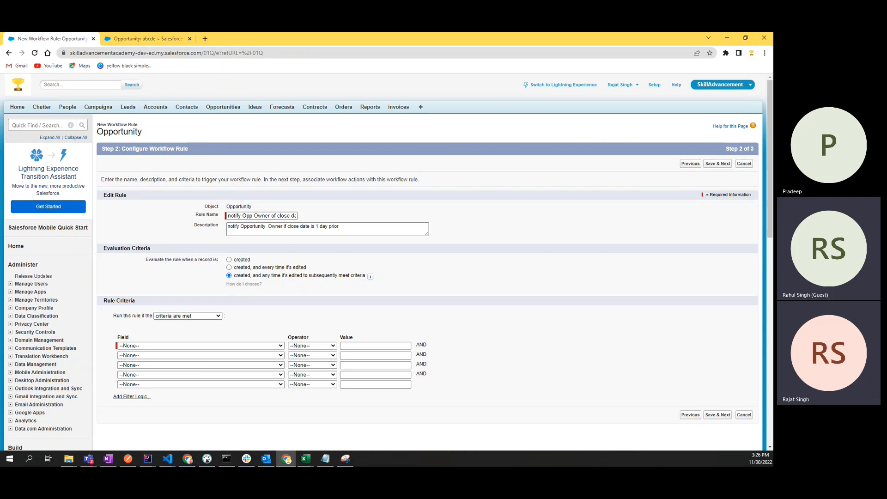
pyautogui.click(187, 458)
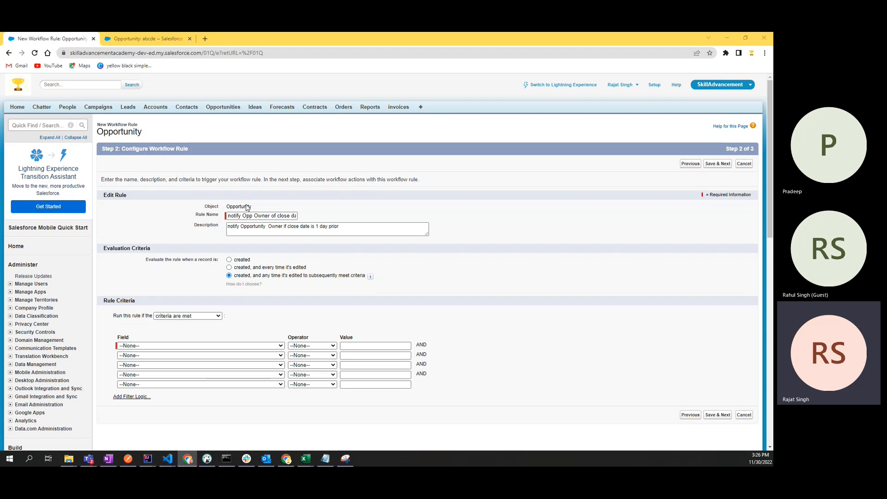
# Step: Set rule criterion row 1's field to Opportunity: Close Date, leaving the operator unset
pyautogui.click(168, 346)
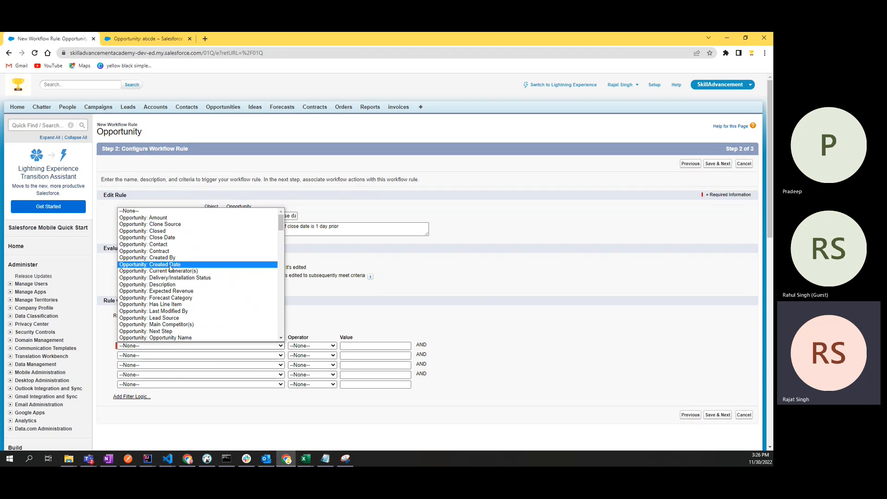
pyautogui.scroll(-10, 171, 267)
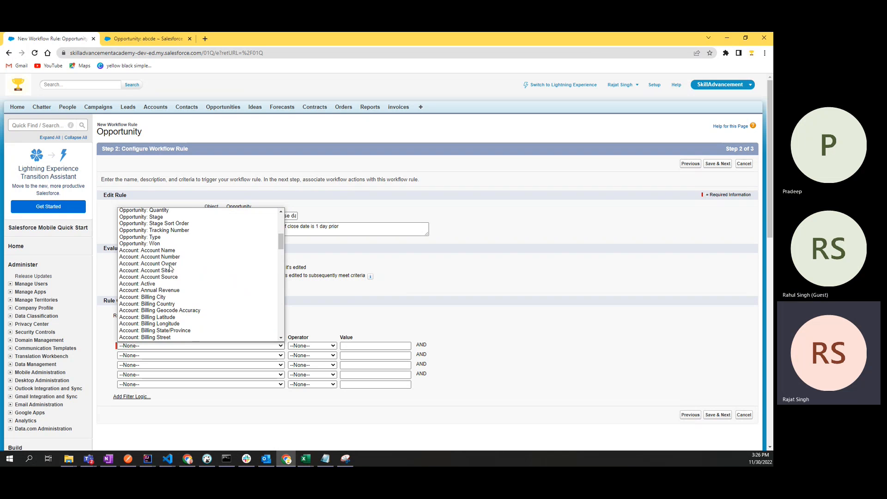
pyautogui.scroll(10, 171, 283)
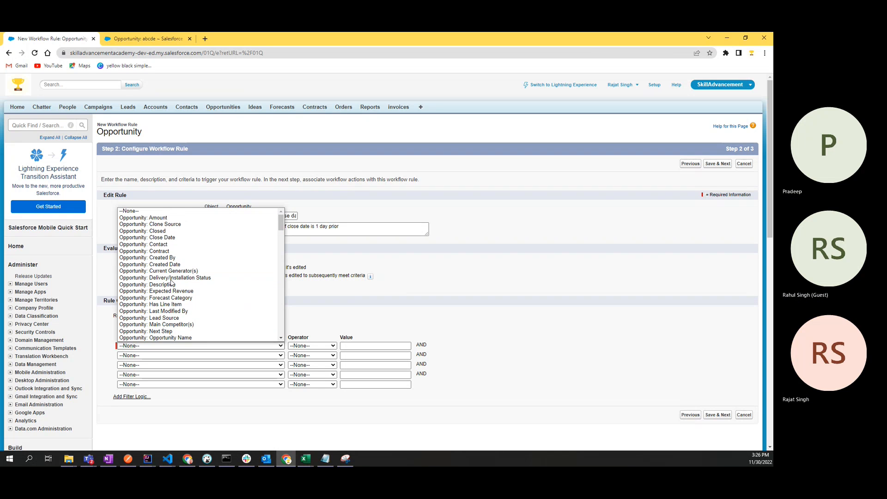
pyautogui.click(163, 238)
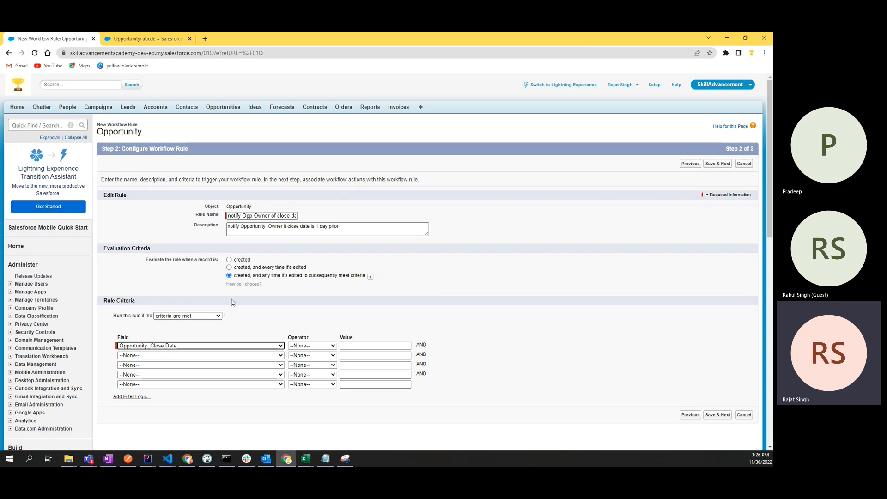
pyautogui.click(292, 347)
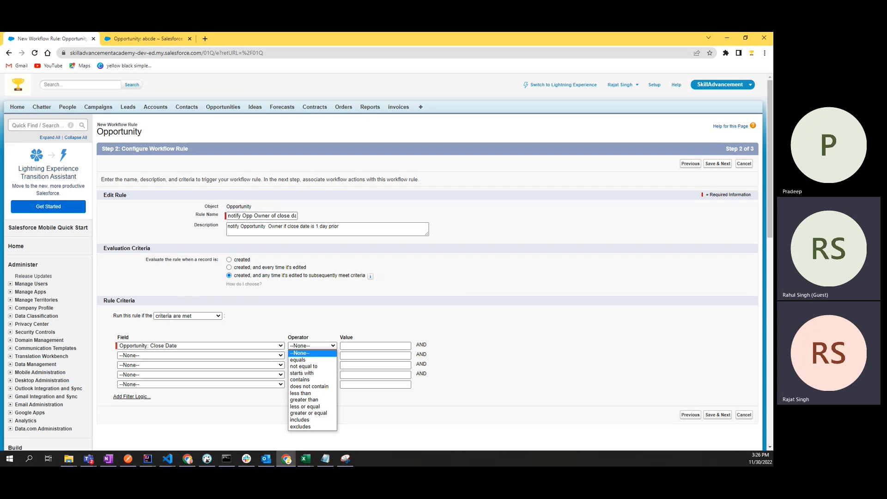
pyautogui.hotkey('alt', 'Tab')
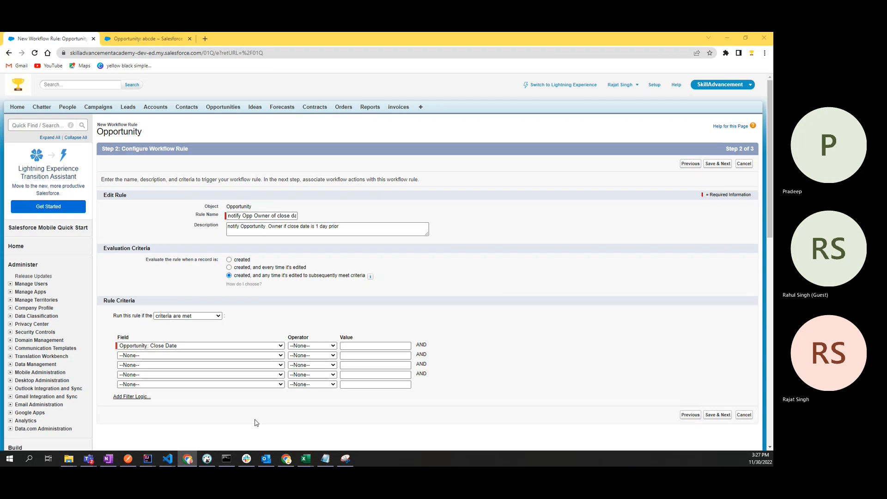
# Step: Add filter logic to the rule criteria and check row 1's field list, keeping Opportunity: Close Date
pyautogui.click(137, 396)
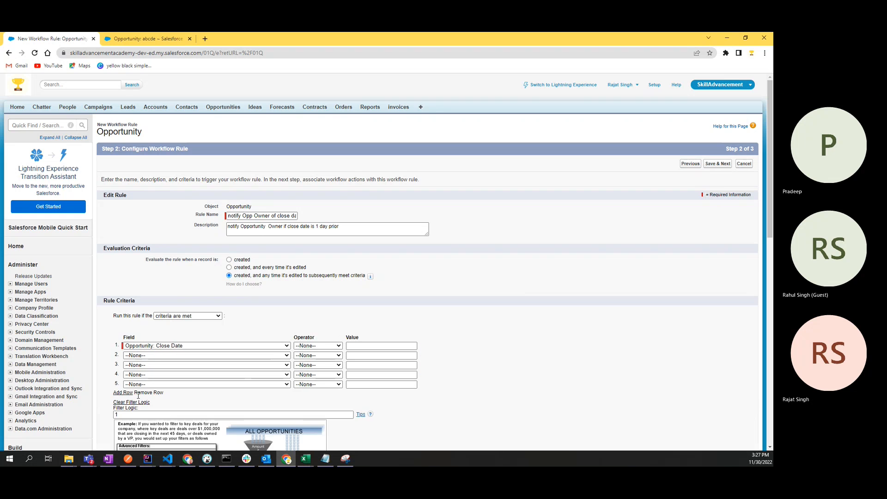
pyautogui.scroll(-4, 157, 402)
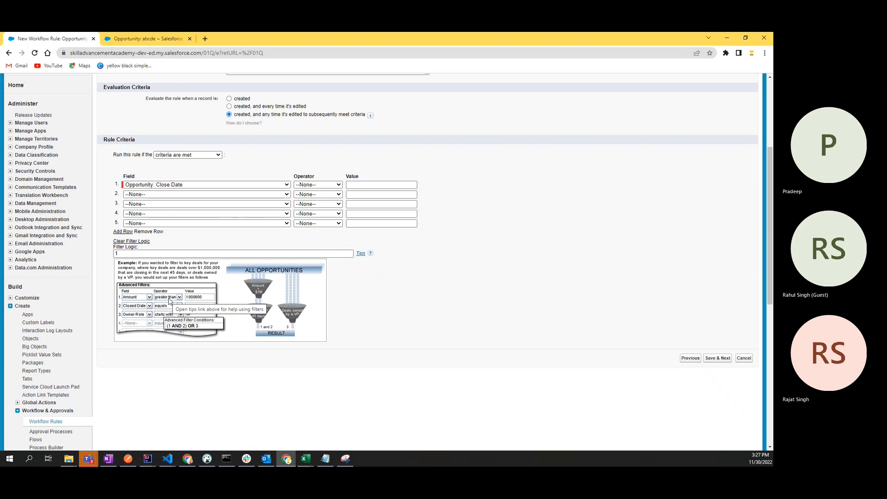
pyautogui.click(248, 185)
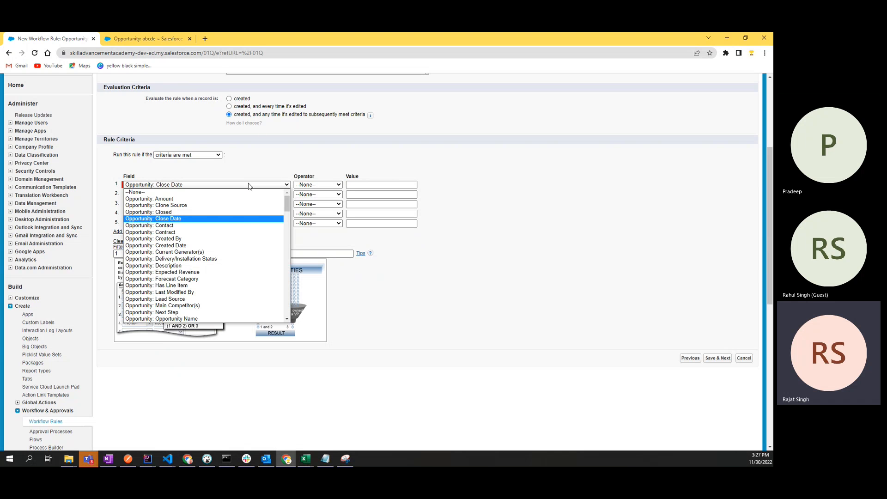
pyautogui.click(262, 162)
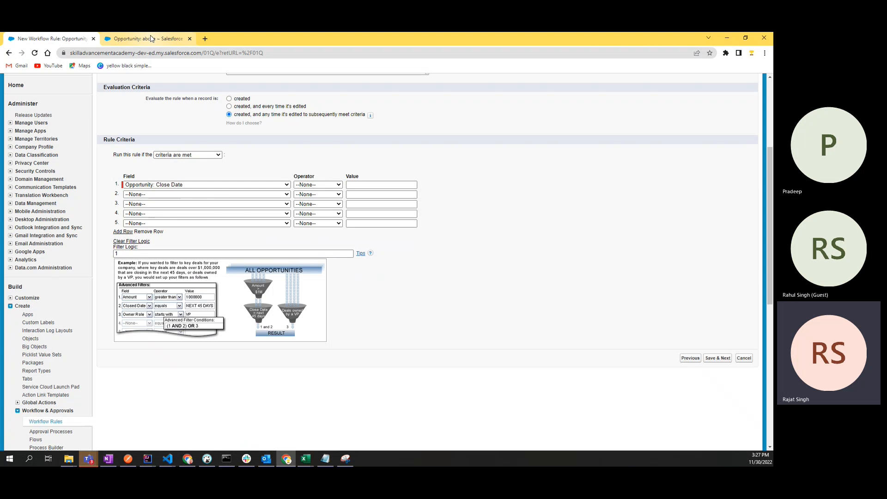
# Step: Glance at the abcde opportunity, then return and reopen row 1's Opportunity field list
pyautogui.click(151, 39)
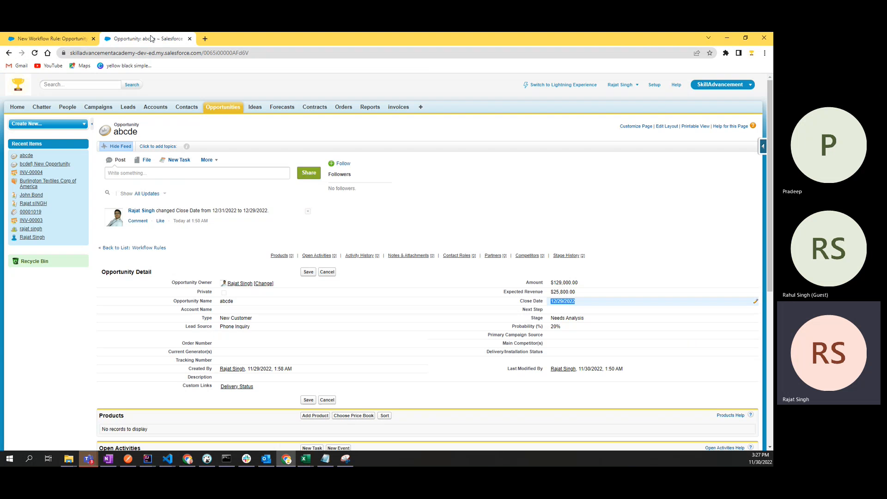
pyautogui.click(51, 39)
pyautogui.click(169, 185)
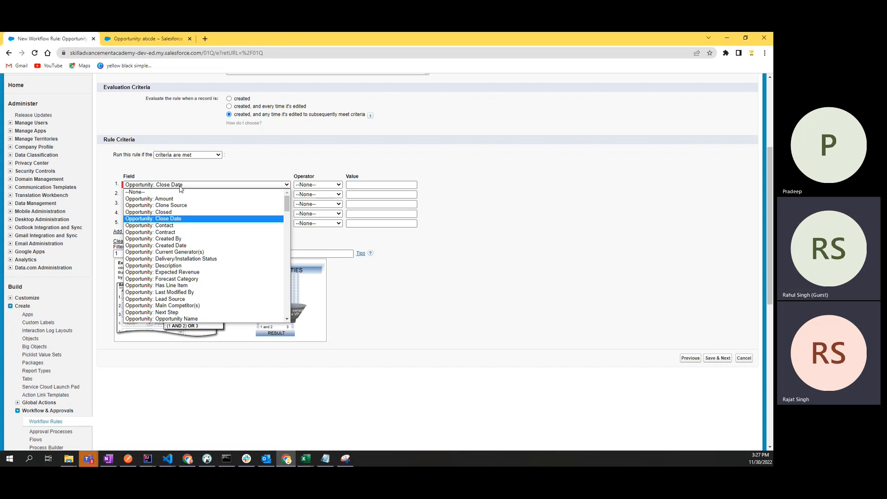
pyautogui.click(124, 169)
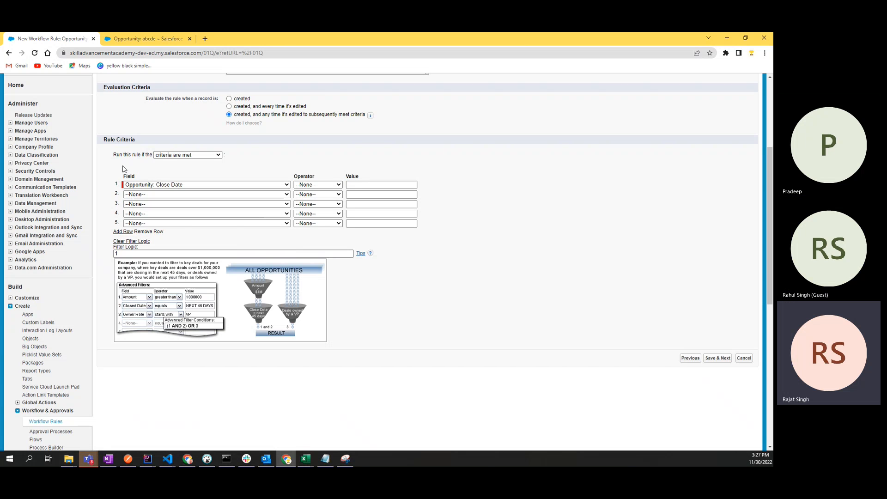
pyautogui.click(168, 185)
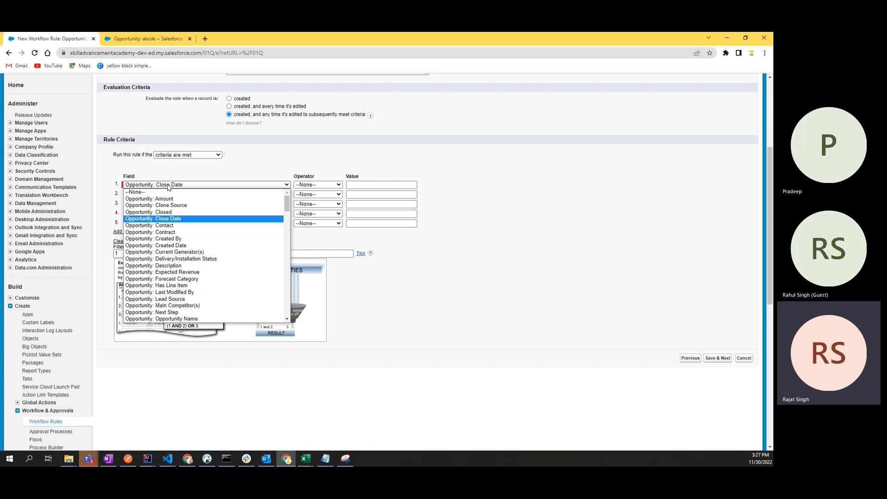
# Step: Set row 1 to Opportunity: Closed equals, typing false as the value
pyautogui.click(167, 213)
pyautogui.click(307, 185)
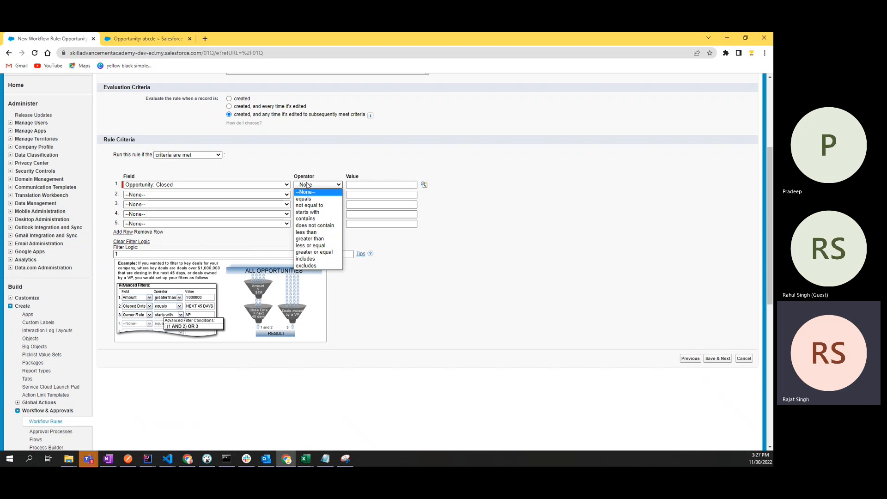
pyautogui.click(306, 199)
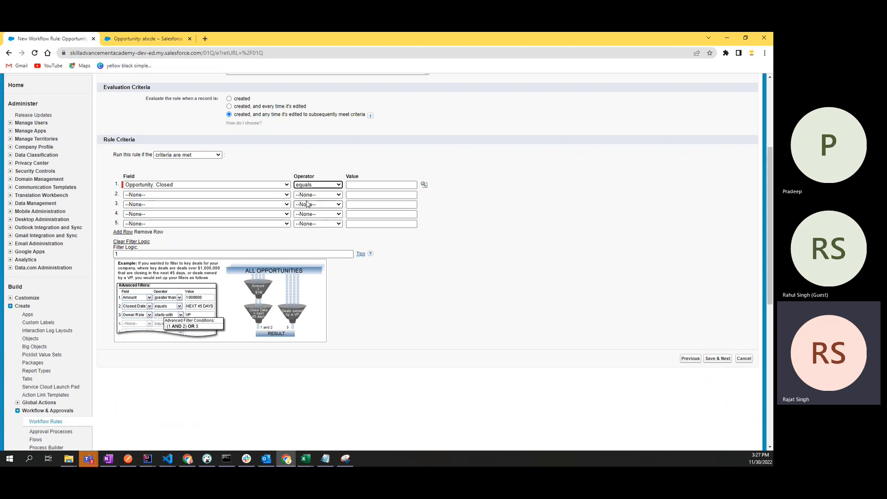
pyautogui.click(363, 185)
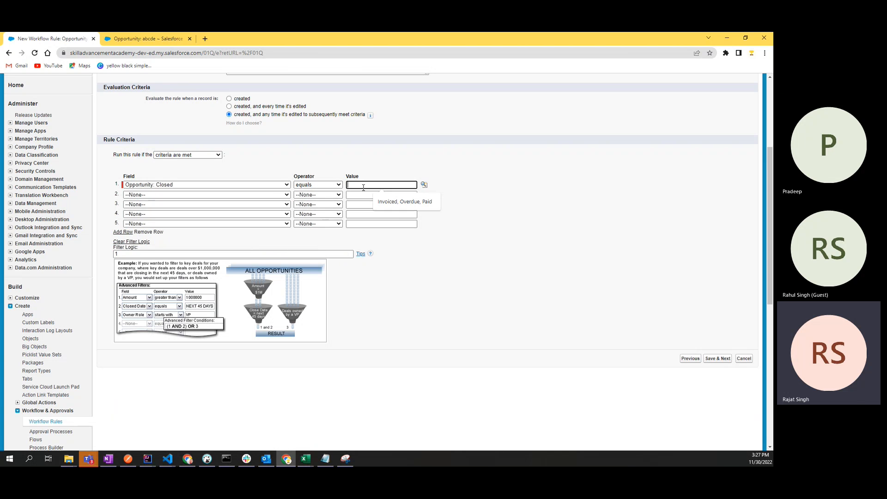
pyautogui.write('false')
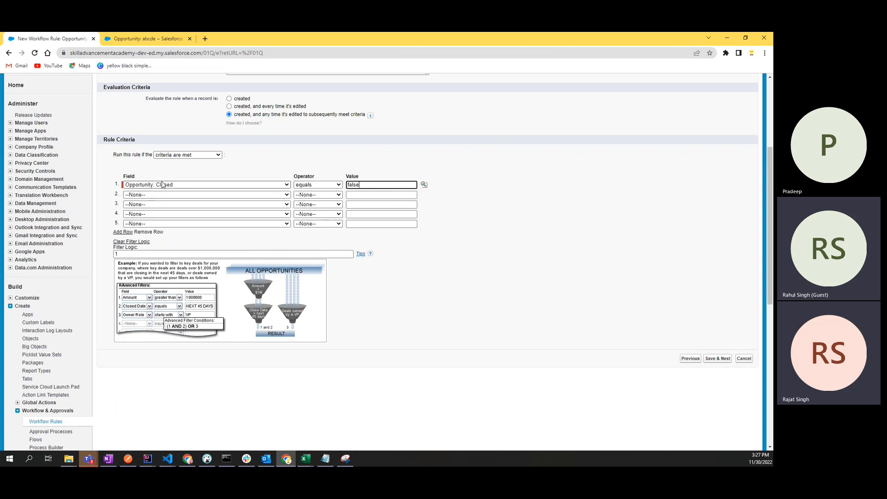
pyautogui.click(249, 166)
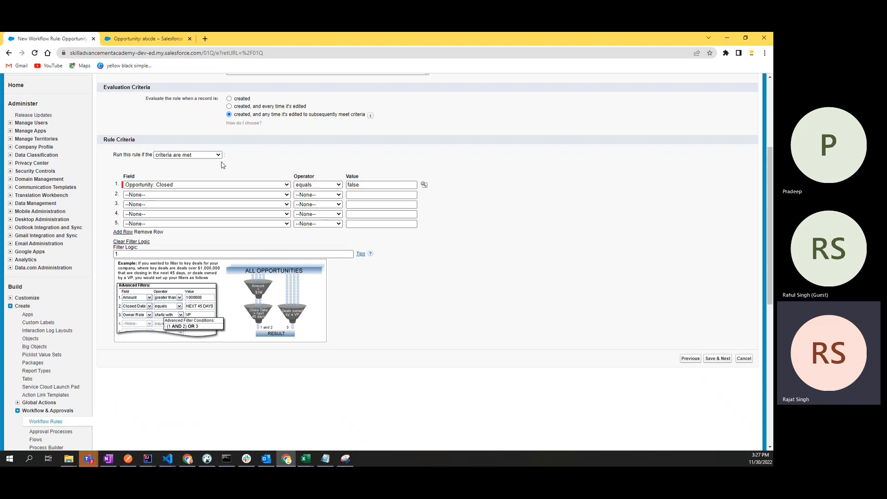
# Step: Insert False into row 1's value from the Value lookup's allowed values
pyautogui.click(423, 186)
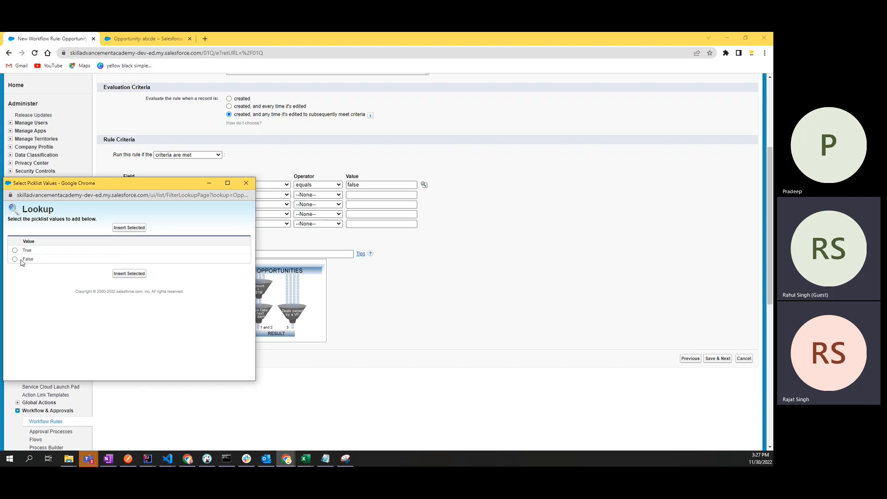
pyautogui.click(15, 259)
pyautogui.click(129, 274)
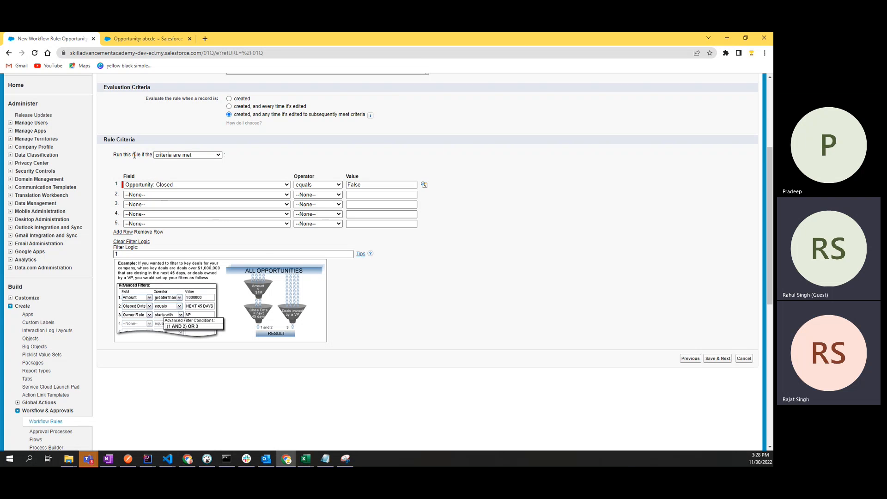
pyautogui.moveTo(135, 139); pyautogui.dragTo(103, 139)
pyautogui.click(363, 186)
pyautogui.click(370, 166)
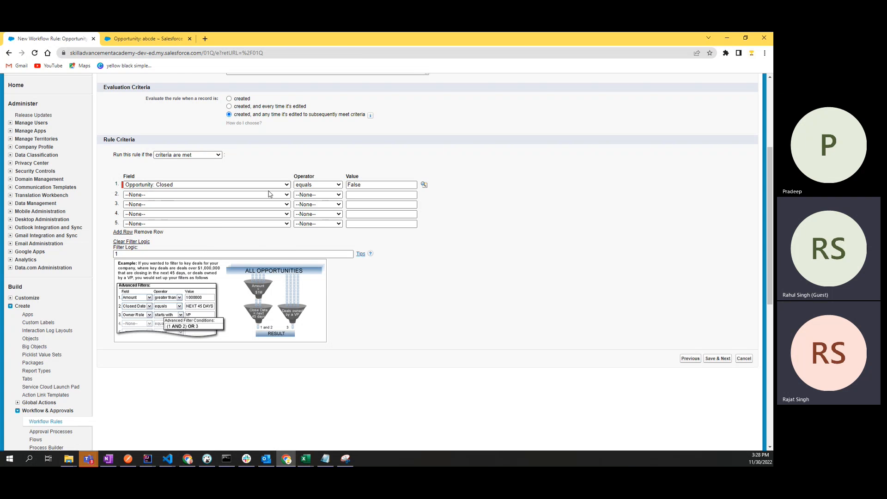
pyautogui.hotkey('alt', 'Tab')
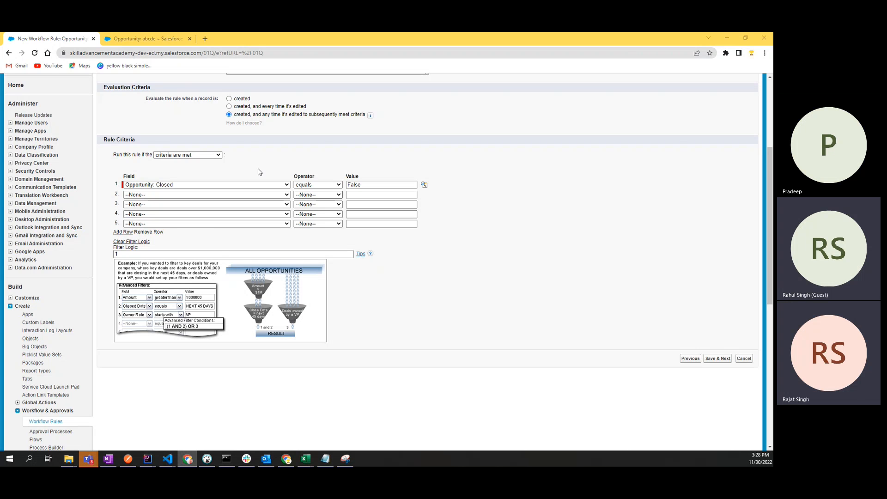
# Step: Switch to the abcde opportunity and scroll through its details and stage history
pyautogui.click(159, 39)
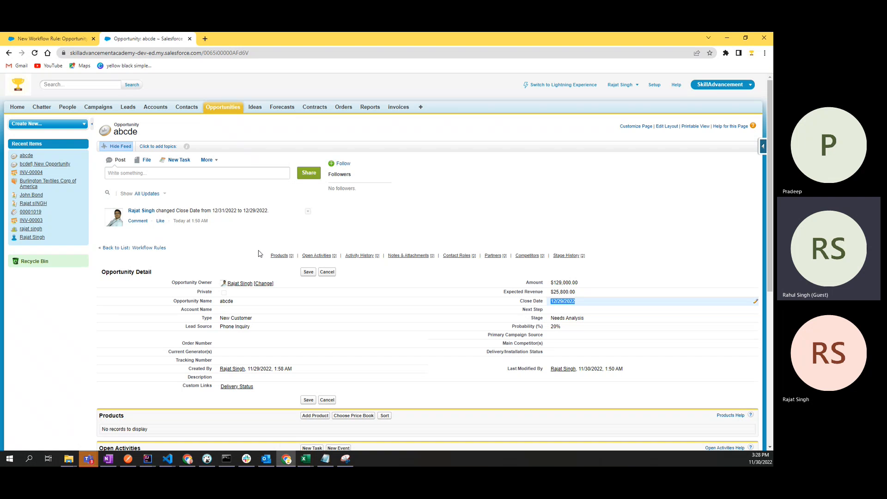
pyautogui.scroll(-2, 258, 253)
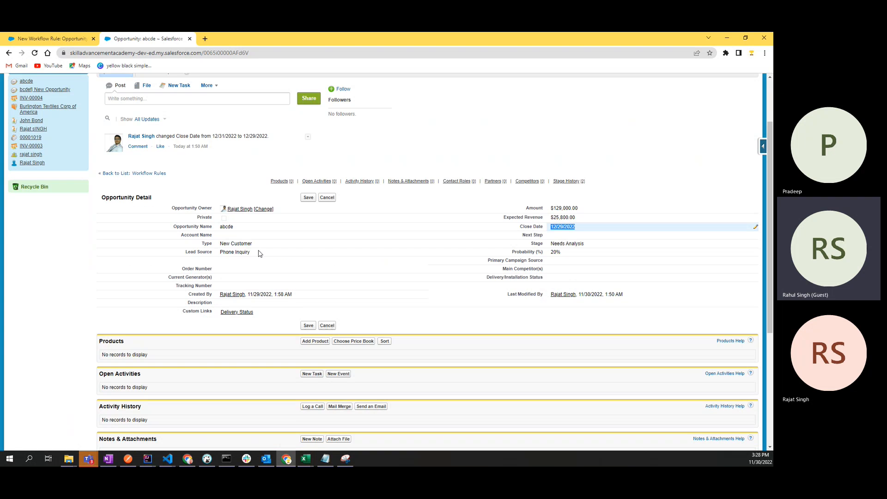
pyautogui.scroll(2, 139, 254)
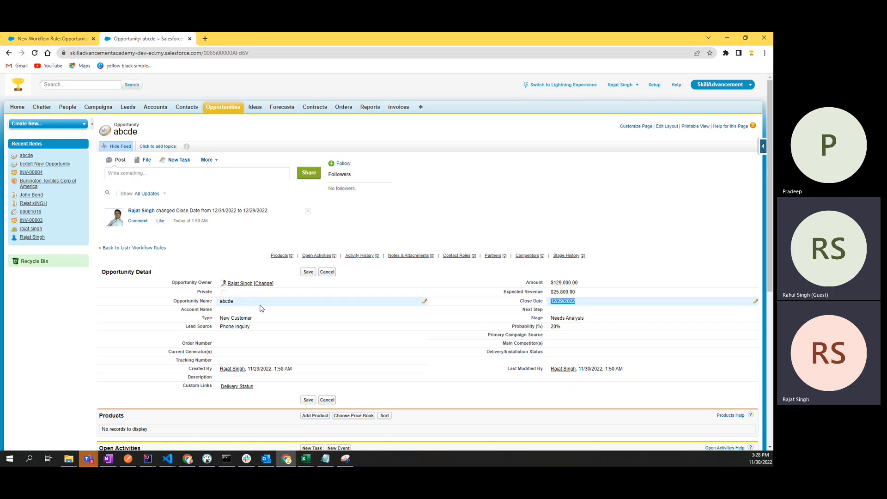
pyautogui.scroll(-5, 267, 341)
pyautogui.scroll(-1, 269, 341)
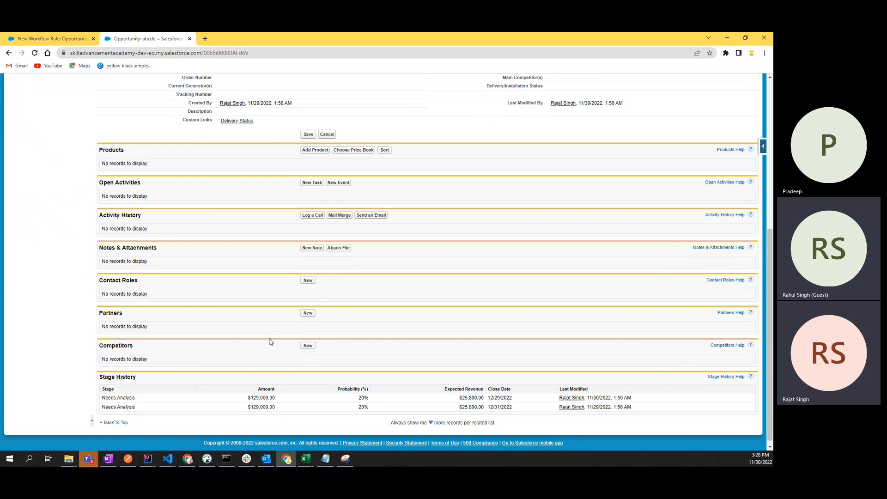
pyautogui.scroll(10, 270, 341)
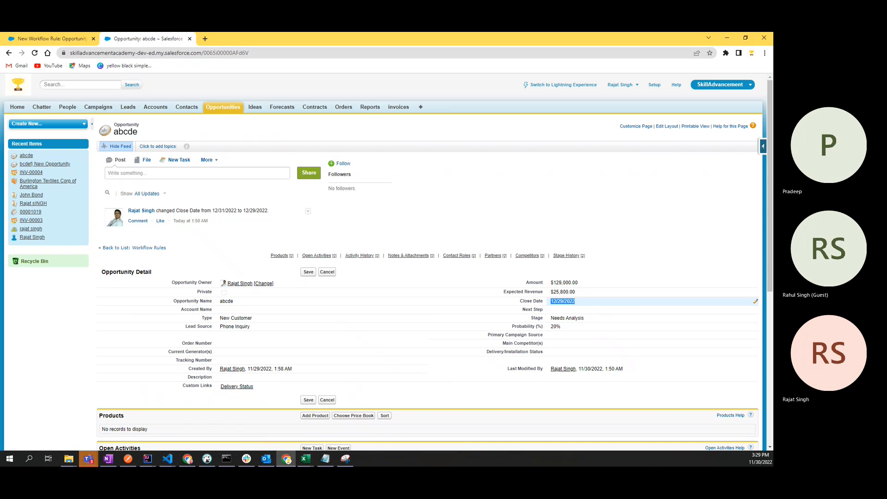
# Step: Check the 12/29/2022 close date, cancel the inline edit, and open the full Edit form
pyautogui.hotkey('alt', 'Tab')
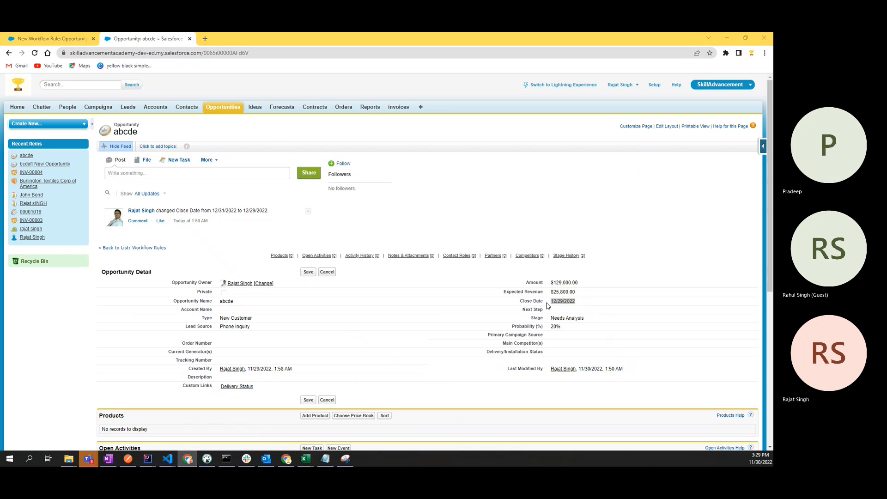
pyautogui.click(531, 307)
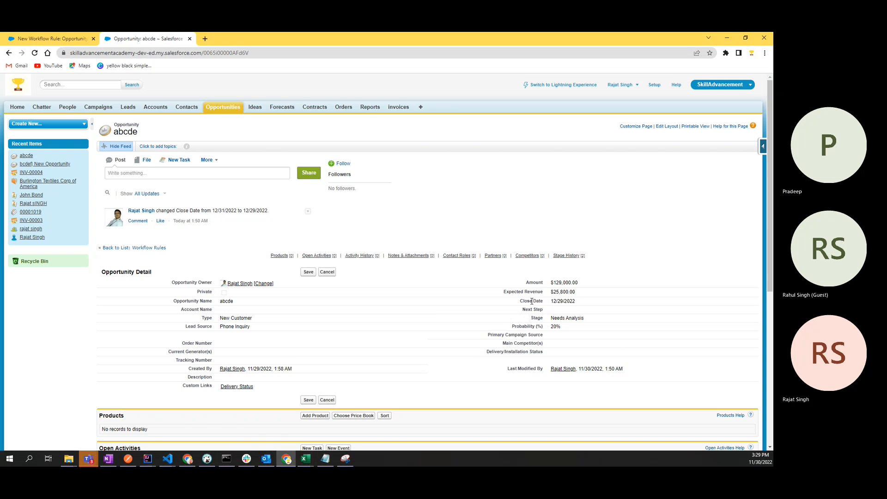
pyautogui.moveTo(532, 301); pyautogui.dragTo(581, 302)
pyautogui.click(588, 302)
pyautogui.click(328, 272)
pyautogui.click(306, 272)
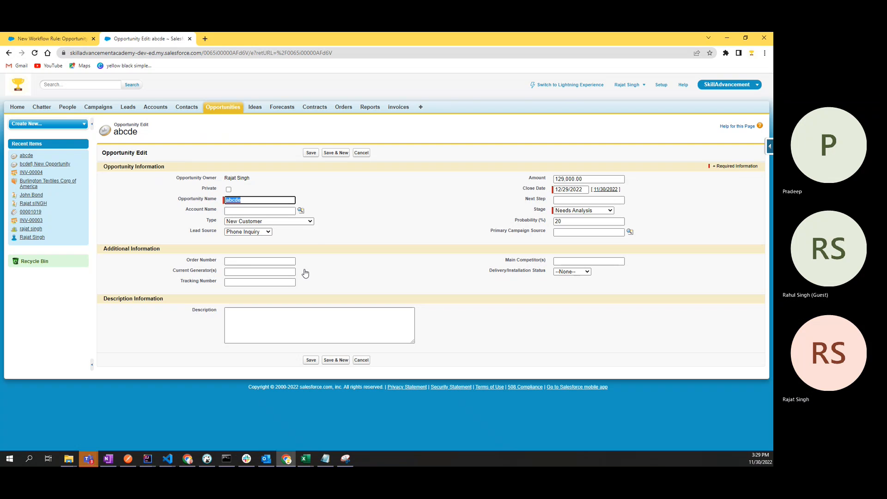
# Step: Leave the Type as New Customer and look over the available Stage options
pyautogui.click(274, 222)
pyautogui.click(274, 222)
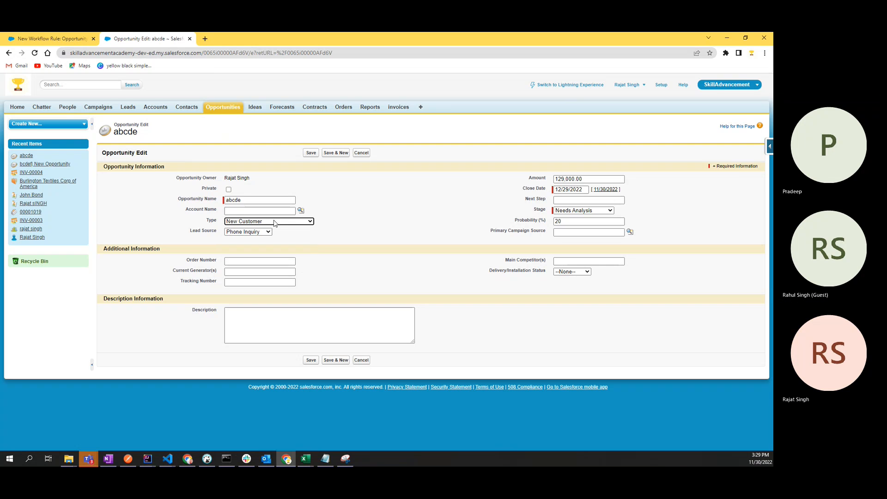
pyautogui.click(583, 211)
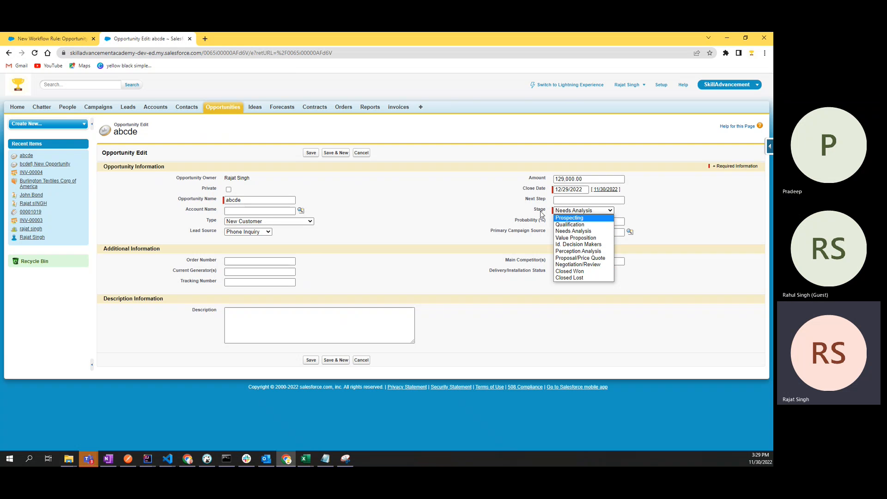
pyautogui.click(394, 228)
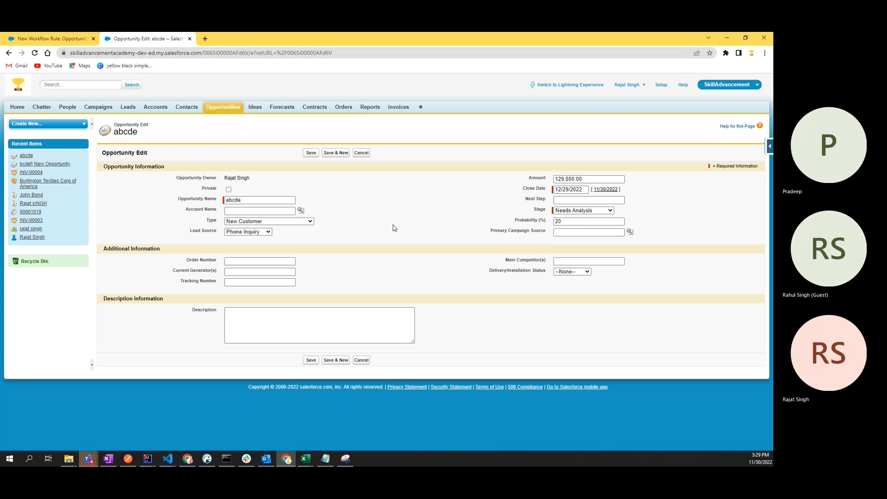
# Step: Set the abcde opportunity's Stage to Closed Lost, dropping Probability to 0
pyautogui.click(557, 213)
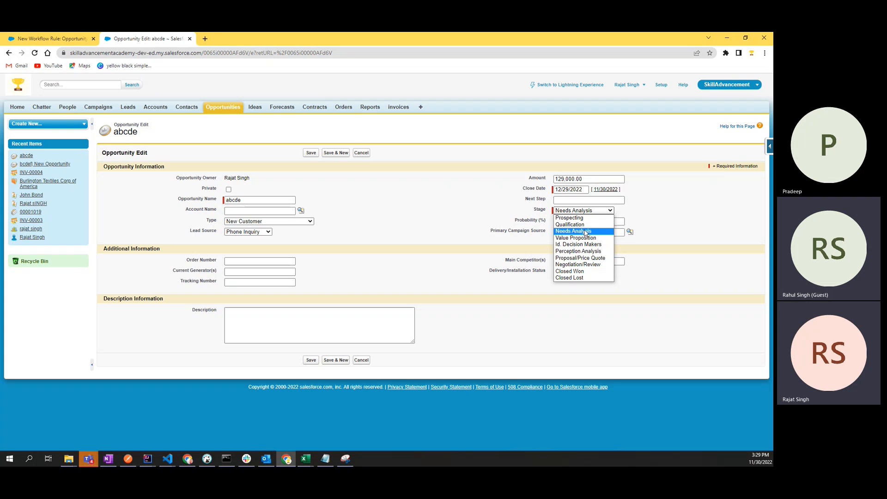
pyautogui.click(582, 272)
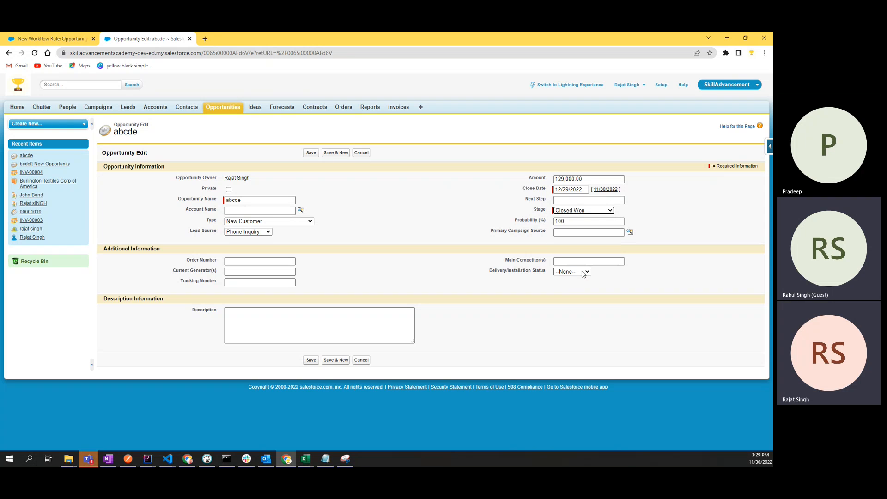
pyautogui.click(583, 210)
pyautogui.click(582, 279)
pyautogui.click(595, 212)
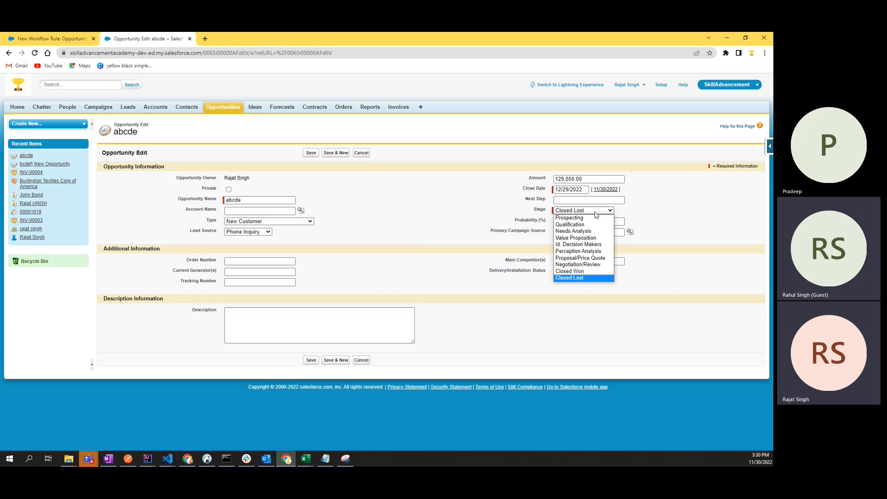
pyautogui.click(579, 278)
pyautogui.doubleClick(132, 133)
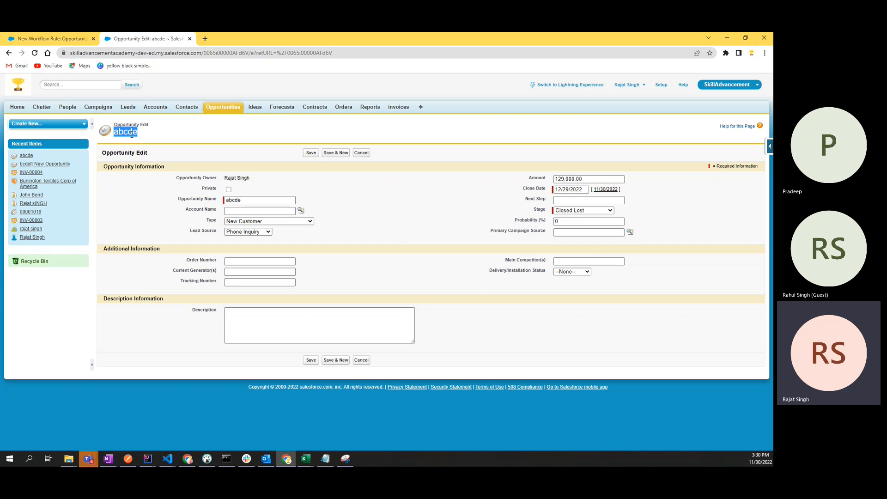
pyautogui.click(157, 138)
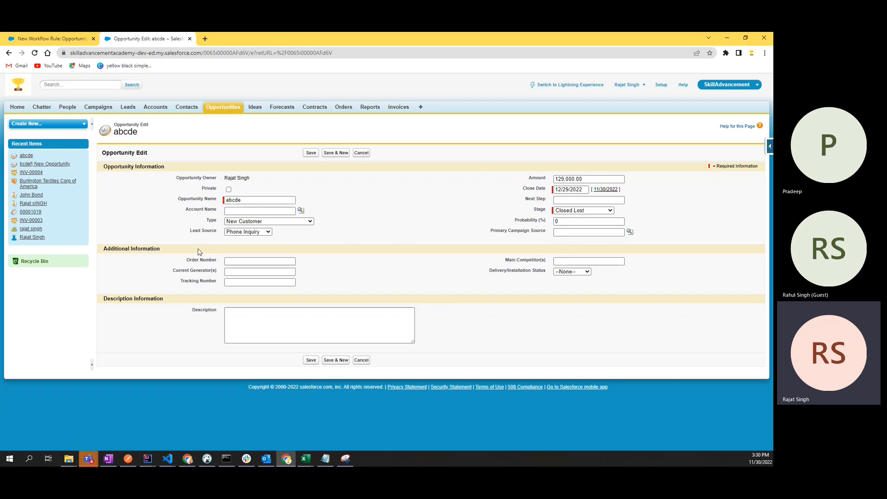
# Step: Switch back to the New Workflow Rule tab with the Opportunity: Closed equals False criterion
pyautogui.click(49, 39)
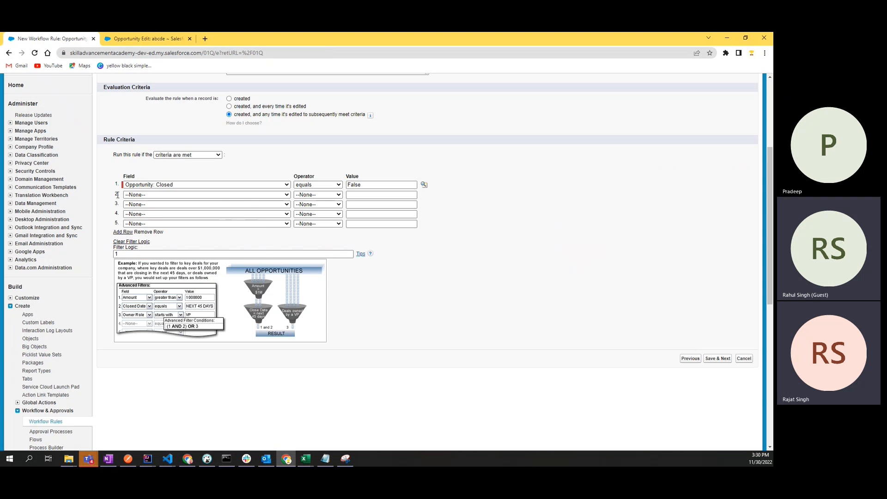
# Step: Review the first criterion's field list and False value, keeping Opportunity: Closed
pyautogui.click(160, 185)
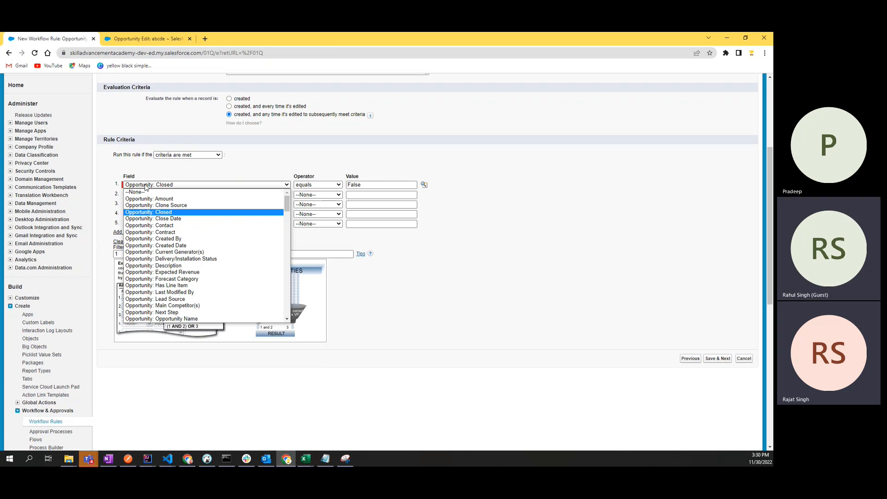
pyautogui.click(160, 216)
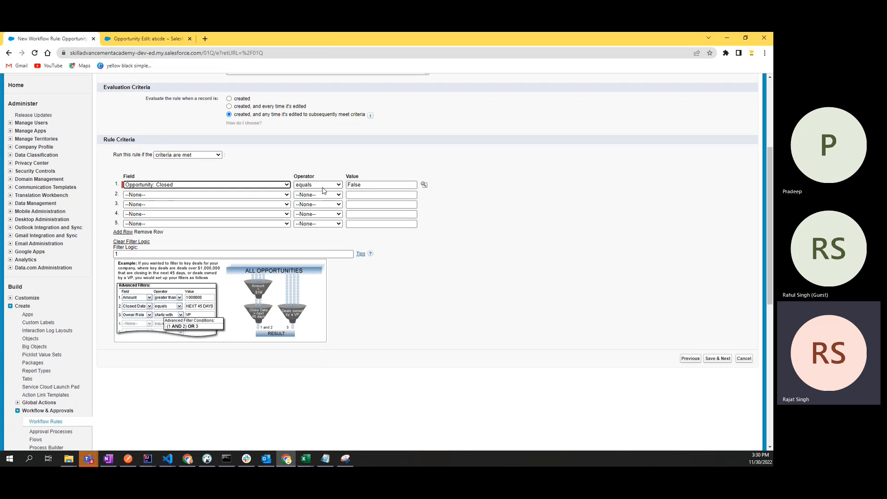
pyautogui.click(368, 185)
pyautogui.moveTo(368, 184); pyautogui.dragTo(349, 185)
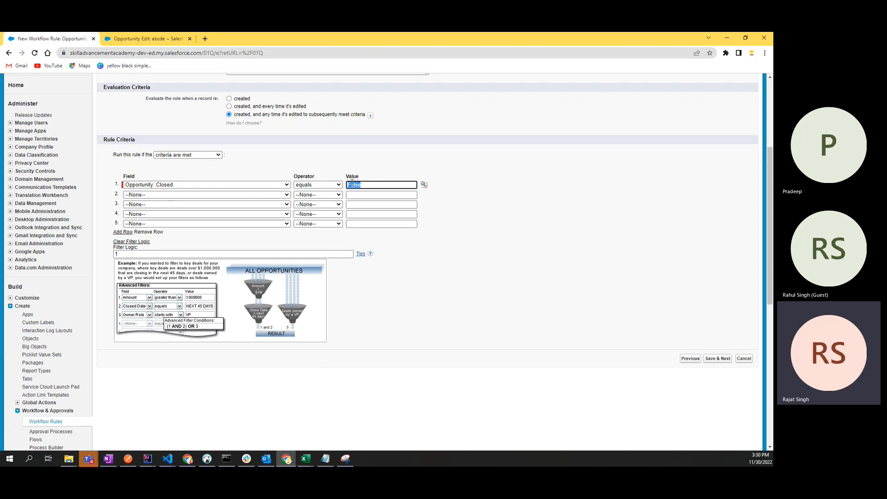
pyautogui.click(281, 166)
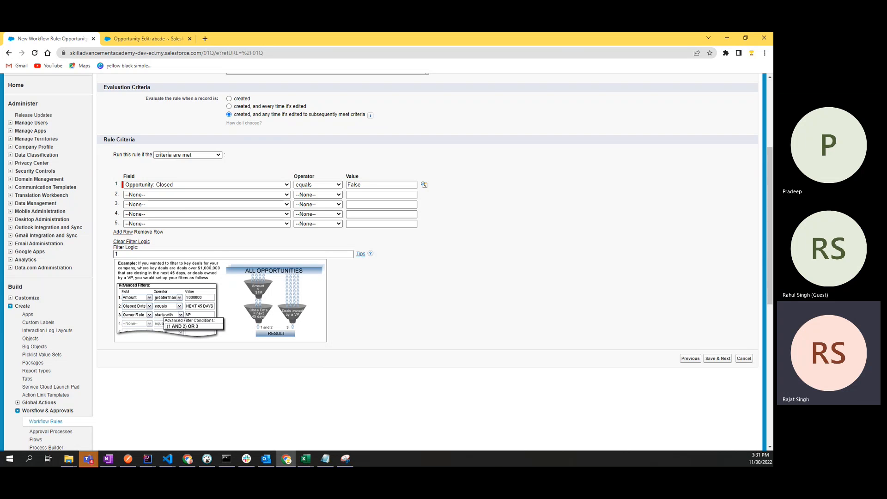
pyautogui.moveTo(88, 458)
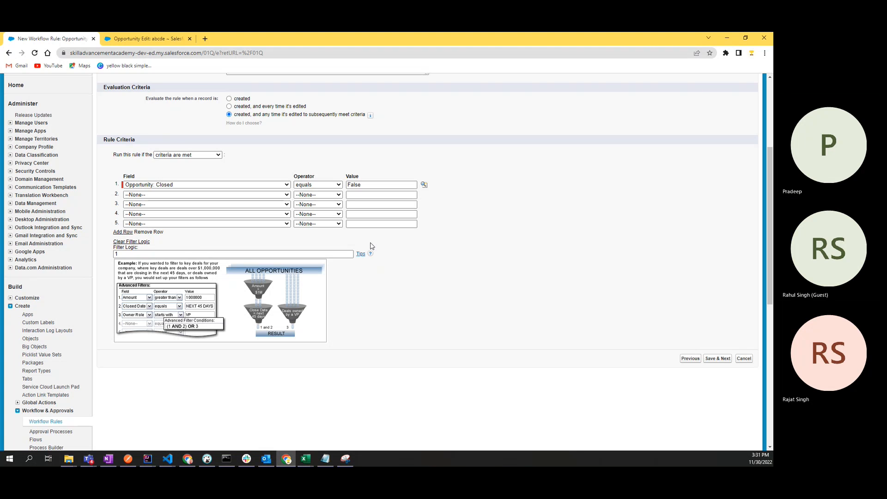
pyautogui.click(177, 186)
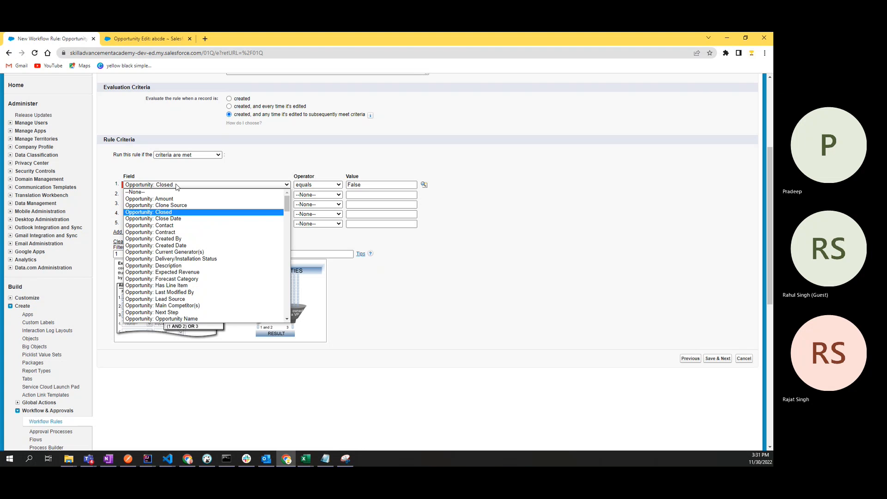
pyautogui.click(176, 186)
pyautogui.click(377, 185)
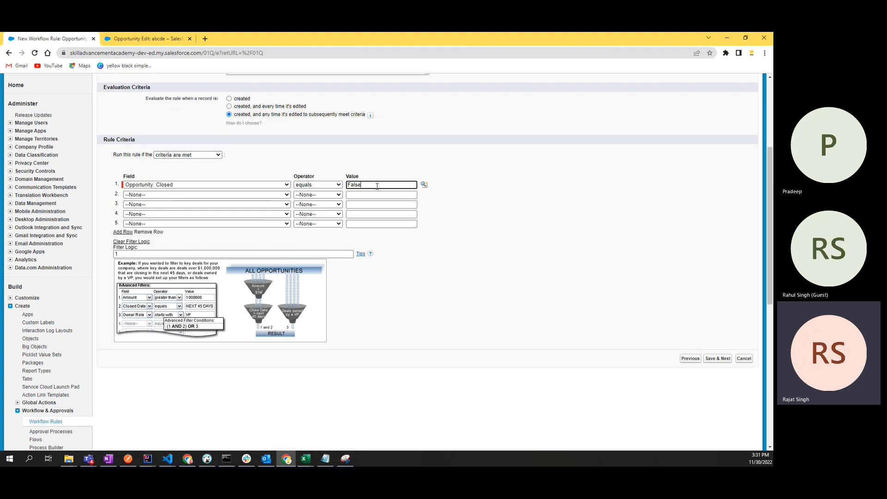
pyautogui.click(185, 186)
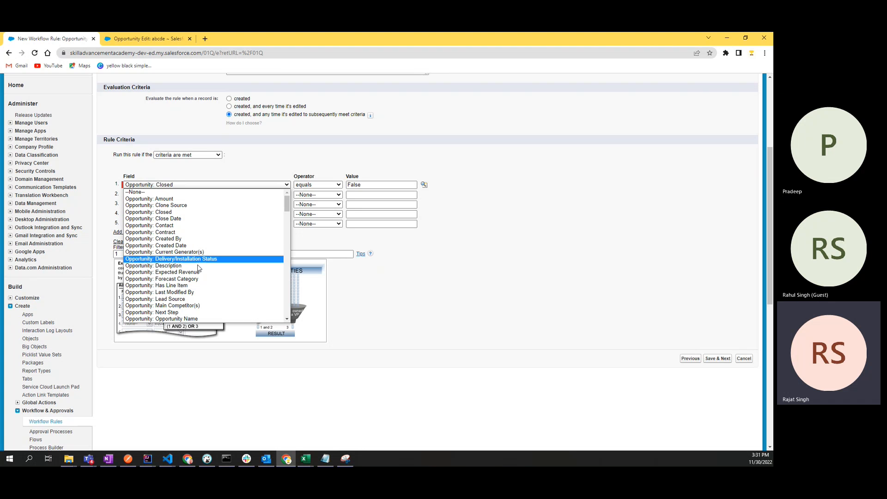
# Step: Recheck the rule name and unchanged criterion, then return to the abcde opportunity edit page
pyautogui.scroll(-4, 201, 295)
pyautogui.scroll(5, 201, 297)
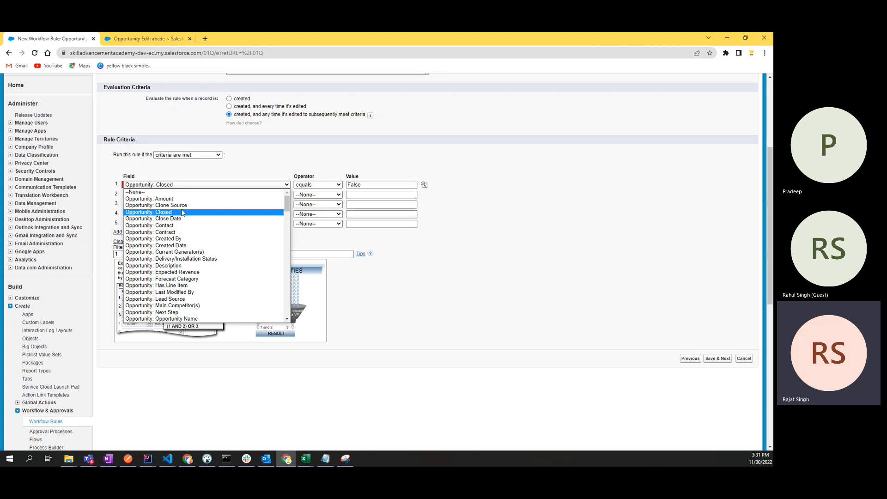
pyautogui.scroll(3, 180, 139)
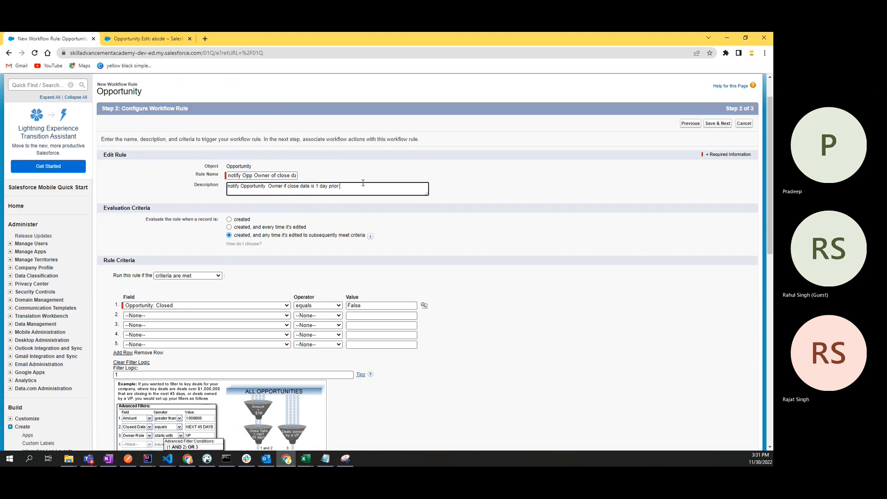
pyautogui.click(254, 175)
pyautogui.scroll(-3, 284, 243)
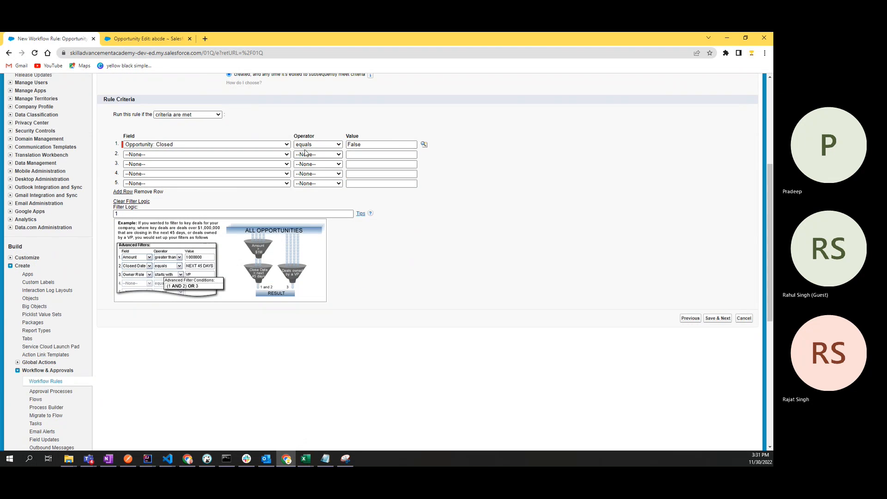
pyautogui.click(366, 146)
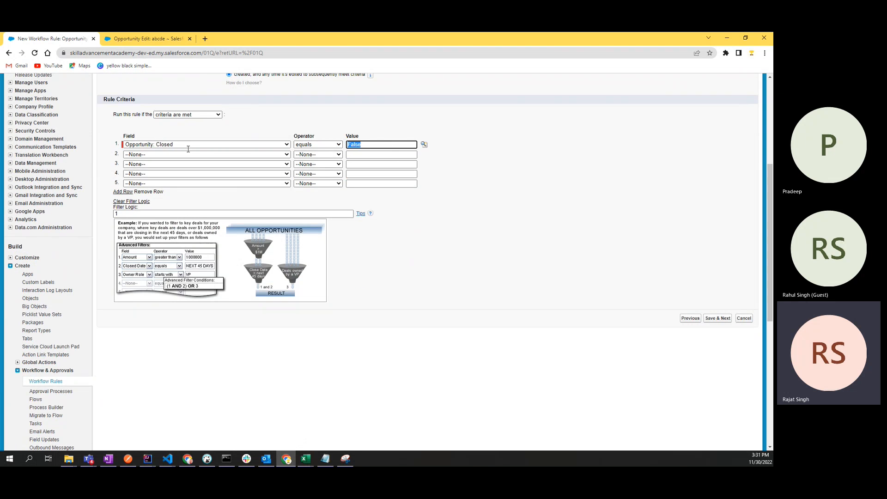
pyautogui.click(278, 116)
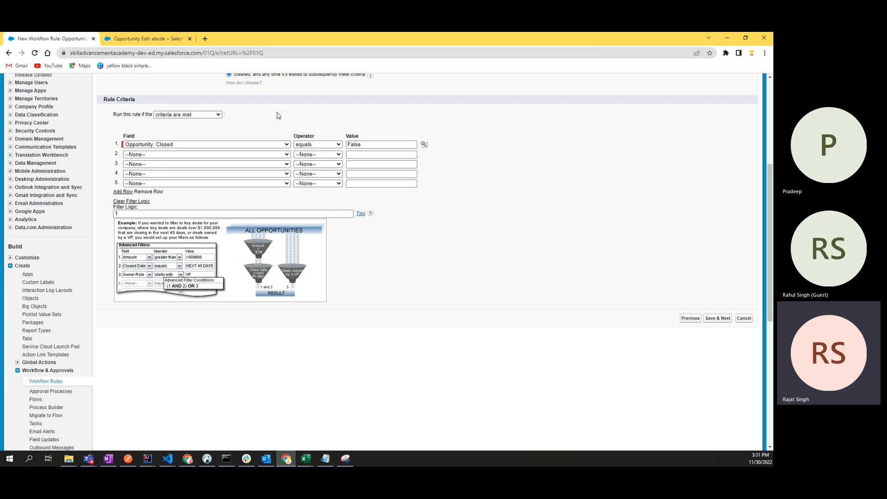
pyautogui.click(168, 145)
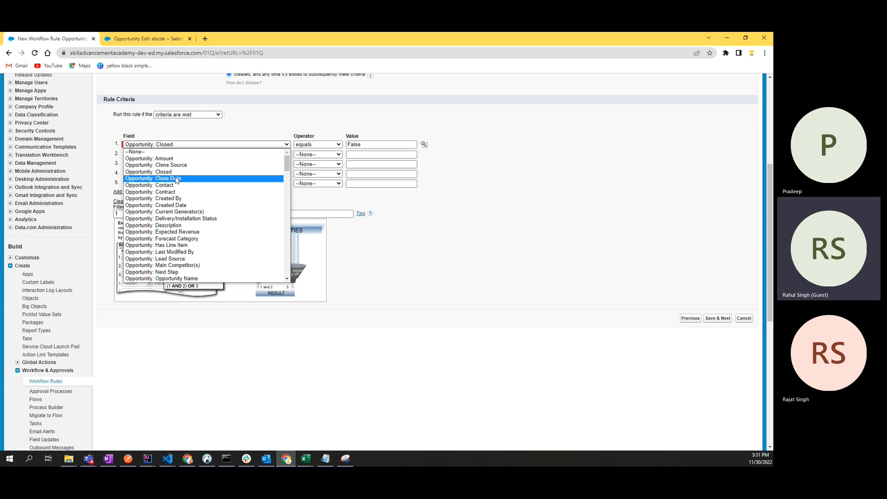
pyautogui.click(161, 146)
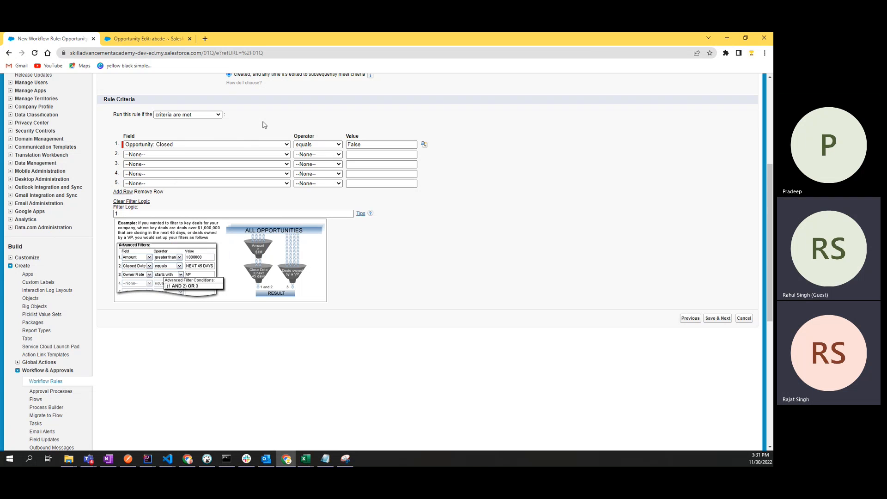
pyautogui.click(161, 146)
pyautogui.click(161, 146)
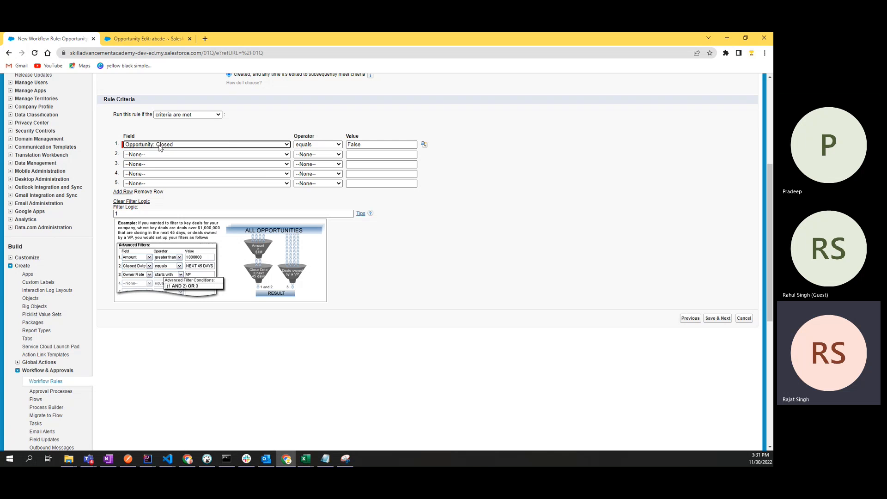
pyautogui.click(369, 146)
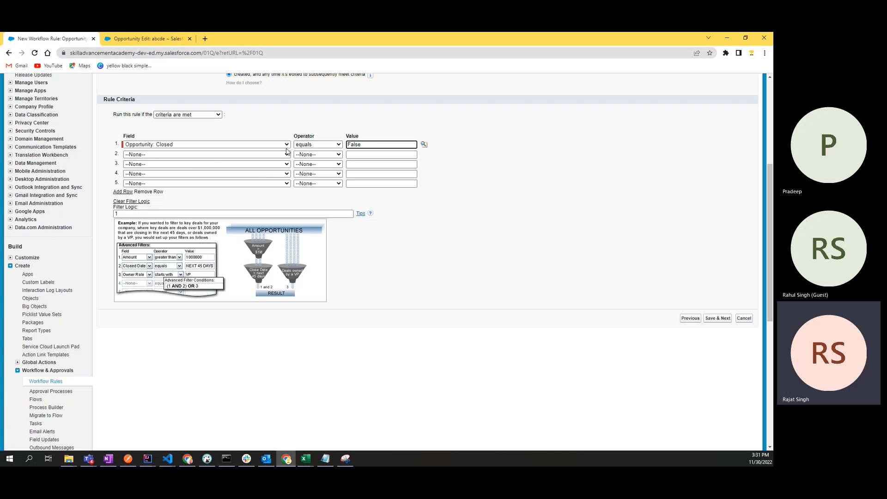
pyautogui.click(168, 132)
pyautogui.click(138, 41)
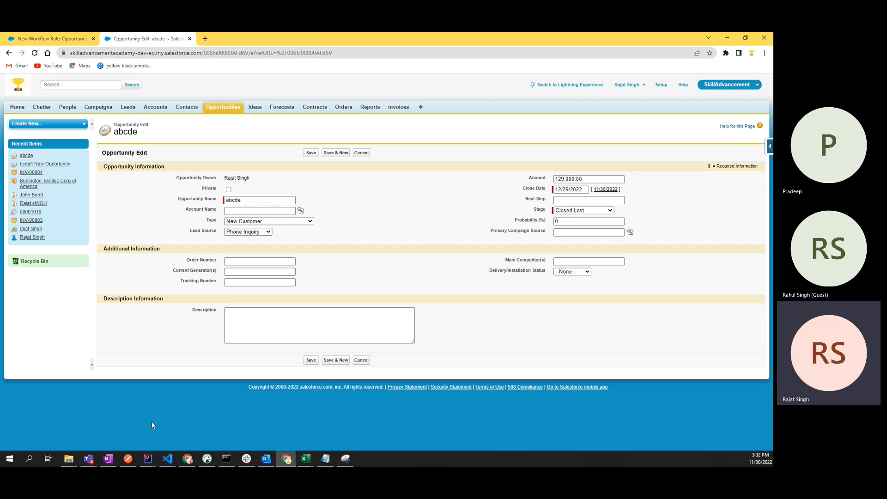
# Step: Keep Stage at Closed Lost, pick 4/27/2022 as the close date, and save
pyautogui.click(583, 210)
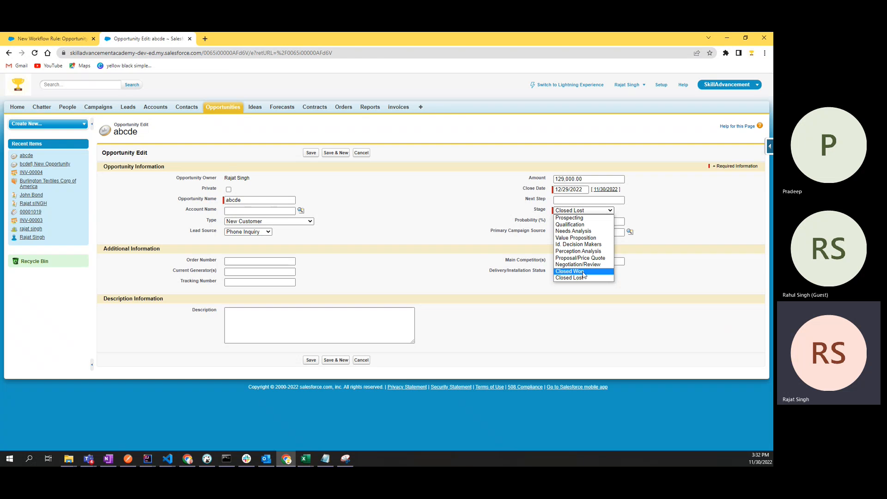
pyautogui.click(409, 199)
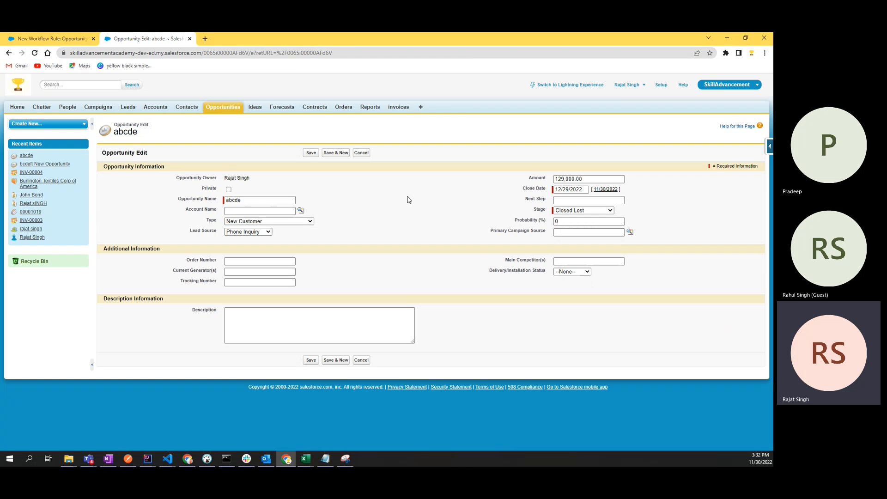
pyautogui.click(566, 190)
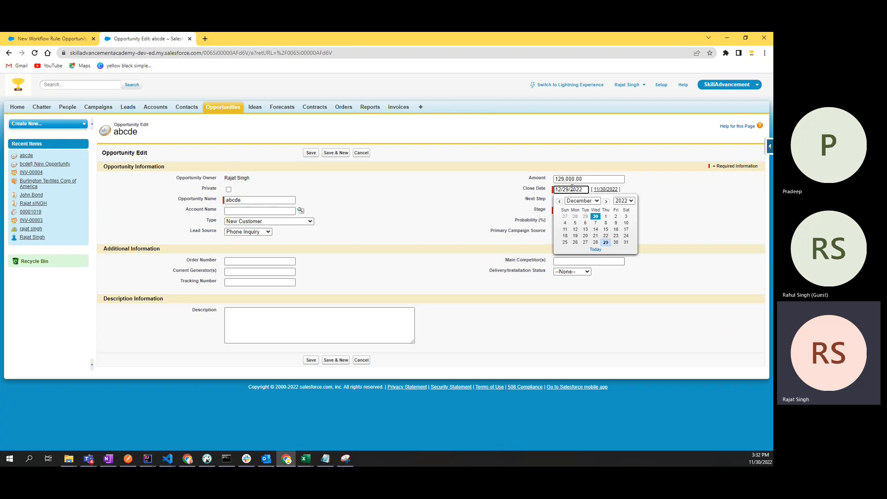
pyautogui.click(572, 202)
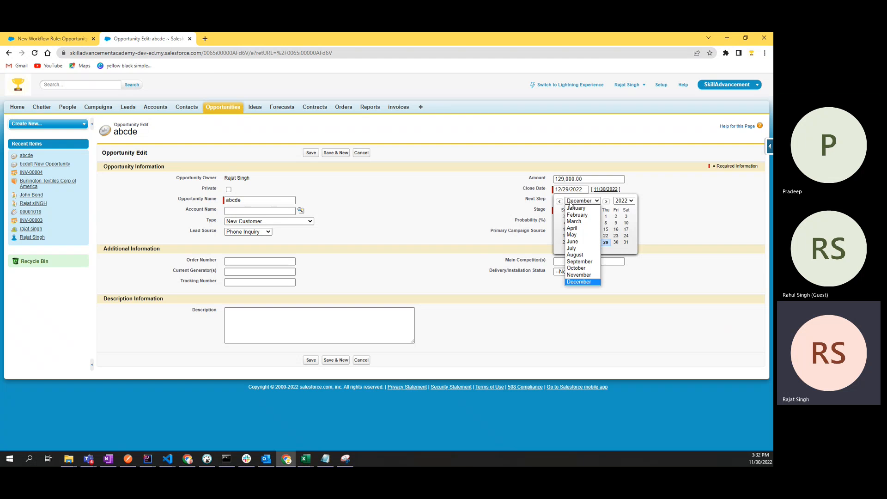
pyautogui.click(573, 227)
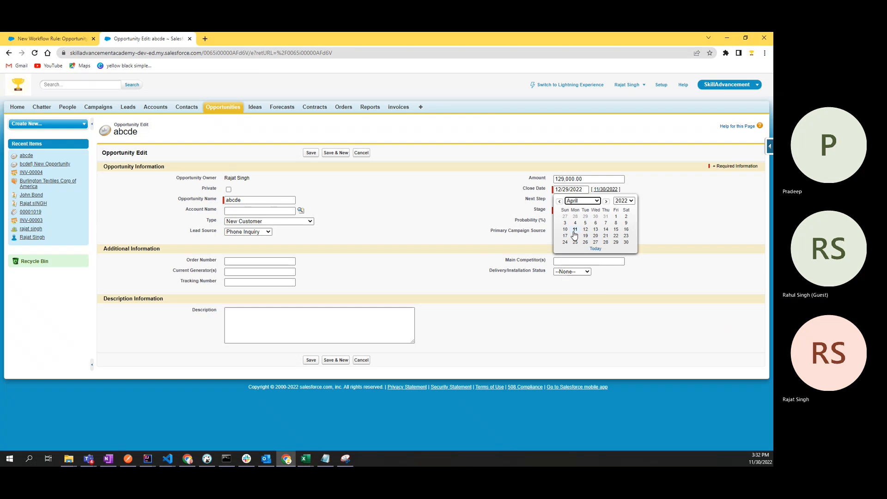
pyautogui.click(595, 242)
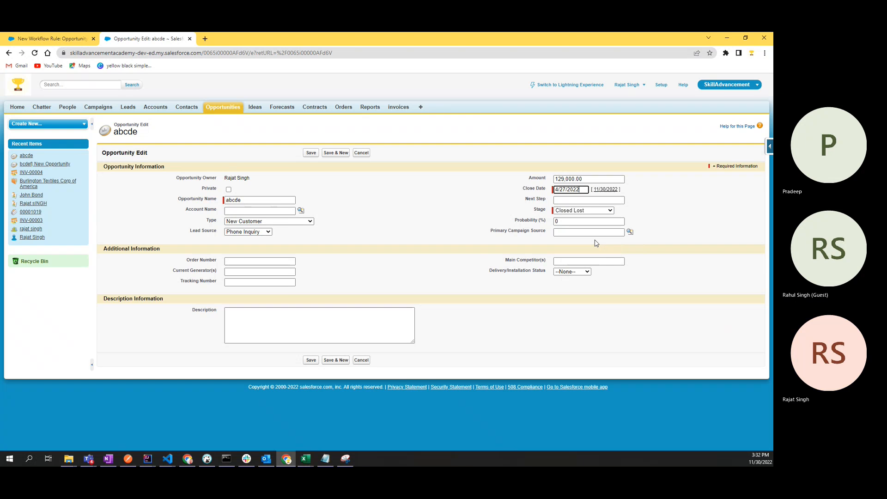
pyautogui.click(310, 361)
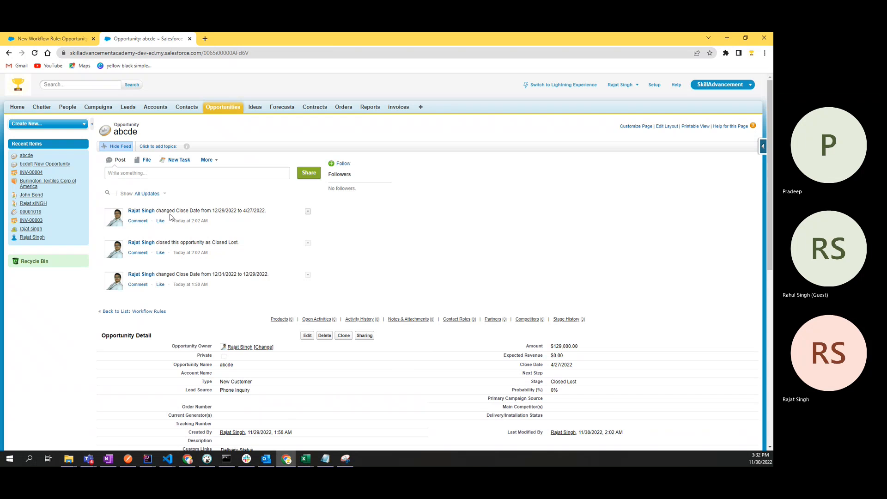
# Step: Review the saved close date change and Closed Lost stage, then return to the workflow rule
pyautogui.moveTo(176, 210); pyautogui.dragTo(269, 213)
pyautogui.click(245, 193)
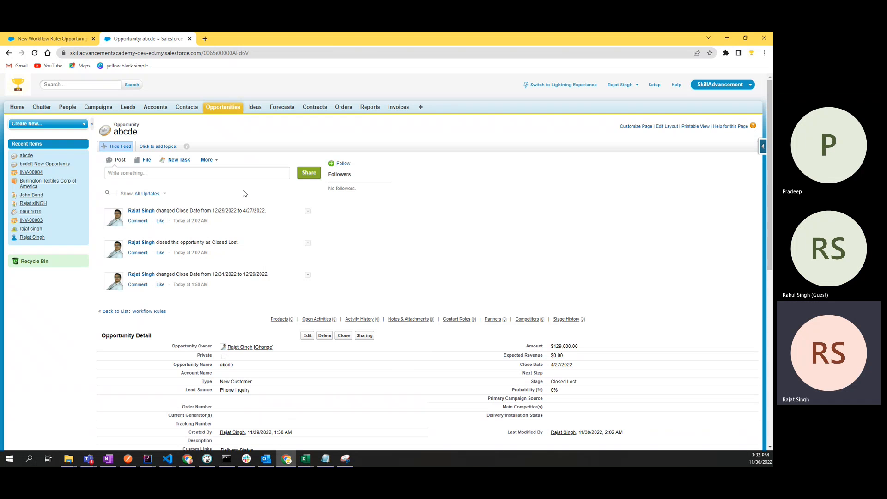
pyautogui.scroll(-7, 258, 226)
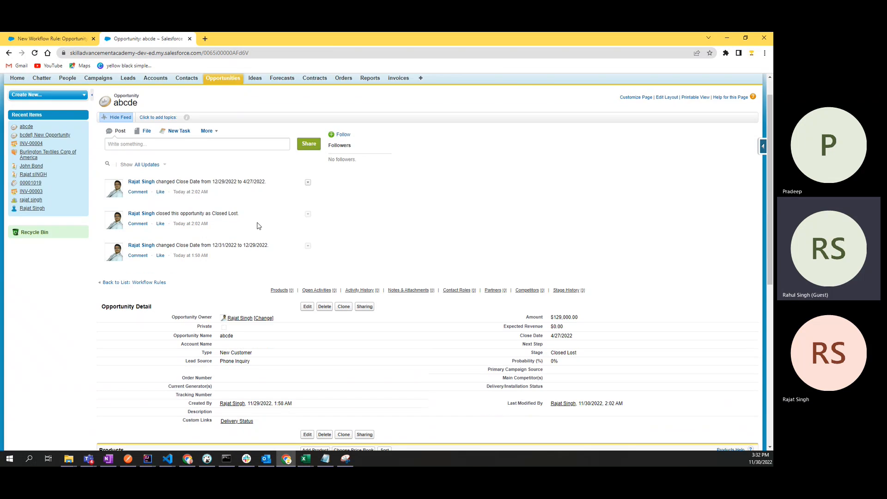
pyautogui.scroll(7, 257, 226)
pyautogui.scroll(-1, 258, 226)
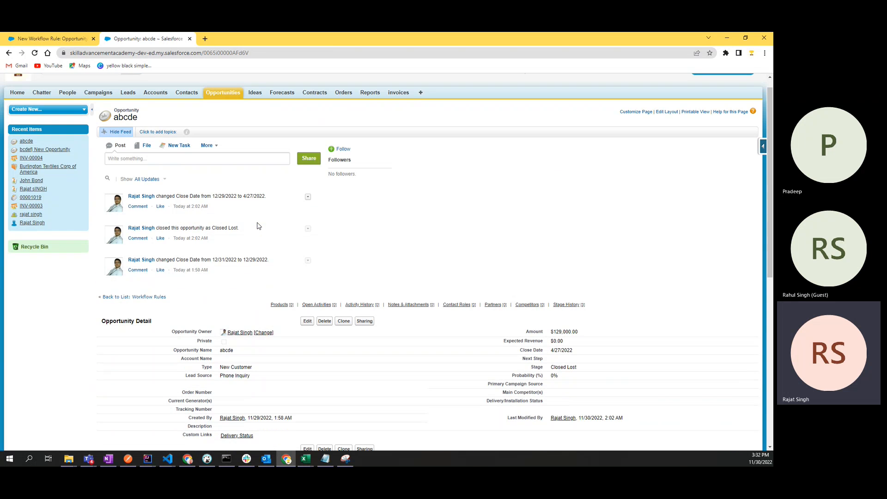
pyautogui.scroll(1, 314, 282)
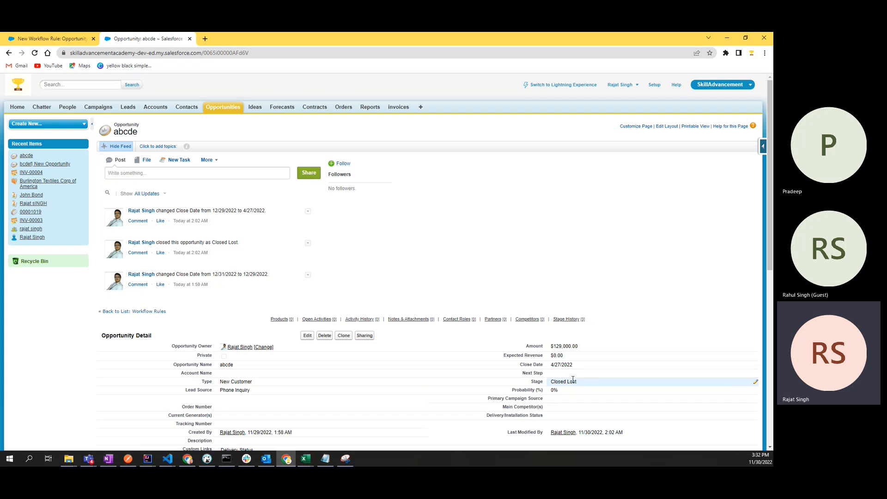
pyautogui.moveTo(586, 385); pyautogui.dragTo(531, 386)
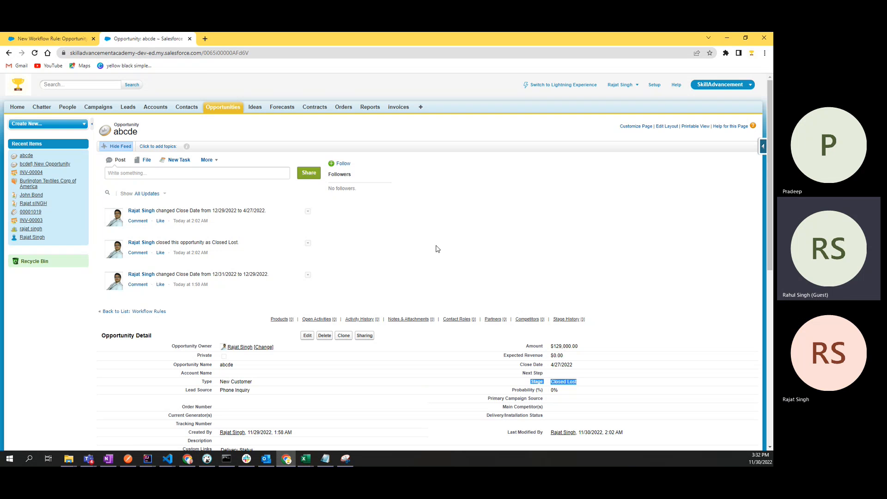
pyautogui.scroll(-2, 438, 249)
pyautogui.moveTo(436, 244)
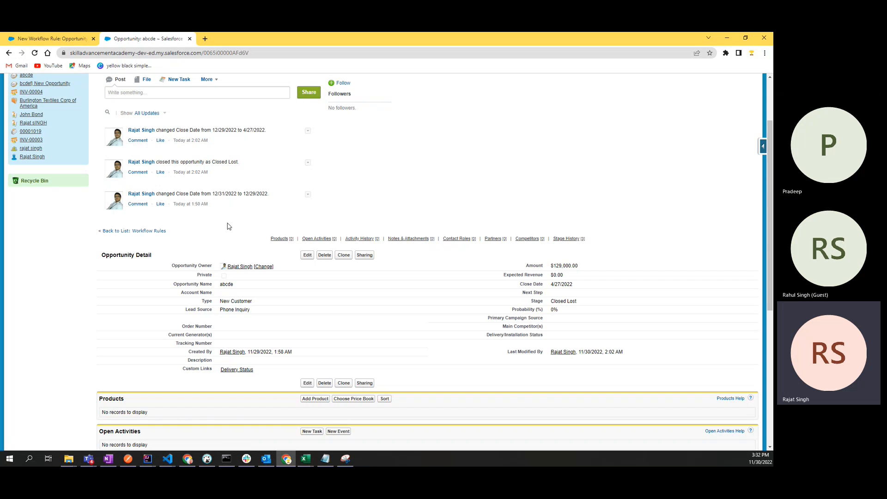
pyautogui.scroll(2, 248, 241)
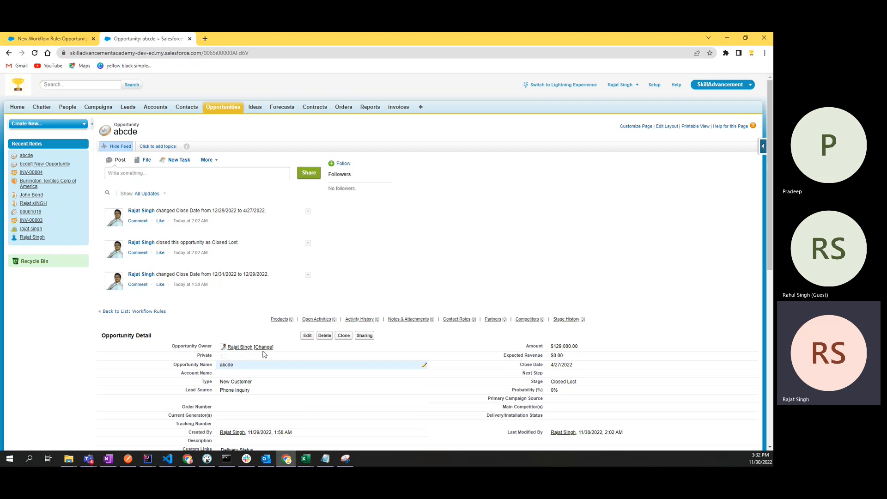
pyautogui.scroll(-5, 369, 278)
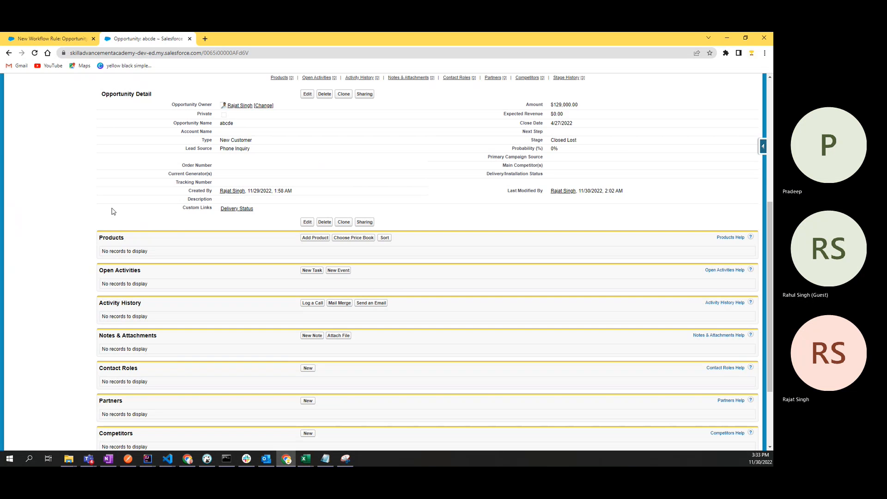
pyautogui.click(68, 37)
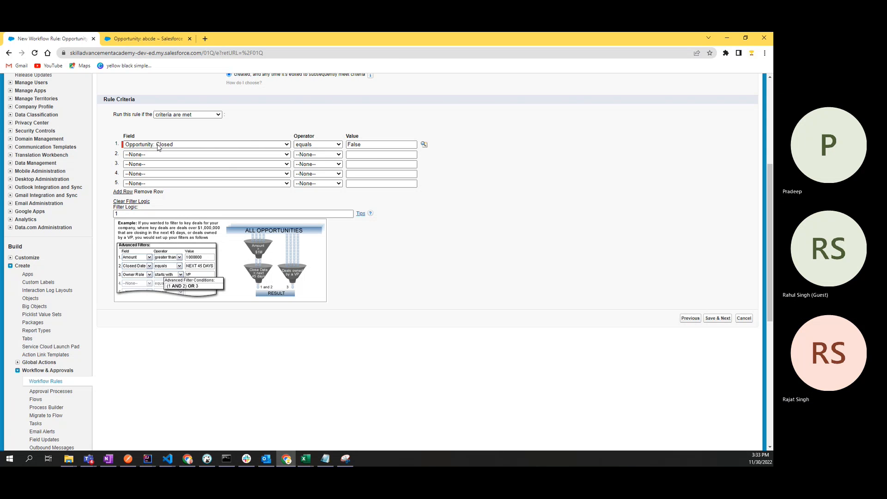
# Step: Confirm the Opportunity: Closed equals False criterion and save it to reach workflow actions
pyautogui.click(369, 145)
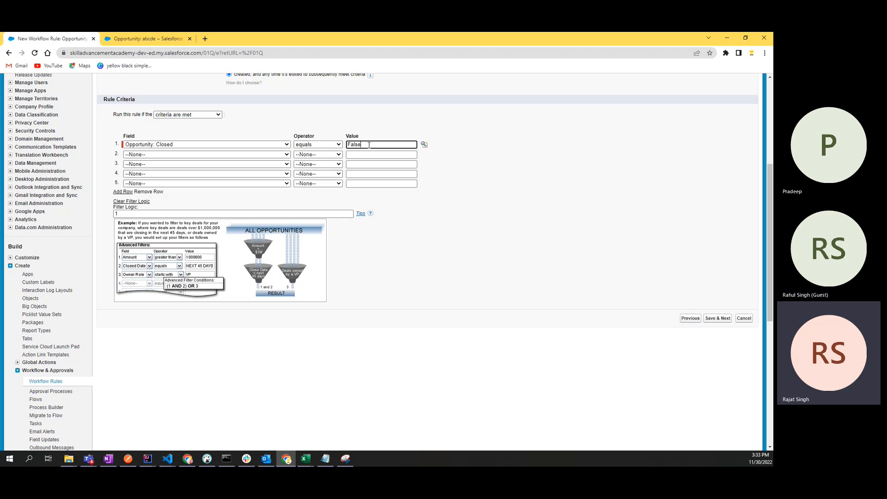
pyautogui.click(468, 255)
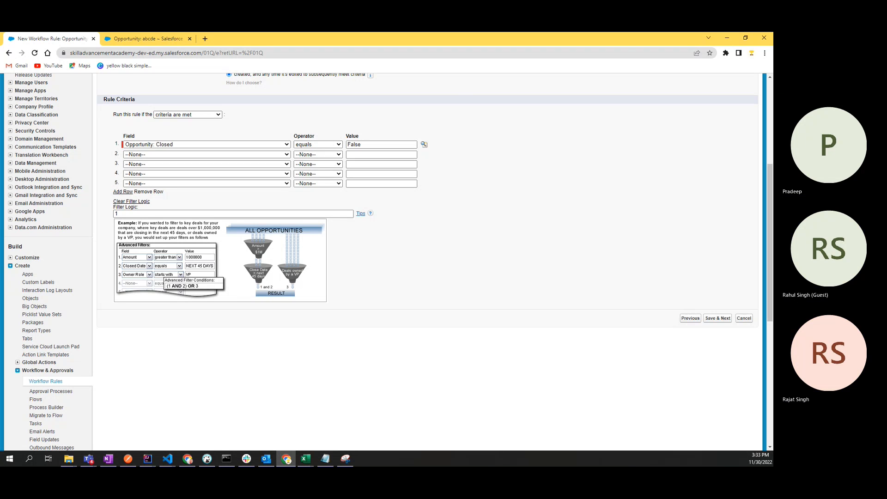
pyautogui.click(719, 320)
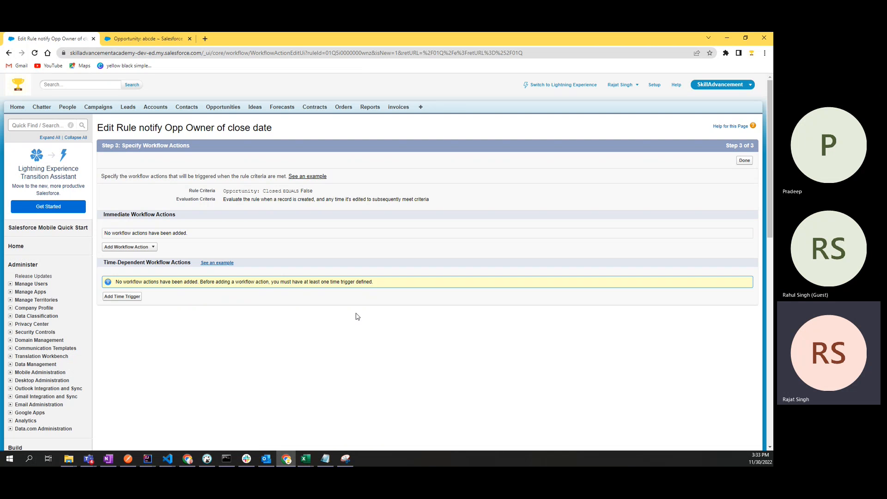
# Step: Choose New Email Alert from the Add Workflow Action list under Immediate Workflow Actions
pyautogui.doubleClick(129, 213)
pyautogui.doubleClick(164, 213)
pyautogui.click(200, 221)
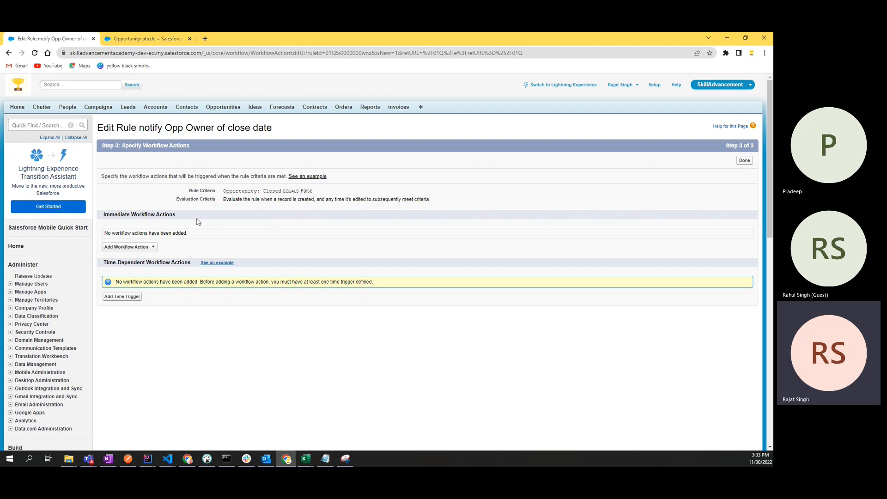
pyautogui.click(138, 248)
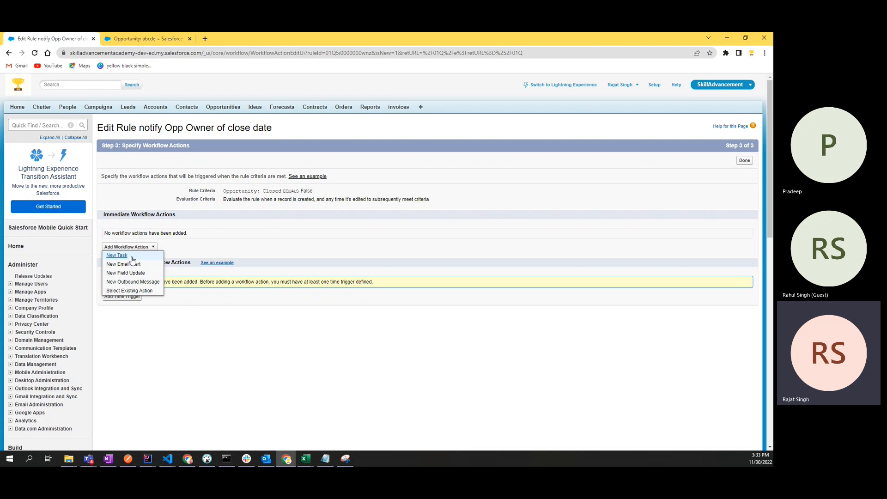
pyautogui.click(208, 234)
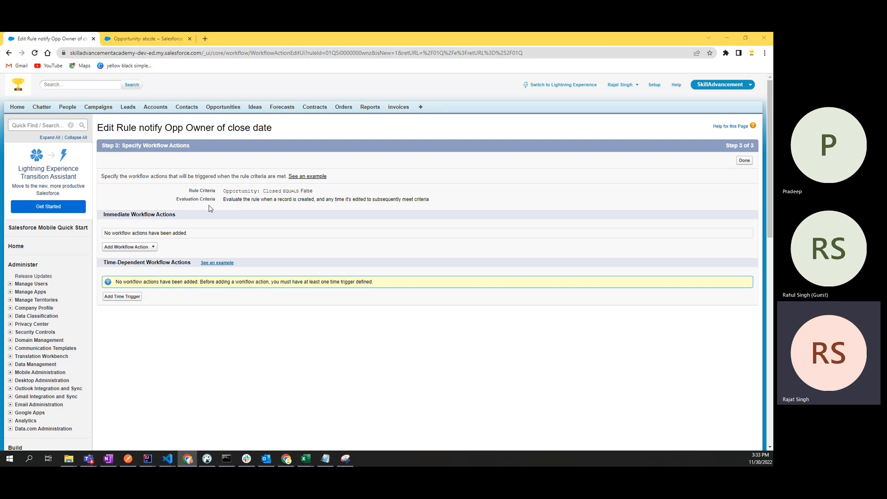
pyautogui.click(153, 247)
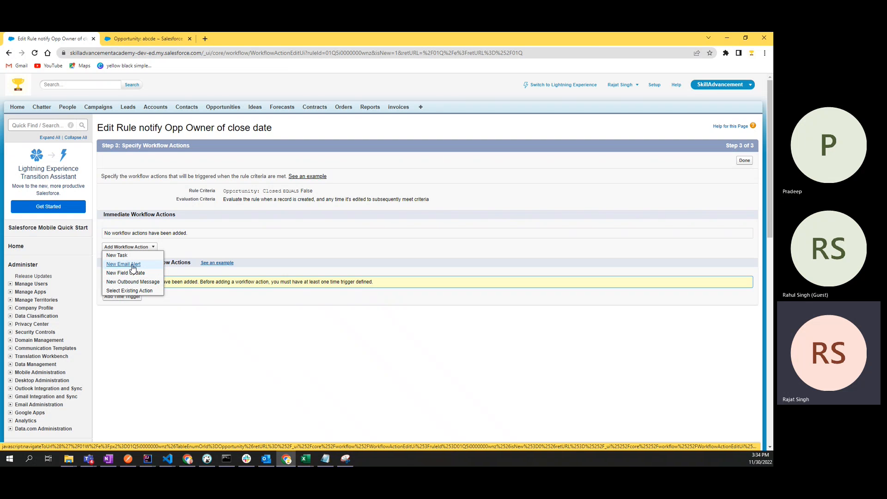
pyautogui.click(133, 264)
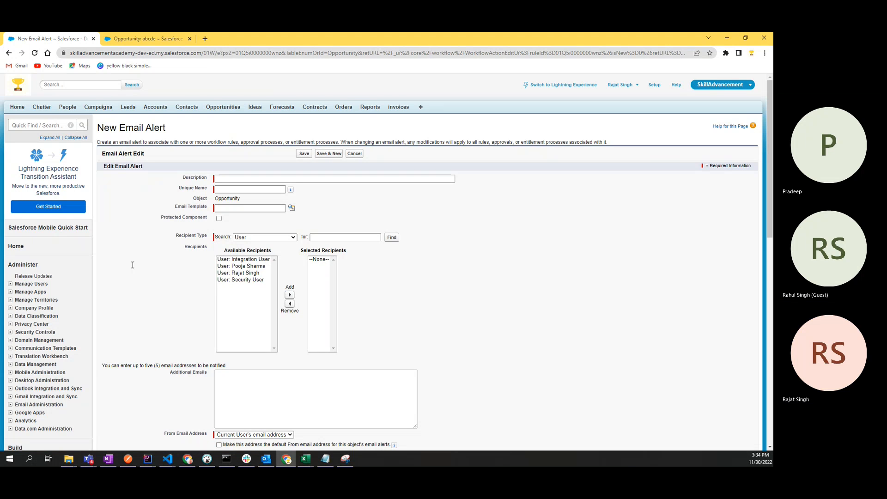
# Step: Enter a description about notifying the Opportunity Owner before close date, correcting 'Oppotunity' to 'Opportunity'
pyautogui.click(260, 179)
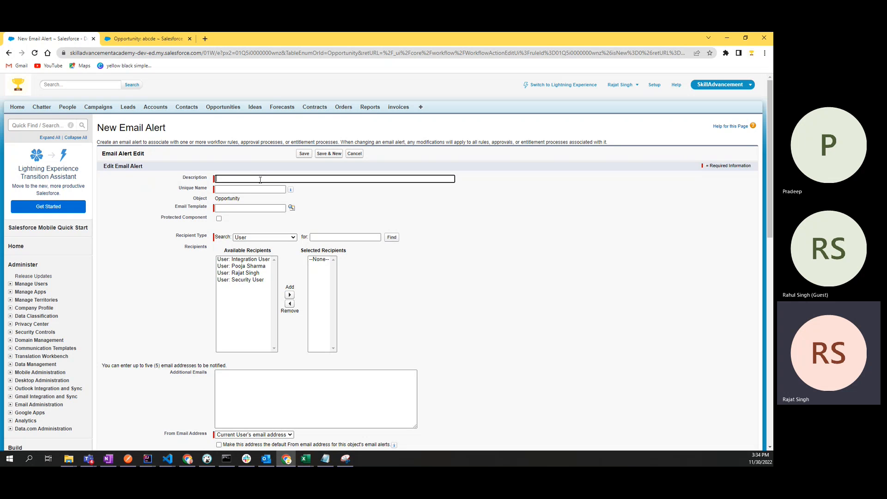
pyautogui.write('Em')
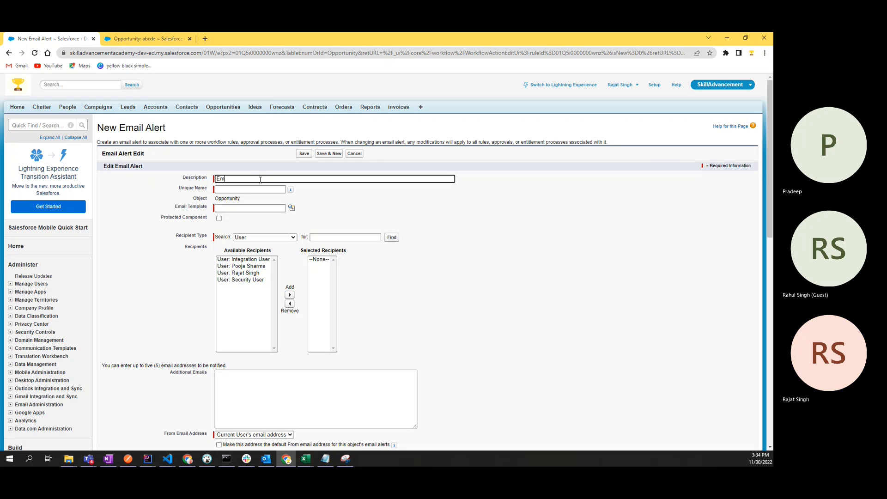
pyautogui.write('ail ')
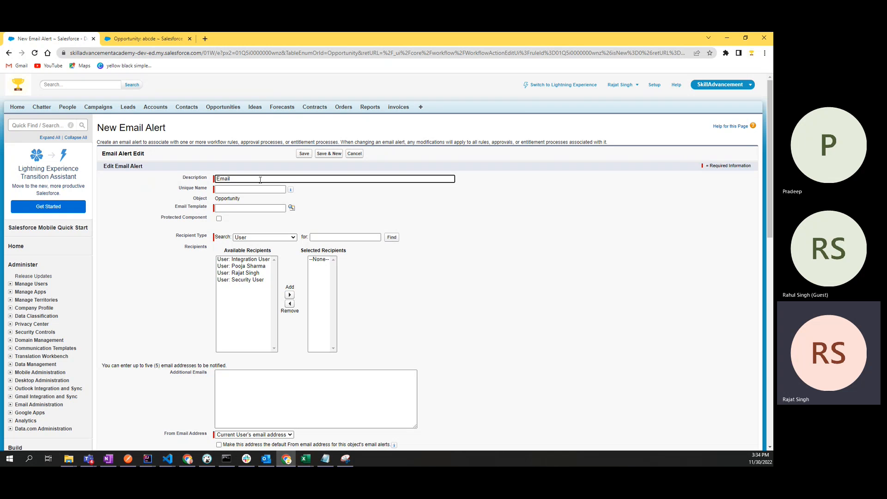
pyautogui.write('Alert to notify')
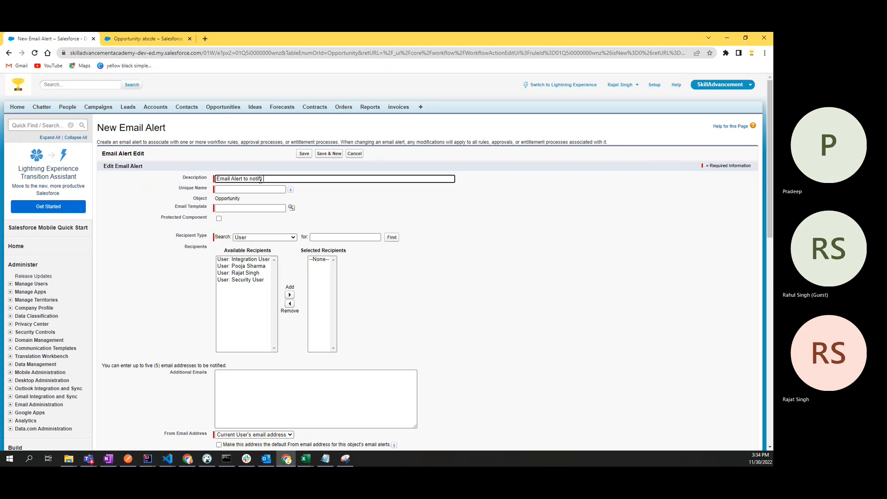
pyautogui.write(' Opp')
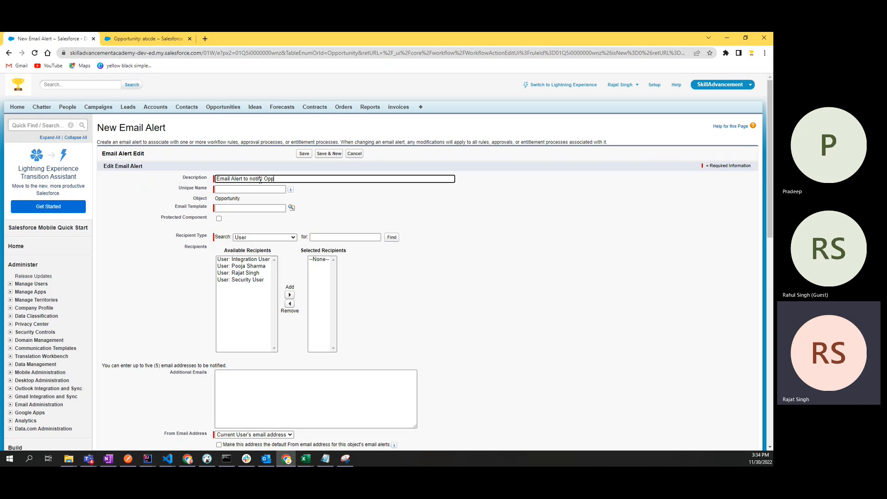
pyautogui.write('otun')
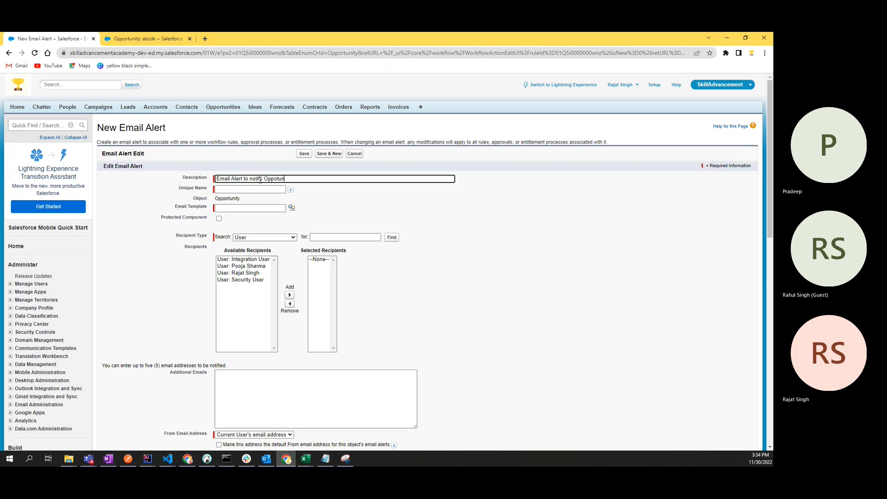
pyautogui.write('ity Ow')
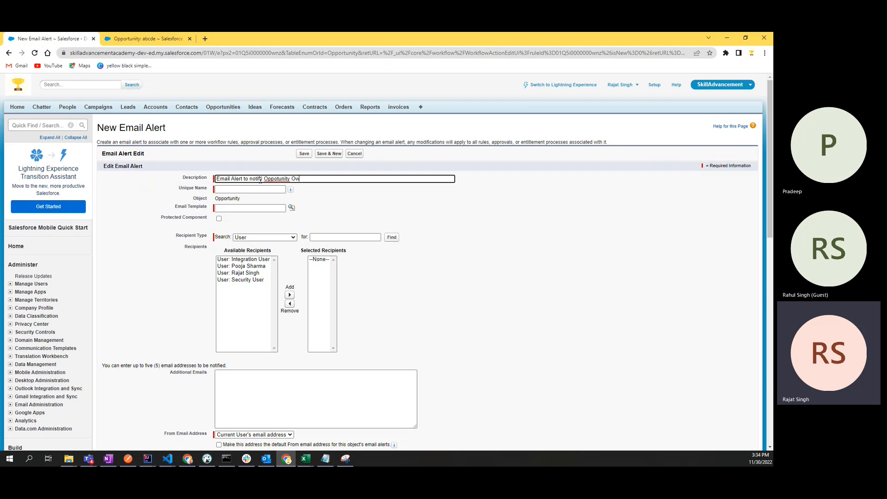
pyautogui.write('ner')
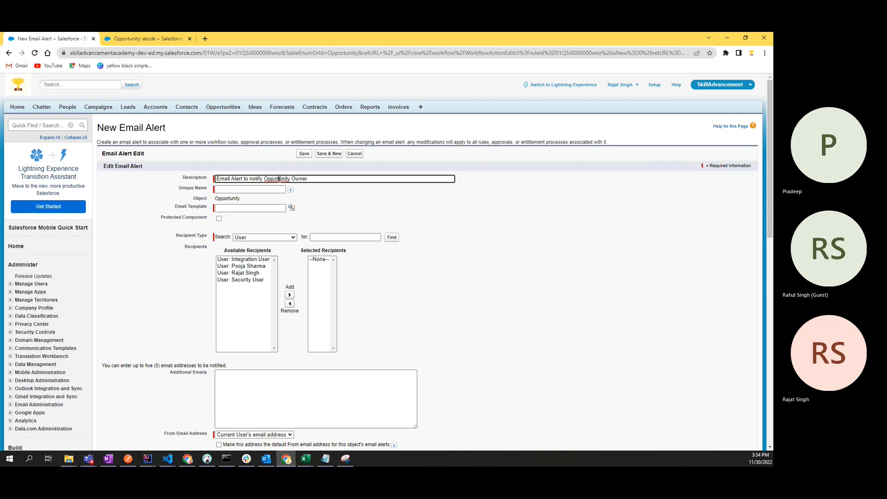
pyautogui.rightClick(279, 179)
pyautogui.click(291, 183)
pyautogui.write('1 day b')
pyautogui.write('rior t')
pyautogui.press('BackSpace')
pyautogui.write('o is close date')
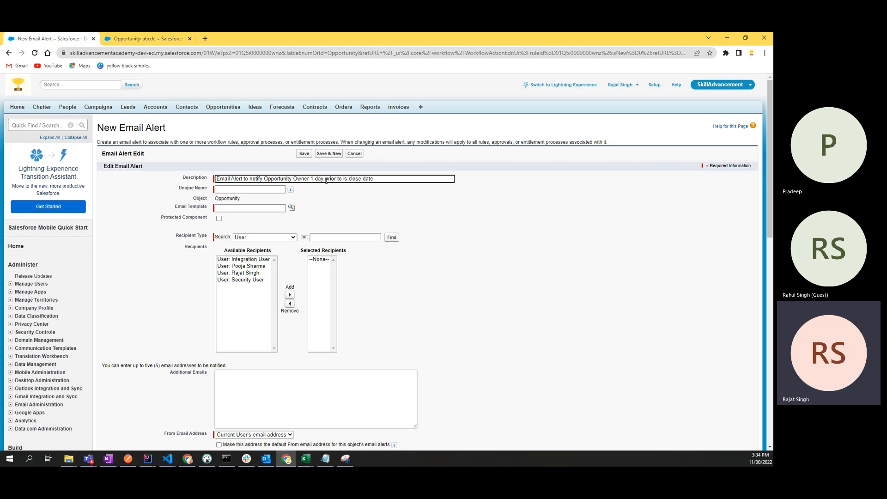
pyautogui.click(326, 204)
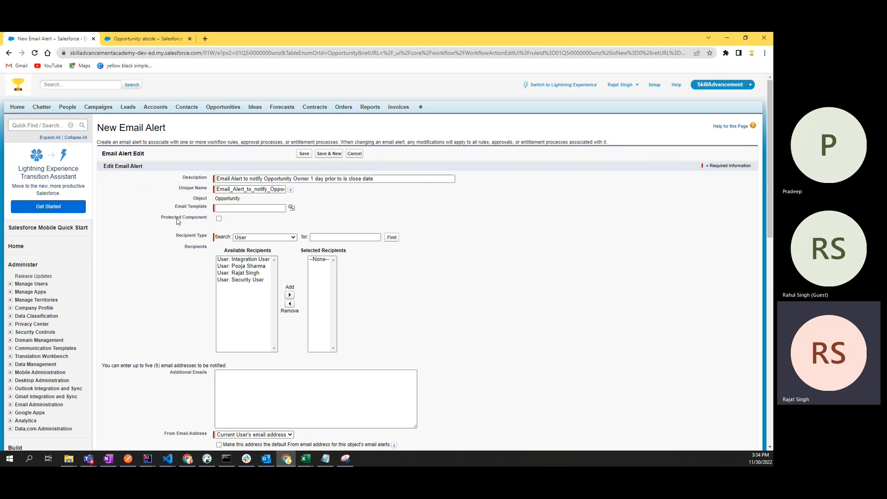
pyautogui.doubleClick(198, 207)
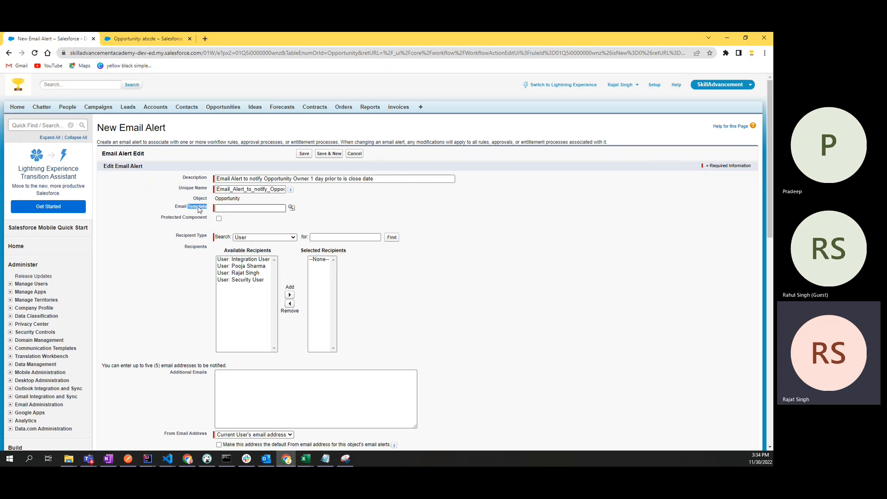
pyautogui.click(154, 220)
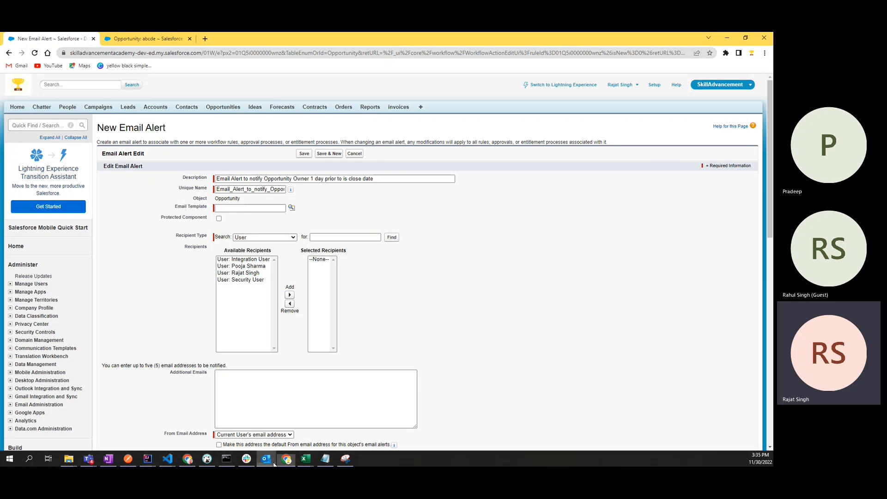
# Step: Load gmail.com in a new tab and open the 'Your sign-in has changed' email
pyautogui.click(205, 38)
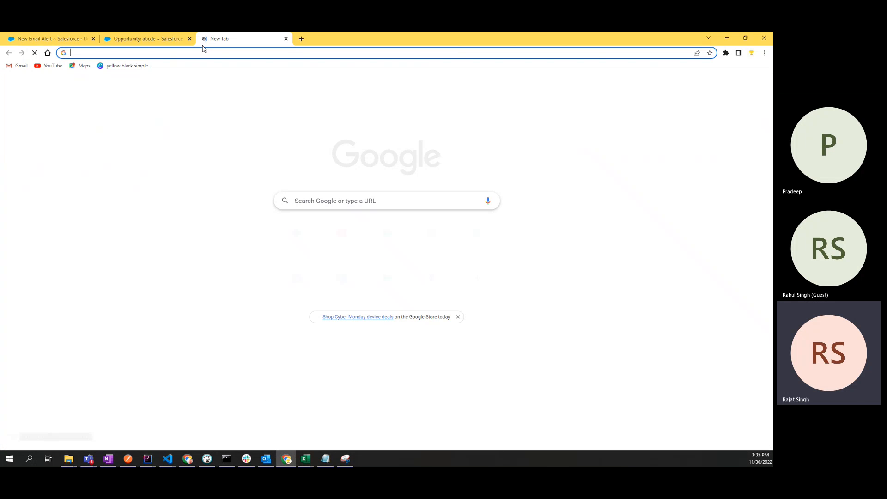
pyautogui.write('gmail.com')
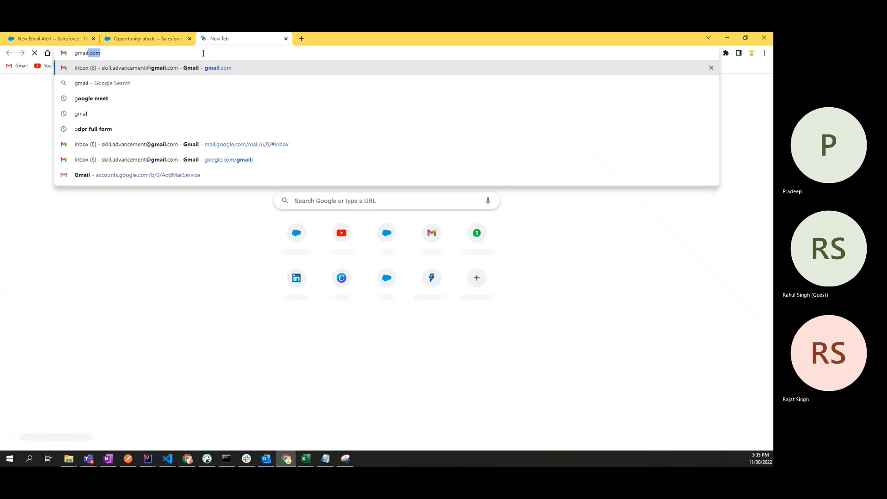
pyautogui.press('Return')
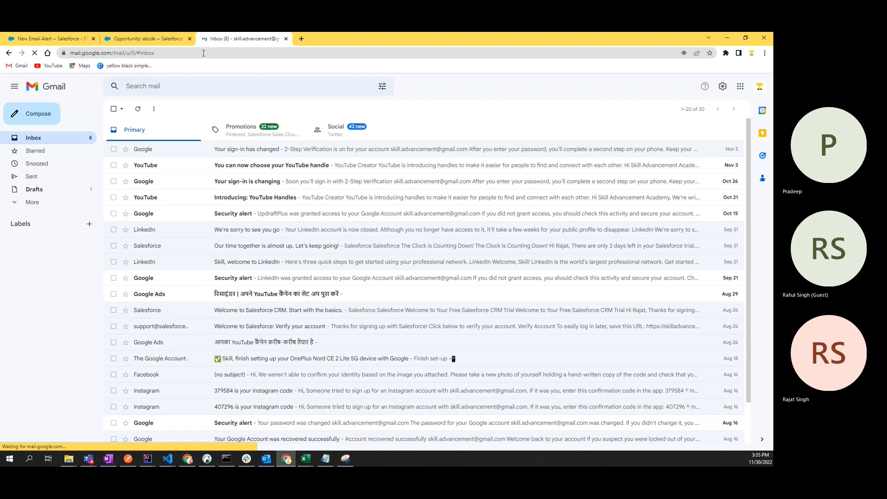
pyautogui.click(277, 149)
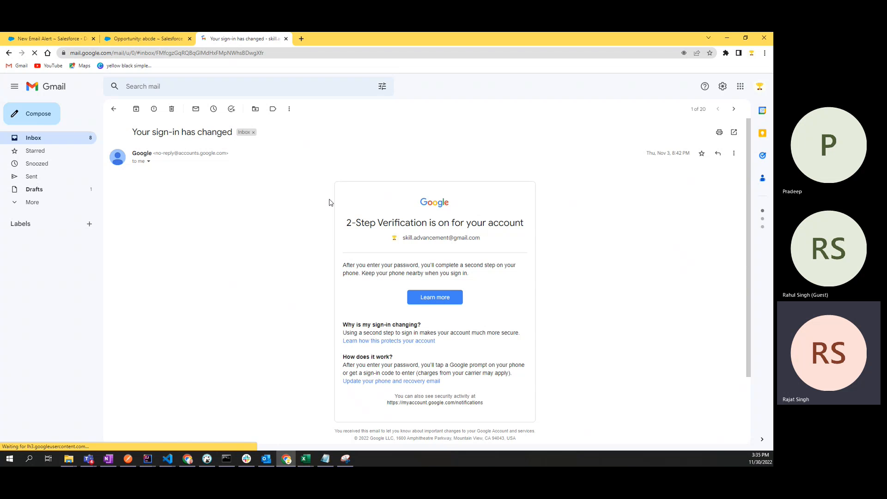
pyautogui.click(113, 108)
pyautogui.click(244, 171)
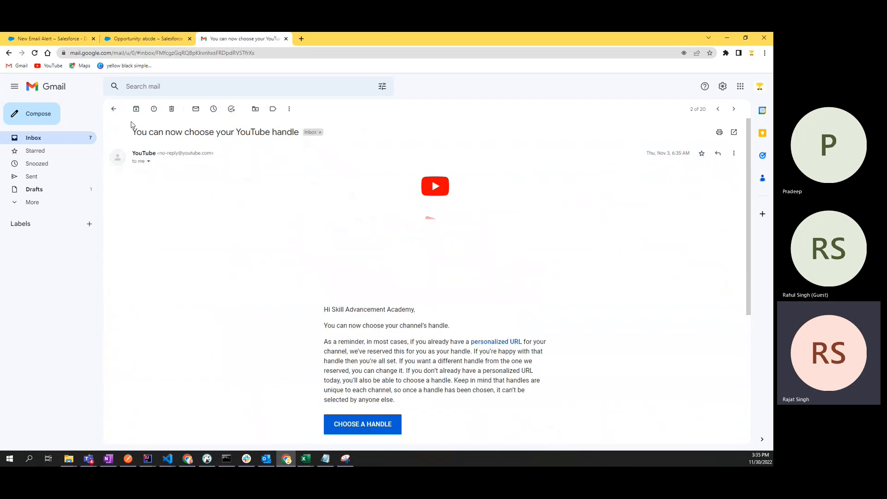
pyautogui.moveTo(324, 309); pyautogui.dragTo(400, 401)
pyautogui.click(398, 400)
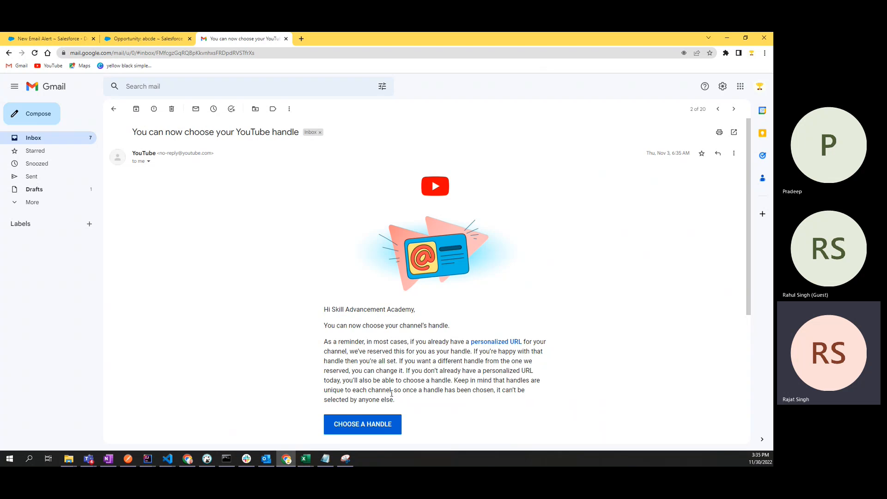
pyautogui.scroll(-5, 392, 393)
pyautogui.scroll(5, 383, 262)
pyautogui.moveTo(132, 134); pyautogui.dragTo(289, 142)
pyautogui.click(304, 196)
pyautogui.moveTo(326, 311); pyautogui.dragTo(417, 313)
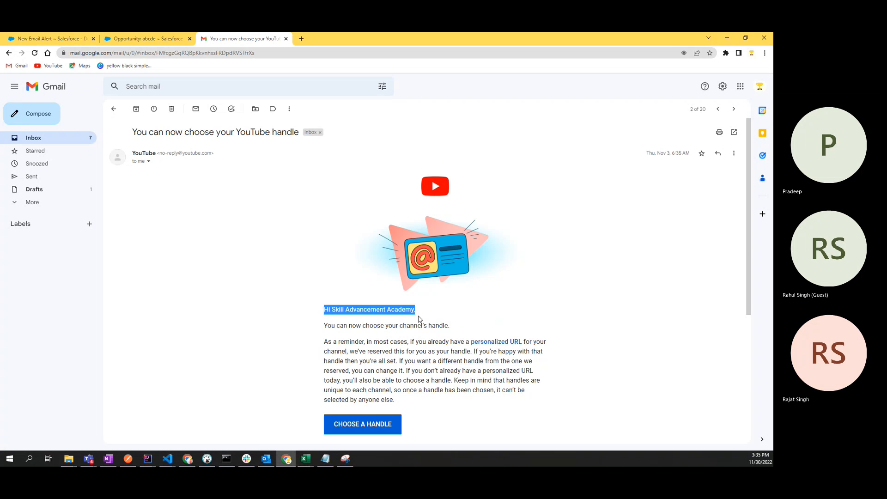
pyautogui.click(426, 316)
pyautogui.moveTo(332, 311); pyautogui.dragTo(415, 311)
pyautogui.click(225, 172)
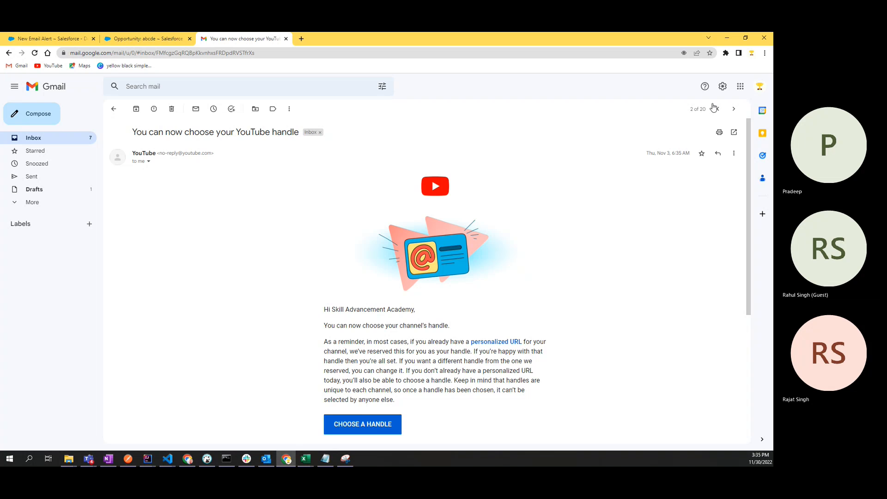
pyautogui.click(760, 88)
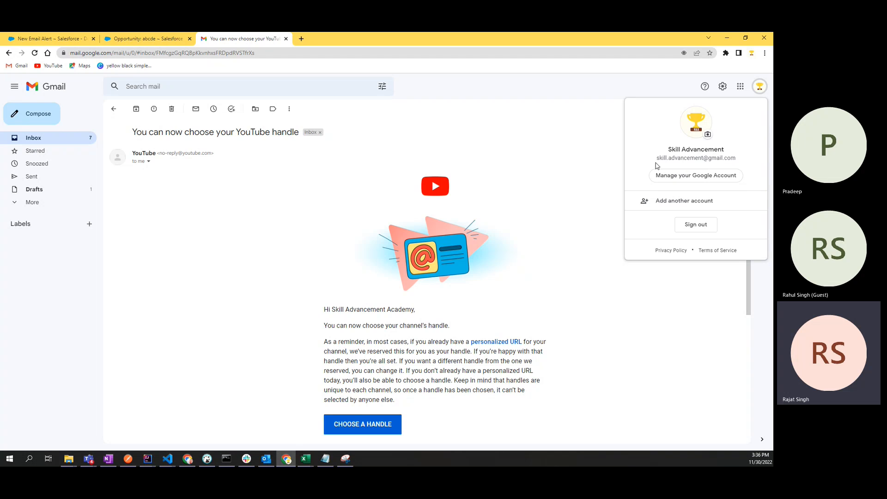
pyautogui.moveTo(656, 158); pyautogui.dragTo(747, 161)
pyautogui.click(746, 161)
pyautogui.doubleClick(328, 309)
pyautogui.moveTo(330, 310); pyautogui.dragTo(417, 311)
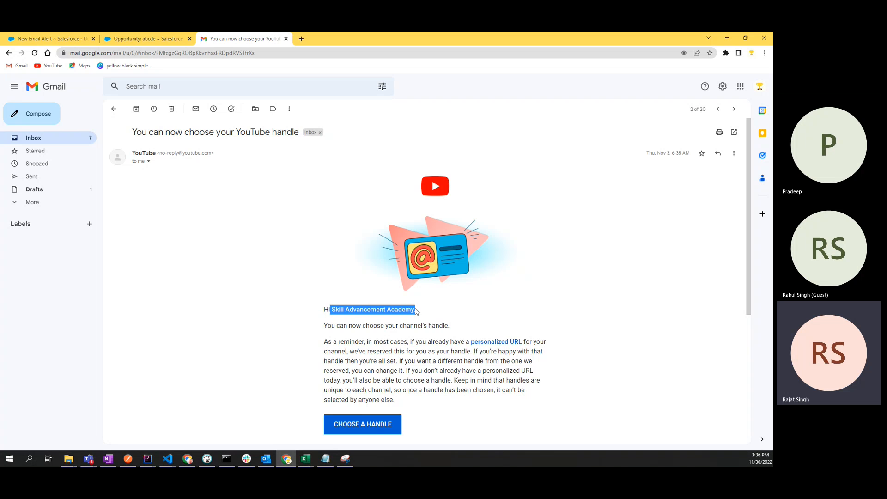
pyautogui.click(295, 336)
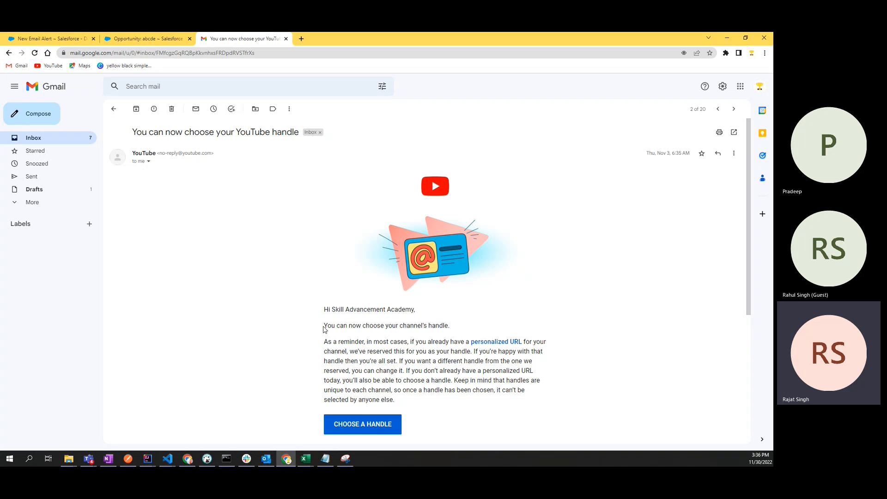
pyautogui.moveTo(324, 326); pyautogui.dragTo(452, 329)
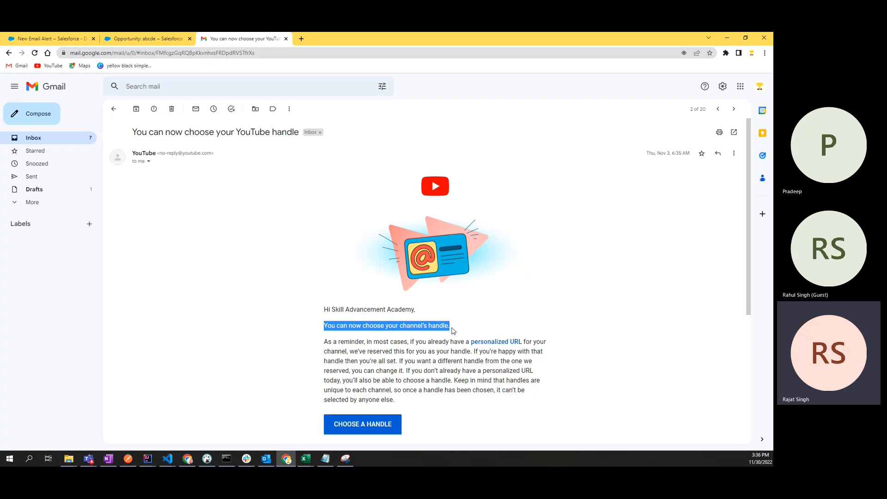
pyautogui.click(429, 338)
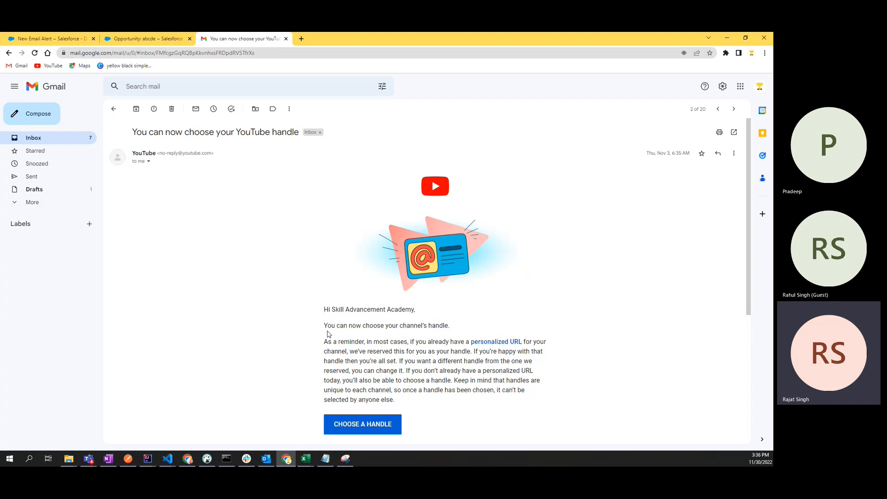
pyautogui.moveTo(325, 342)
pyautogui.mouseDown()
pyautogui.moveTo(387, 414)
pyautogui.moveTo(325, 343)
pyautogui.mouseUp()
pyautogui.click(400, 404)
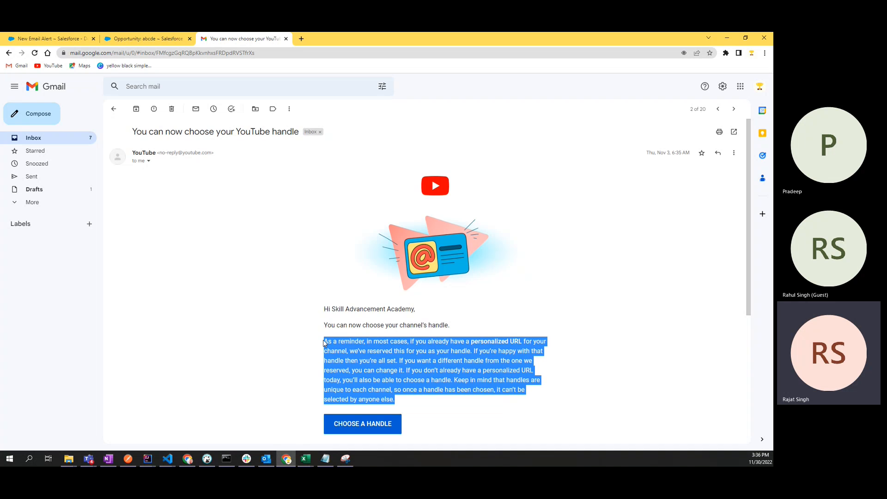
pyautogui.scroll(-3, 344, 267)
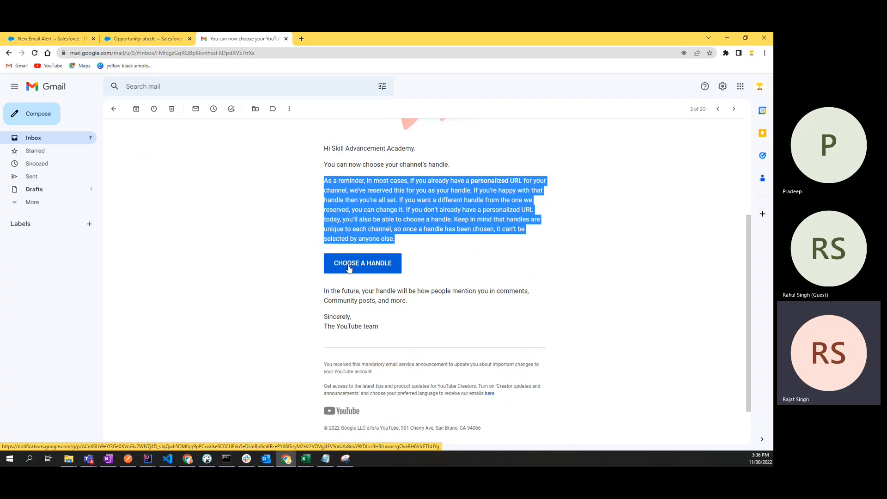
# Step: Highlight the 'In the future' paragraph and the YouTube sign-off in the email body
pyautogui.moveTo(324, 291); pyautogui.dragTo(501, 350)
pyautogui.click(414, 306)
pyautogui.click(324, 315)
pyautogui.doubleClick(360, 328)
pyautogui.click(363, 328)
pyautogui.scroll(-1, 334, 359)
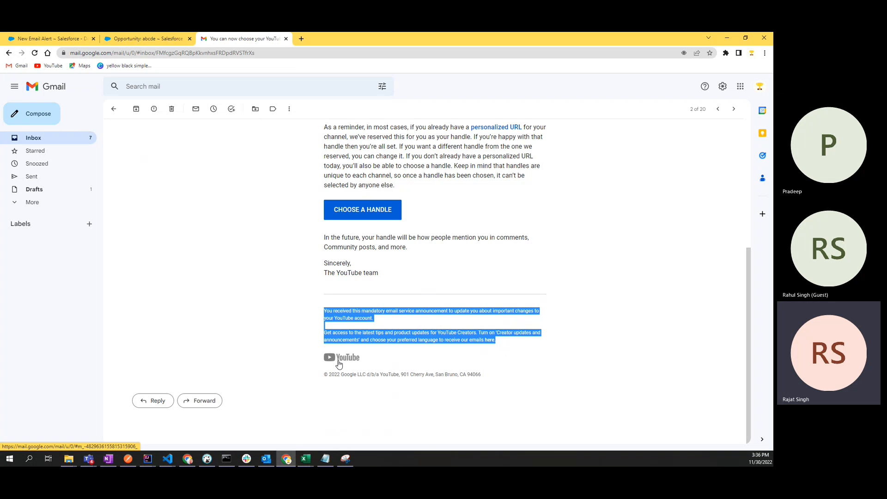
pyautogui.scroll(5, 486, 290)
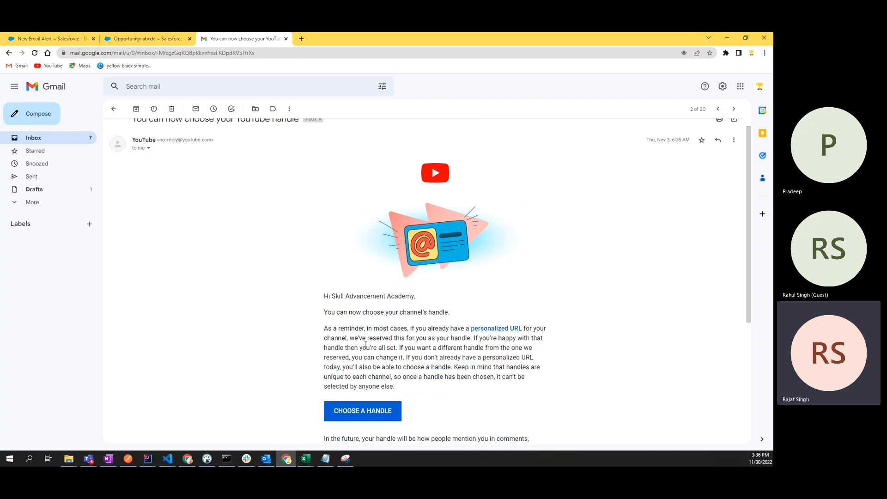
pyautogui.scroll(1, 365, 345)
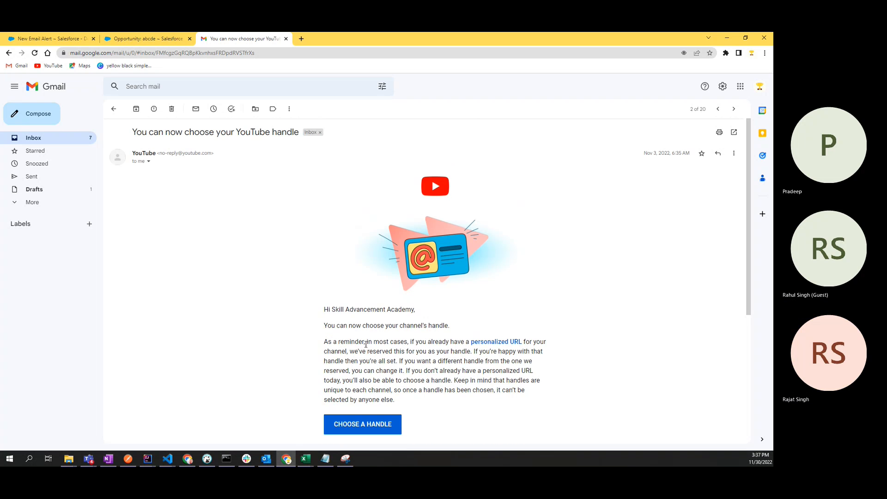
# Step: Highlight the email's subject line about the handle and its body, then return to opportunity abcde
pyautogui.moveTo(133, 132); pyautogui.dragTo(293, 133)
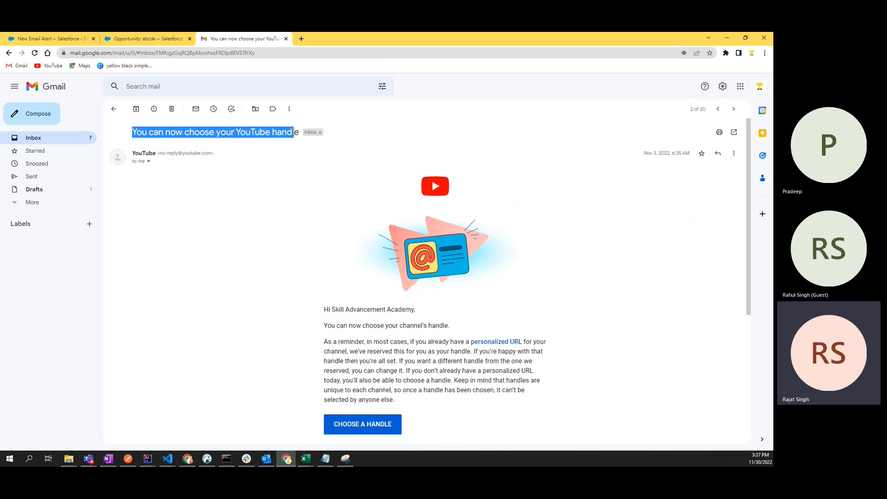
pyautogui.doubleClick(286, 133)
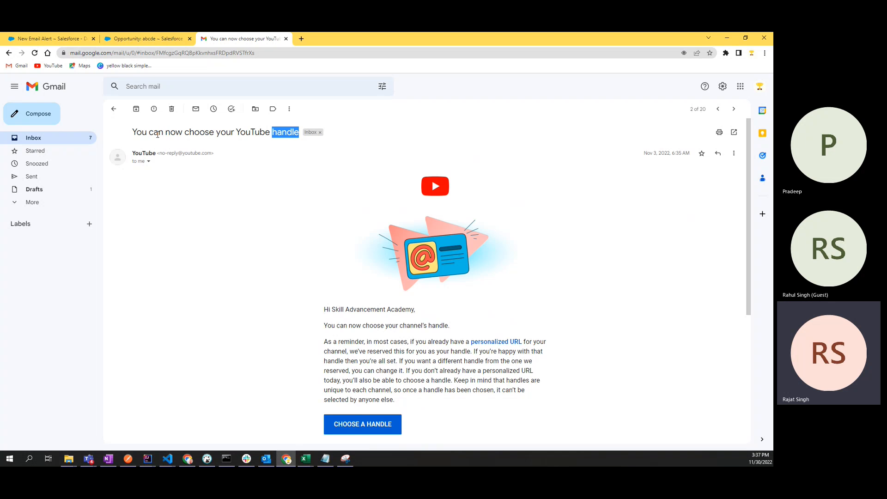
pyautogui.moveTo(133, 133); pyautogui.dragTo(292, 133)
pyautogui.click(202, 182)
pyautogui.moveTo(133, 133); pyautogui.dragTo(301, 135)
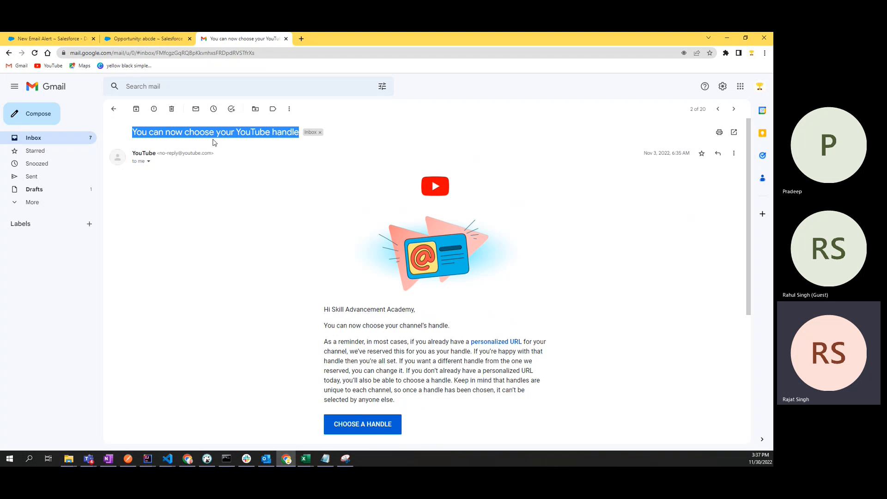
pyautogui.moveTo(136, 133); pyautogui.dragTo(264, 134)
pyautogui.moveTo(133, 132); pyautogui.dragTo(303, 132)
pyautogui.scroll(-5, 457, 402)
pyautogui.scroll(5, 450, 370)
pyautogui.click(221, 290)
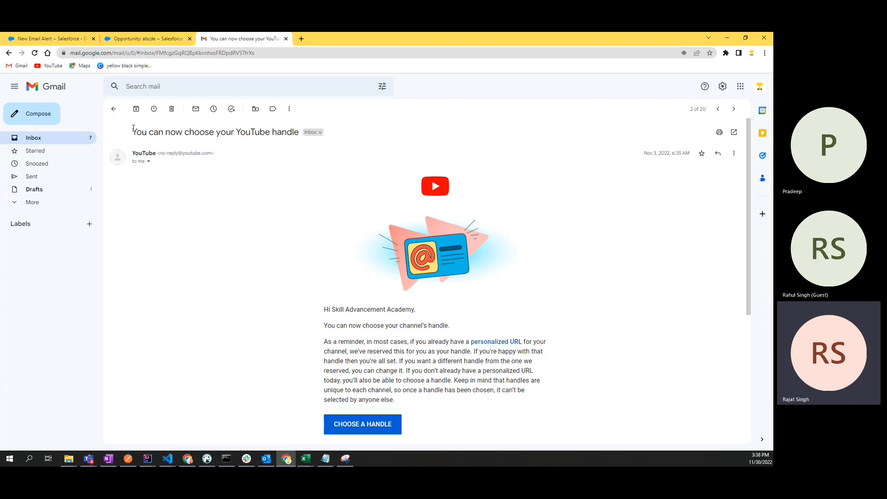
pyautogui.moveTo(131, 130); pyautogui.dragTo(461, 405)
pyautogui.click(458, 407)
pyautogui.click(169, 40)
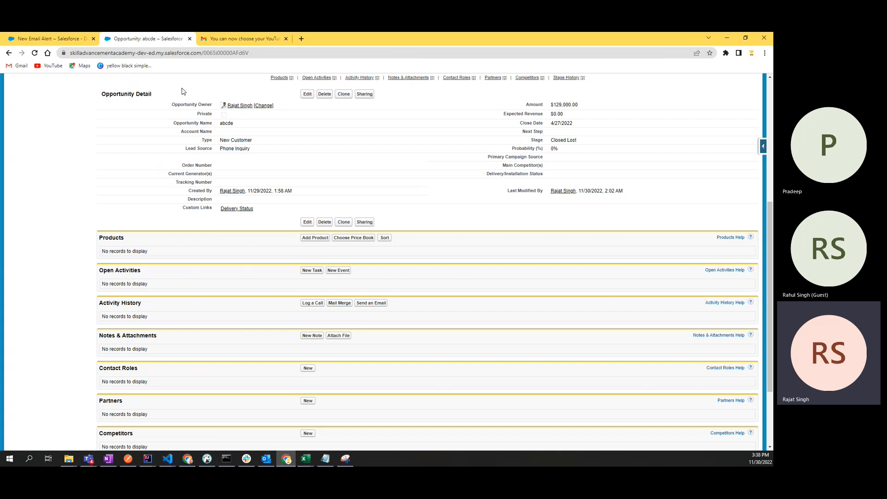
# Step: Go back to the New Email Alert form and open the Email Template lookup
pyautogui.click(40, 39)
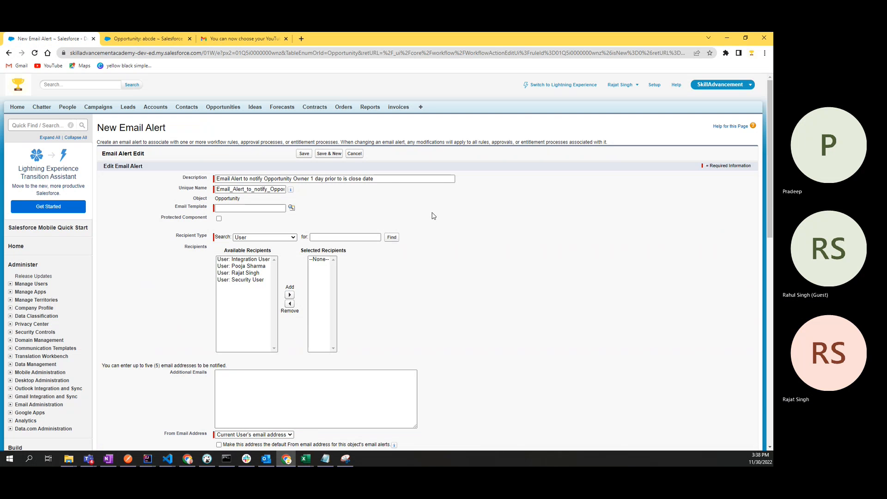
pyautogui.doubleClick(238, 199)
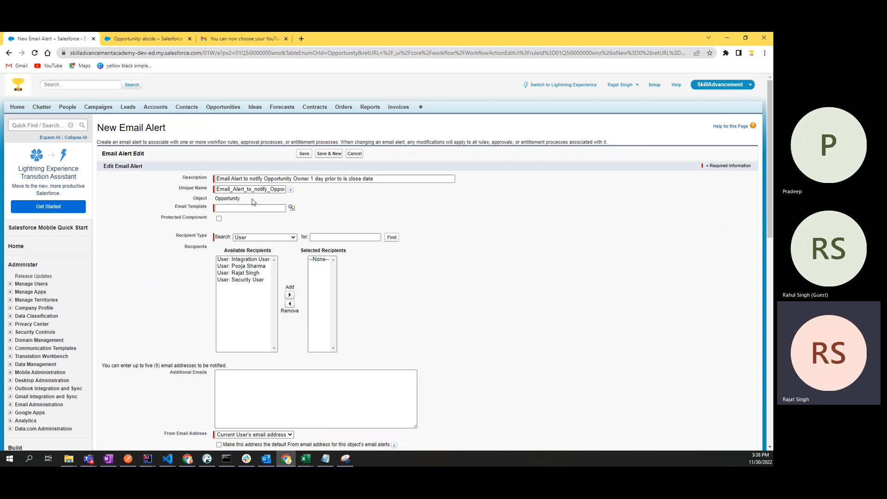
pyautogui.click(237, 209)
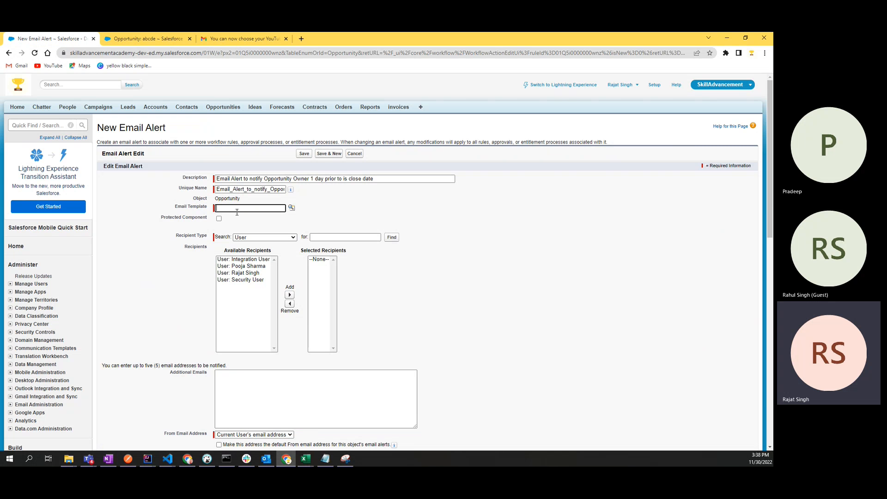
pyautogui.click(292, 208)
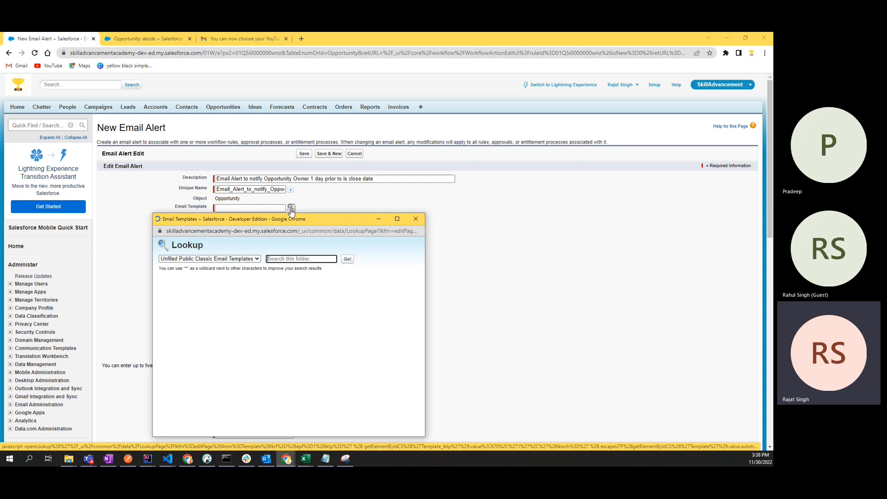
# Step: Maximize the Email Templates lookup, review its Recently Viewed templates, and close it without choosing one
pyautogui.click(397, 218)
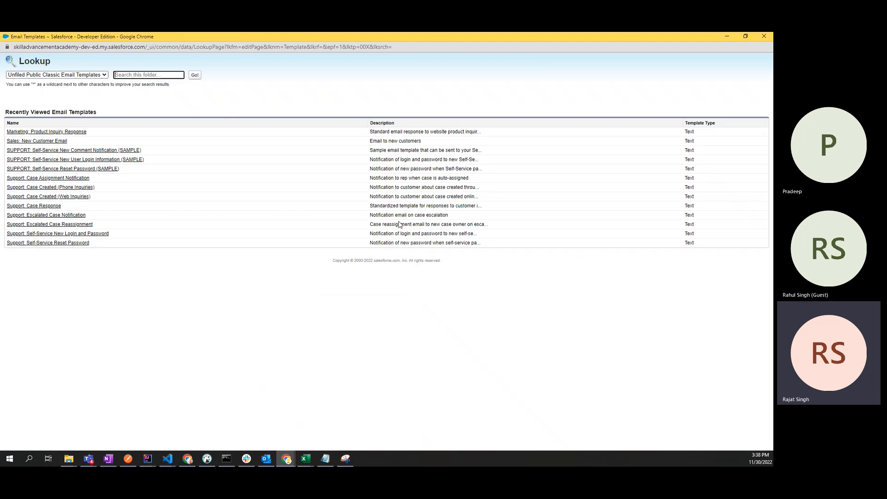
pyautogui.moveTo(128, 243); pyautogui.dragTo(22, 130)
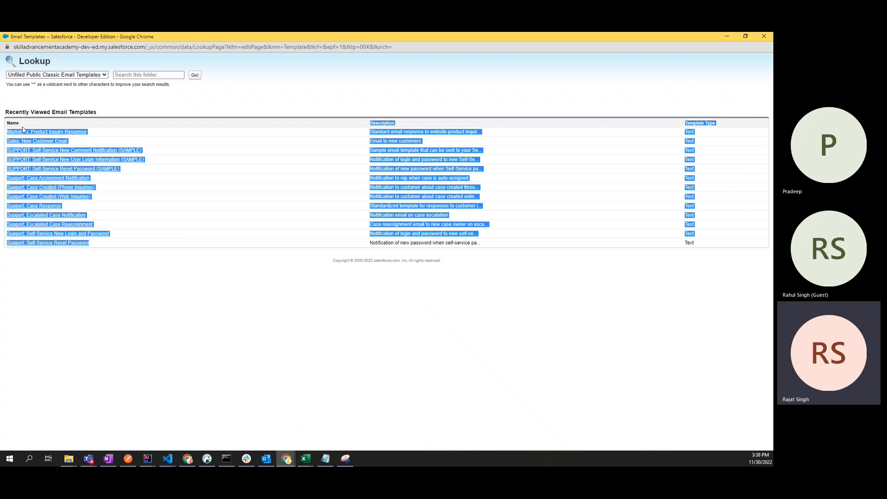
pyautogui.click(283, 292)
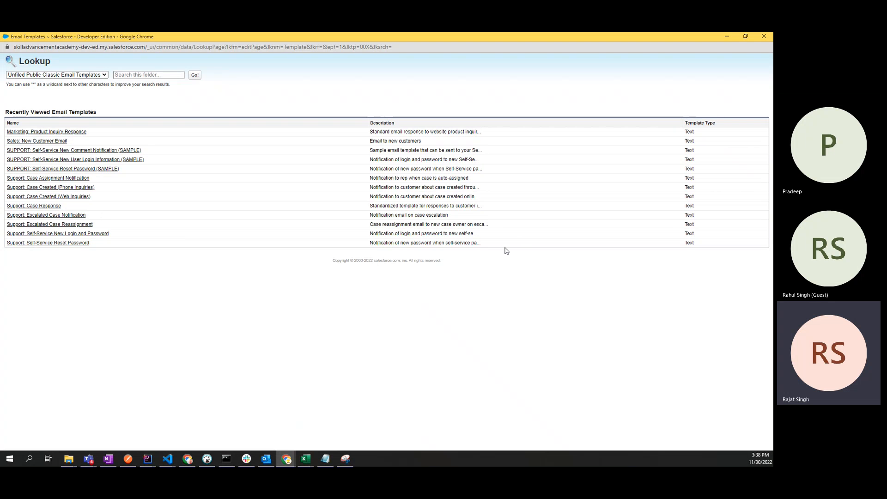
pyautogui.moveTo(506, 251); pyautogui.dragTo(7, 138)
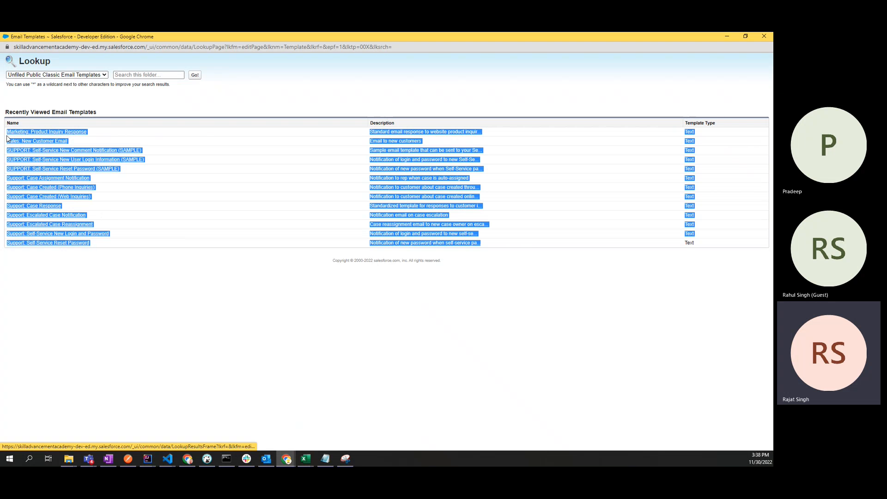
pyautogui.click(78, 264)
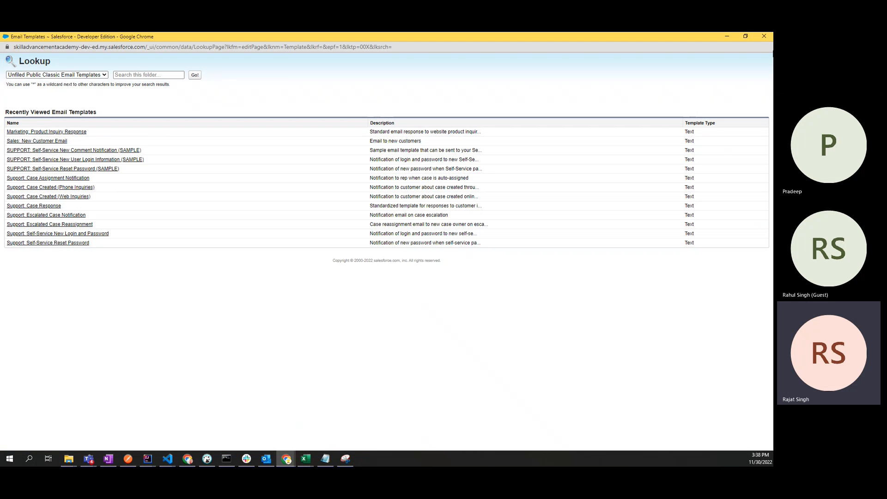
pyautogui.click(762, 36)
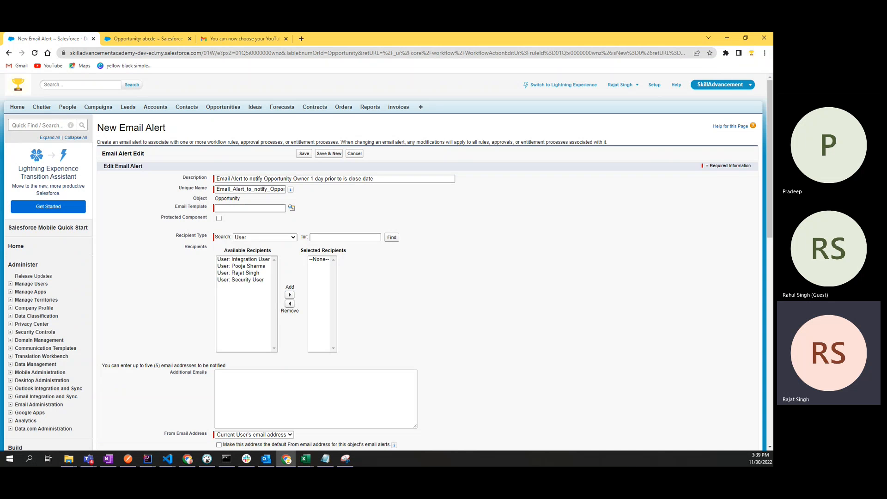
# Step: Reopen and close the Email Template lookup, then start a Setup Quick Find search
pyautogui.hotkey('alt', 'Tab')
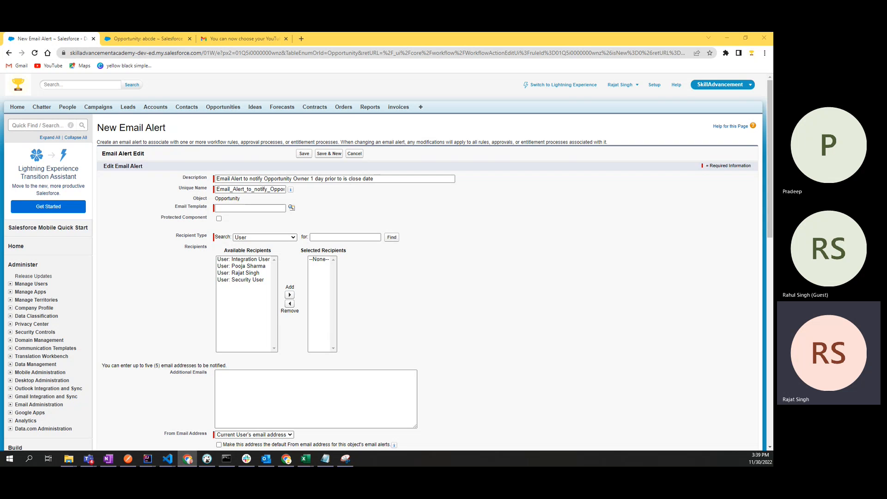
pyautogui.click(268, 206)
pyautogui.click(292, 207)
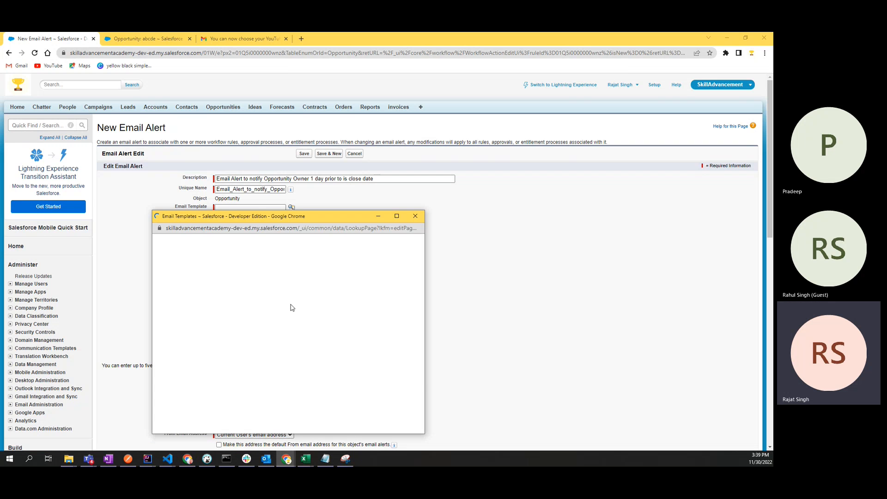
pyautogui.click(415, 215)
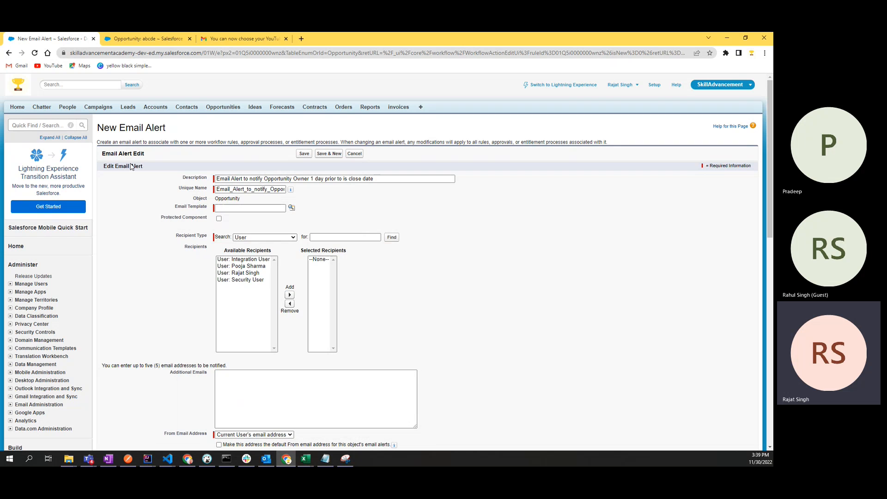
pyautogui.click(54, 125)
# Step: Try Setup Quick Find searches for 'email' and 'Email Temp' to locate the template settings
pyautogui.write('email')
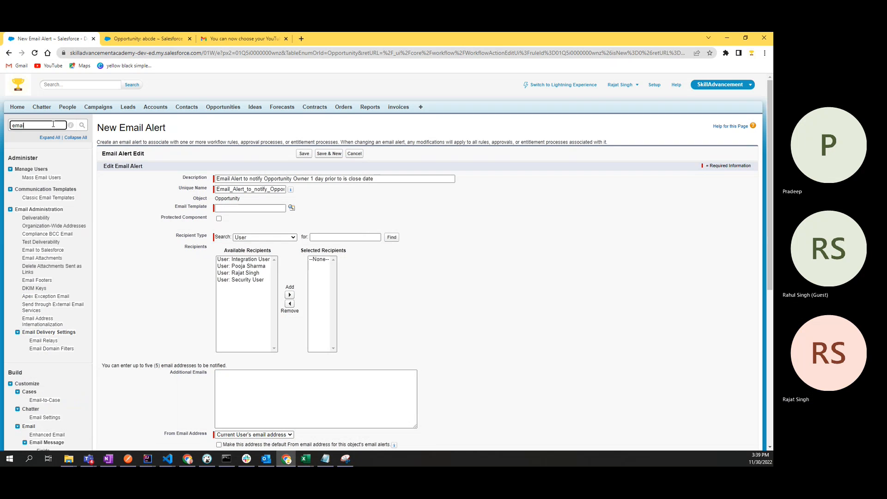
pyautogui.write(' etmpla')
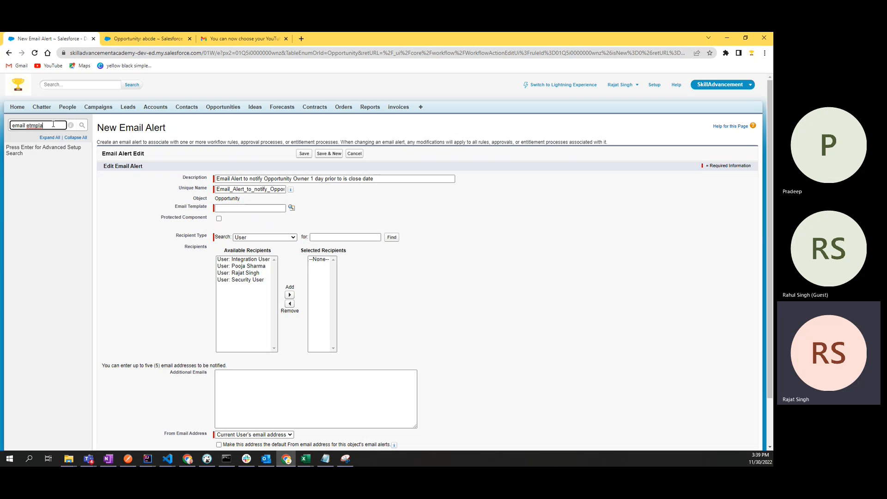
pyautogui.press('BackSpace')
pyautogui.press('BackSpace')
pyautogui.press('BackSpace')
pyautogui.press('BackSpace')
pyautogui.press('BackSpace')
pyautogui.press('BackSpace')
pyautogui.press('BackSpace')
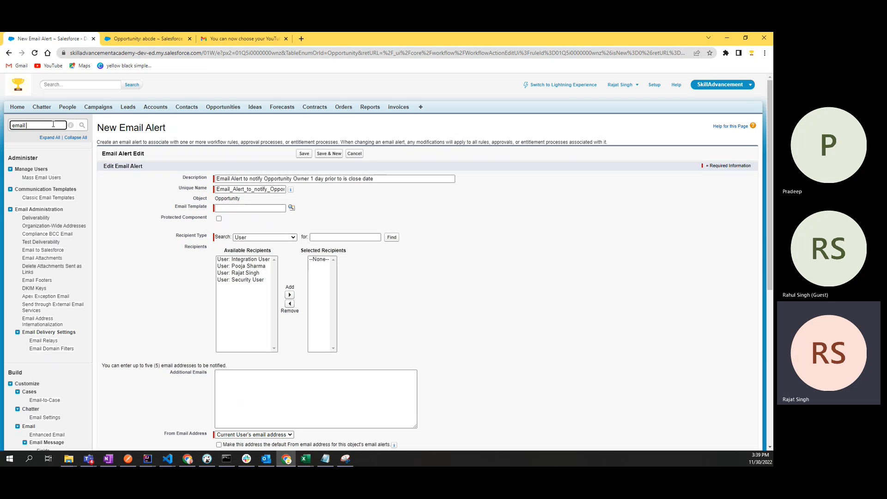
pyautogui.write('temp')
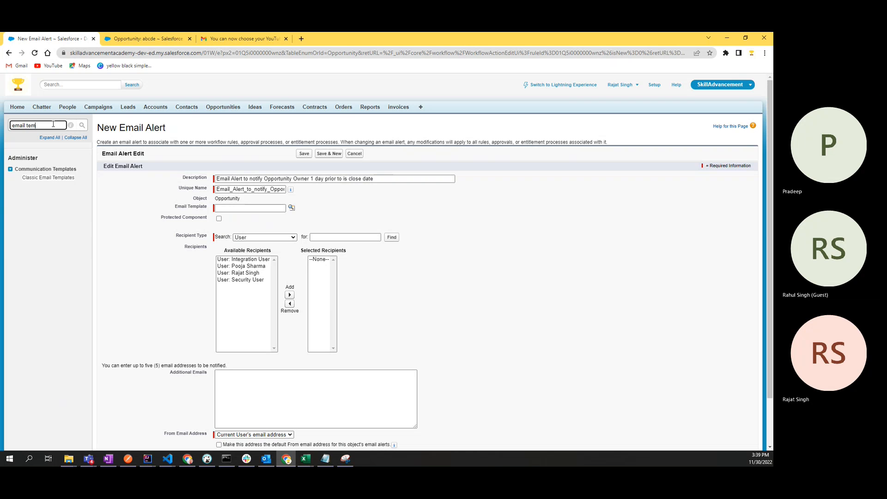
pyautogui.press('BackSpace')
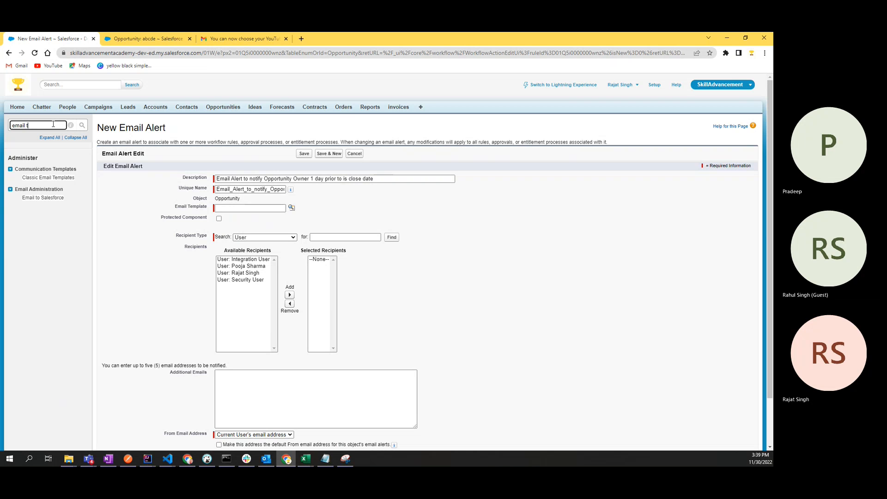
pyautogui.press('BackSpace')
pyautogui.press('BackSpace')
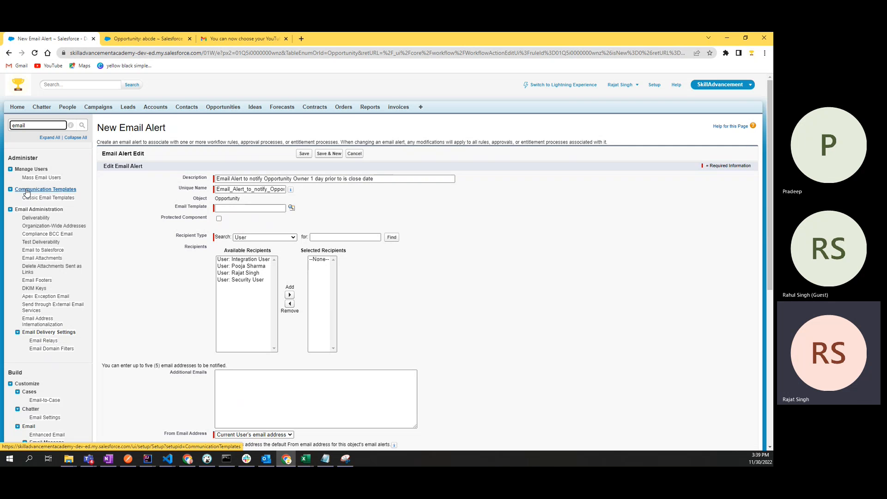
pyautogui.doubleClick(41, 125)
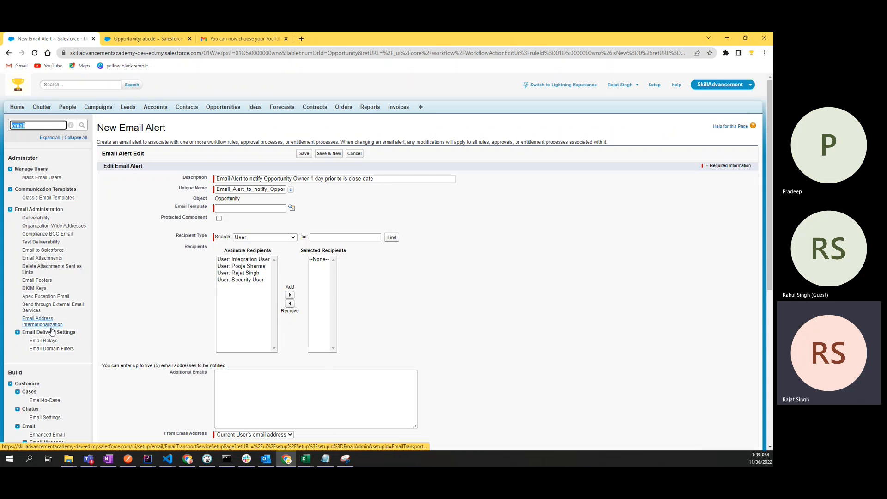
pyautogui.scroll(-6, 52, 340)
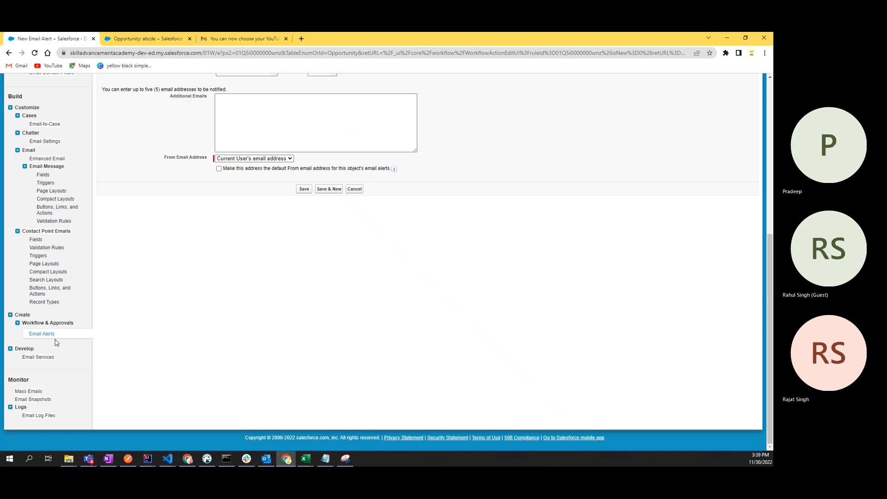
pyautogui.scroll(5, 55, 357)
pyautogui.click(40, 123)
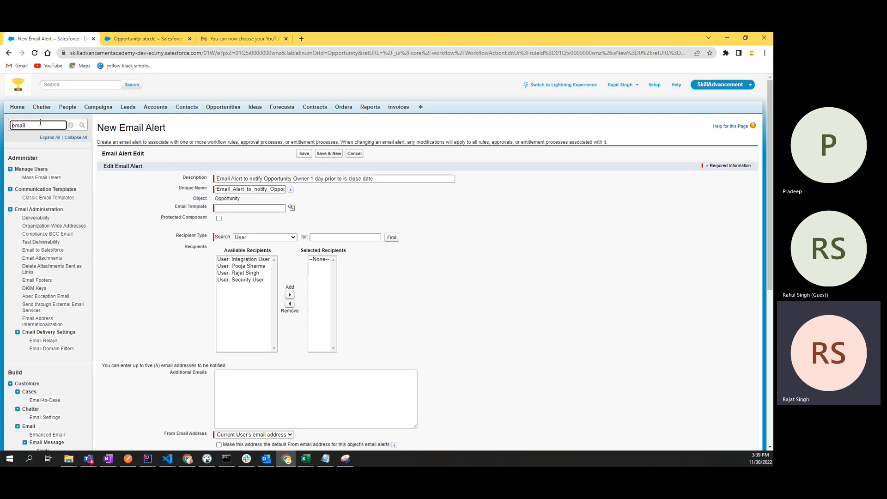
pyautogui.write('E')
pyautogui.press('End')
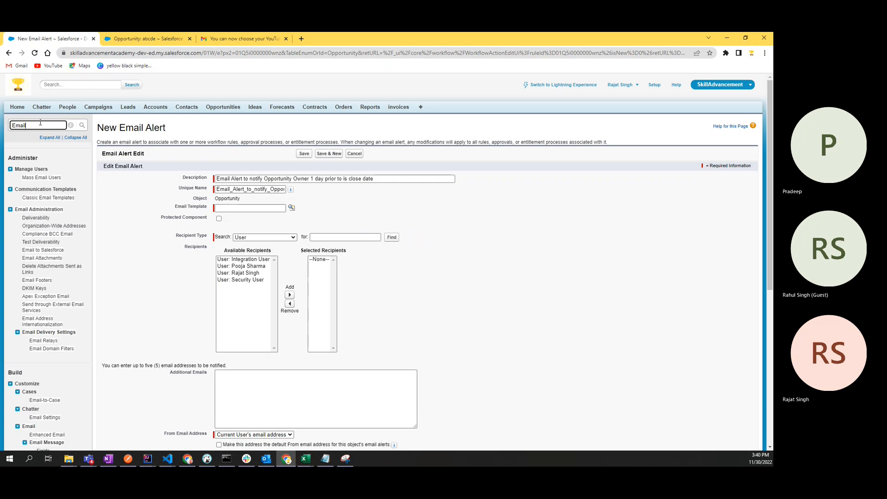
pyautogui.write('Templa')
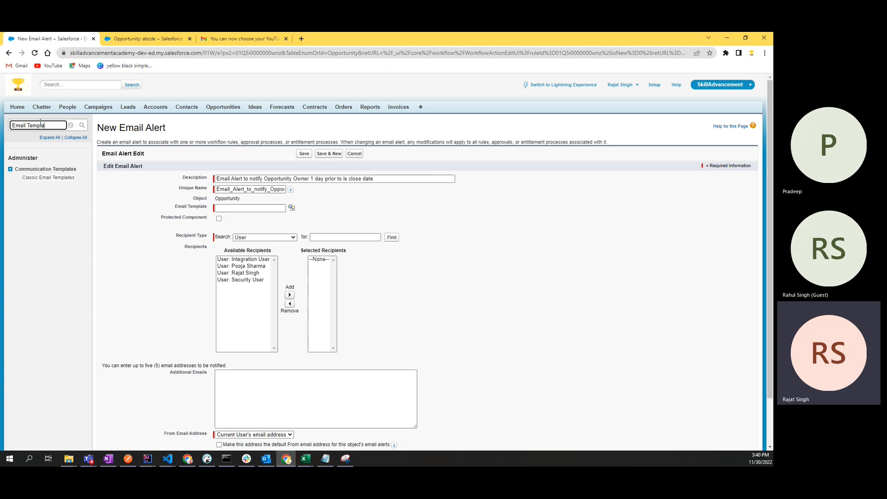
pyautogui.press('BackSpace')
pyautogui.press('BackSpace')
pyautogui.press('BackSpace')
pyautogui.press('BackSpace')
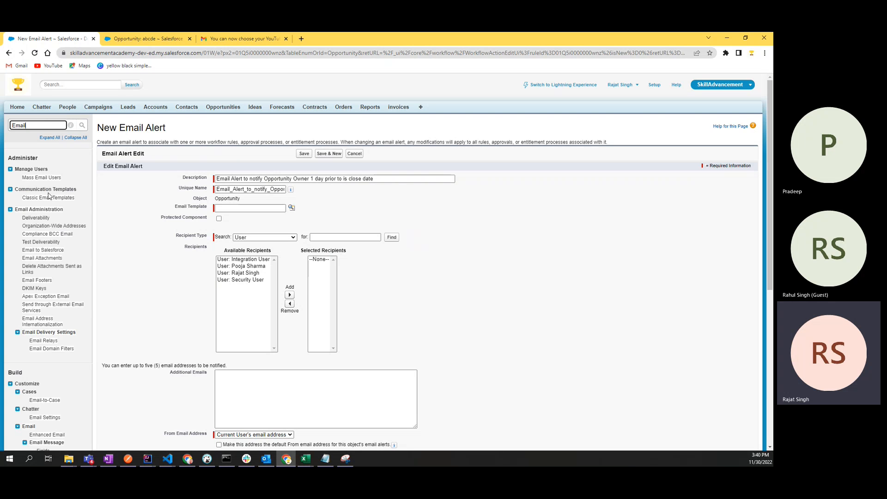
# Step: Search Quick Find for 'Communica' and open Classic Email Templates in a new tab
pyautogui.doubleClick(43, 125)
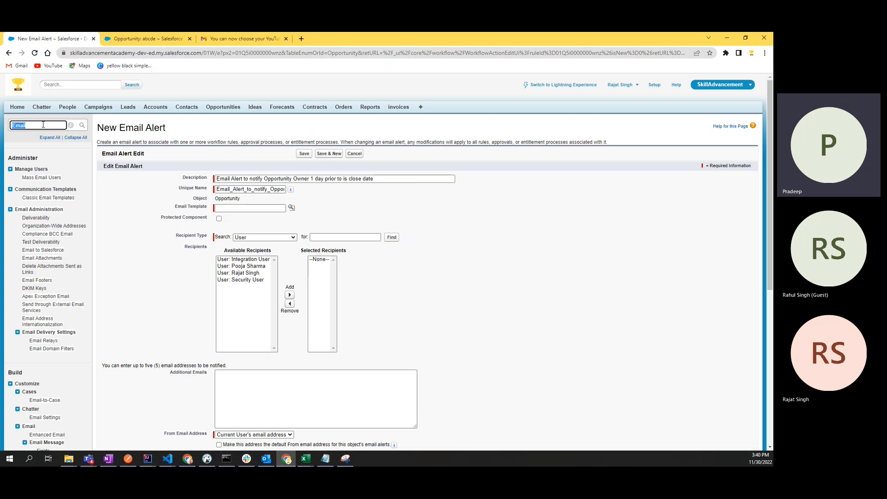
pyautogui.write('Communicatio')
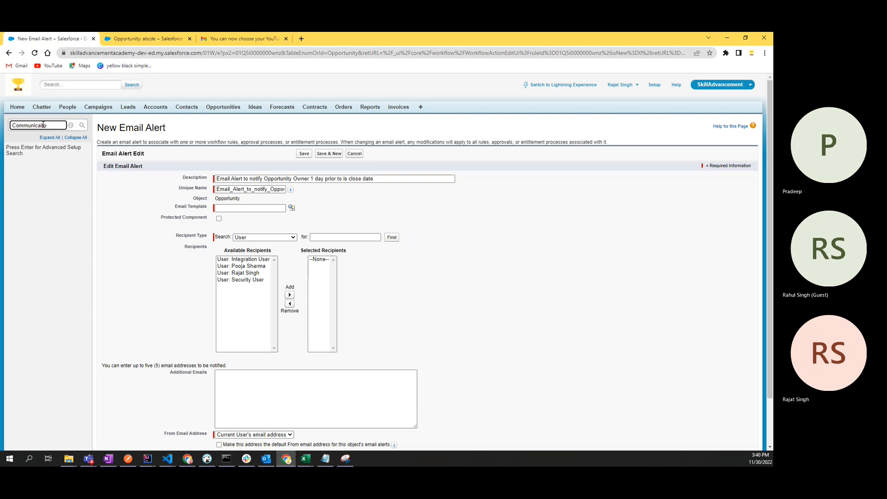
pyautogui.press('BackSpace')
pyautogui.press('BackSpace')
pyautogui.press('BackSpace')
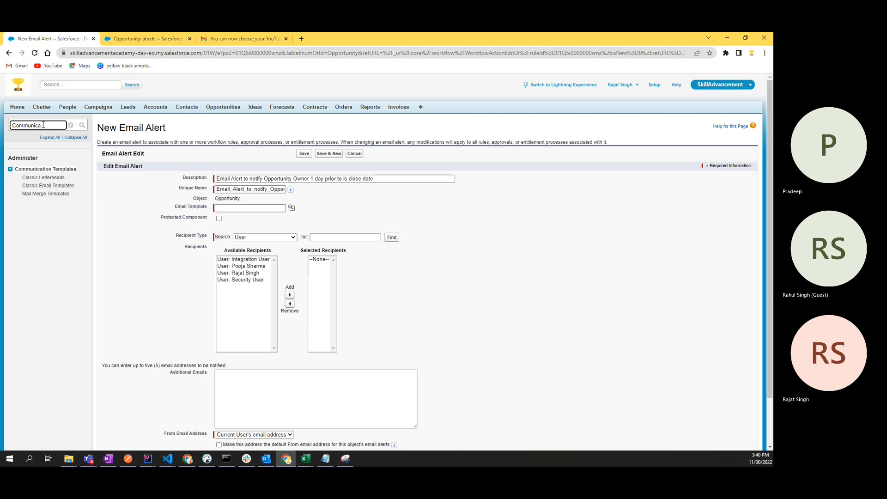
pyautogui.rightClick(44, 186)
pyautogui.click(53, 189)
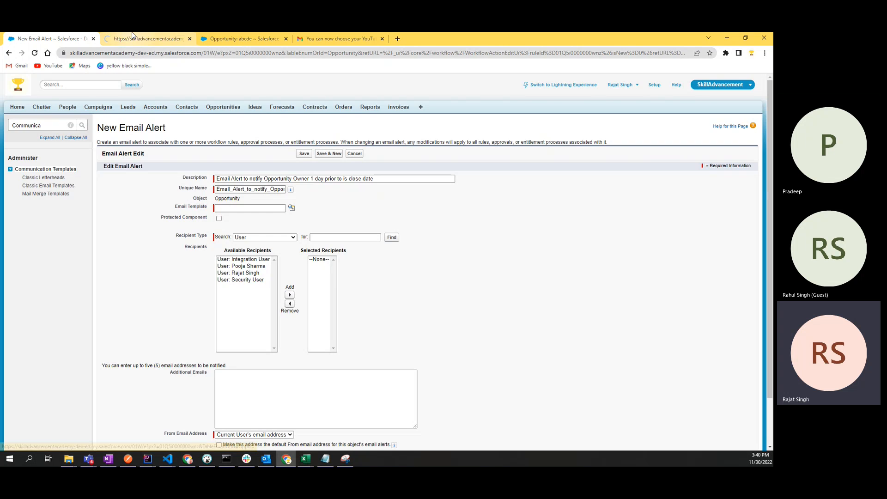
# Step: On the new tab, keep the Folder set to Unfiled Public Classic Email Templates and review its templates
pyautogui.click(146, 38)
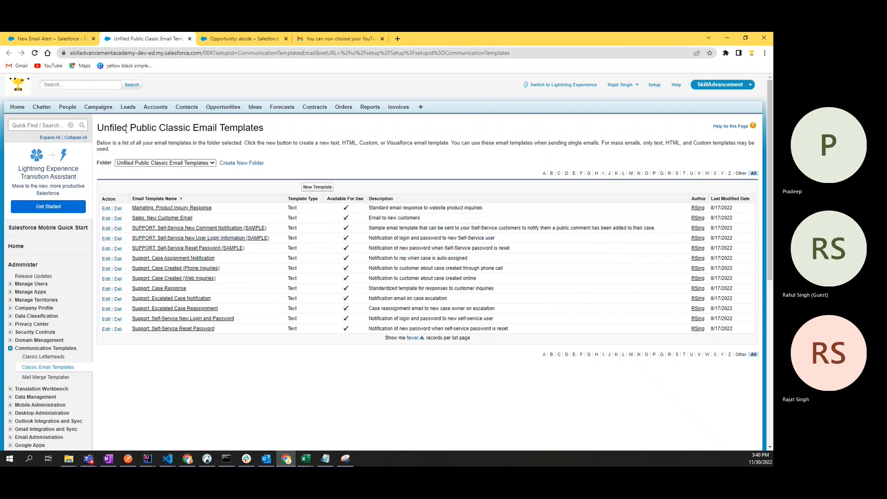
pyautogui.moveTo(125, 130); pyautogui.dragTo(192, 130)
pyautogui.click(180, 163)
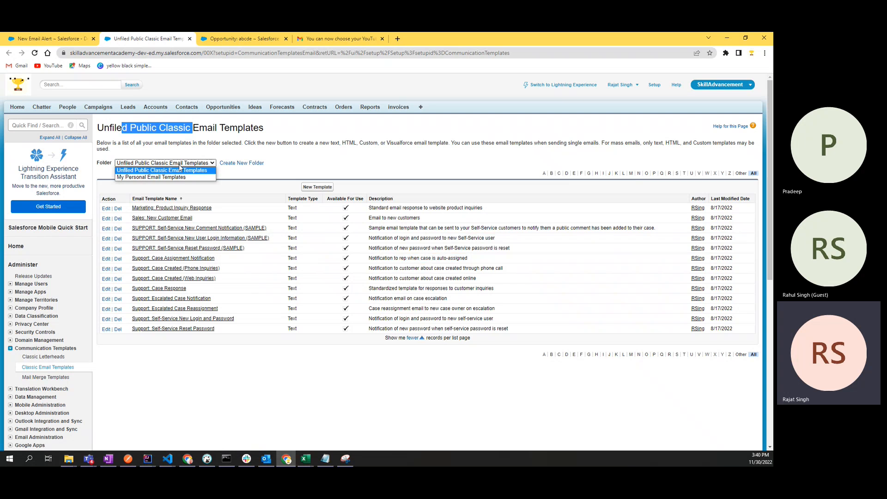
pyautogui.click(180, 169)
pyautogui.click(180, 132)
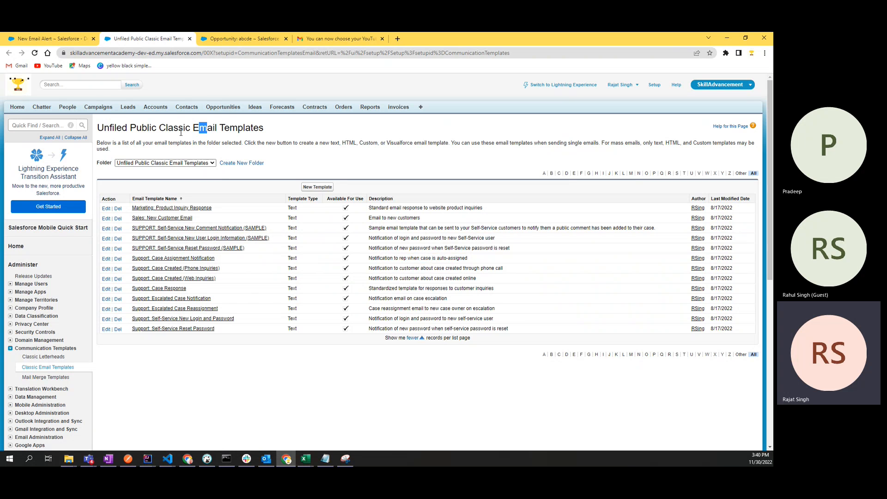
pyautogui.moveTo(162, 133)
pyautogui.mouseDown()
pyautogui.moveTo(293, 131)
pyautogui.moveTo(159, 129)
pyautogui.mouseUp()
pyautogui.click(298, 132)
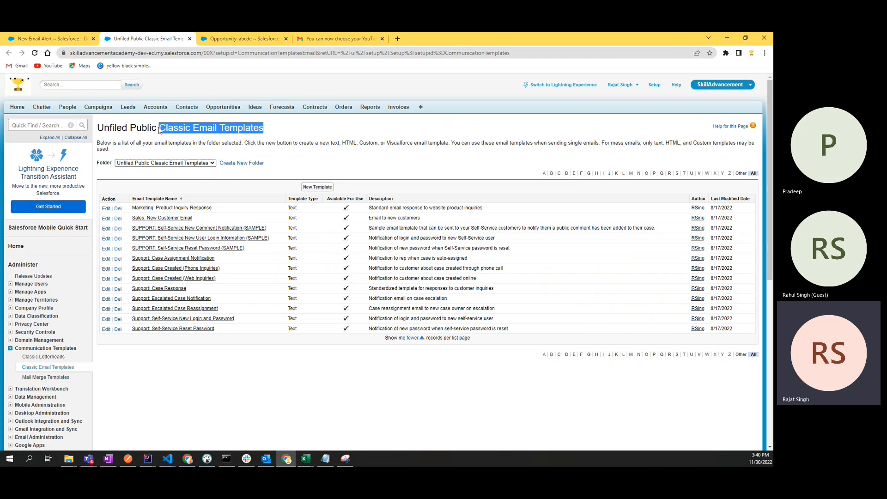
pyautogui.click(344, 144)
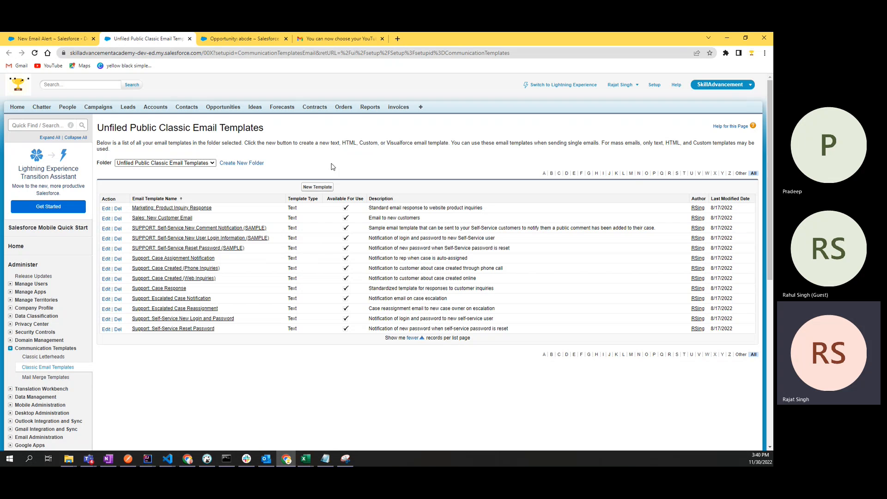
pyautogui.moveTo(159, 131); pyautogui.dragTo(272, 135)
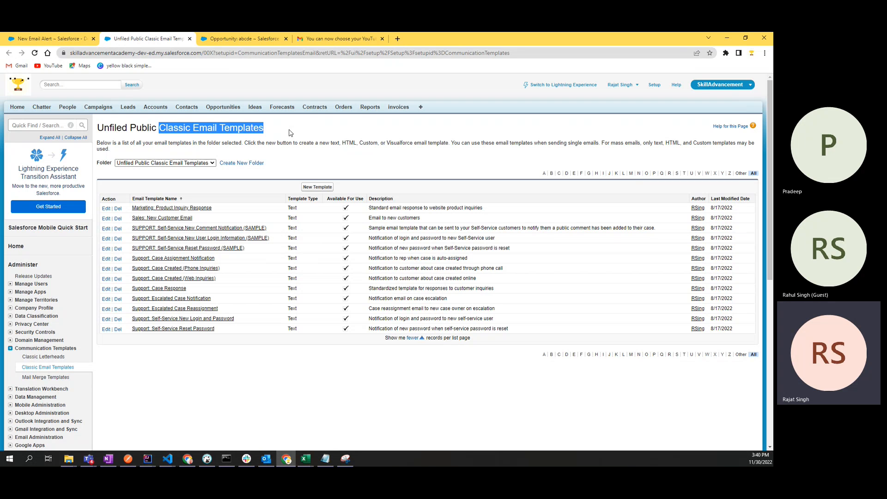
pyautogui.click(290, 129)
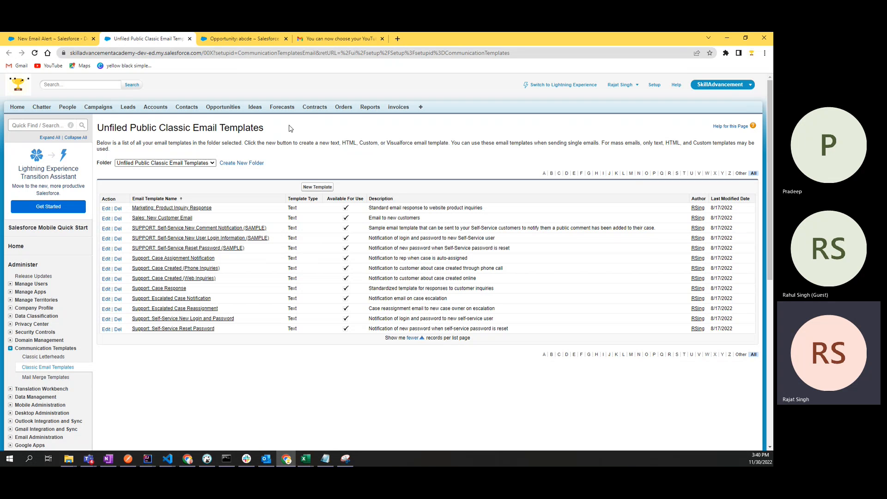
# Step: Start a New Template at step 1, cancelling once and restarting, then switch to the Gmail YouTube handle email
pyautogui.click(312, 187)
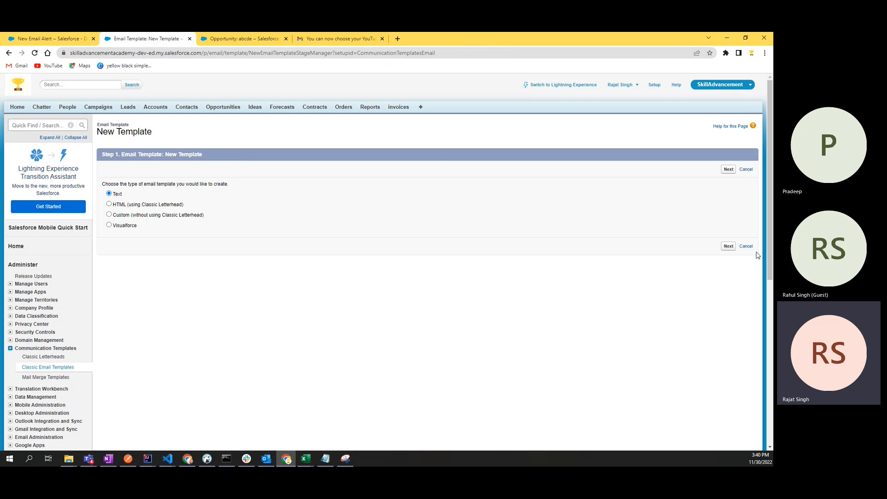
pyautogui.click(746, 247)
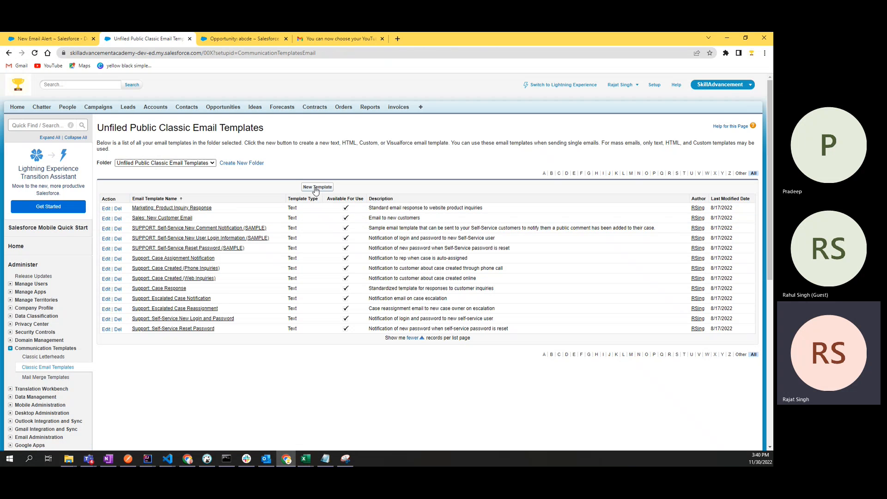
pyautogui.click(316, 189)
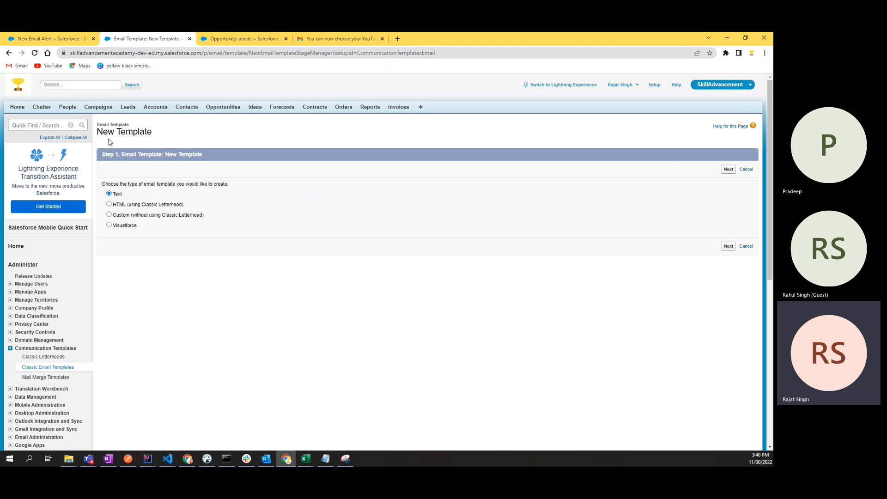
pyautogui.moveTo(99, 131); pyautogui.dragTo(181, 135)
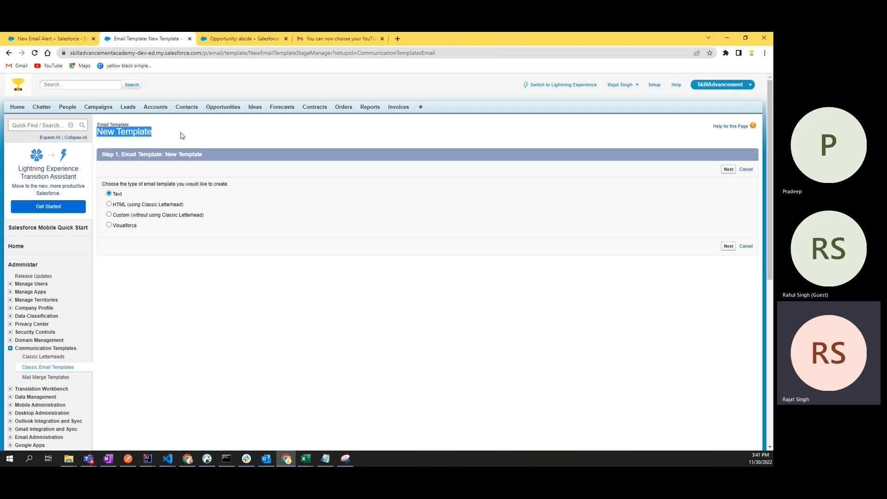
pyautogui.click(180, 135)
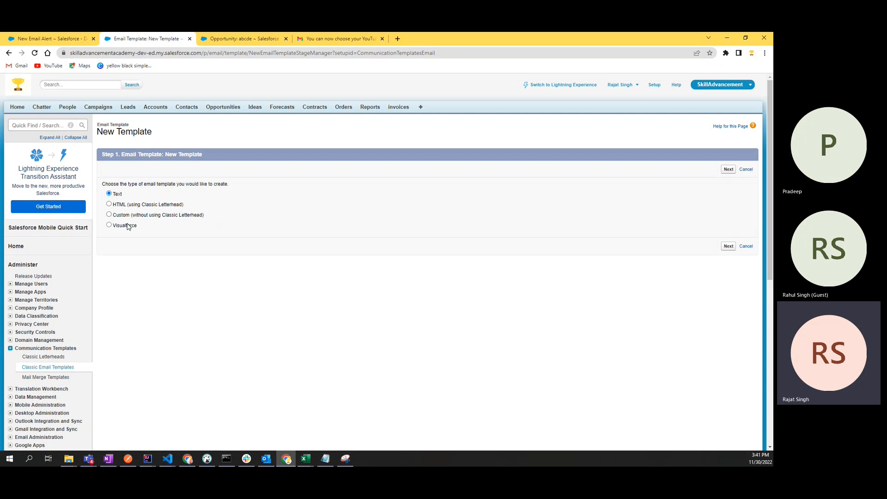
pyautogui.moveTo(116, 153); pyautogui.dragTo(204, 155)
pyautogui.click(332, 38)
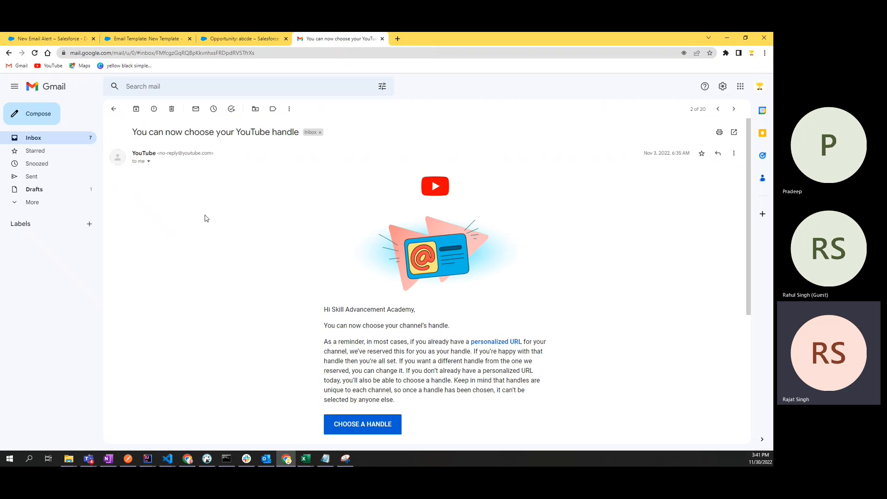
# Step: Compare the Gmail message with the template step and try the HTML letterhead template type
pyautogui.moveTo(205, 216); pyautogui.dragTo(466, 406)
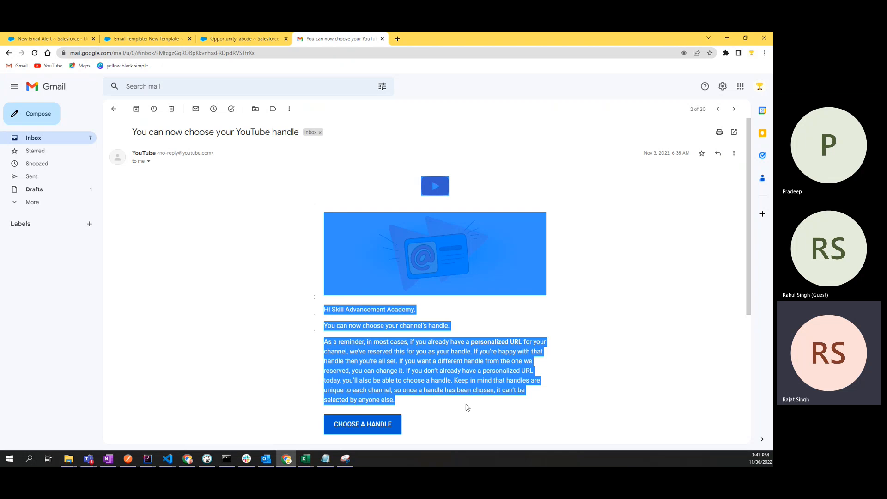
pyautogui.click(466, 407)
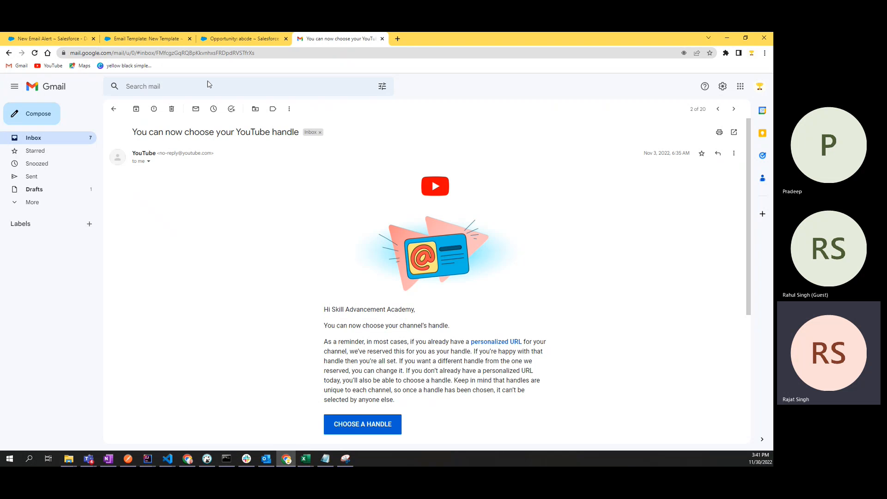
pyautogui.click(218, 40)
pyautogui.click(152, 39)
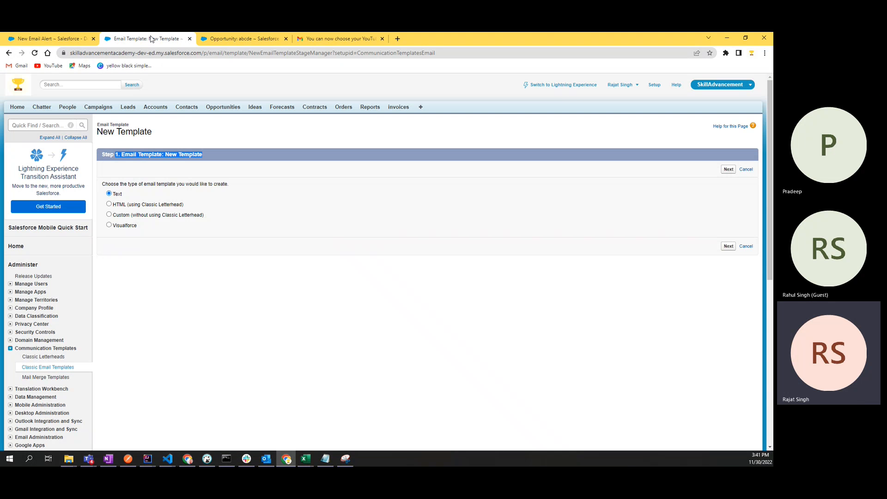
pyautogui.click(121, 194)
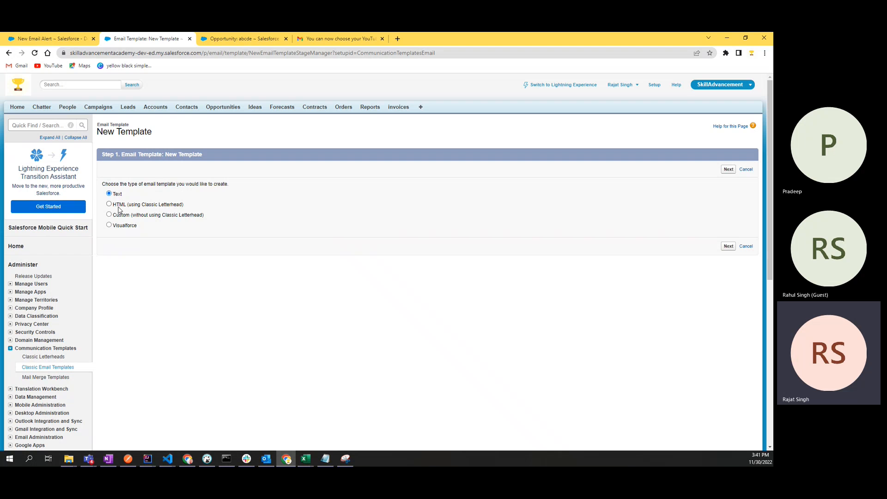
pyautogui.click(119, 207)
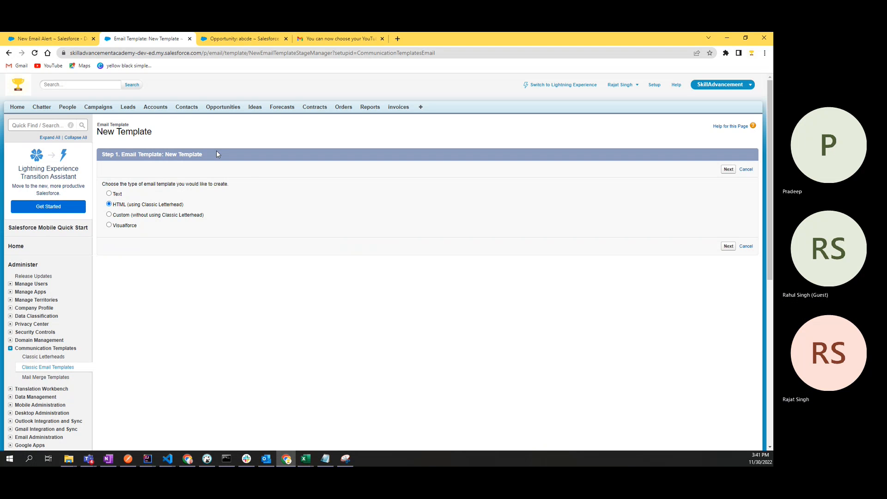
# Step: After rechecking Gmail, go through the custom and Visualforce type options, leaving Text selected
pyautogui.click(335, 39)
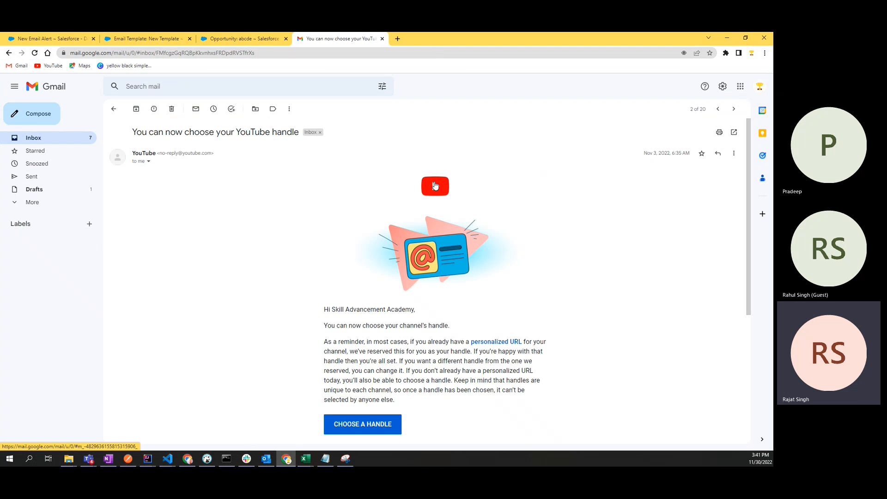
pyautogui.scroll(-2, 430, 269)
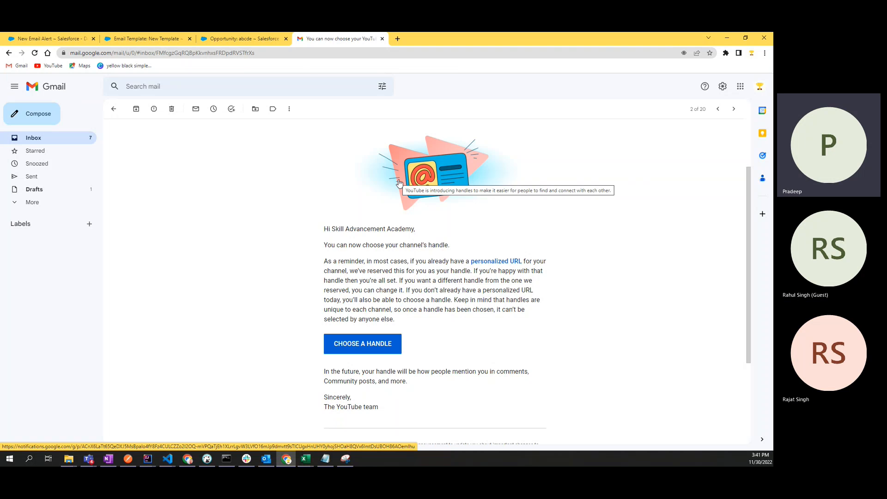
pyautogui.scroll(-3, 362, 230)
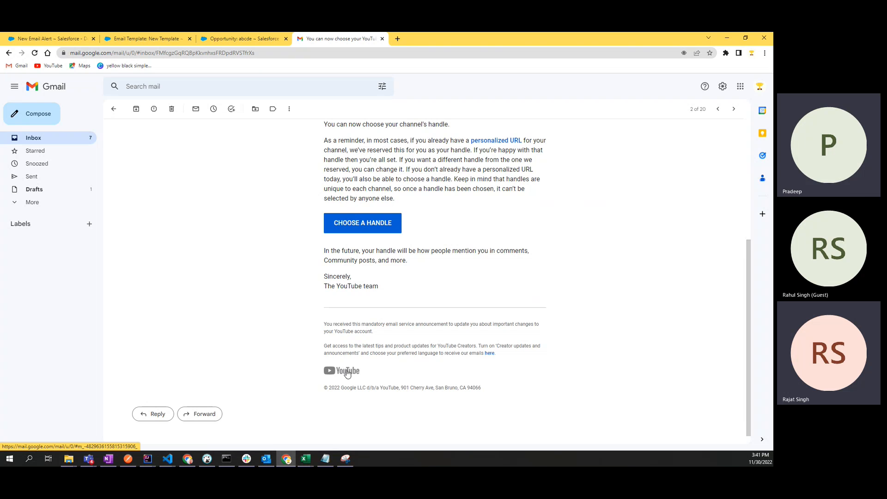
pyautogui.click(242, 38)
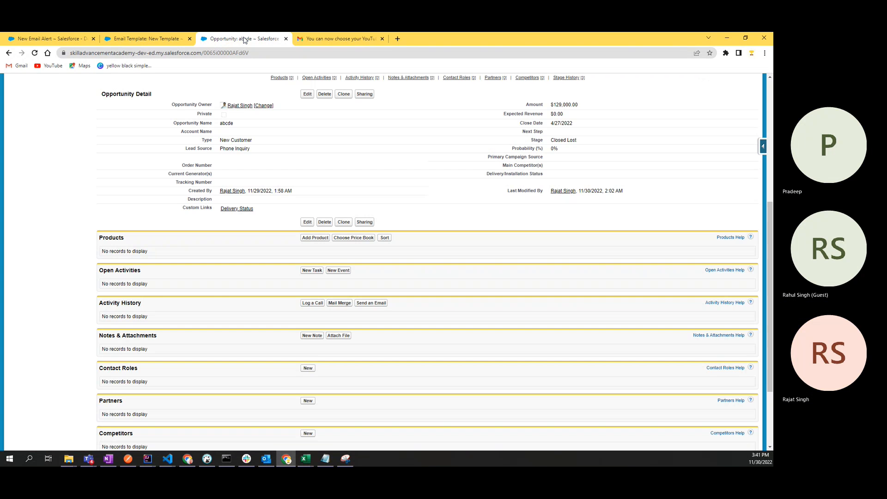
pyautogui.click(159, 36)
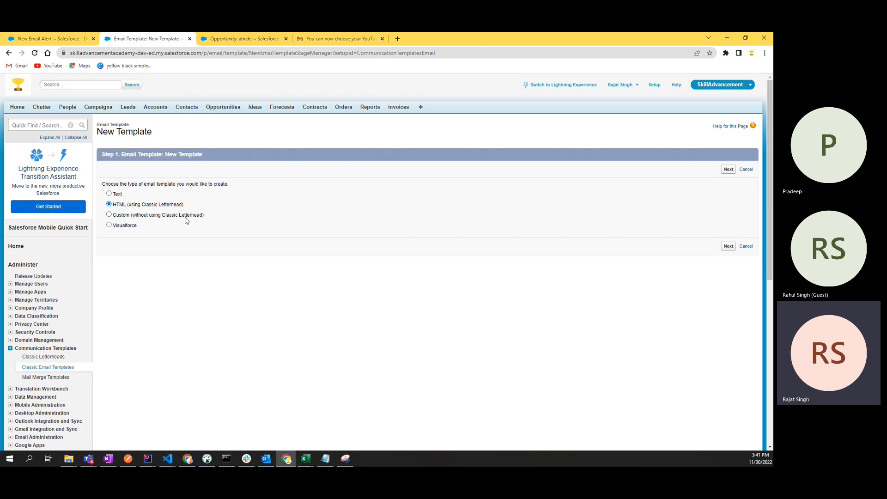
pyautogui.click(109, 216)
pyautogui.click(109, 225)
pyautogui.click(305, 41)
pyautogui.click(138, 41)
pyautogui.click(307, 38)
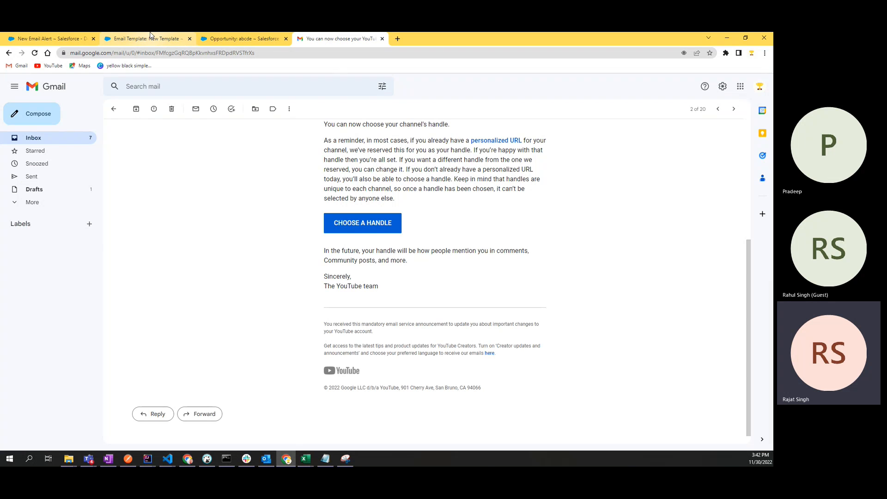
pyautogui.click(178, 39)
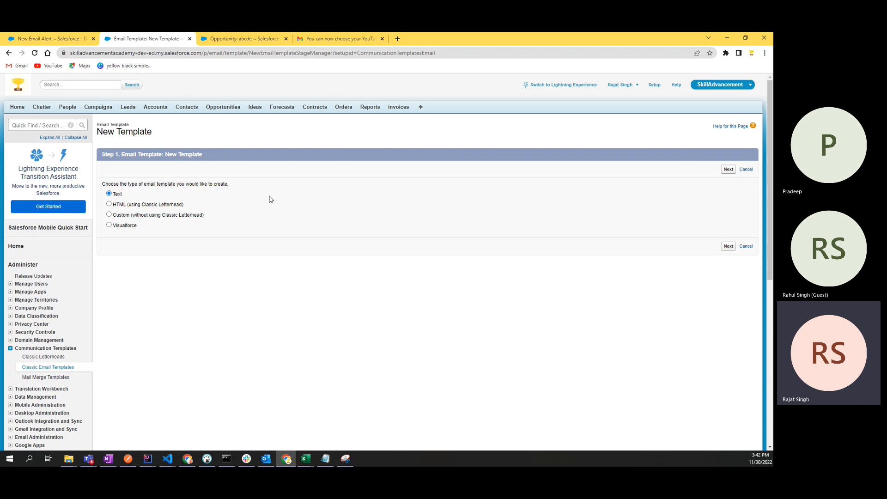
# Step: Go to step 2 and browse the merge field type and field lists, keeping Contact Fields
pyautogui.click(728, 246)
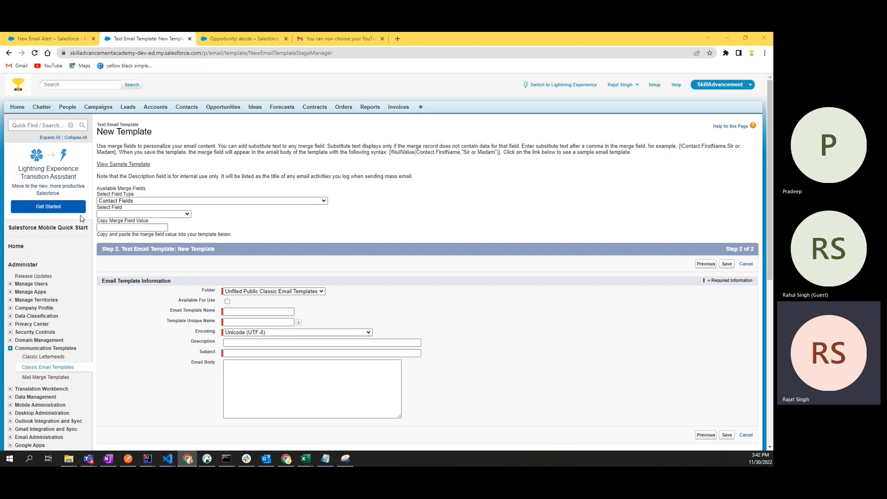
pyautogui.click(136, 202)
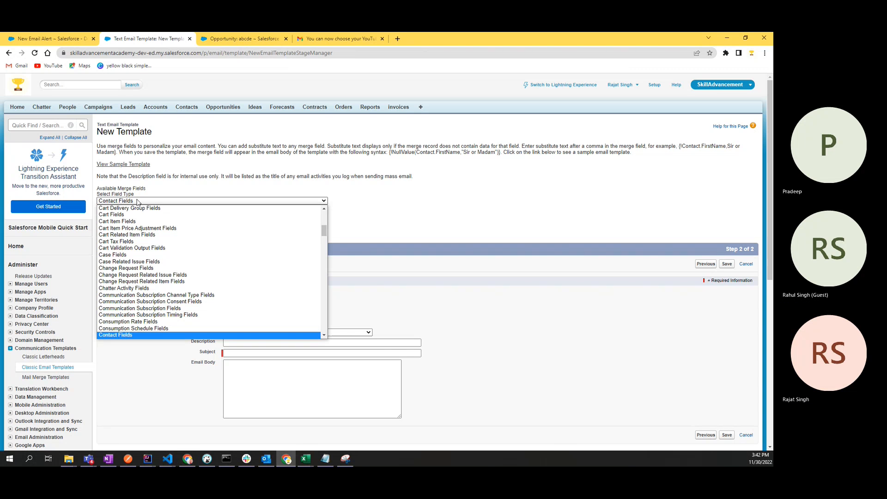
pyautogui.click(137, 202)
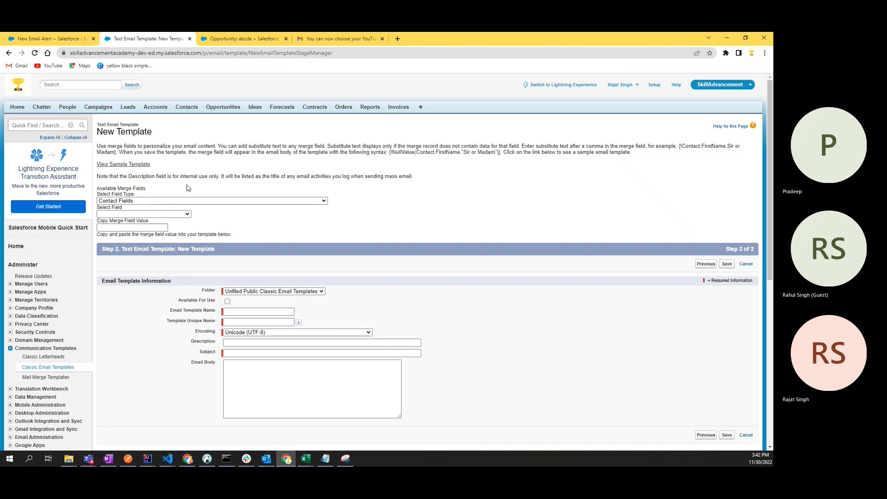
pyautogui.click(178, 214)
pyautogui.click(179, 216)
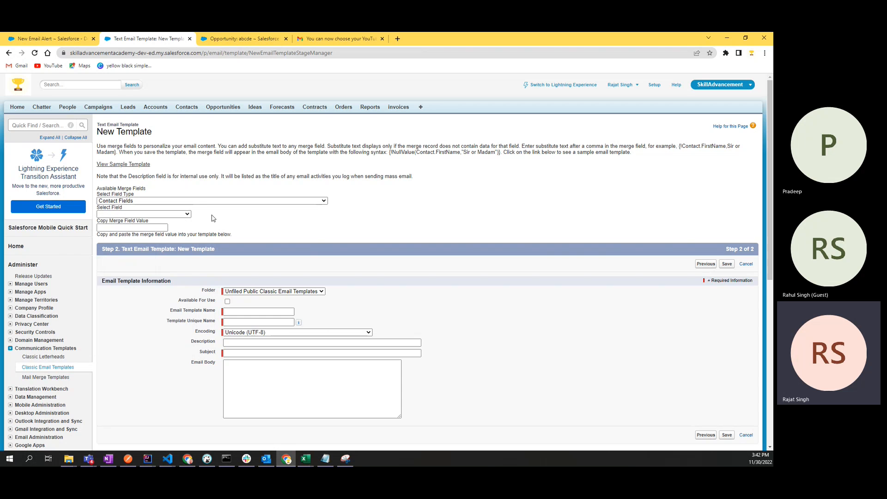
pyautogui.scroll(-1, 213, 218)
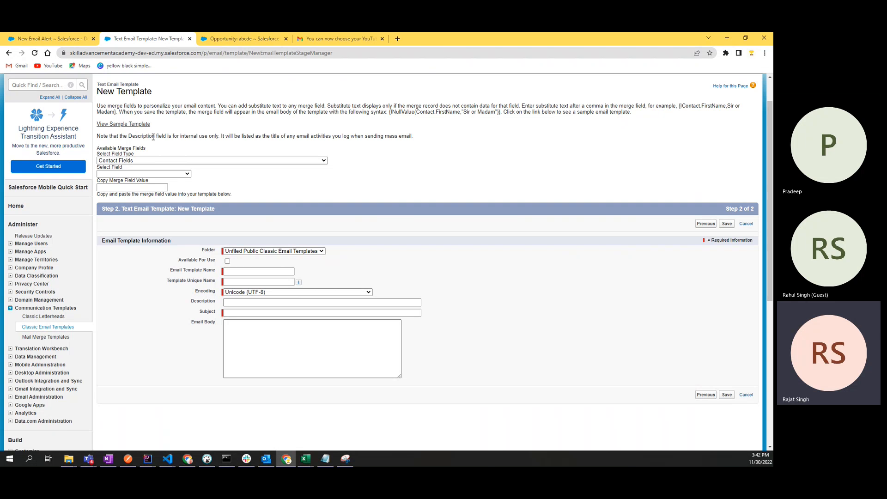
# Step: Read the note about the Description field and mass email activity titles, keeping Contact Fields as merge type
pyautogui.doubleClick(139, 137)
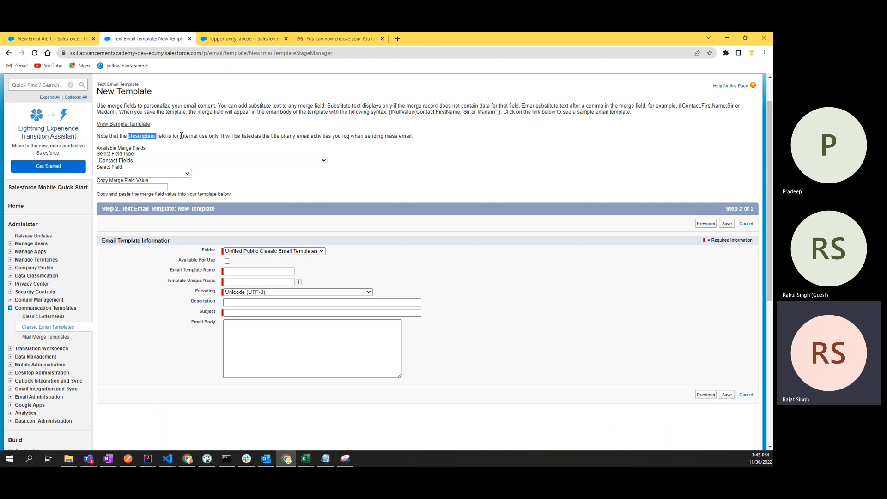
pyautogui.doubleClick(214, 136)
pyautogui.click(224, 145)
pyautogui.moveTo(224, 137); pyautogui.dragTo(413, 138)
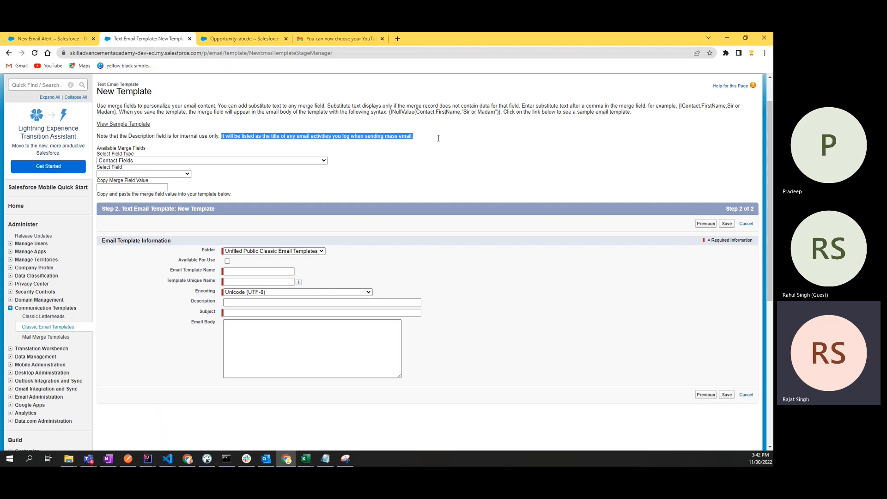
pyautogui.click(466, 143)
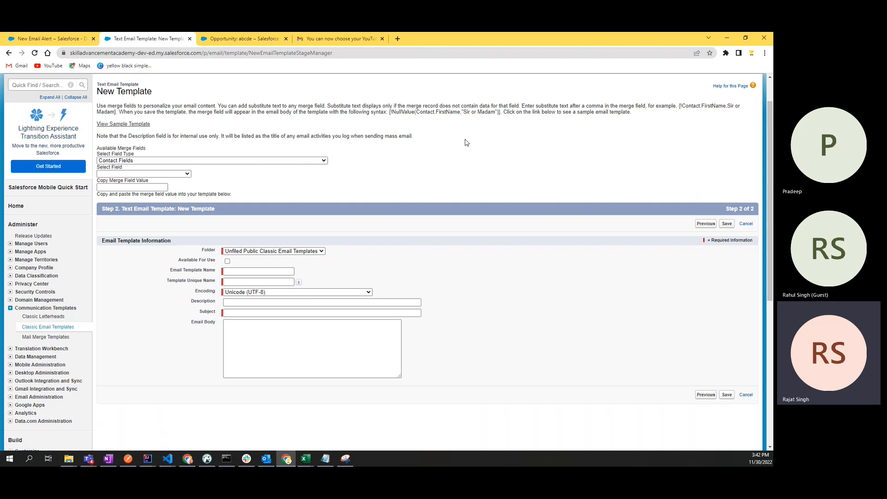
pyautogui.doubleClick(405, 136)
pyautogui.click(410, 152)
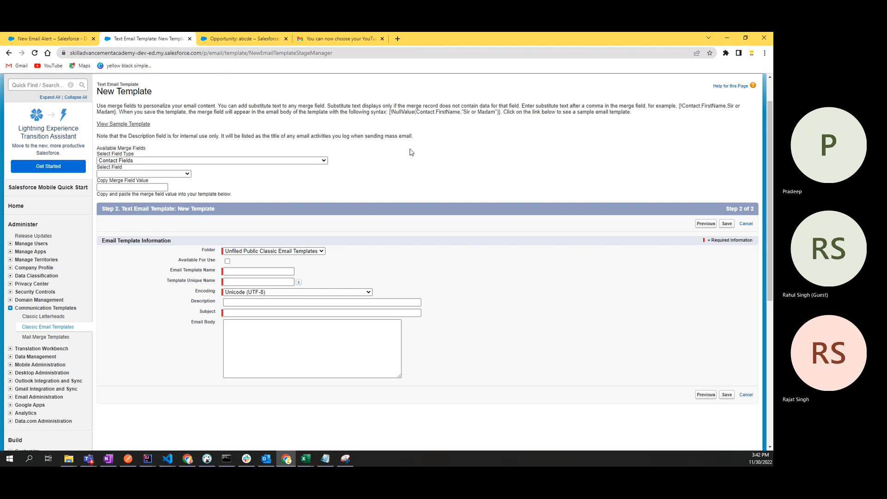
pyautogui.scroll(-1, 410, 152)
pyautogui.click(159, 120)
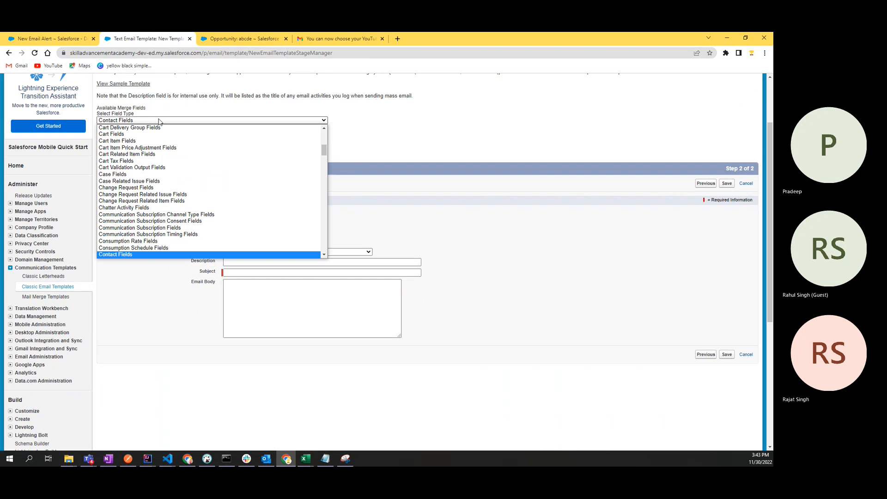
pyautogui.scroll(-4, 142, 250)
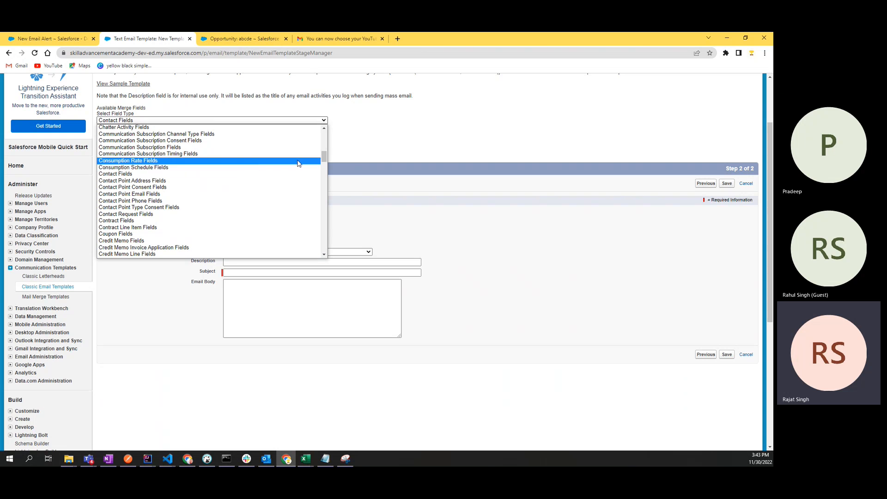
pyautogui.click(445, 144)
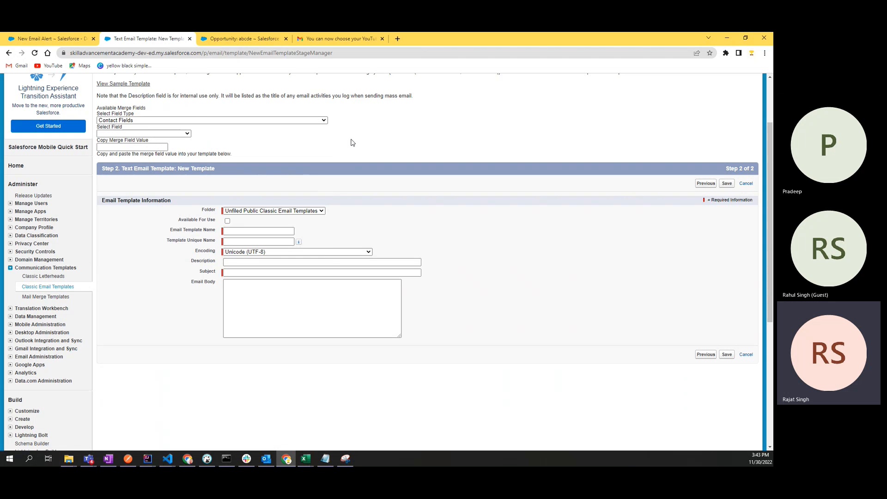
pyautogui.scroll(-2, 353, 142)
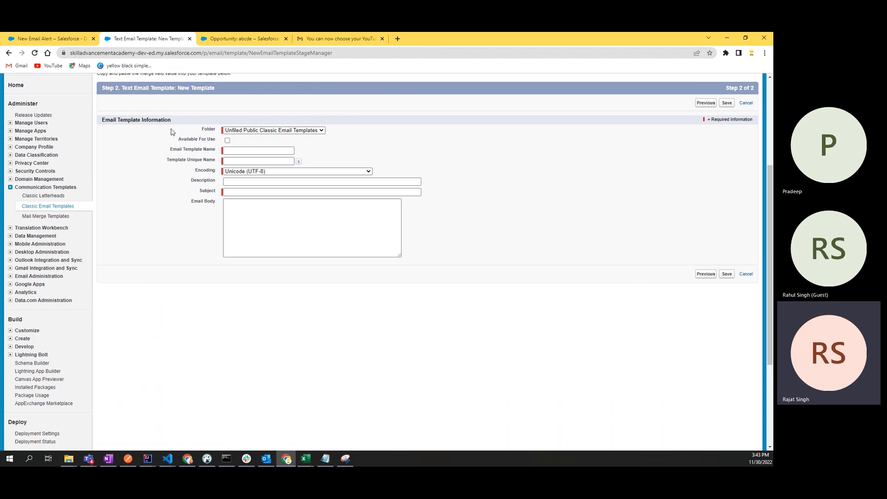
# Step: Check the folder list, keep Unfiled Public Classic Email Templates, and glance at the name fields
pyautogui.moveTo(154, 120); pyautogui.dragTo(185, 123)
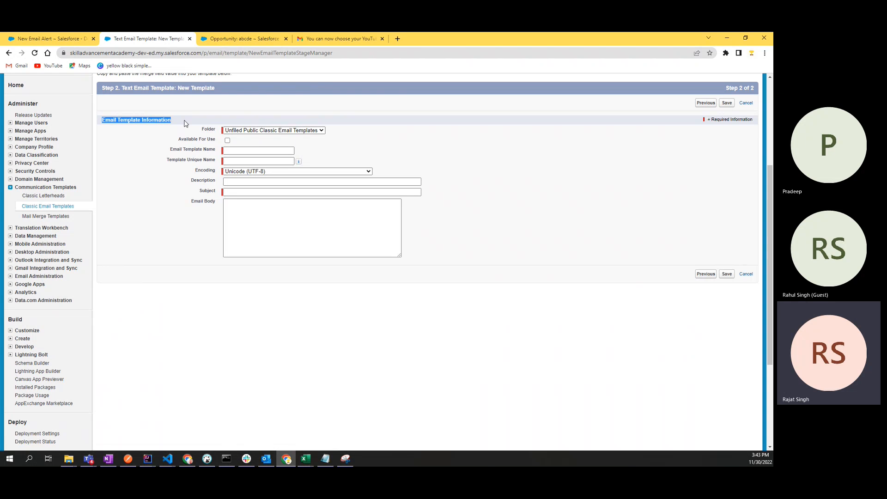
pyautogui.click(187, 124)
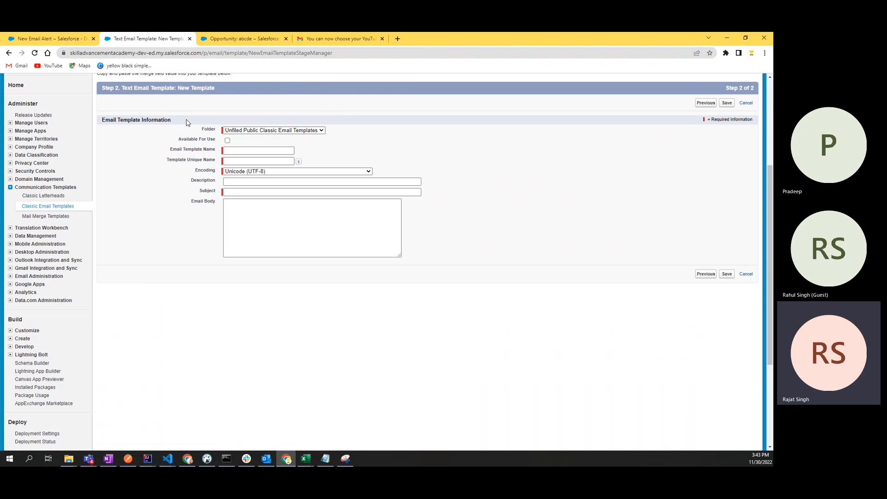
pyautogui.doubleClick(138, 119)
pyautogui.moveTo(124, 86); pyautogui.dragTo(244, 91)
pyautogui.click(244, 90)
pyautogui.click(240, 132)
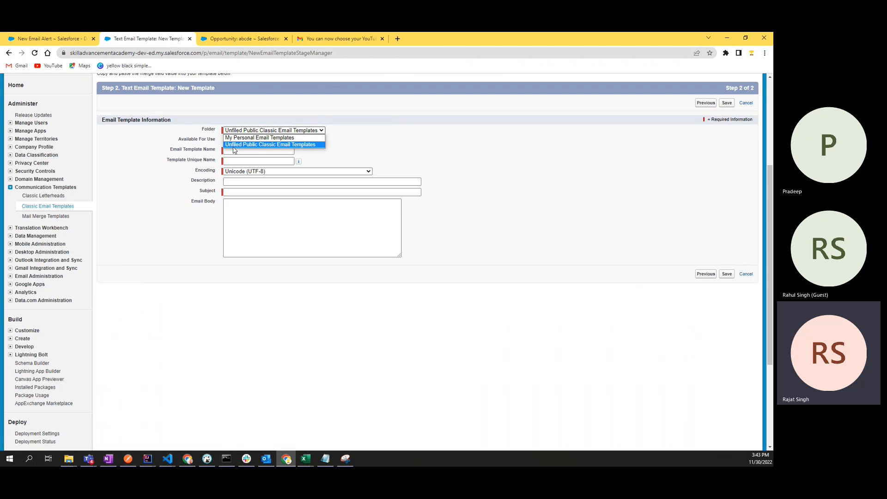
pyautogui.click(285, 144)
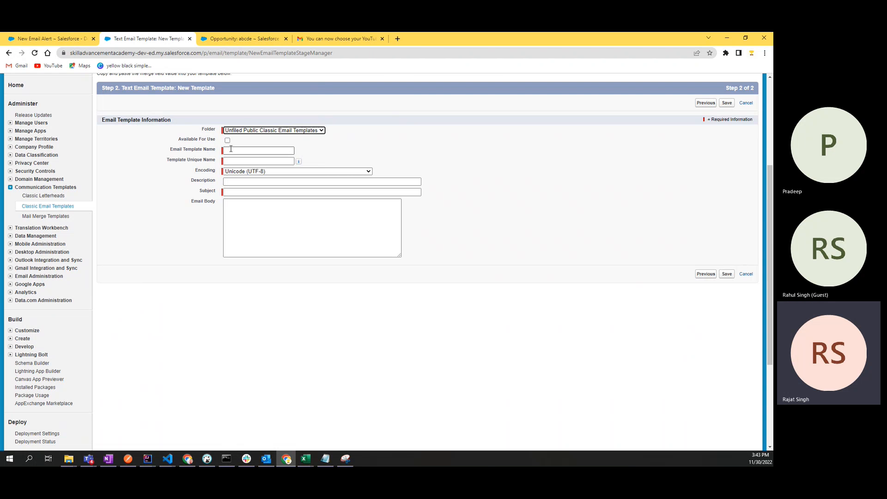
pyautogui.click(231, 151)
pyautogui.click(232, 161)
pyautogui.click(436, 121)
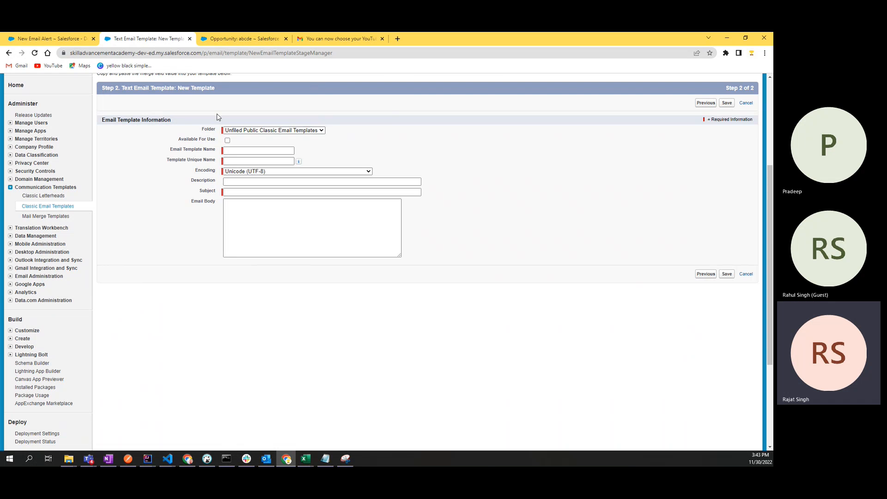
# Step: Try My Personal Email Templates, switch back to Unfiled Public Classic Email Templates, and tick Available For Use
pyautogui.click(234, 130)
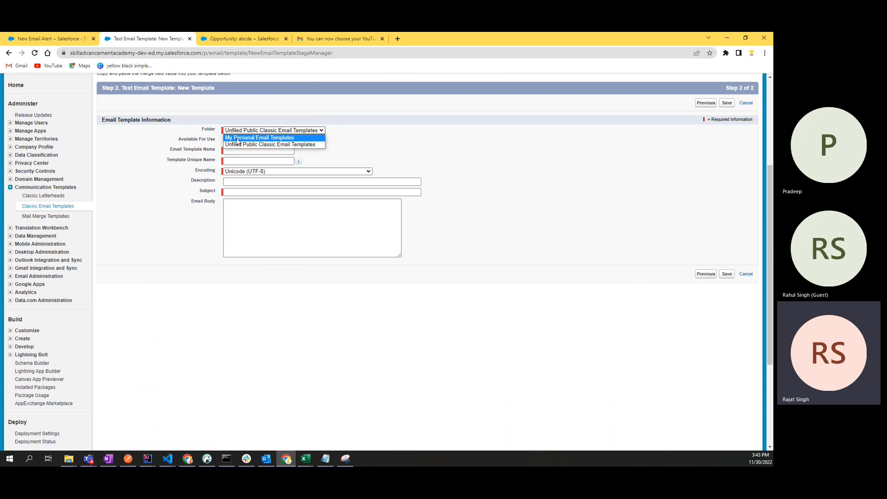
pyautogui.click(238, 138)
pyautogui.click(237, 131)
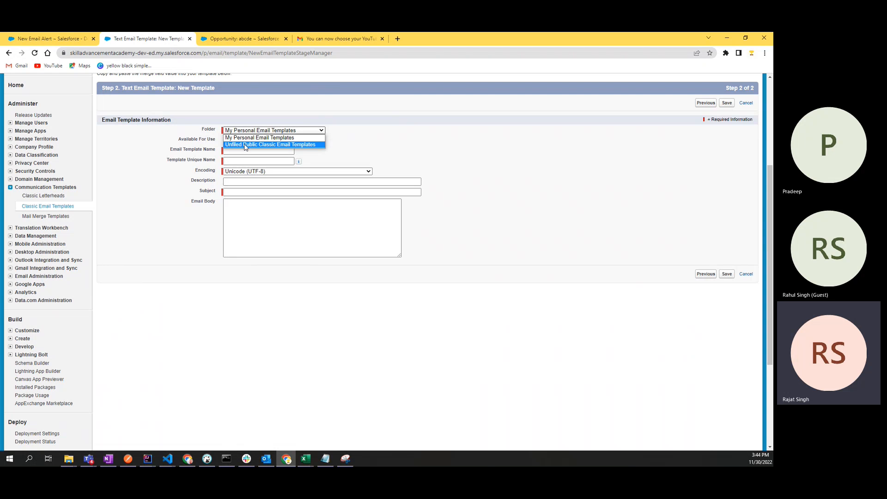
pyautogui.click(246, 145)
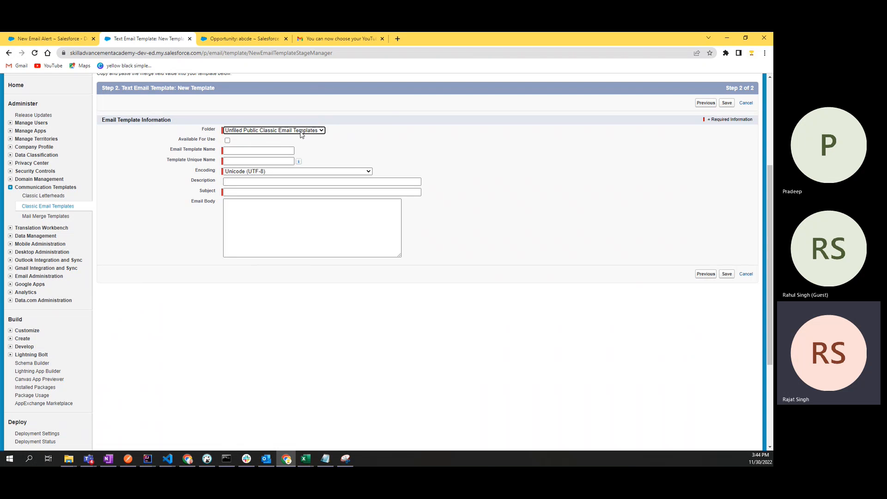
pyautogui.click(227, 141)
# Step: Enter 'opp close date expiry email template' as the template name, auto-filling the unique name
pyautogui.click(260, 151)
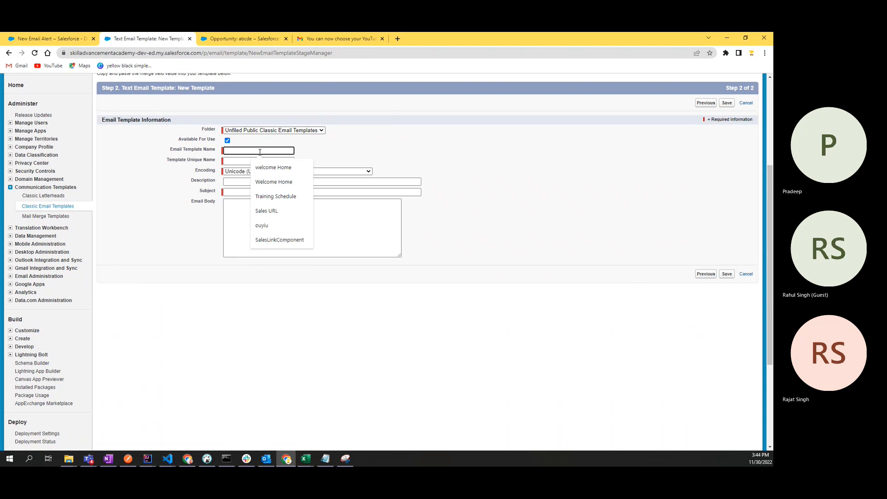
pyautogui.write('opp')
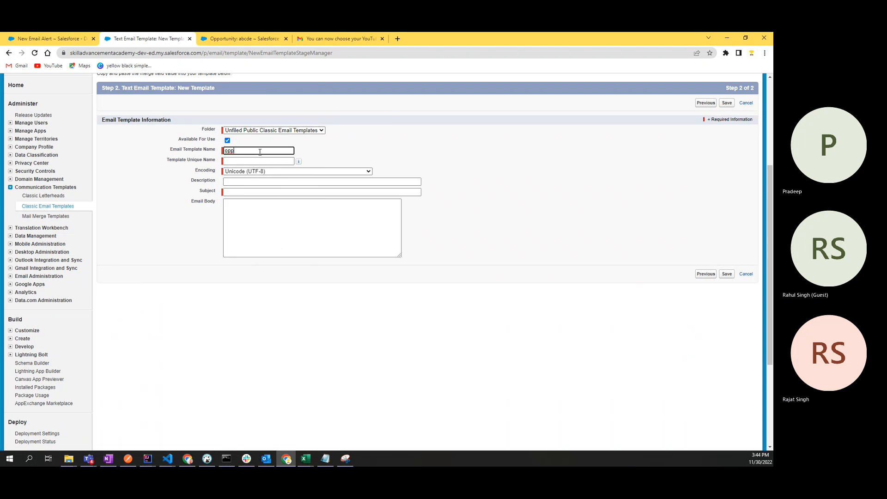
pyautogui.write(' close')
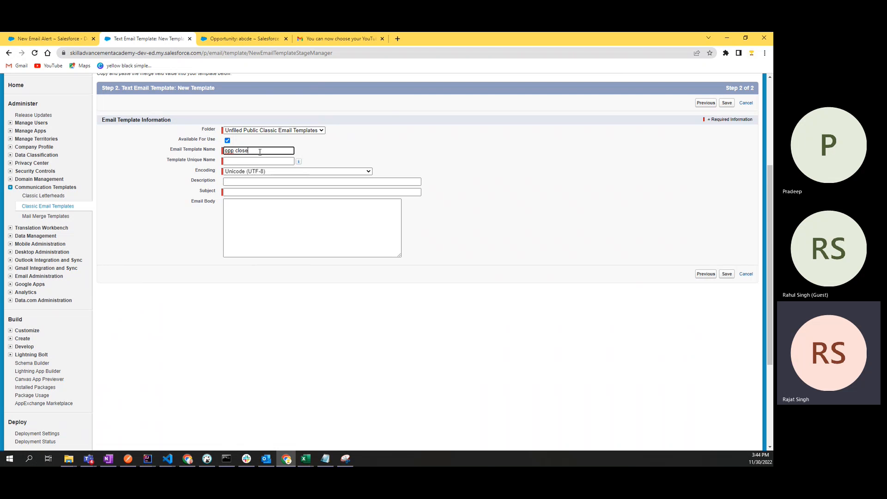
pyautogui.write(' date expiry email template')
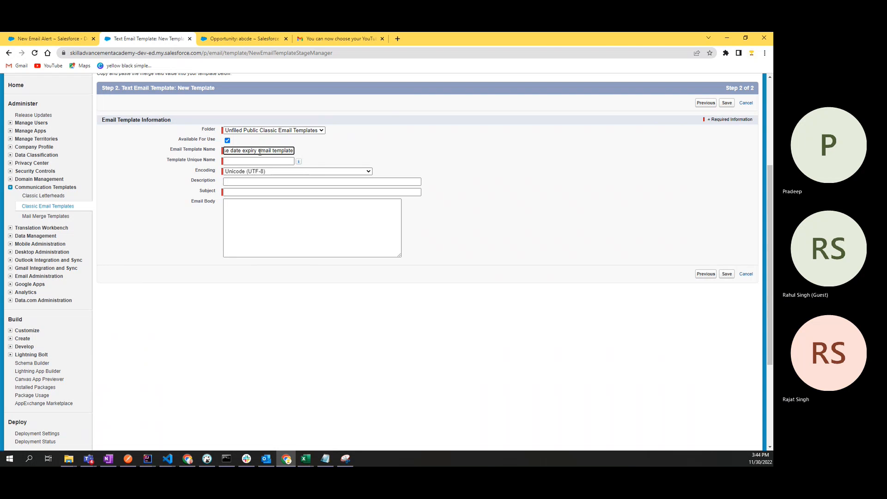
pyautogui.click(130, 211)
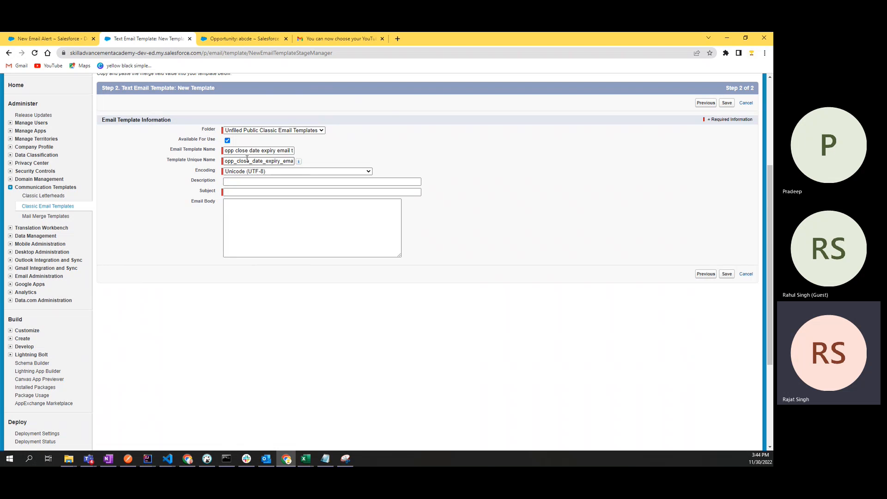
pyautogui.click(235, 192)
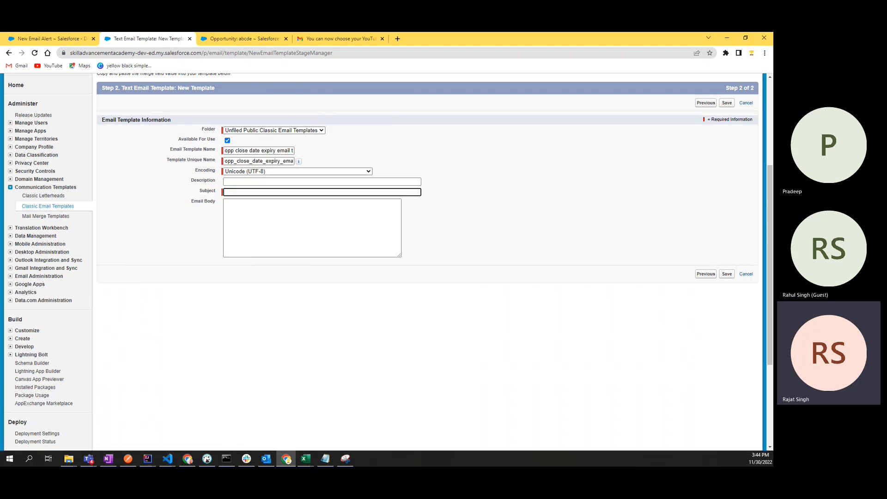
pyautogui.hotkey('alt', 'Tab')
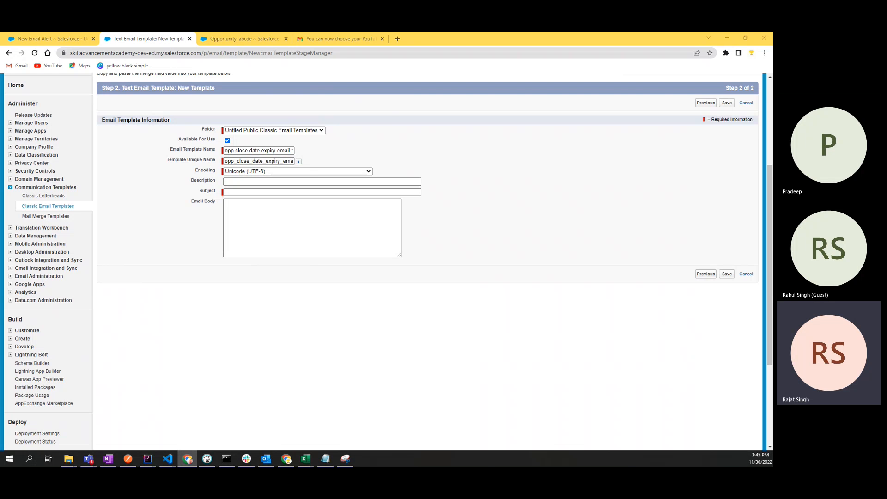
# Step: Replace the draft subject 'Last' with 'Alert :Oppotunity'
pyautogui.click(230, 191)
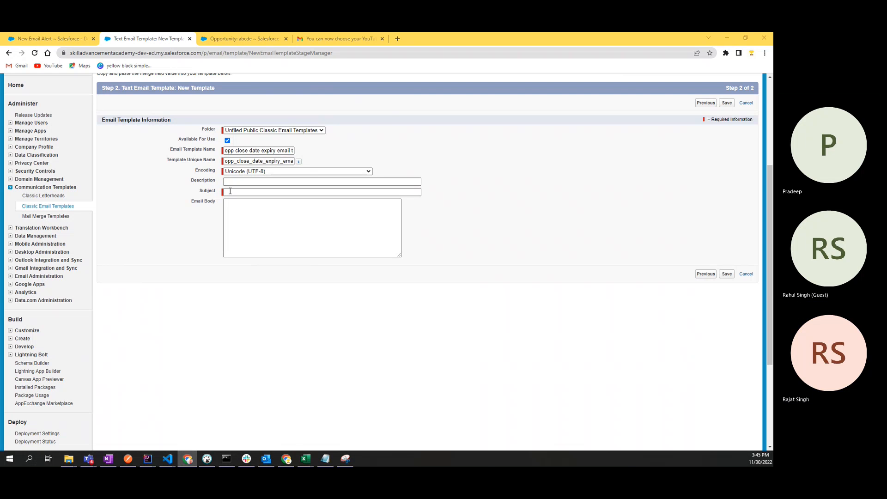
pyautogui.click(230, 192)
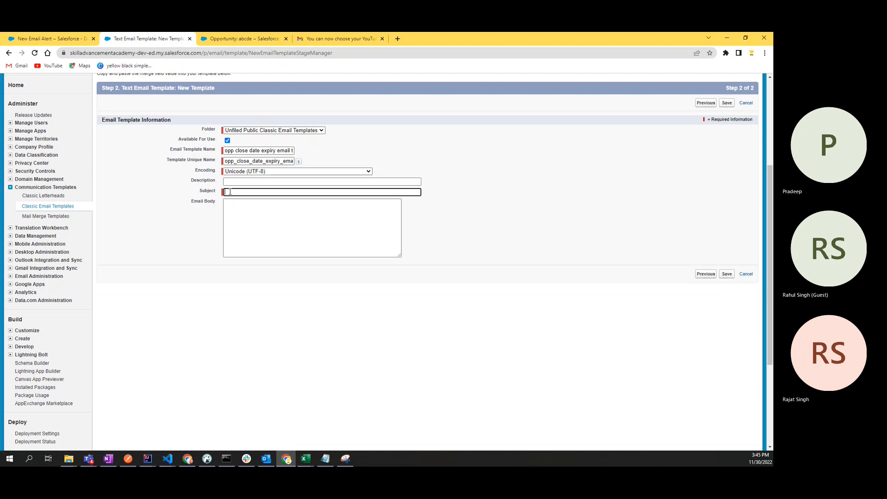
pyautogui.write('La')
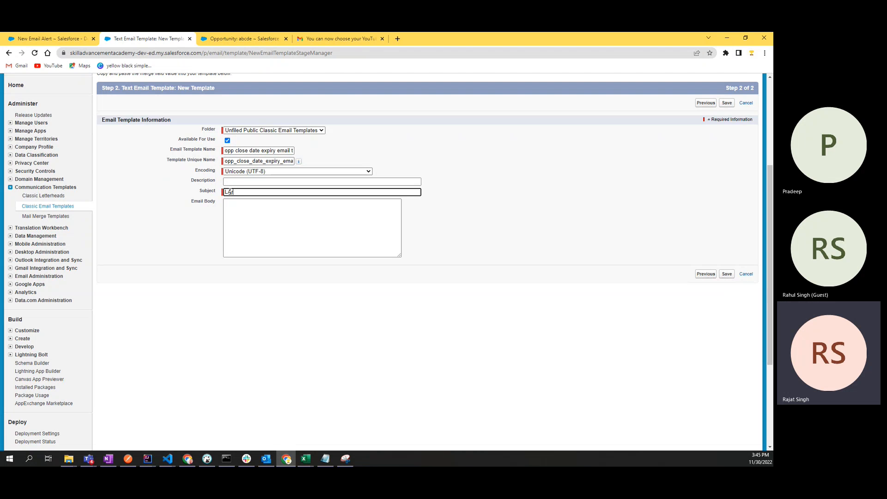
pyautogui.write('st')
pyautogui.doubleClick(230, 192)
pyautogui.write('Alert :')
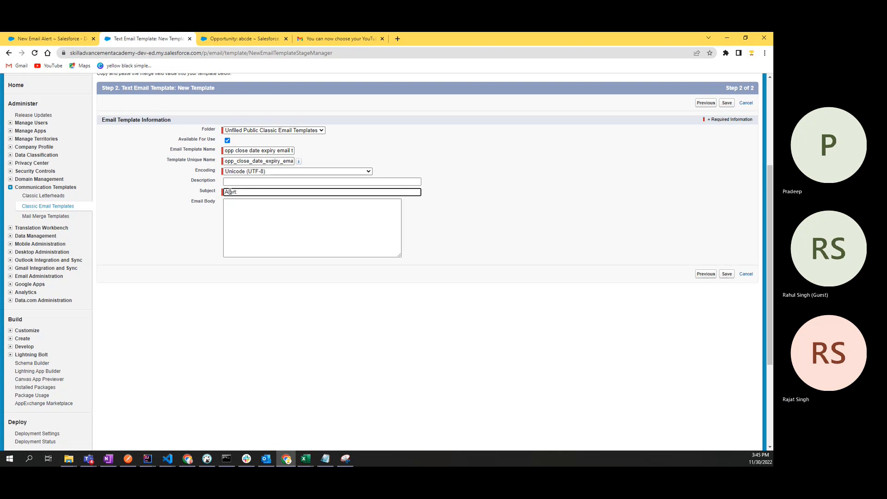
pyautogui.write('Oppotu')
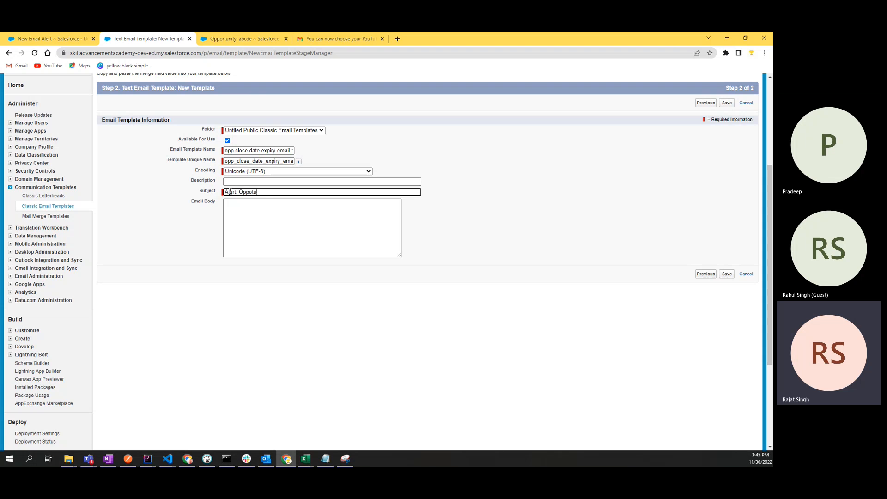
pyautogui.write('nity')
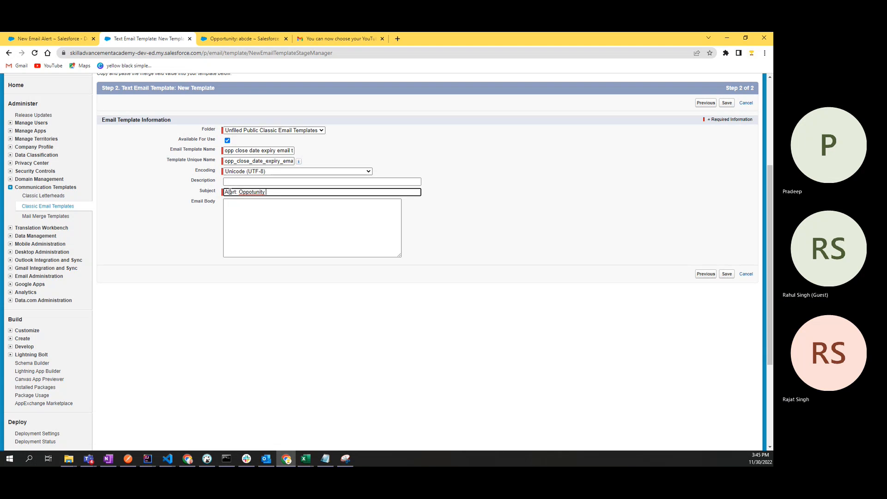
# Step: Correct the typo to 'Opportunity' using spell-check and finish the subject with 'is closing tomorrow'
pyautogui.rightClick(255, 193)
pyautogui.click(268, 198)
pyautogui.write('is closing tomorrow')
pyautogui.click(330, 204)
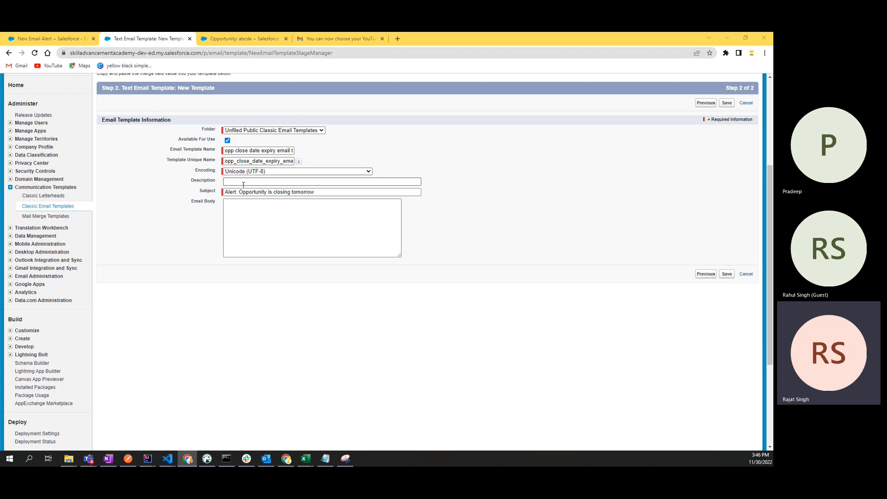
pyautogui.click(266, 192)
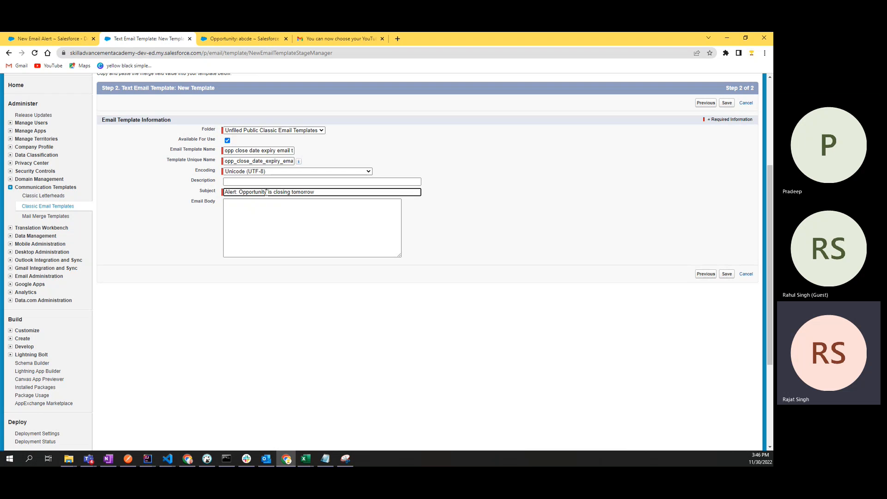
pyautogui.moveTo(267, 193); pyautogui.dragTo(269, 193)
# Step: Check the greeting of the YouTube handle email in Gmail, then return to the abcde opportunity record
pyautogui.moveTo(266, 192); pyautogui.dragTo(268, 192)
pyautogui.click(333, 38)
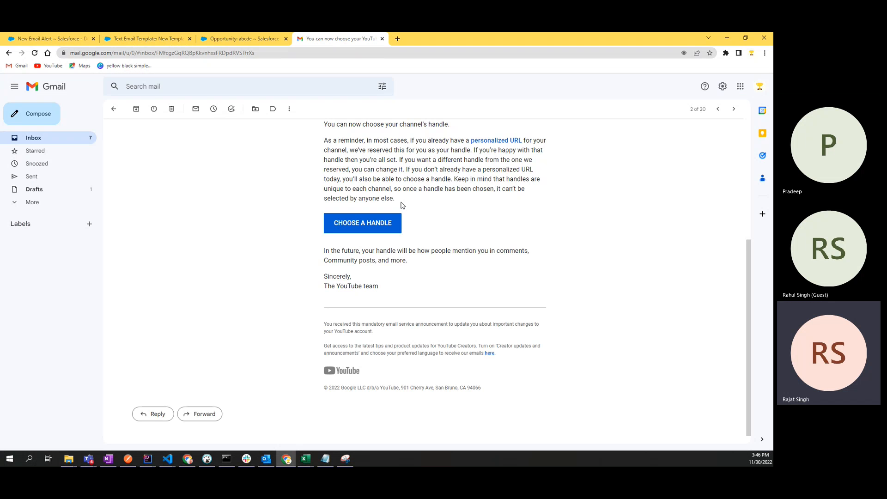
pyautogui.scroll(5, 400, 205)
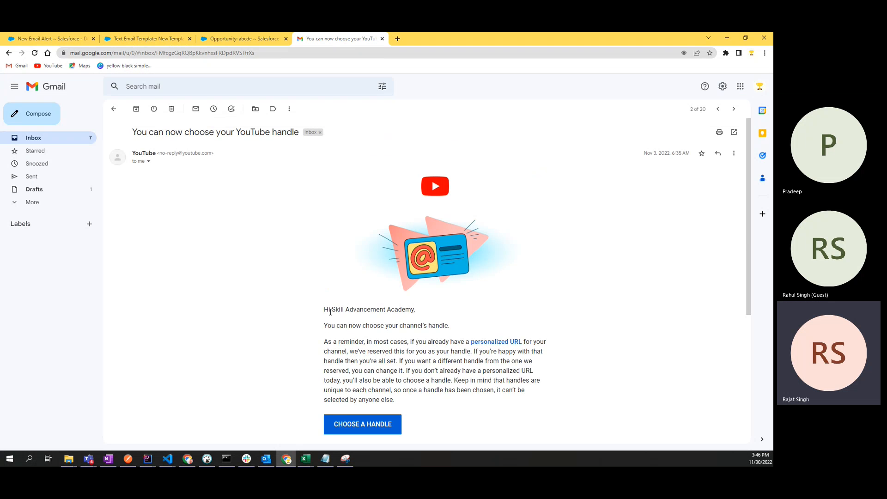
pyautogui.moveTo(331, 310); pyautogui.dragTo(414, 309)
pyautogui.click(415, 309)
pyautogui.click(228, 39)
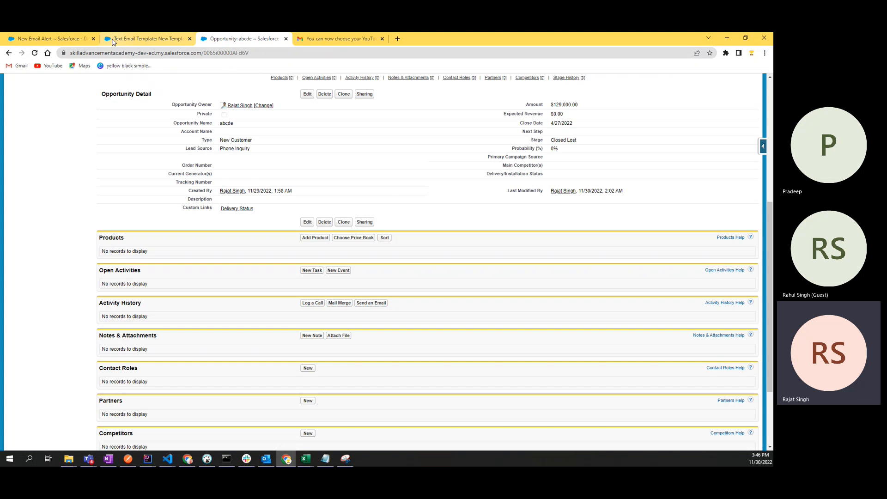
# Step: Compare the subject's 'Opportunity' wording with the abcde record's name, then open Opportunities home
pyautogui.click(143, 39)
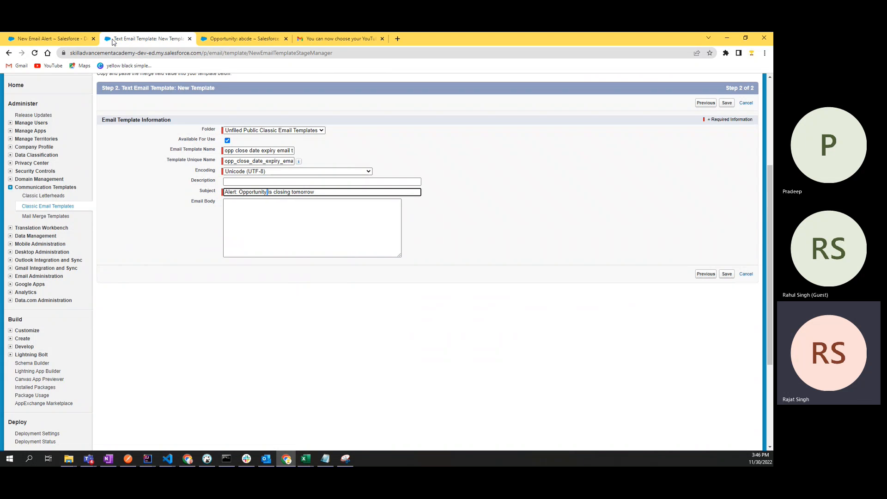
pyautogui.click(268, 192)
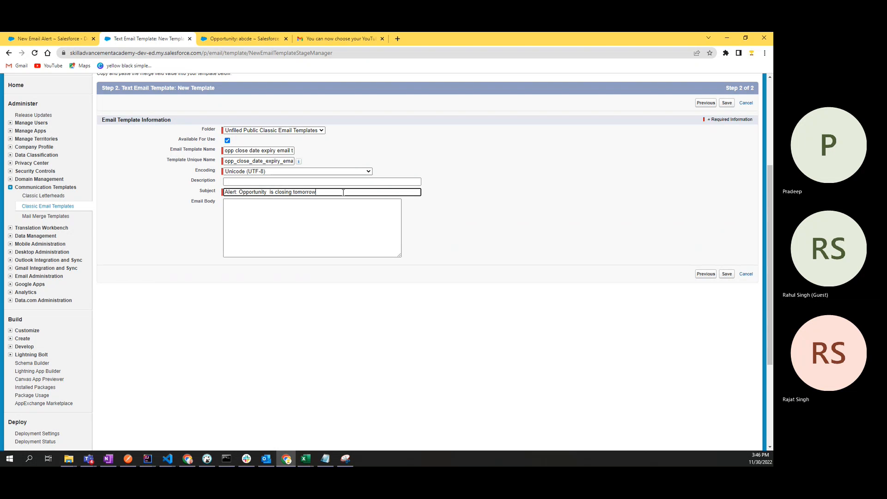
pyautogui.doubleClick(257, 193)
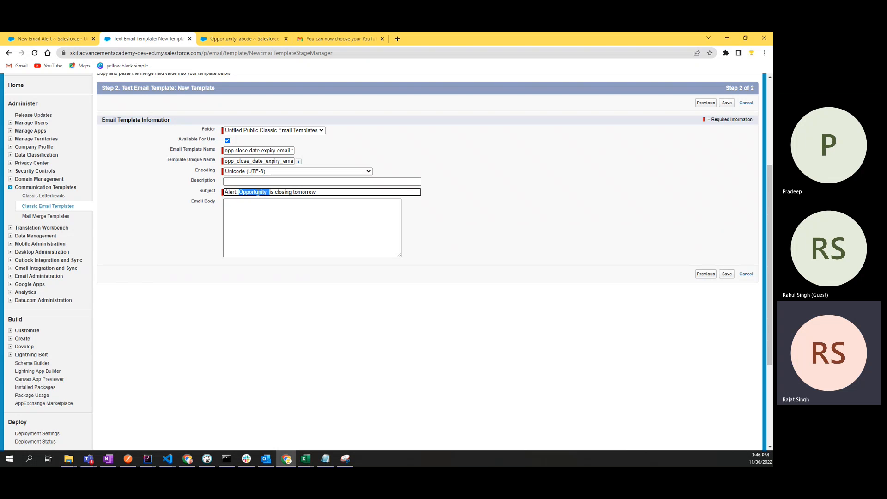
pyautogui.click(231, 39)
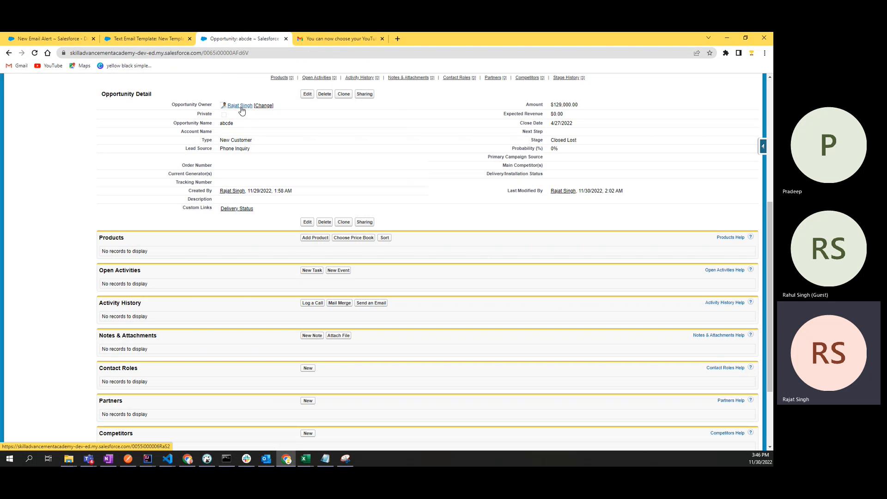
pyautogui.moveTo(240, 109)
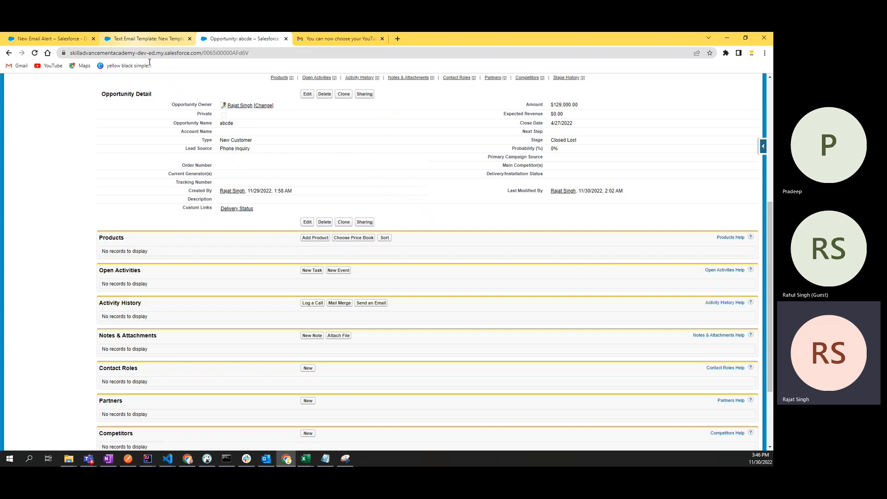
pyautogui.scroll(5, 147, 134)
pyautogui.moveTo(147, 134); pyautogui.dragTo(116, 132)
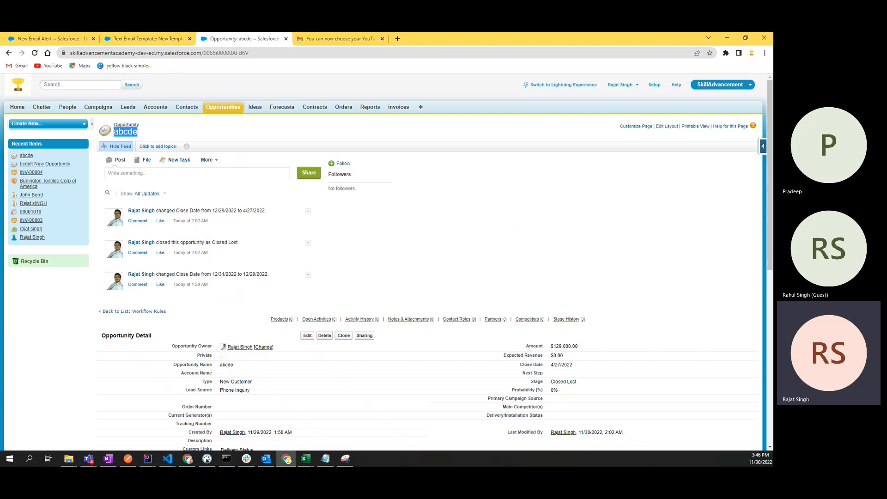
pyautogui.click(225, 108)
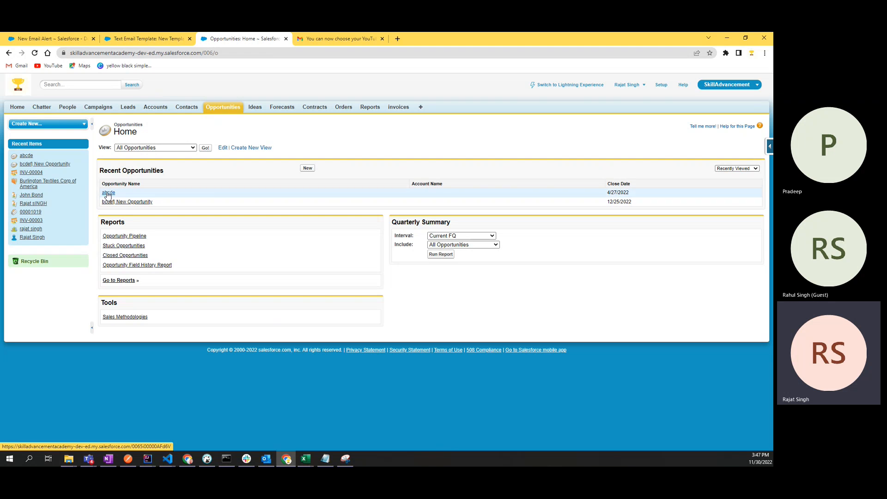
# Step: Back in the text email template, open the Select Field Type list under Available Merge Fields
pyautogui.click(146, 38)
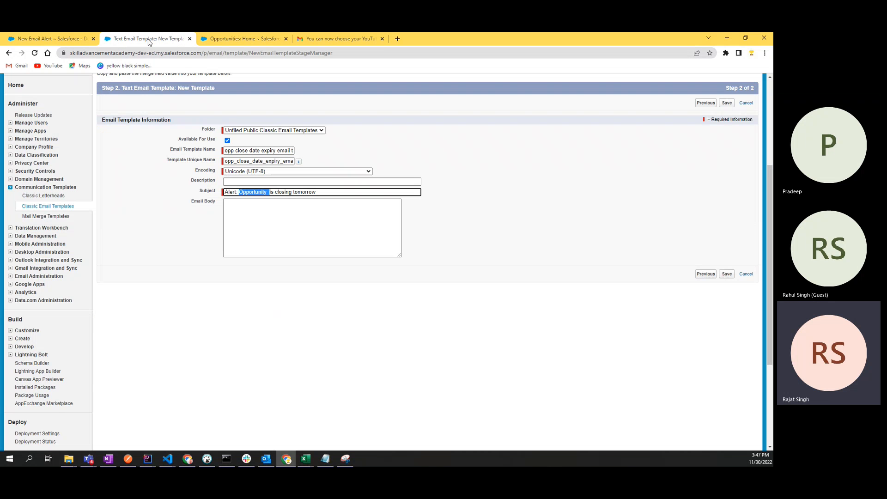
pyautogui.click(268, 192)
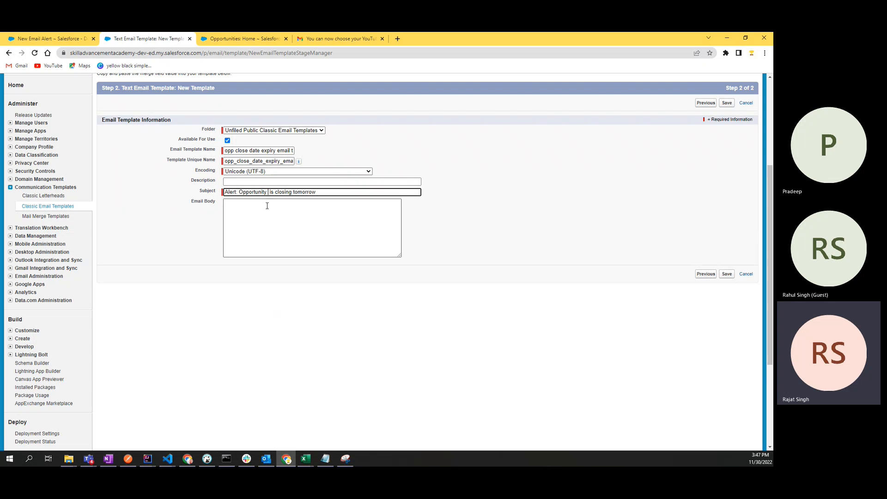
pyautogui.scroll(2, 194, 187)
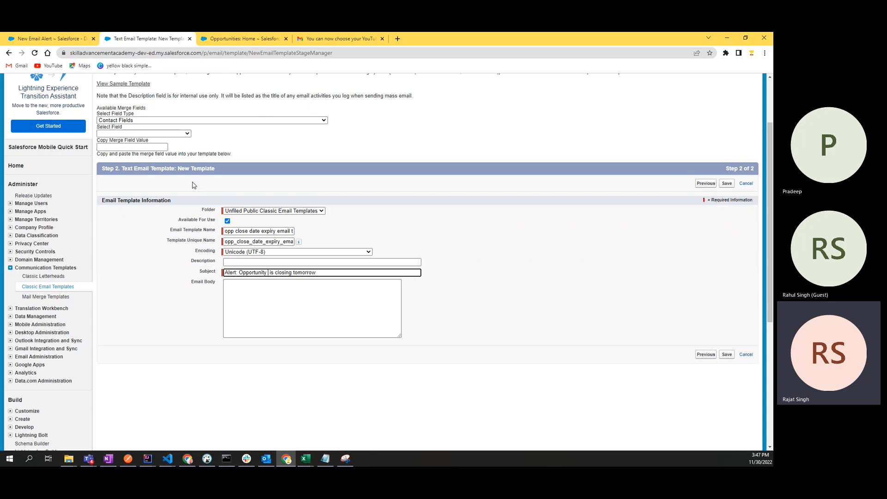
pyautogui.click(121, 120)
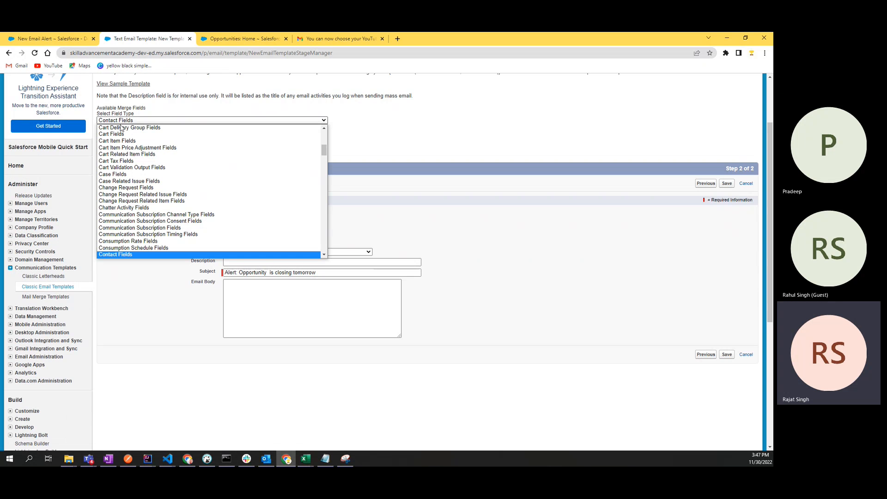
# Step: Choose Opportunity Fields as the merge field type
pyautogui.scroll(-5, 137, 234)
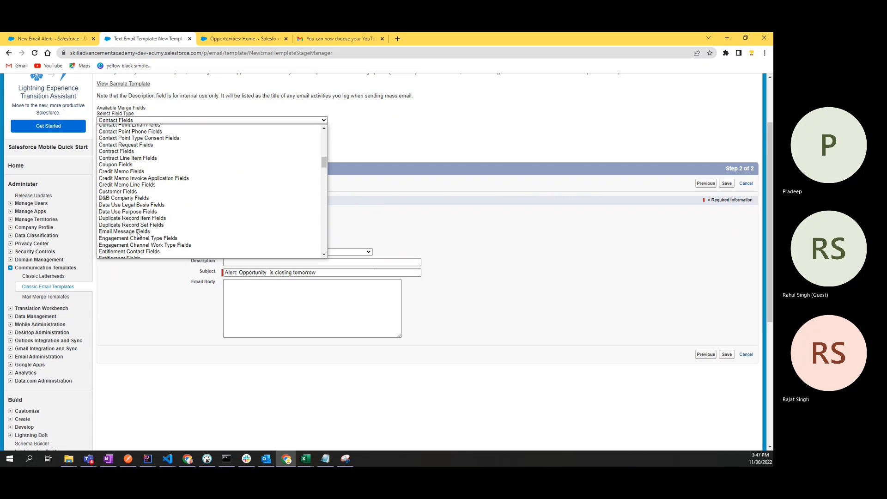
pyautogui.scroll(-4, 137, 234)
pyautogui.scroll(-4, 138, 234)
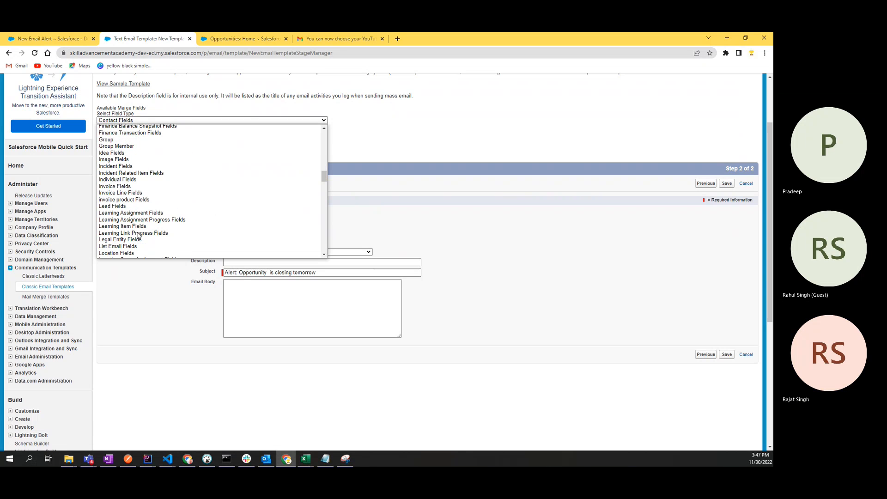
pyautogui.write('op')
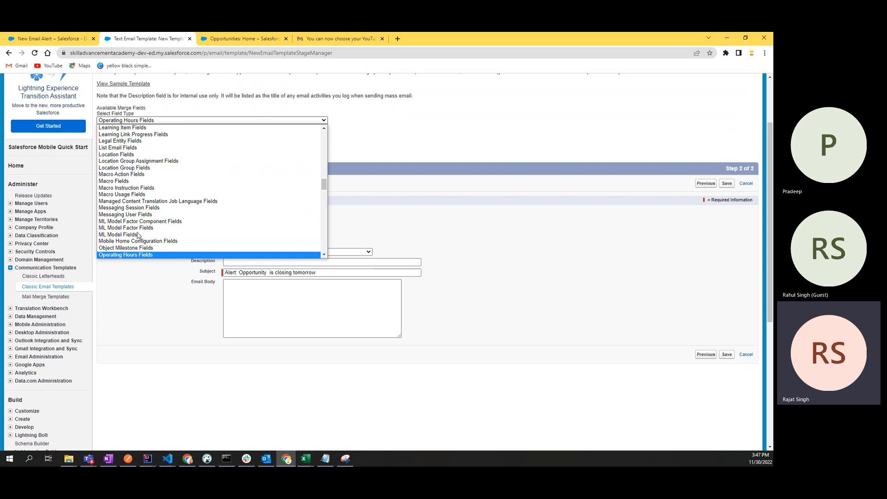
pyautogui.press('Down')
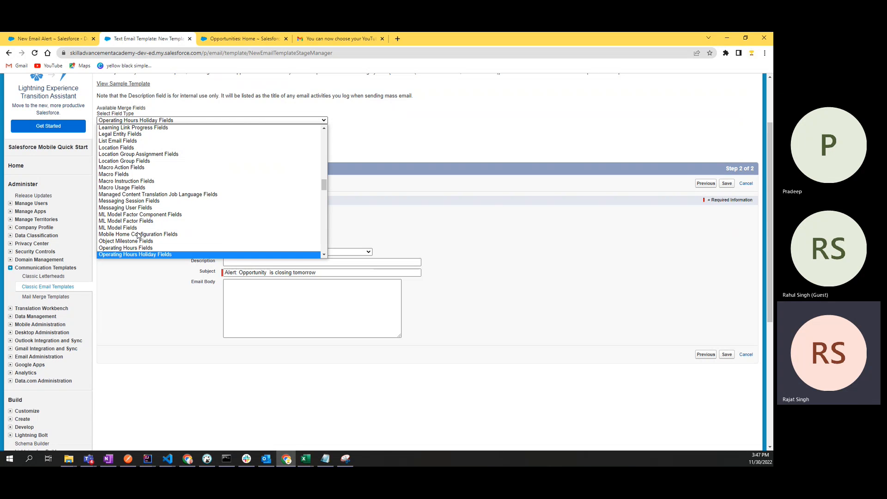
pyautogui.press('Down')
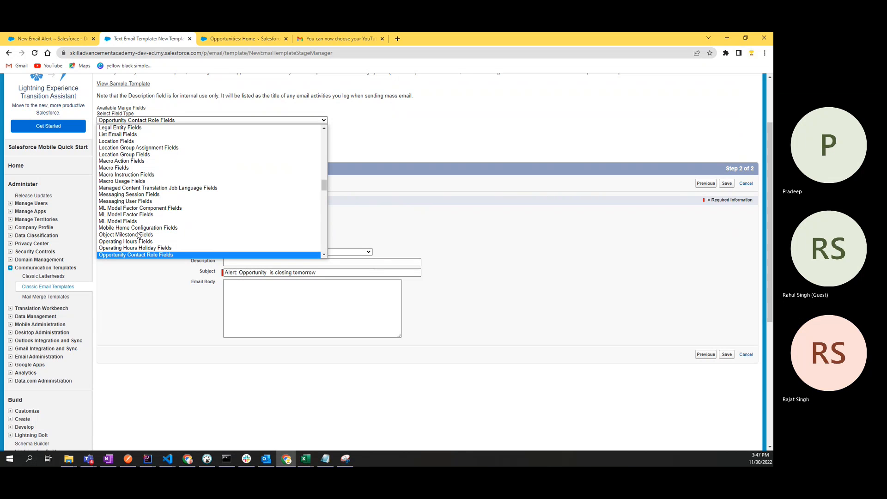
pyautogui.press('Down')
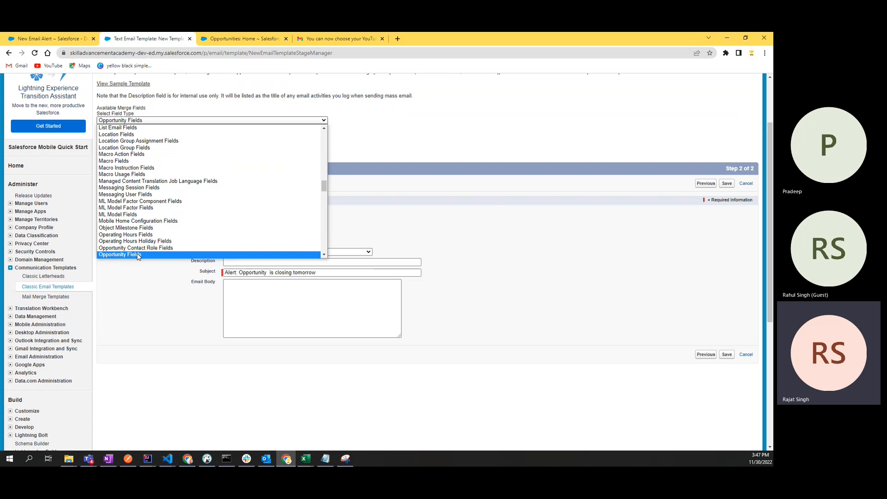
pyautogui.click(138, 256)
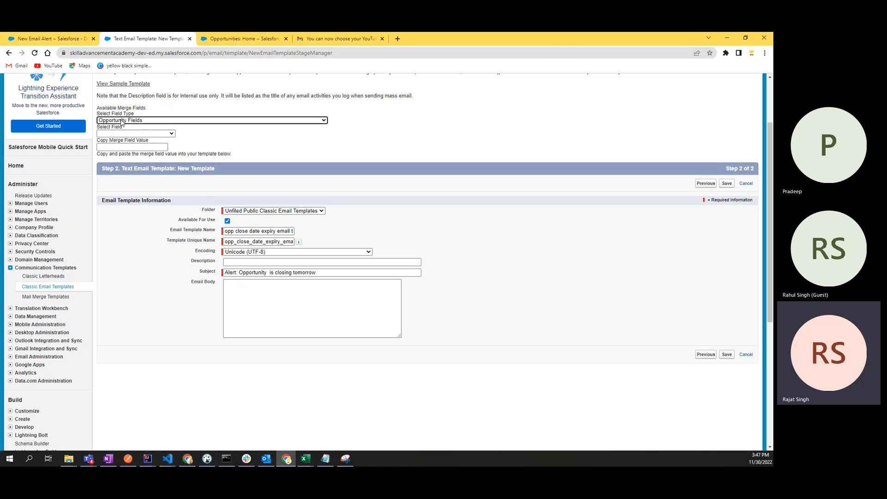
# Step: Pick Opportunity Name as the field and select the generated {!Opportunity.Name} value
pyautogui.click(267, 272)
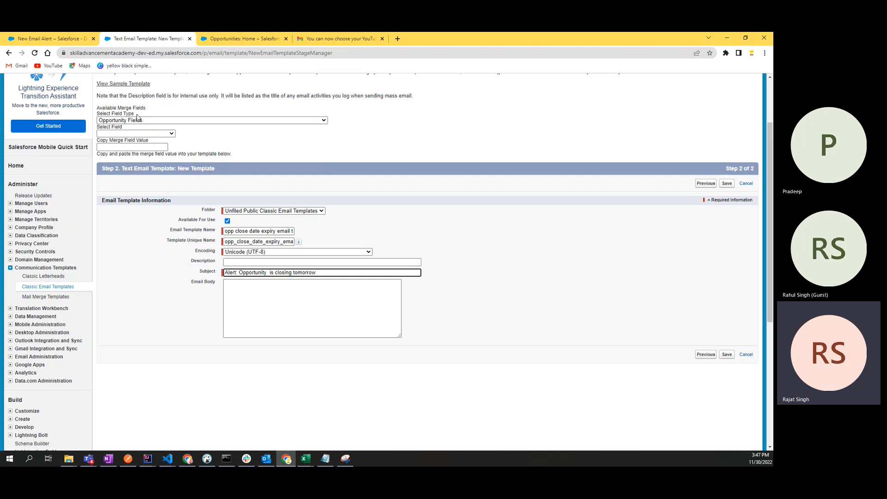
pyautogui.click(118, 120)
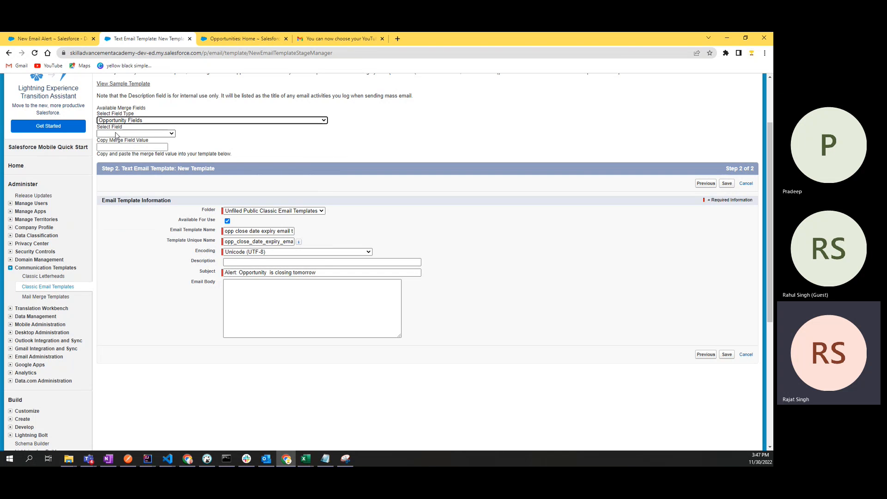
pyautogui.click(116, 133)
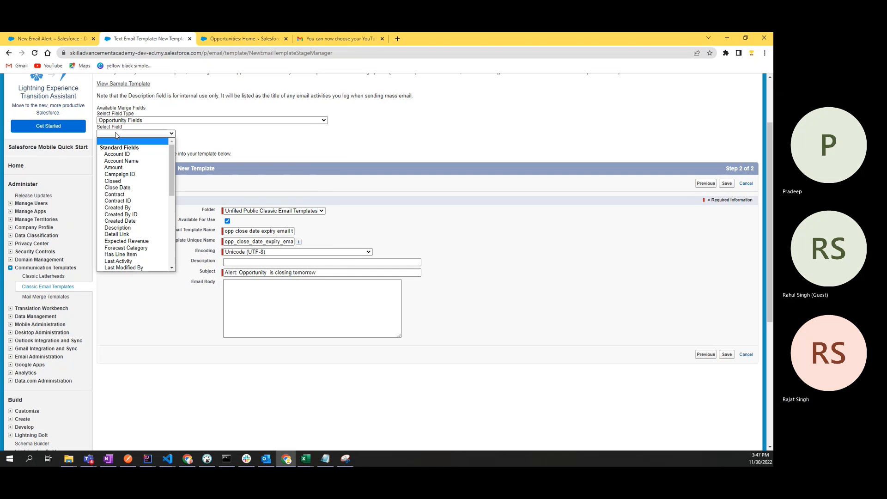
pyautogui.click(116, 134)
pyautogui.click(116, 134)
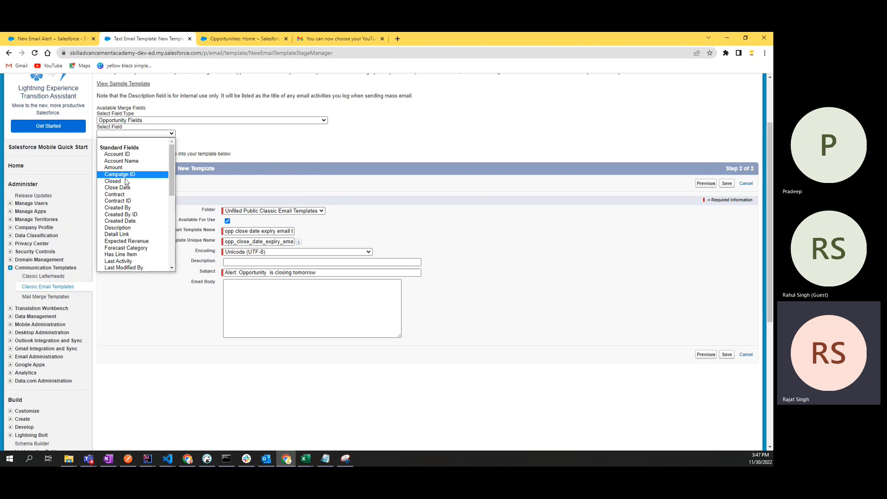
pyautogui.scroll(-5, 132, 203)
pyautogui.scroll(-1, 134, 207)
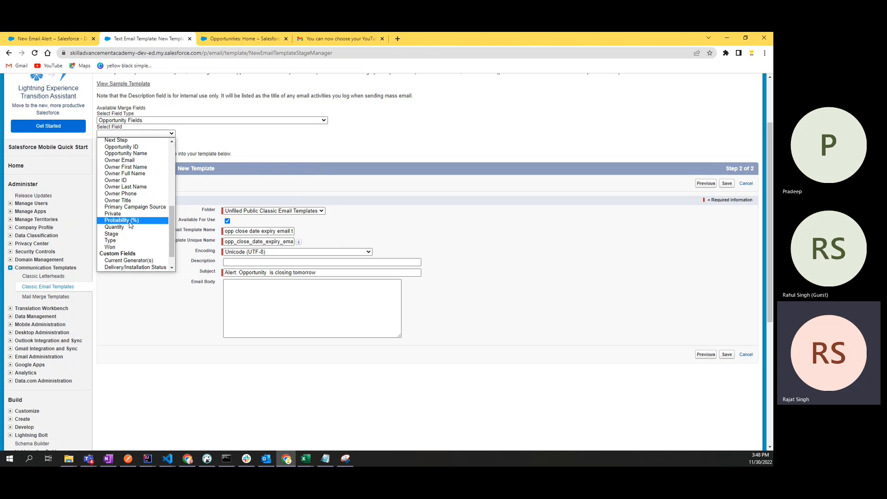
pyautogui.scroll(8, 131, 212)
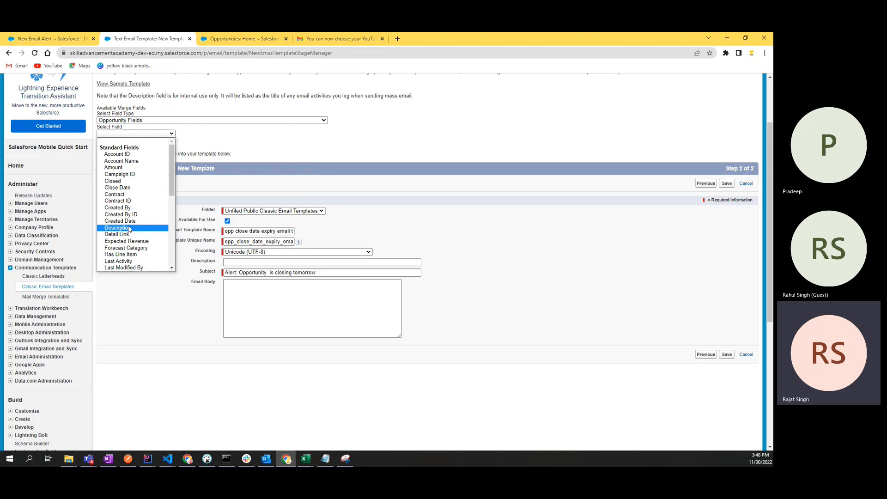
pyautogui.moveTo(172, 190); pyautogui.dragTo(172, 211)
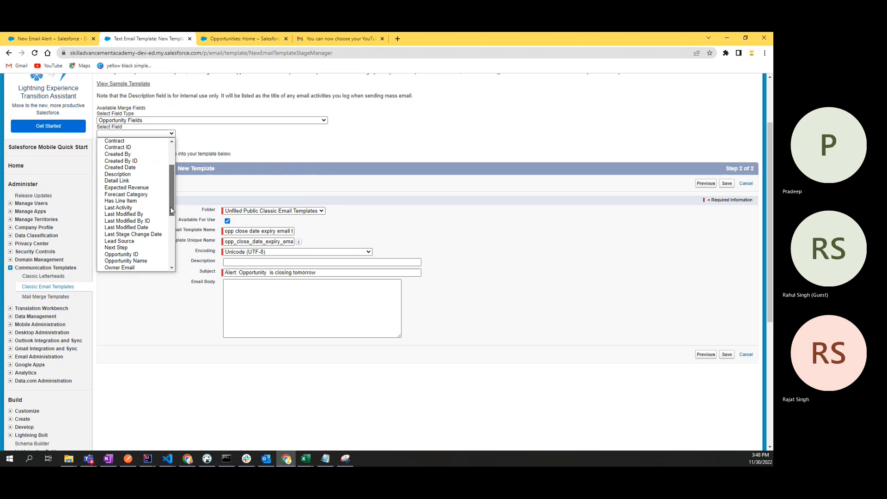
pyautogui.click(138, 261)
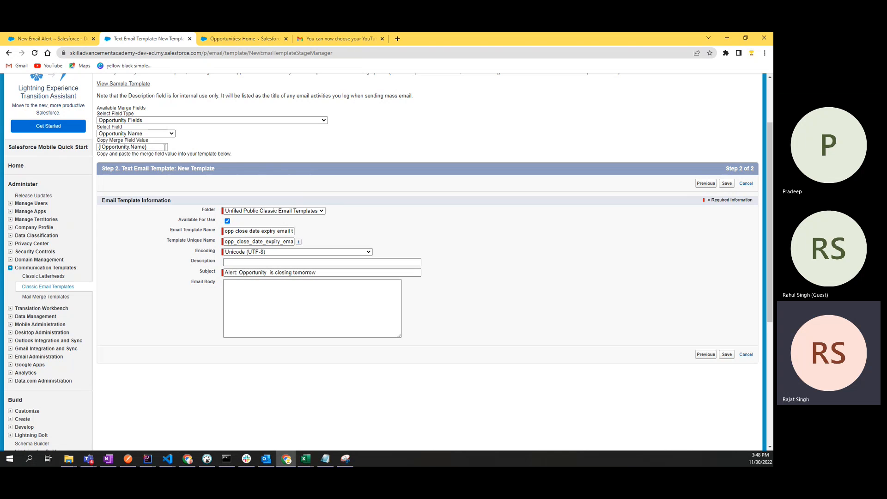
pyautogui.moveTo(165, 147); pyautogui.dragTo(98, 147)
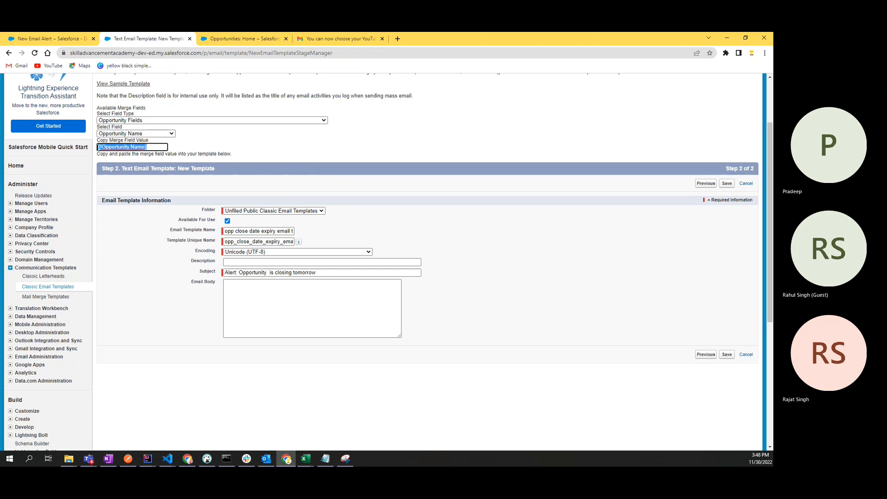
# Step: Copy {!Opportunity.Name} and paste it into the subject right after 'Opportunity'
pyautogui.click(117, 144)
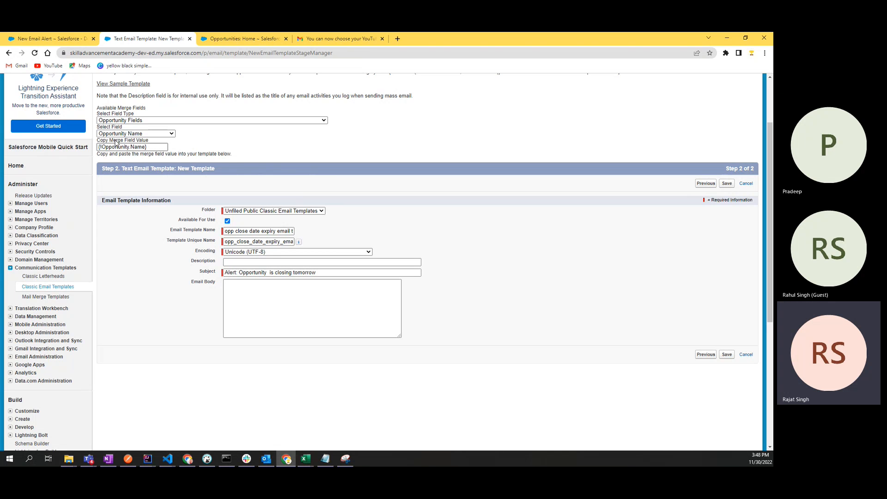
pyautogui.click(150, 134)
pyautogui.click(219, 134)
pyautogui.moveTo(158, 146); pyautogui.dragTo(97, 147)
pyautogui.hotkey('ctrl', 'c')
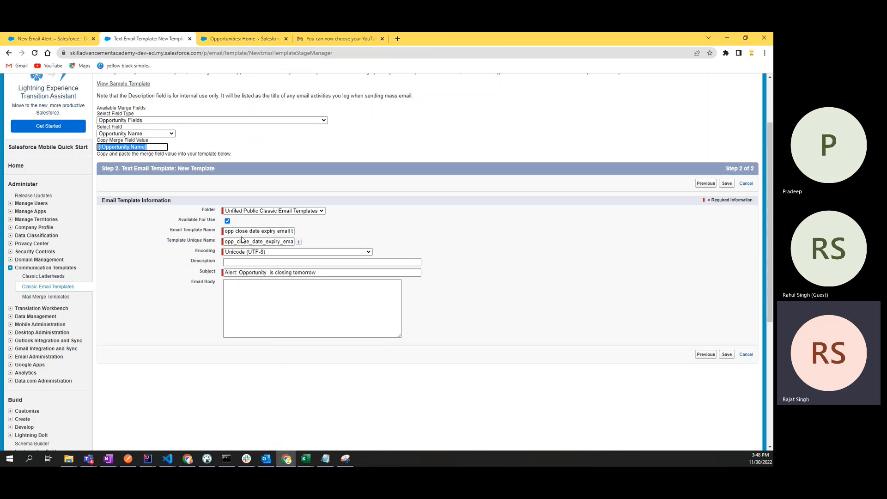
pyautogui.click(268, 273)
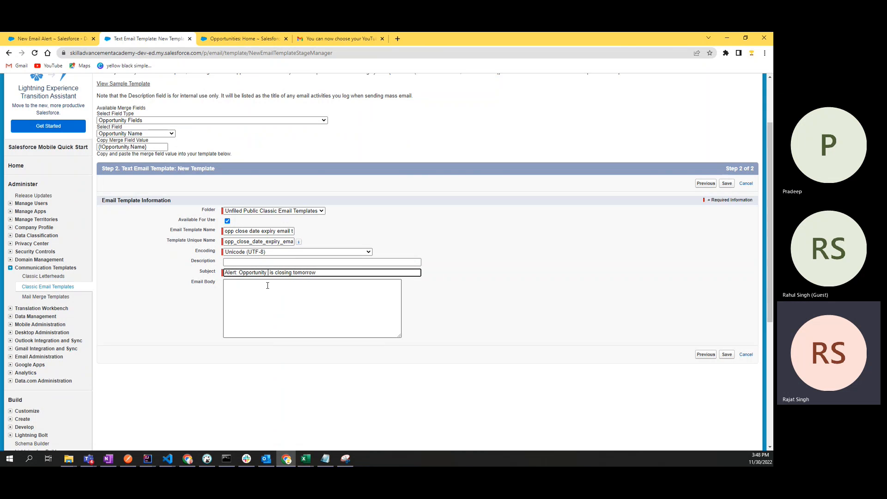
pyautogui.hotkey('ctrl', 'v')
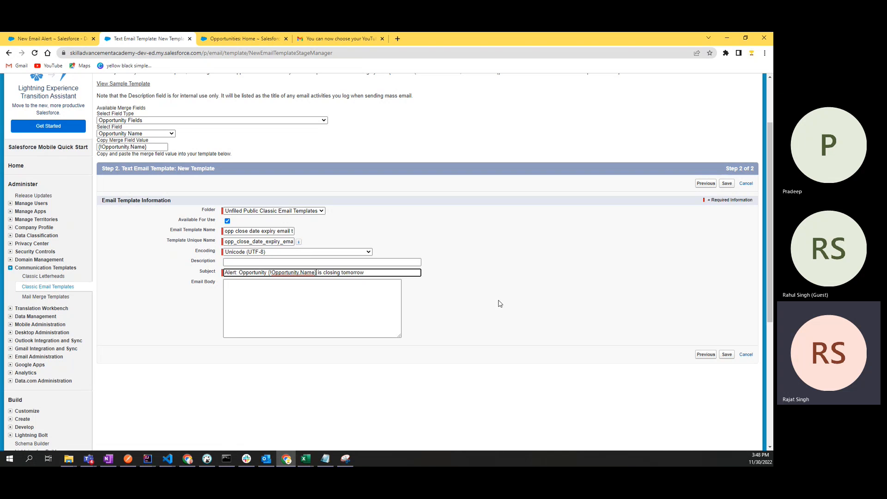
pyautogui.click(498, 303)
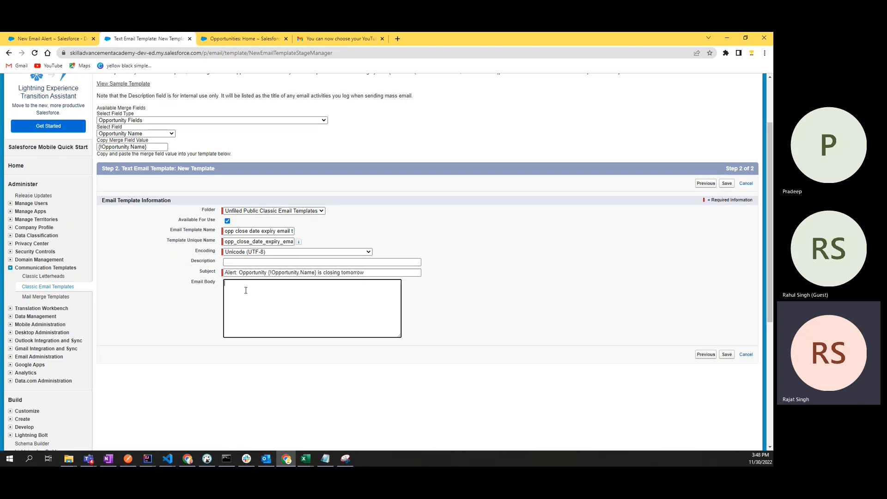
# Step: Check the subject now reads 'Alert: Opportunity {!Opportunity.Name} is closing tomorrow', then go to Opportunities home
pyautogui.doubleClick(248, 273)
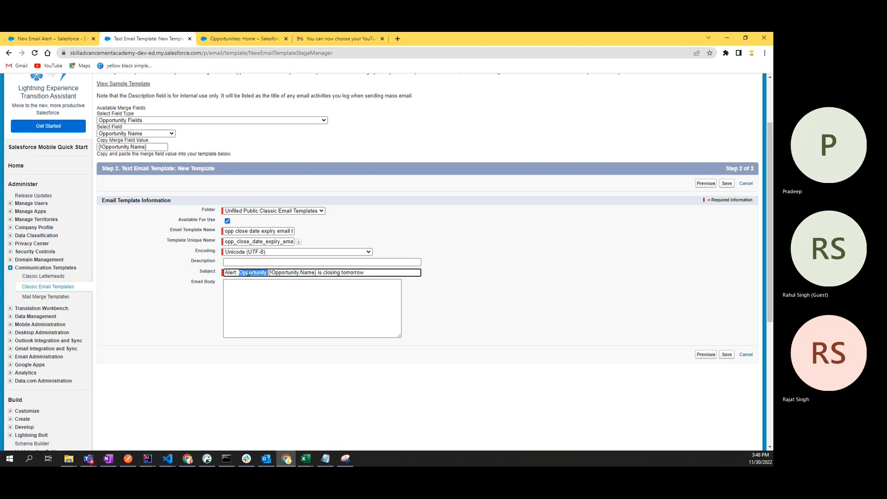
pyautogui.doubleClick(234, 273)
pyautogui.click(242, 273)
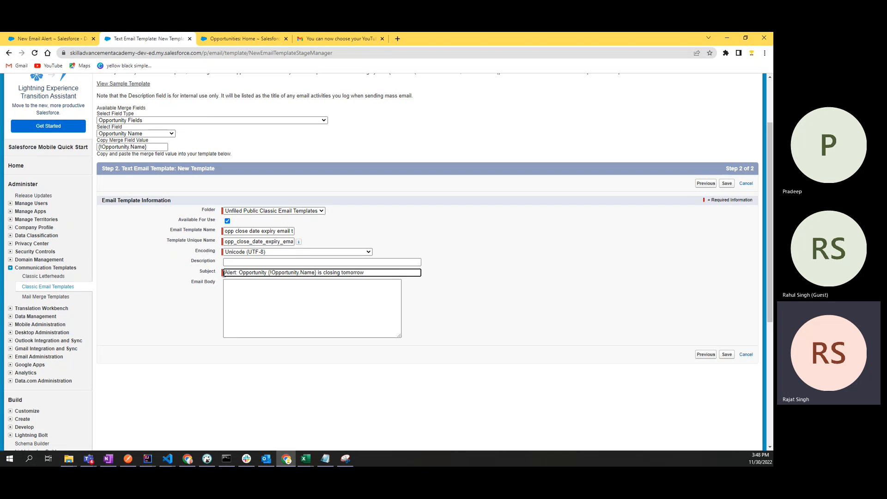
pyautogui.moveTo(240, 273); pyautogui.dragTo(232, 273)
pyautogui.doubleClick(256, 273)
pyautogui.click(268, 273)
pyautogui.keyDown('shift'); pyautogui.click(318, 273); pyautogui.keyUp('shift')
pyautogui.click(271, 39)
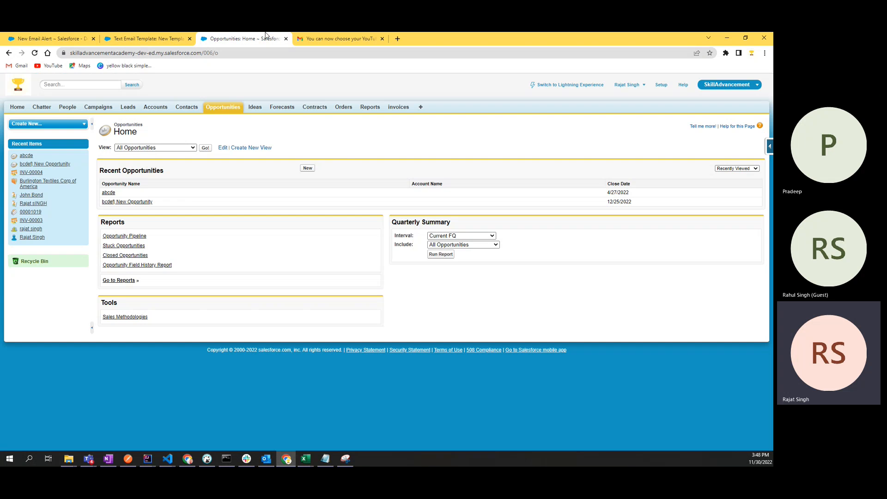
# Step: Switch between Opportunities home and the template form, rechecking the subject's 'Opportunity' wording
pyautogui.doubleClick(111, 193)
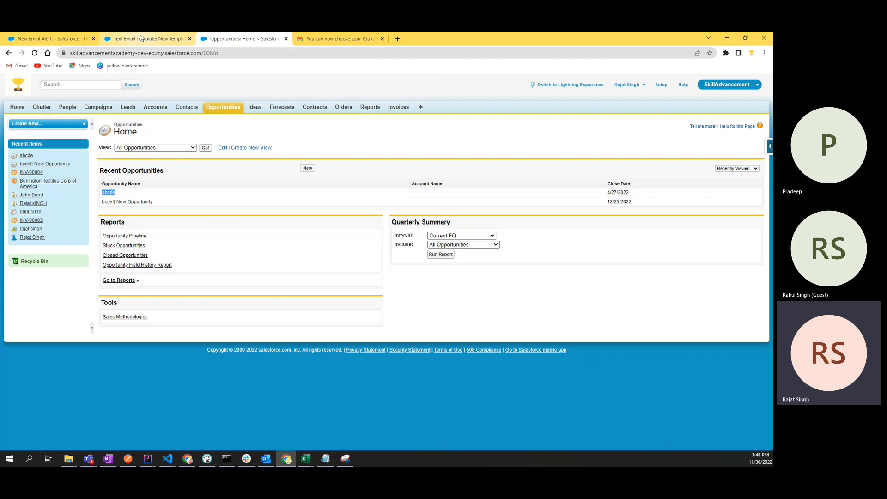
pyautogui.click(140, 38)
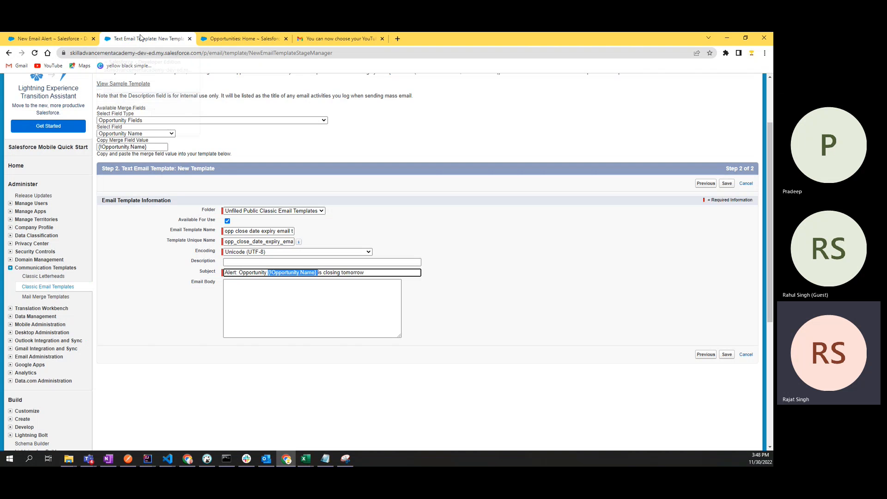
pyautogui.doubleClick(254, 273)
pyautogui.click(245, 39)
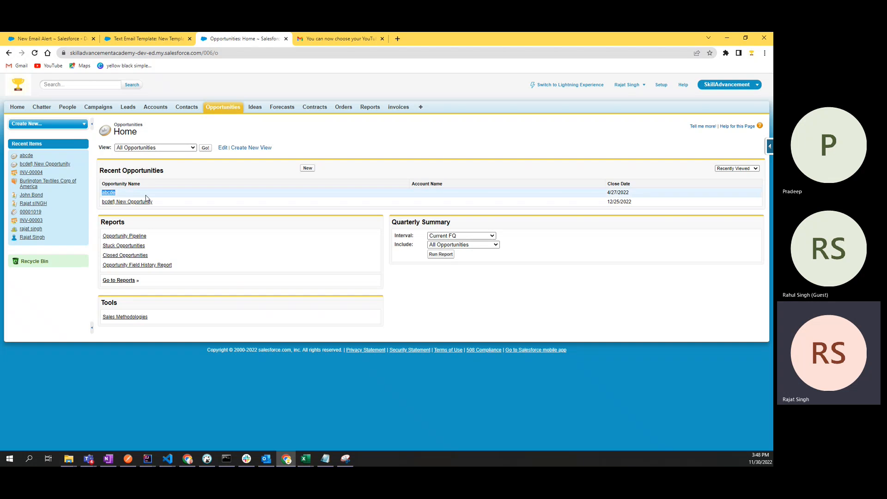
pyautogui.click(137, 38)
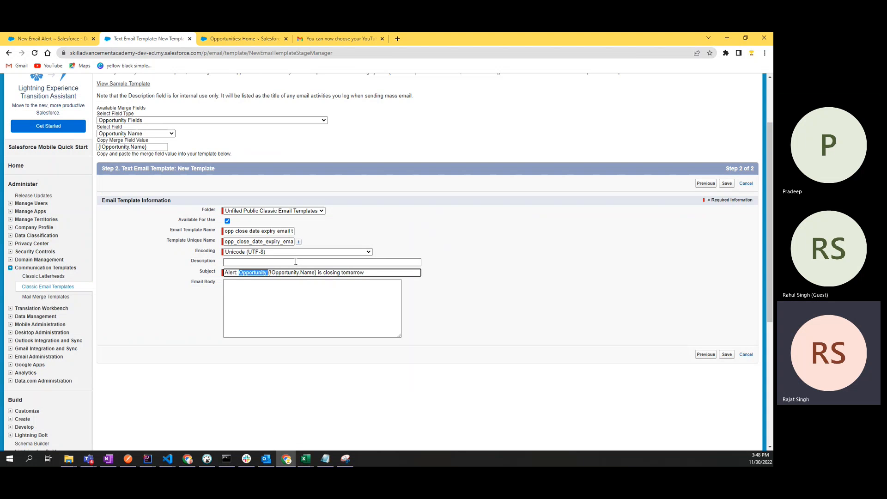
pyautogui.click(285, 272)
# Step: Type 'Dear' into the email body, replacing an initial 'Hi', then return to Opportunities home
pyautogui.click(313, 296)
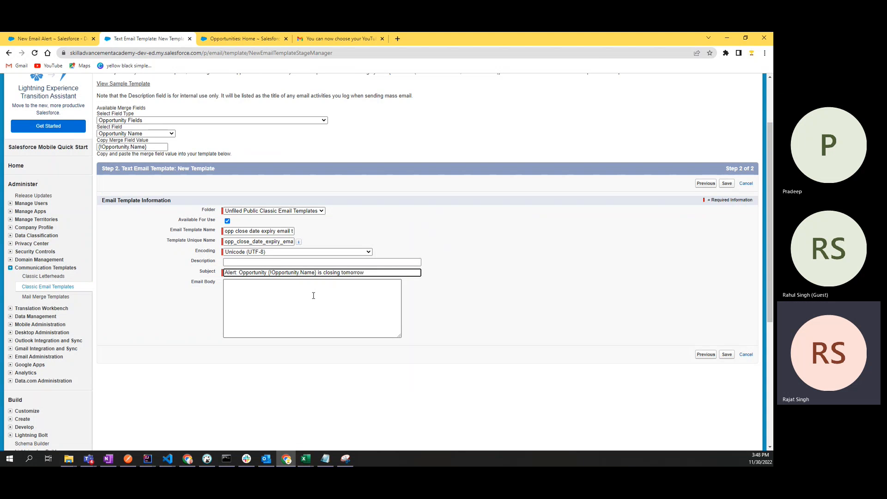
pyautogui.click(302, 305)
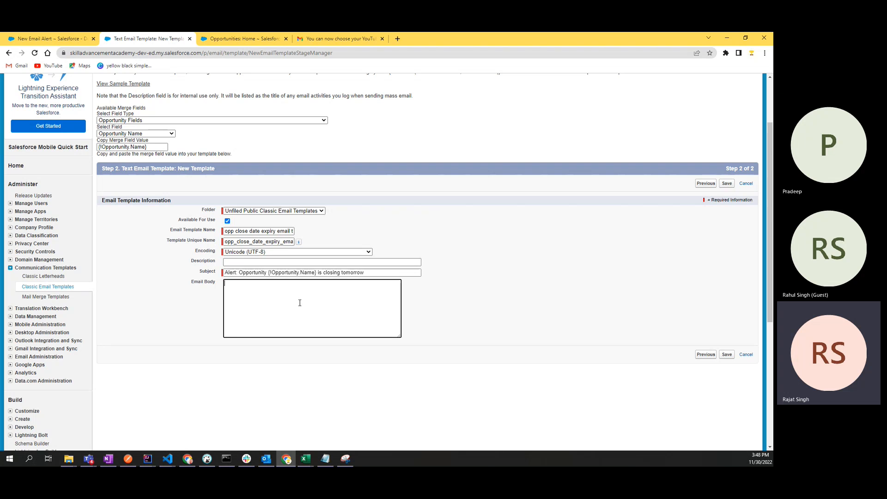
pyautogui.write('Hi')
pyautogui.hotkey('ctrl', 'a')
pyautogui.write('Dear')
pyautogui.click(241, 38)
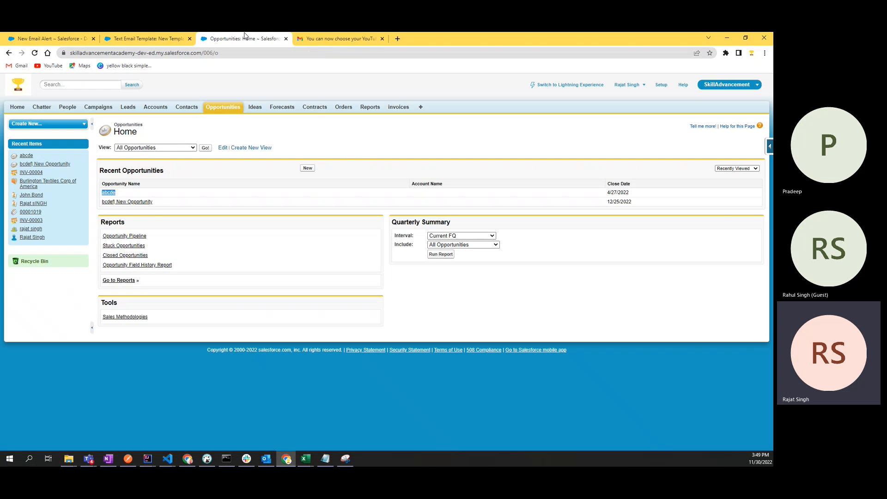
# Step: View abcde, then open bcdef New Opportunity and go to its owner's user profile
pyautogui.click(111, 194)
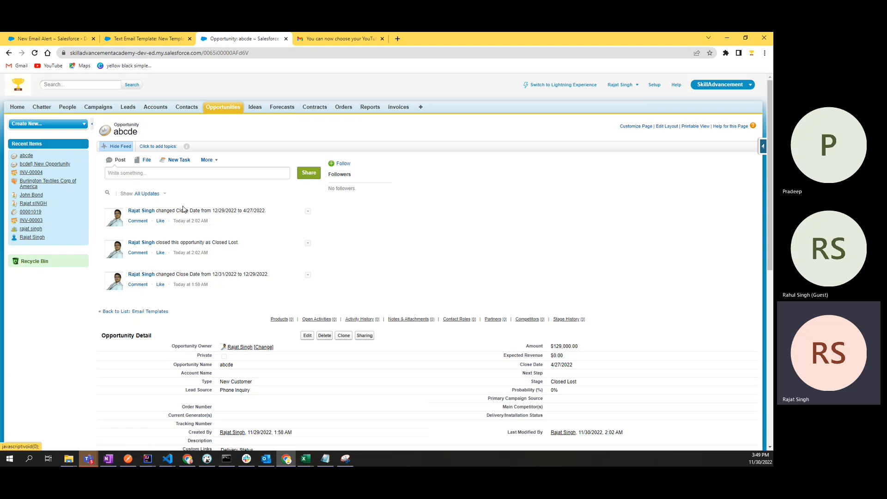
pyautogui.click(221, 108)
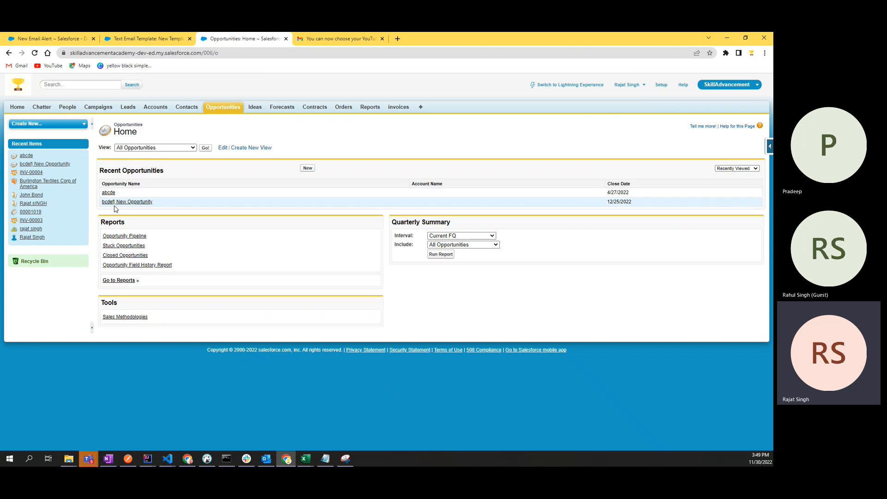
pyautogui.click(123, 203)
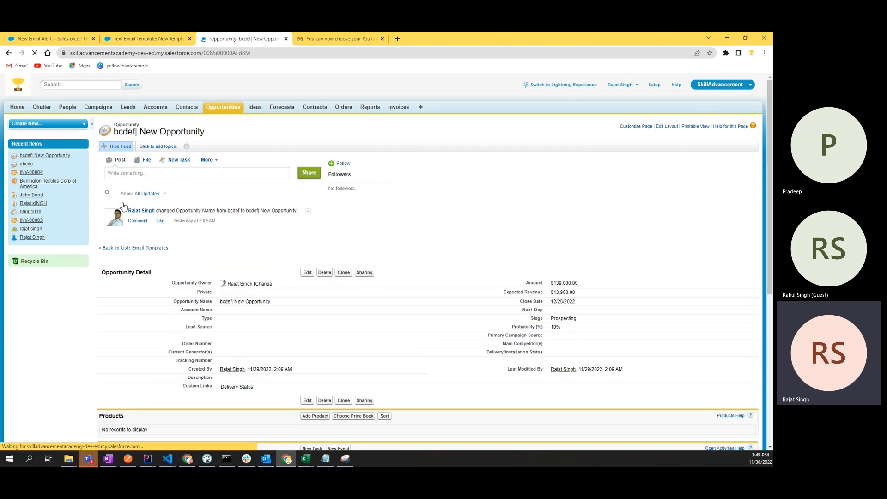
pyautogui.scroll(-1, 123, 206)
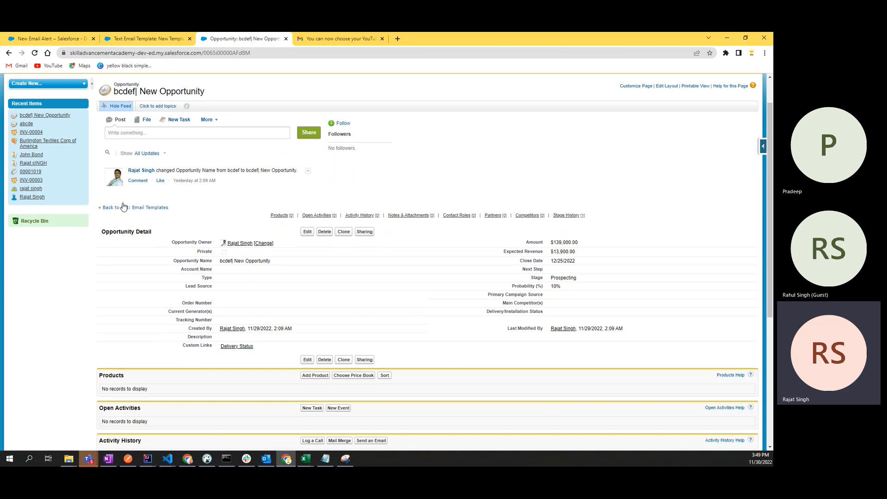
pyautogui.scroll(-3, 123, 205)
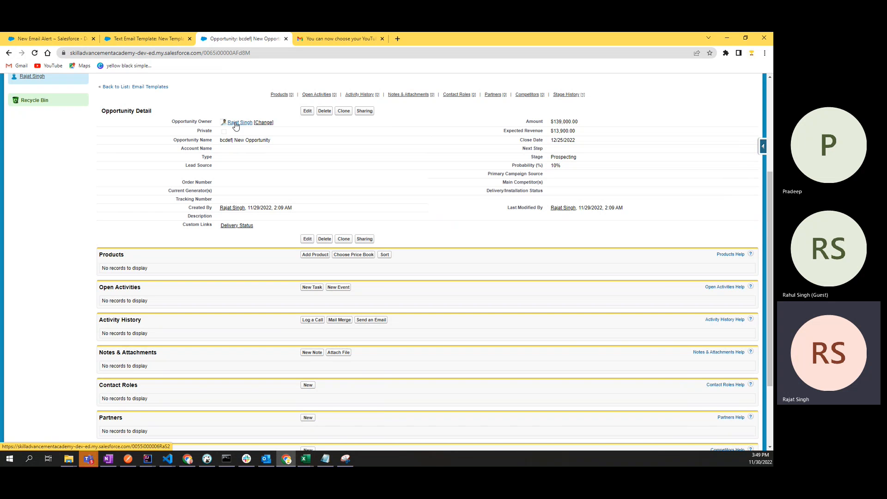
pyautogui.moveTo(236, 125)
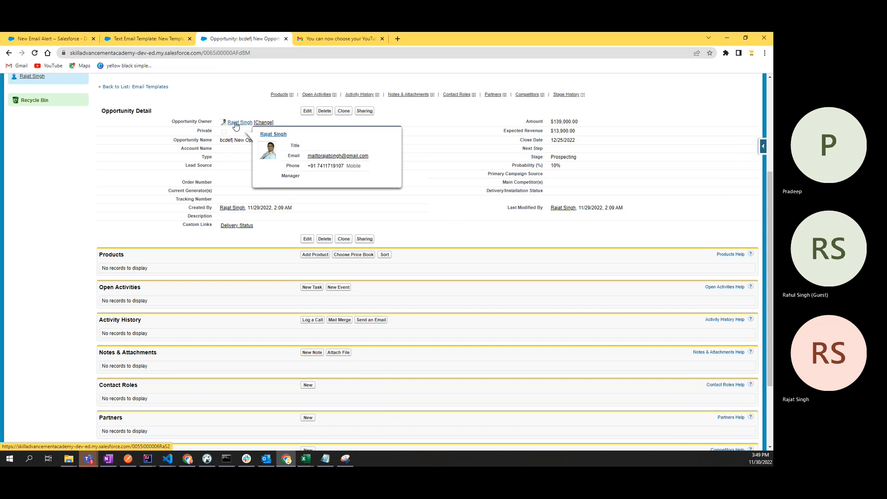
pyautogui.click(236, 123)
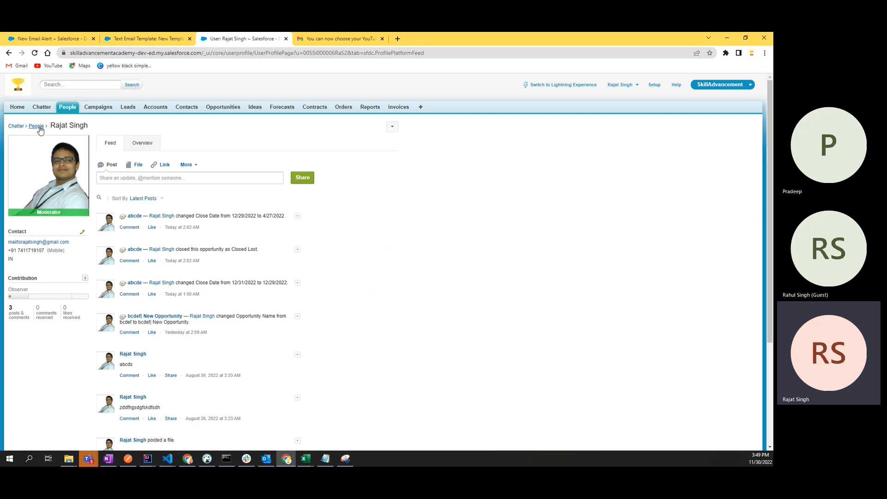
# Step: Open the Bangalore account, then the Burlington Textiles Corp of America contact from Contacts home
pyautogui.click(166, 219)
pyautogui.click(155, 108)
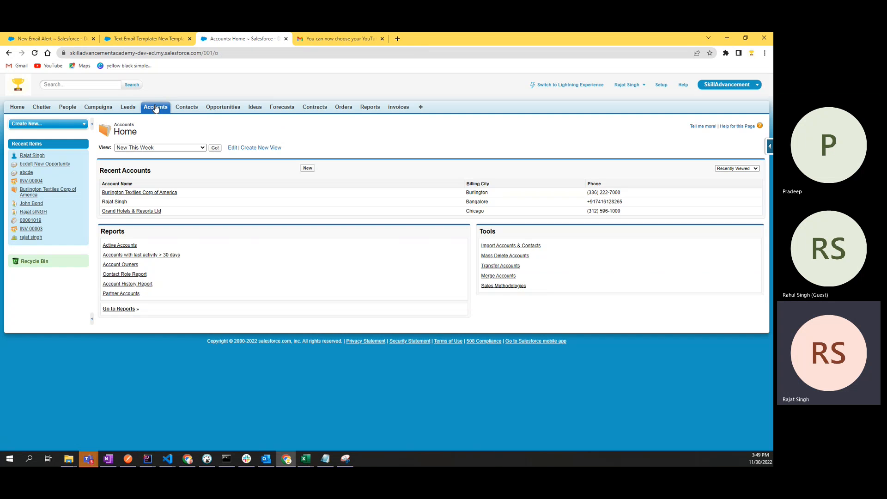
pyautogui.click(115, 202)
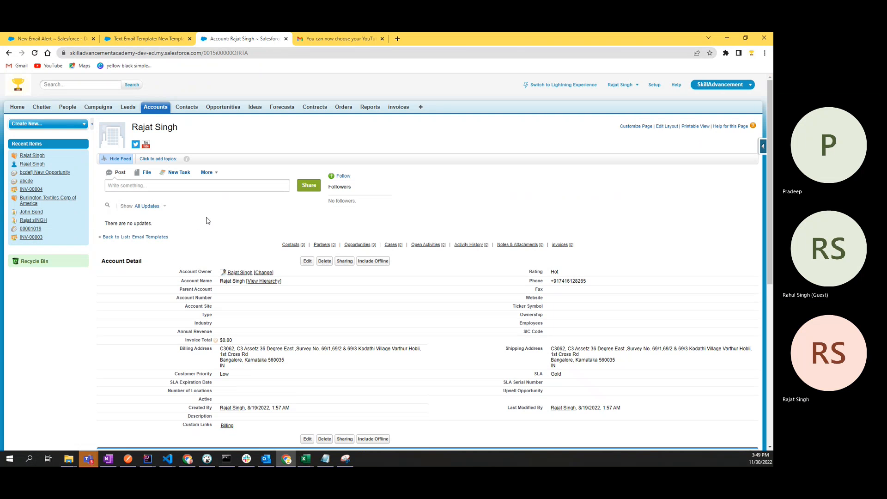
pyautogui.moveTo(237, 276)
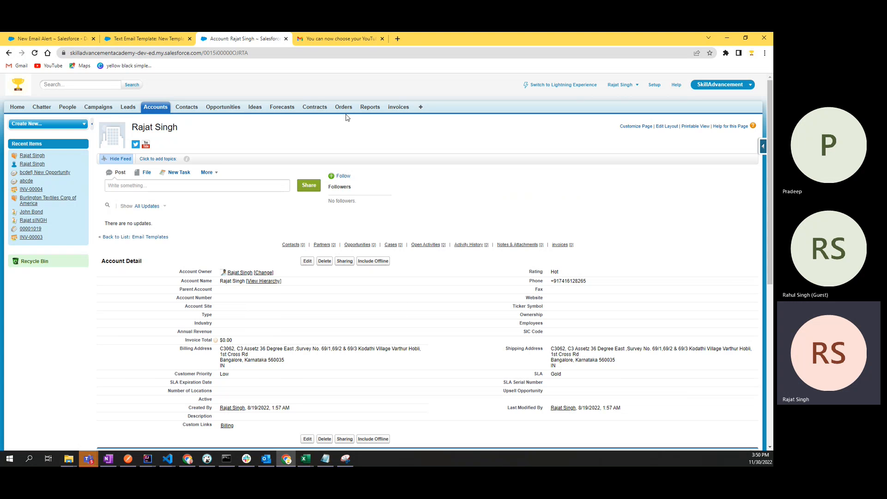
pyautogui.click(184, 108)
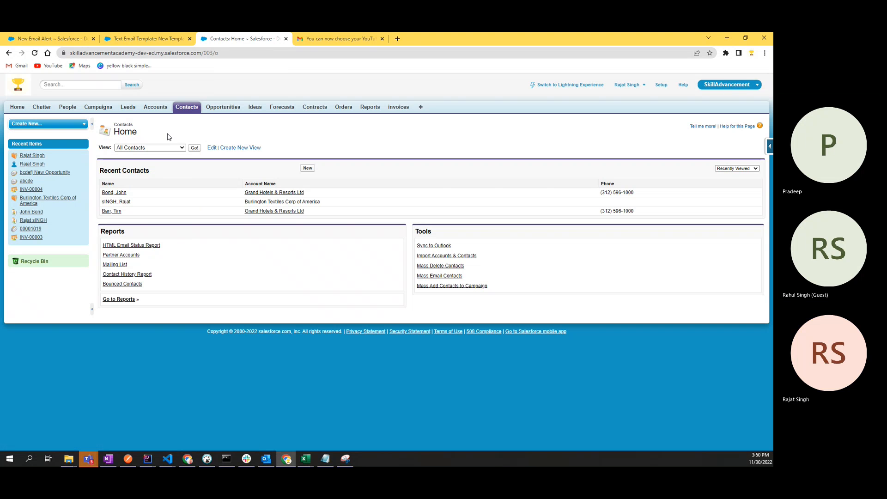
pyautogui.click(128, 204)
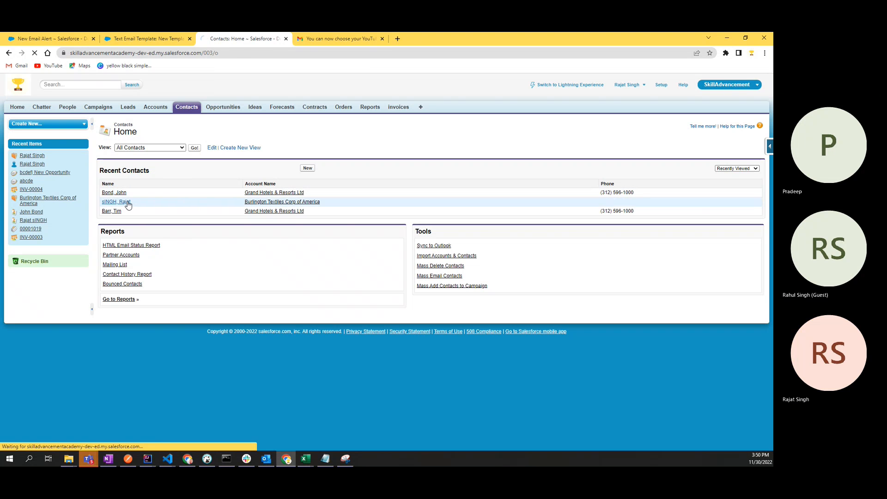
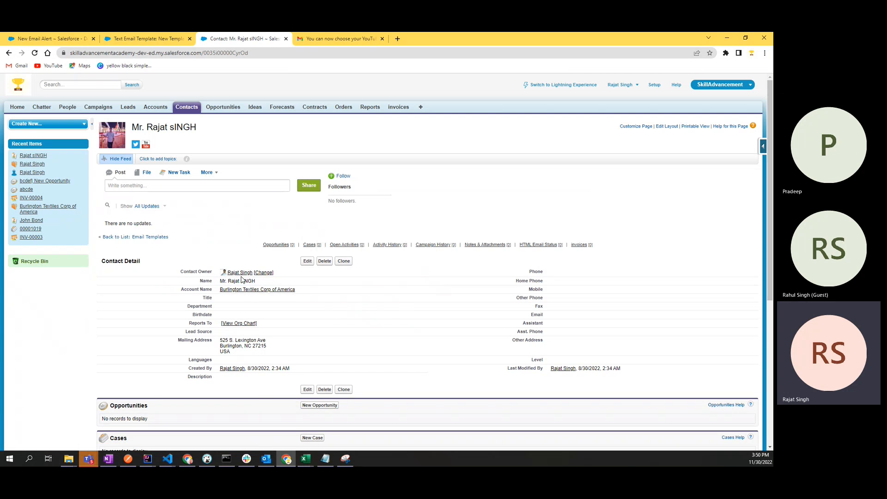
# Step: Open the owner's Chatter profile from Recent Items, highlight its contact details, then return to the template
pyautogui.click(40, 158)
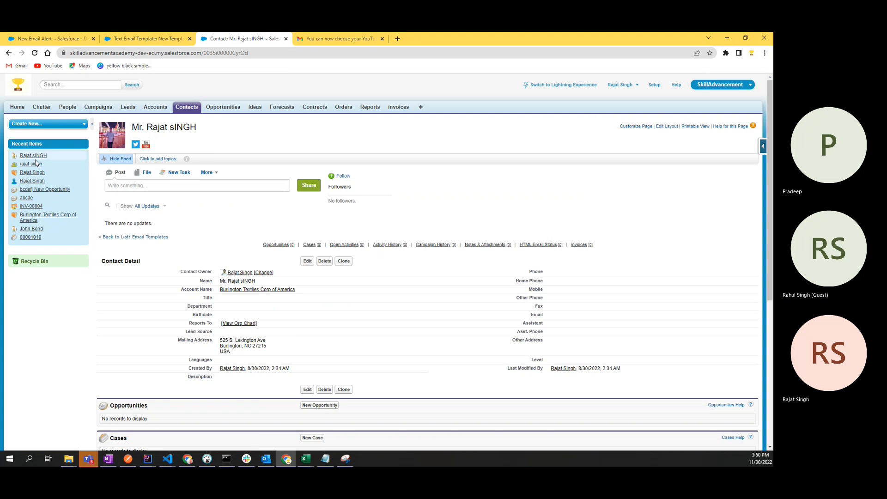
pyautogui.moveTo(34, 184)
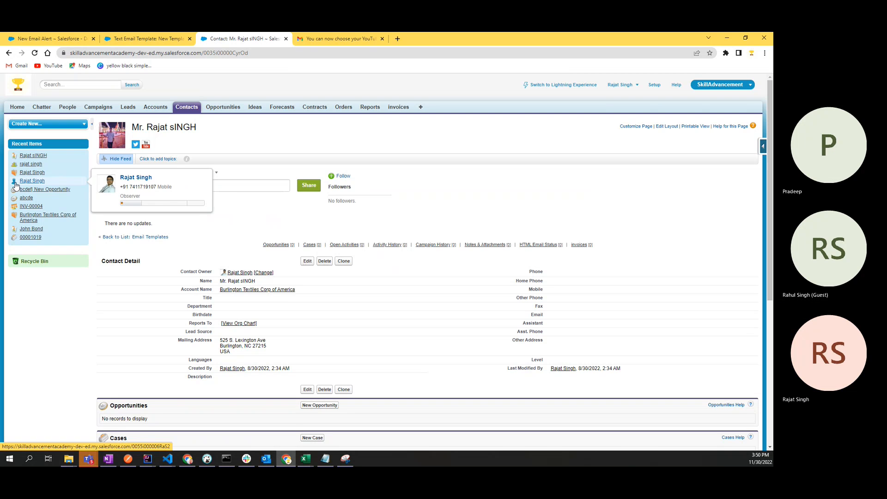
pyautogui.click(24, 182)
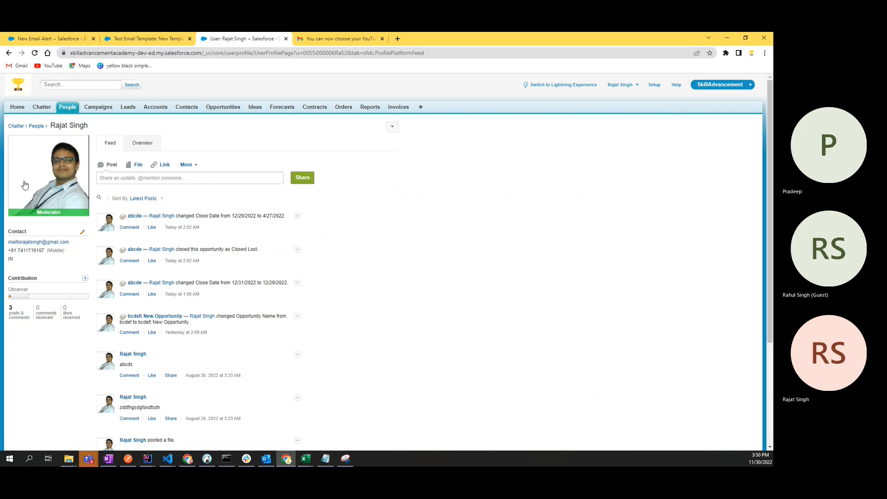
pyautogui.doubleClick(18, 231)
pyautogui.moveTo(29, 233)
pyautogui.mouseDown()
pyautogui.moveTo(6, 232)
pyautogui.moveTo(21, 229)
pyautogui.mouseUp()
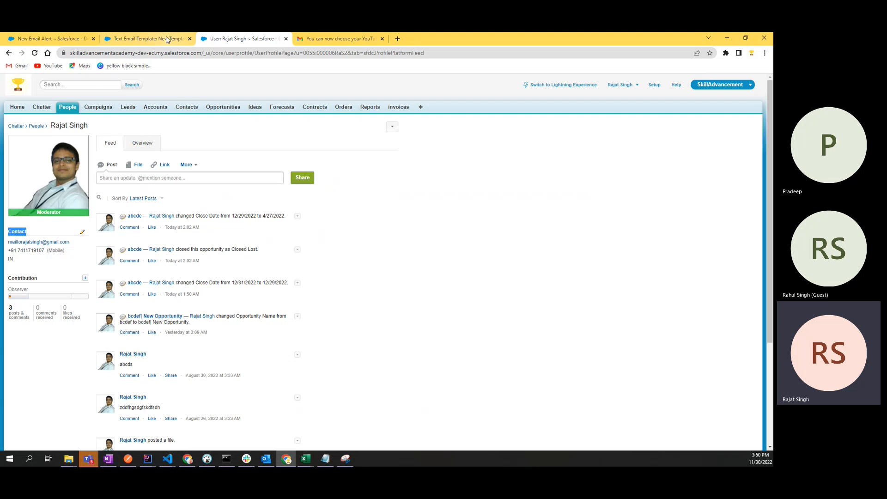
pyautogui.click(116, 41)
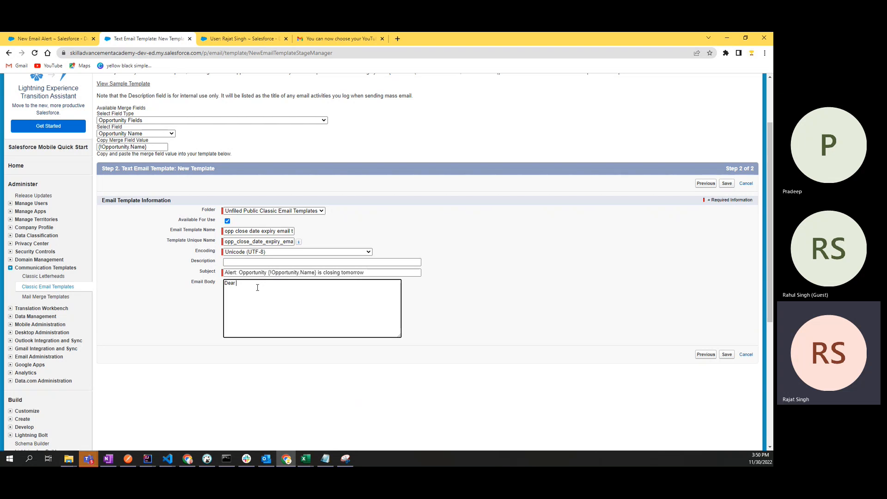
# Step: Place the insertion point right after 'Dear' in the email body
pyautogui.click(369, 272)
pyautogui.doubleClick(253, 272)
pyautogui.click(250, 282)
pyautogui.doubleClick(230, 283)
pyautogui.click(242, 285)
# Step: Generate the Owner Full Name merge field from the Opportunity Fields list
pyautogui.click(137, 134)
pyautogui.scroll(3, 122, 166)
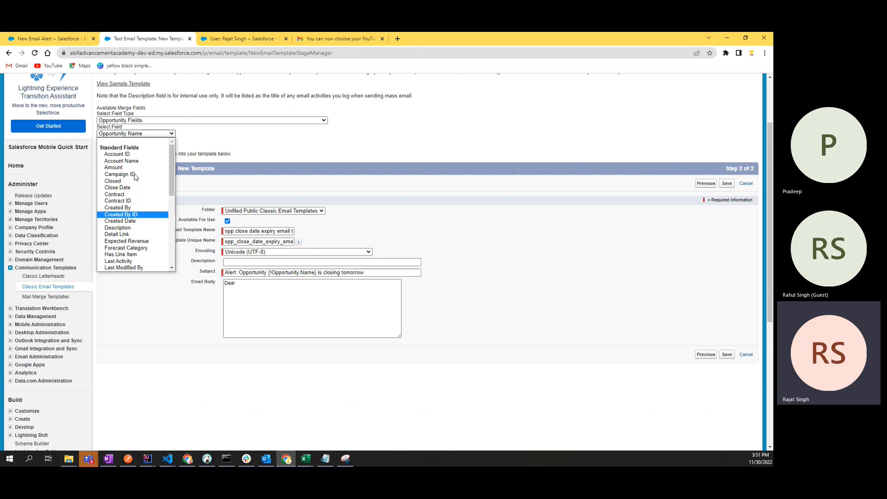
pyautogui.press('Down')
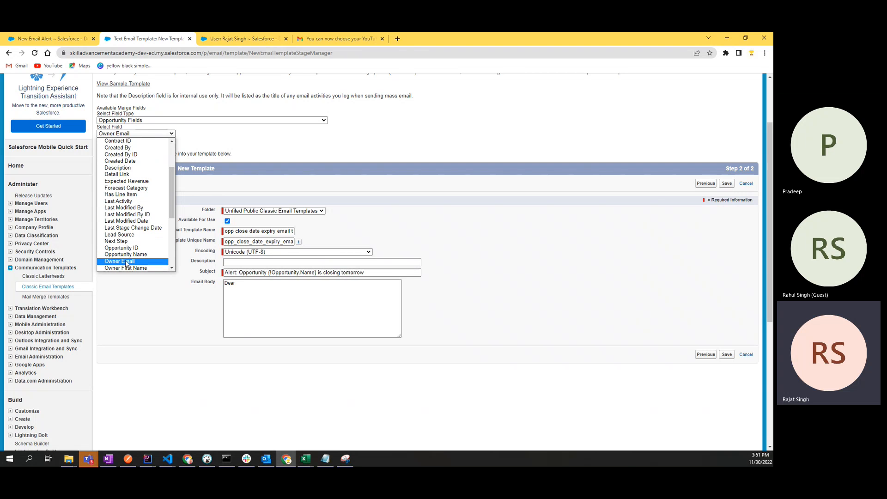
pyautogui.click(127, 262)
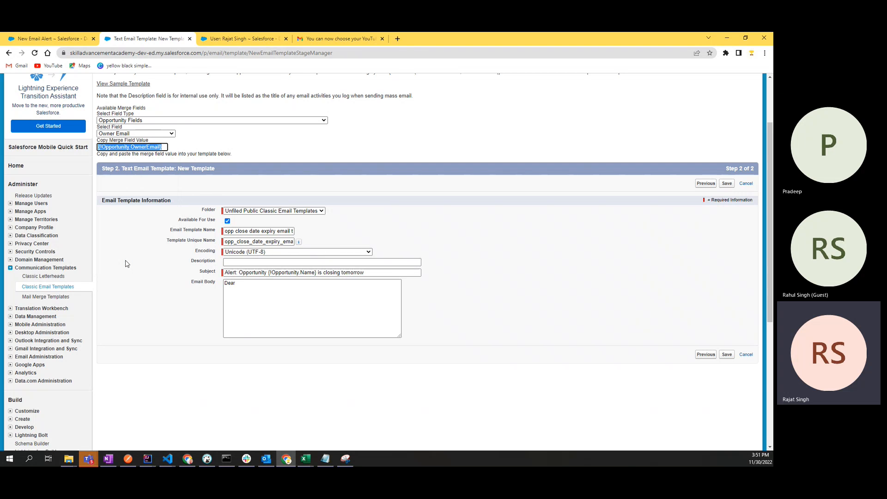
pyautogui.click(166, 135)
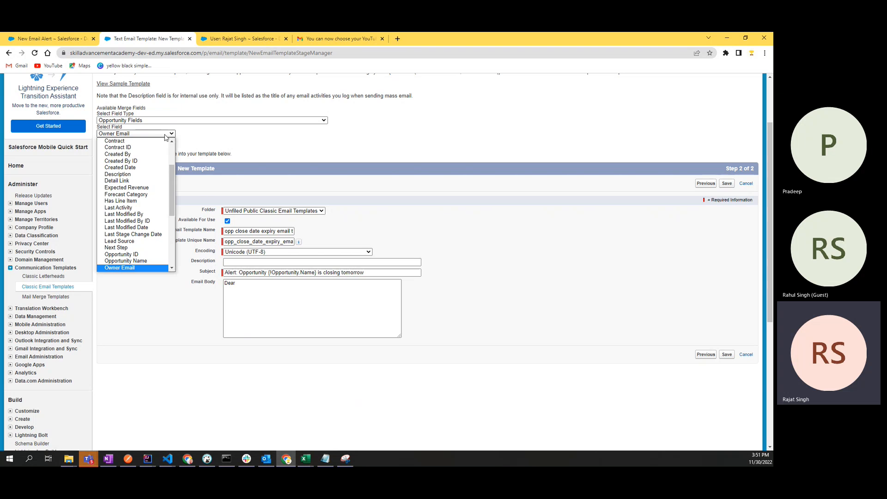
pyautogui.scroll(-4, 147, 236)
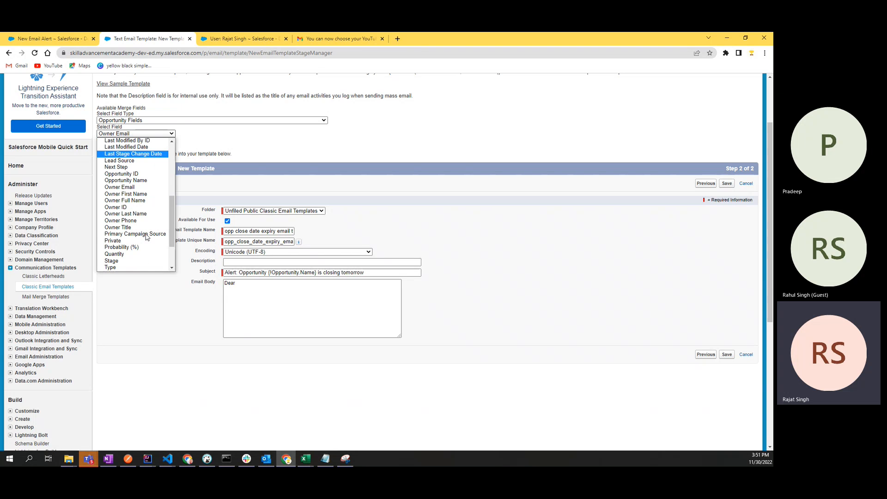
pyautogui.click(132, 202)
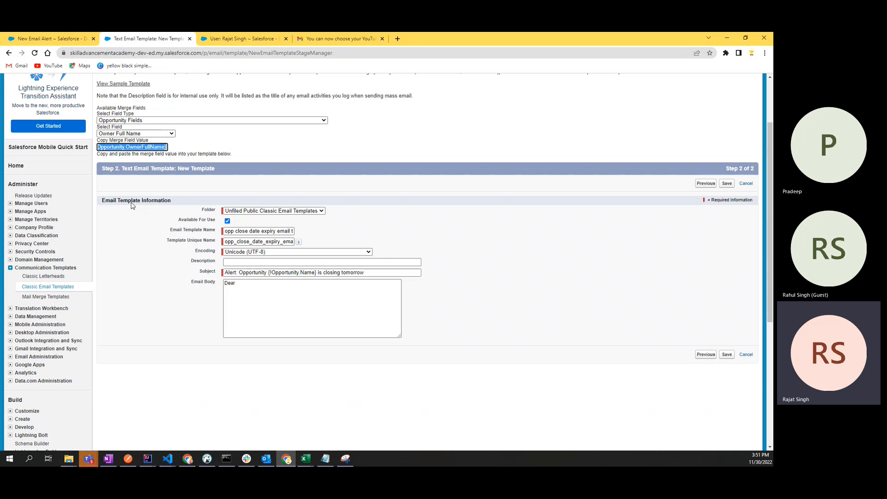
# Step: Copy the merge value and paste {!Opportunity.OwnerFullName} after 'Dear' in the body
pyautogui.click(134, 147)
pyautogui.hotkey('ctrl', 'c')
pyautogui.click(244, 284)
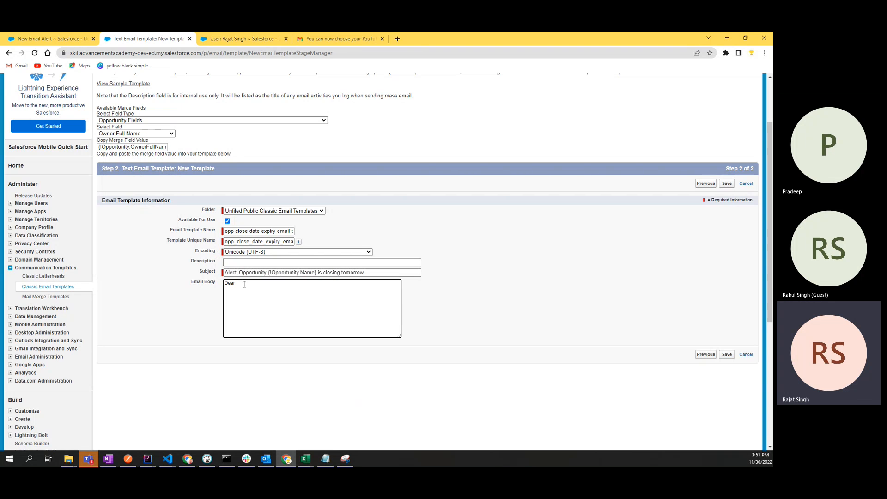
pyautogui.hotkey('ctrl', 'v')
pyautogui.moveTo(239, 283); pyautogui.dragTo(264, 283)
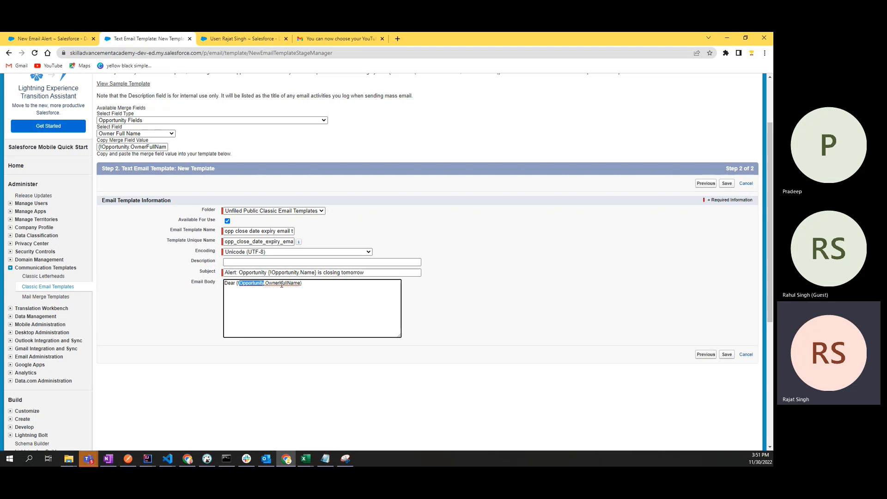
pyautogui.doubleClick(281, 283)
# Step: Add a comma and a new line 'The Opportunity with name {!Opportunity.Name}', copying the merge field from the subject
pyautogui.click(318, 287)
pyautogui.write(',')
pyautogui.press('Return')
pyautogui.write('The')
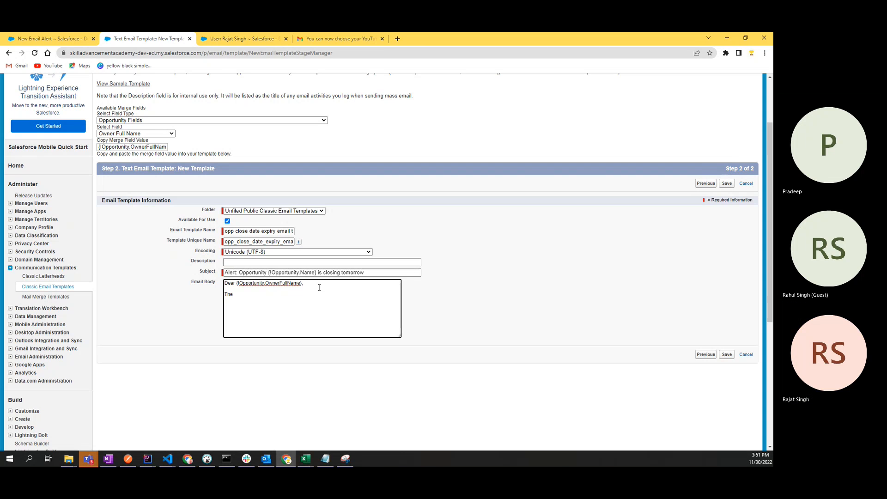
pyautogui.write(' Oppo')
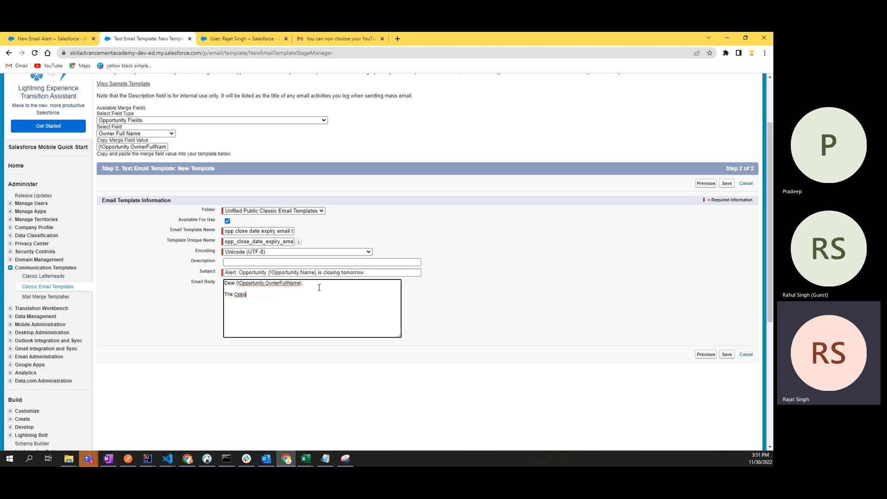
pyautogui.write('r')
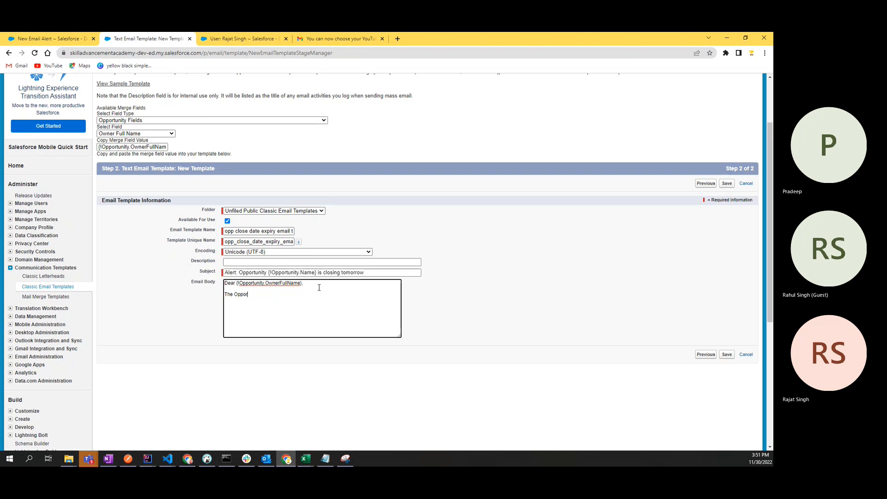
pyautogui.write('tunity with ')
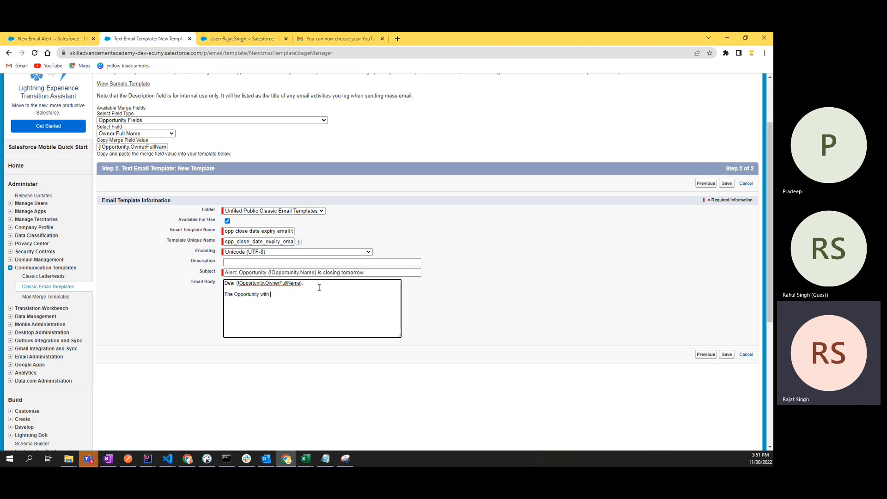
pyautogui.write('nam')
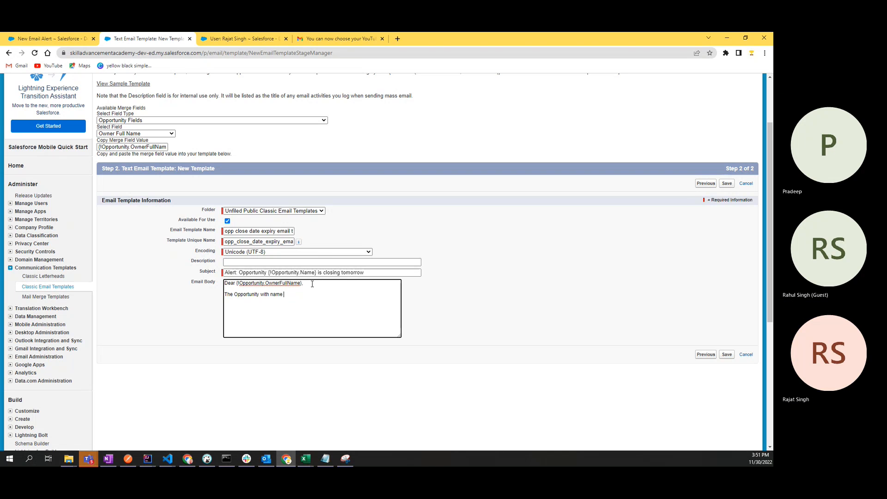
pyautogui.write('e')
pyautogui.moveTo(317, 272); pyautogui.dragTo(268, 277)
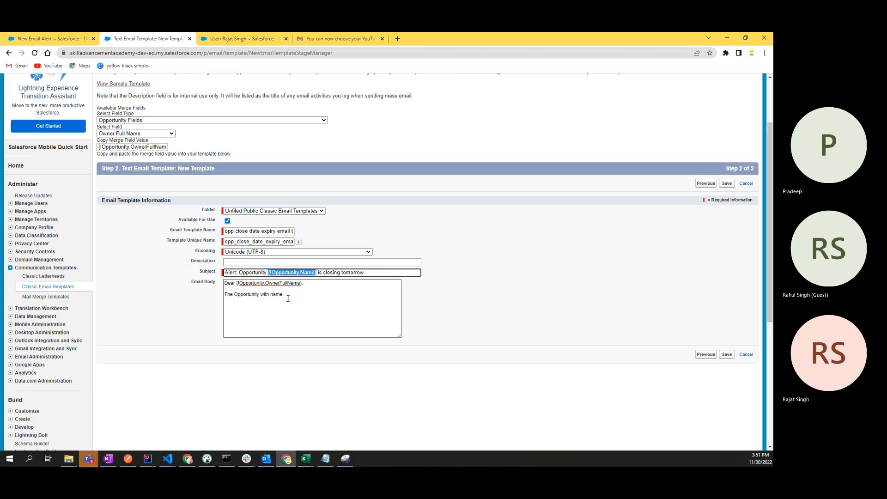
pyautogui.click(287, 298)
pyautogui.write('{!Opportunity.Name}')
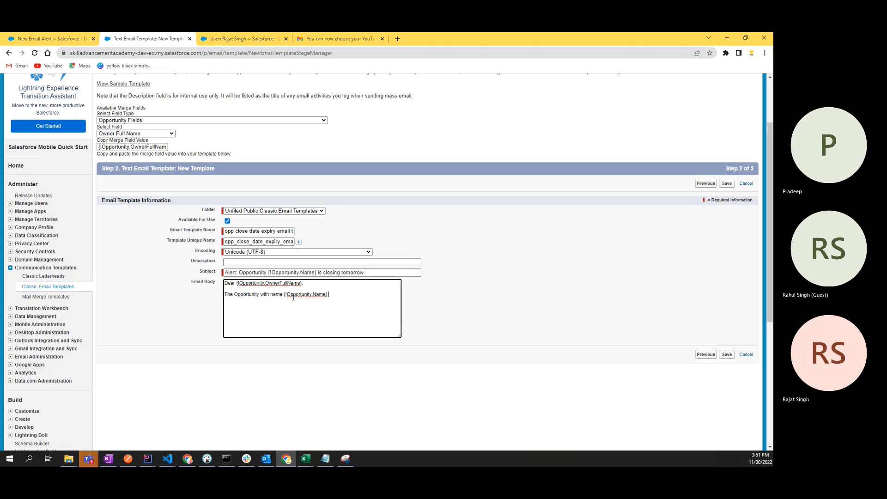
# Step: Finish with 'is closing tomorrow.', add 'Please do the needful.' and a Thanks sign-off
pyautogui.write('is closing tomorrow')
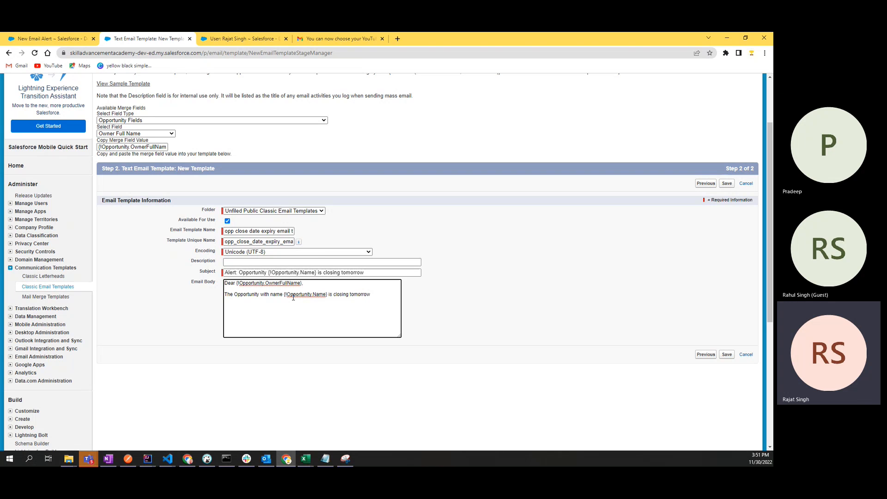
pyautogui.write('.')
pyautogui.press('Return')
pyautogui.write('Ple')
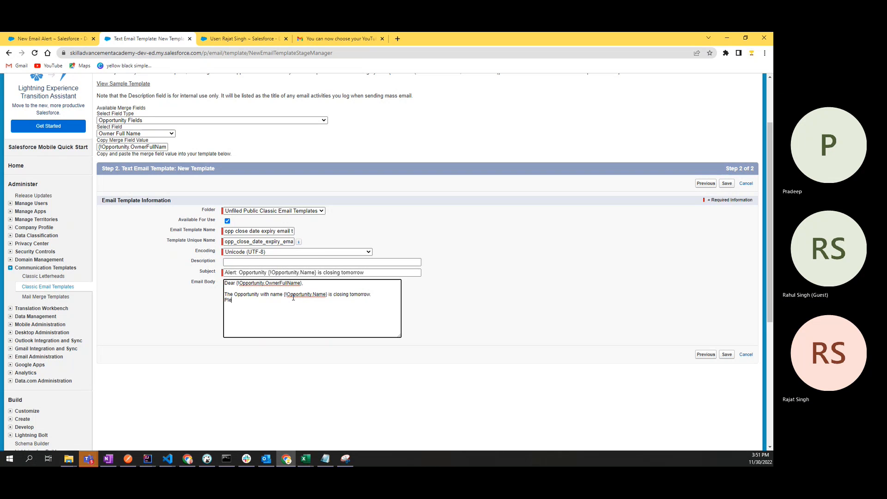
pyautogui.write('ase do the needful')
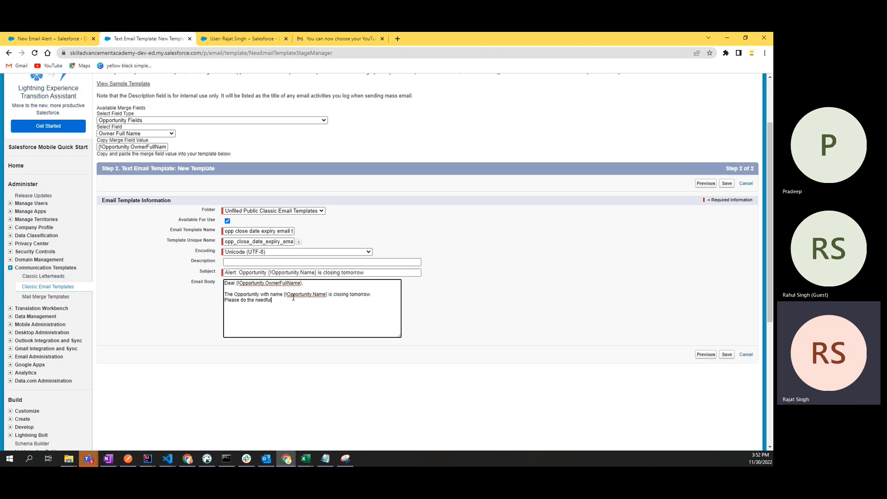
pyautogui.write('.')
pyautogui.press('Return')
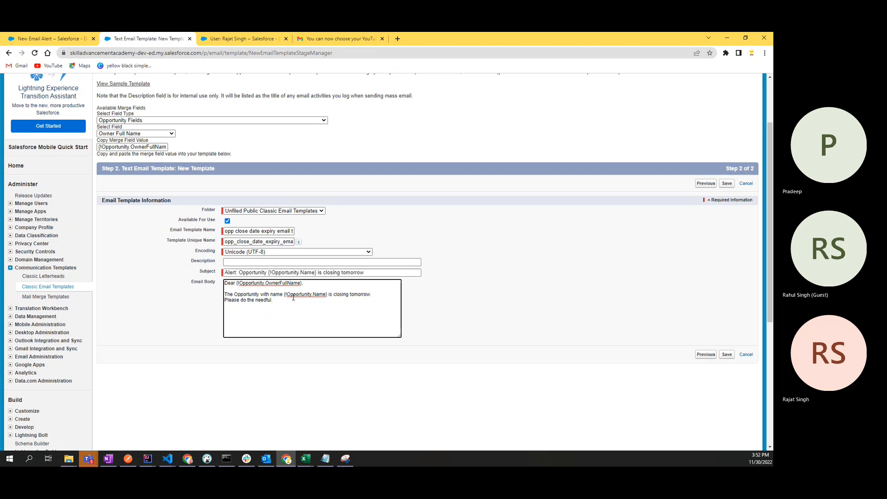
pyautogui.press('Return')
pyautogui.write('Tan')
pyautogui.write('ank')
pyautogui.write('Skill A')
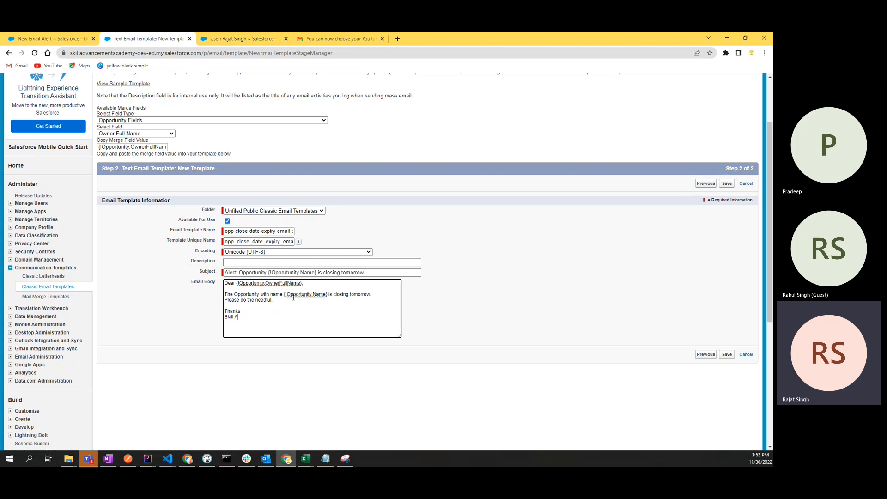
pyautogui.write('dvancement Au')
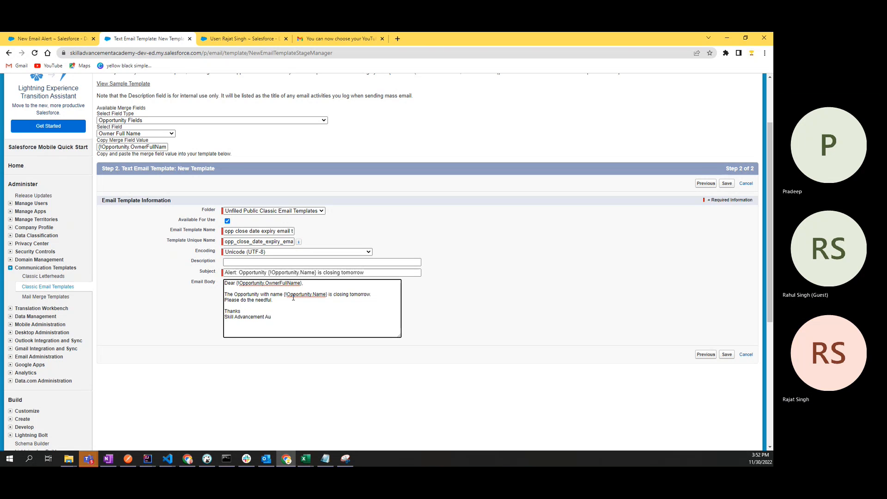
pyautogui.write('tomation')
# Step: Add the line 'This is Auto generated Email', fixing 'genrated' from the spelling suggestions
pyautogui.press('Return')
pyautogui.press('Return')
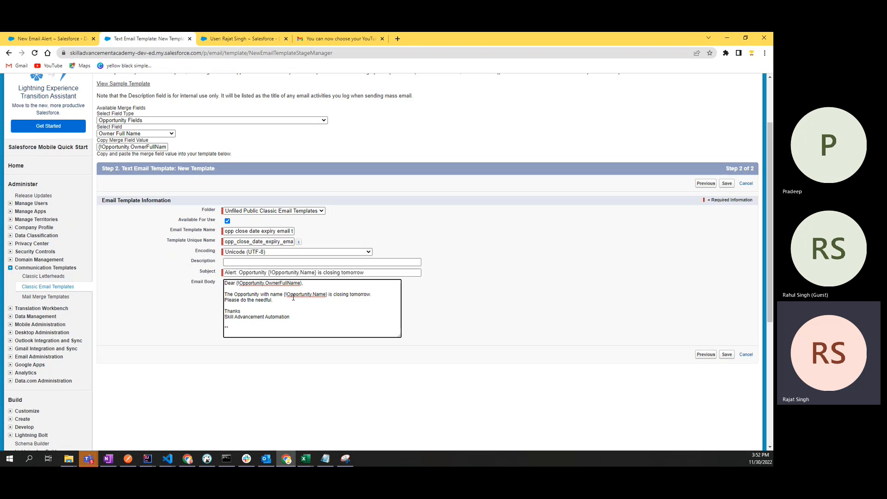
pyautogui.write('*This is Auto* genrated Email')
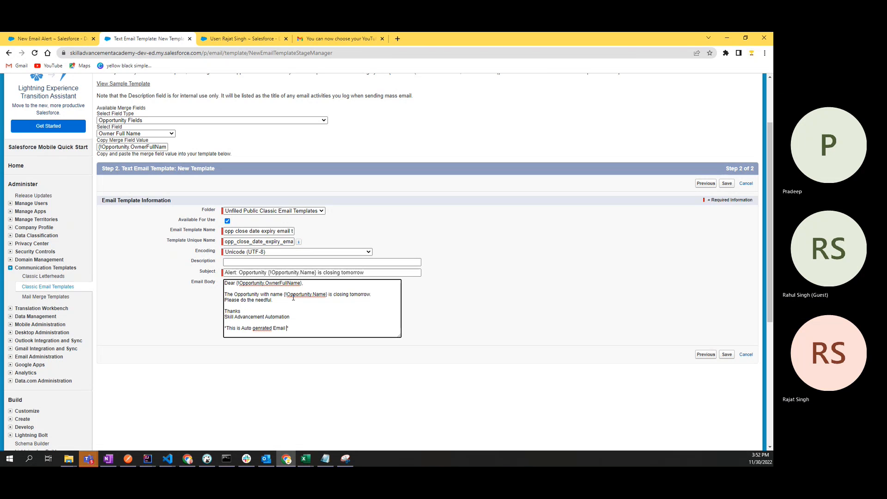
pyautogui.rightClick(270, 329)
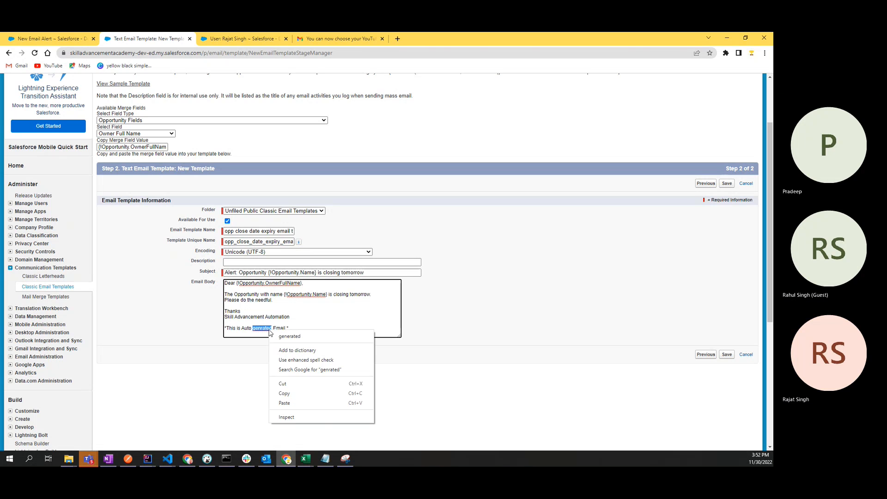
pyautogui.click(278, 336)
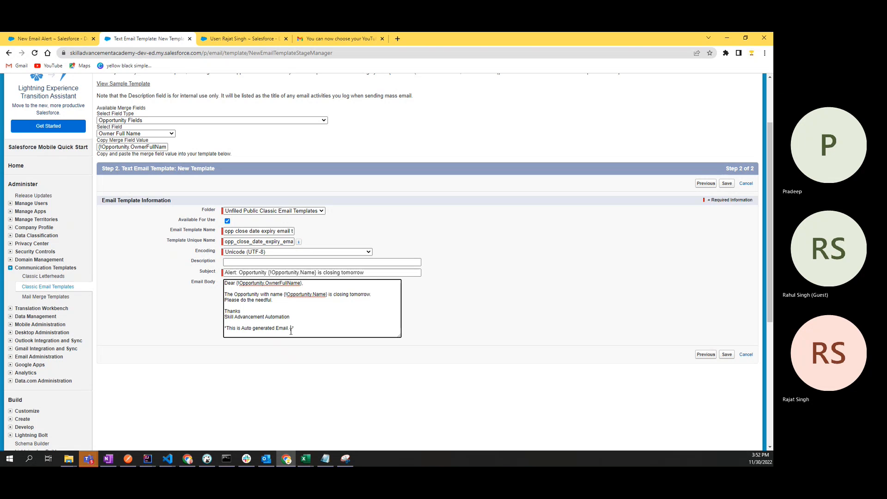
# Step: Append 'Please Don't Reply to this', add a blank line, and save the template
pyautogui.write('Please ')
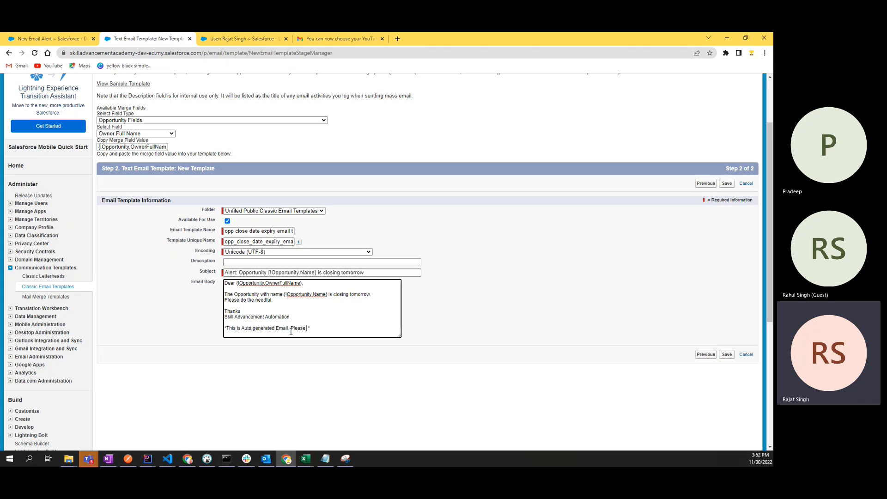
pyautogui.write('D')
pyautogui.write('ont')
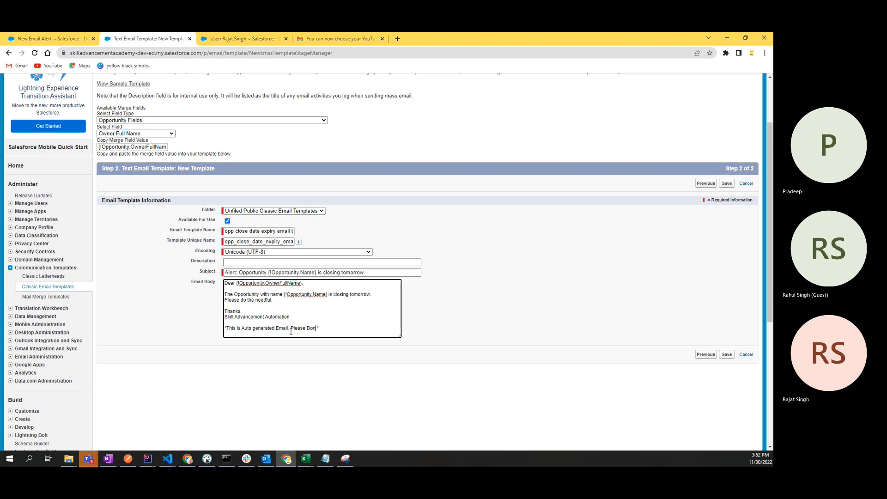
pyautogui.press('BackSpace')
pyautogui.write("'t Reply To")
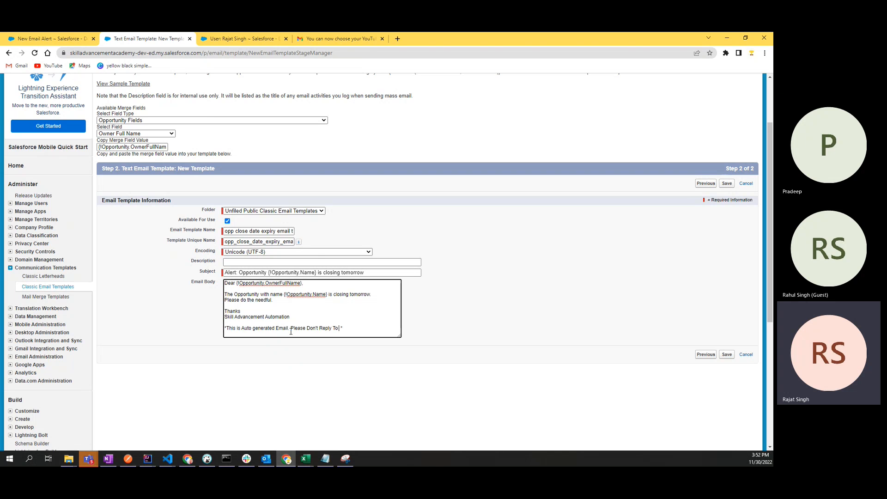
pyautogui.write(' this')
pyautogui.press('BackSpace')
pyautogui.press('BackSpace')
pyautogui.press('BackSpace')
pyautogui.press('BackSpace')
pyautogui.press('BackSpace')
pyautogui.press('BackSpace')
pyautogui.press('BackSpace')
pyautogui.write('to ')
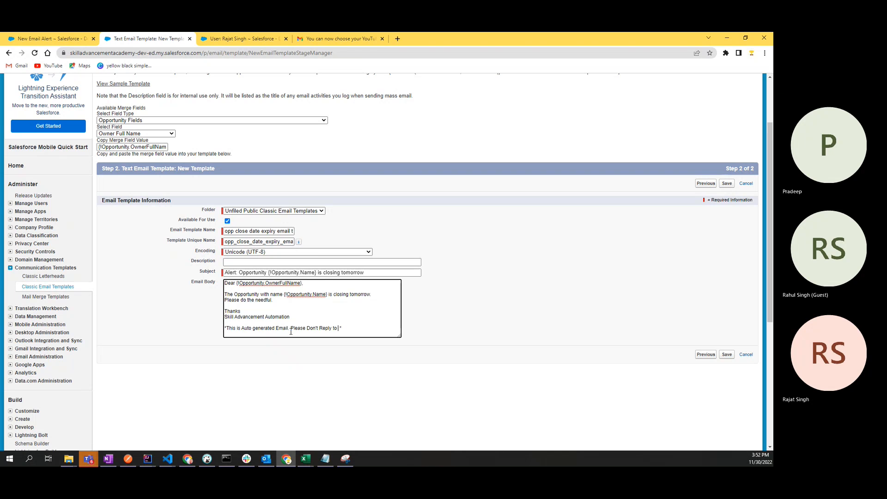
pyautogui.write('this')
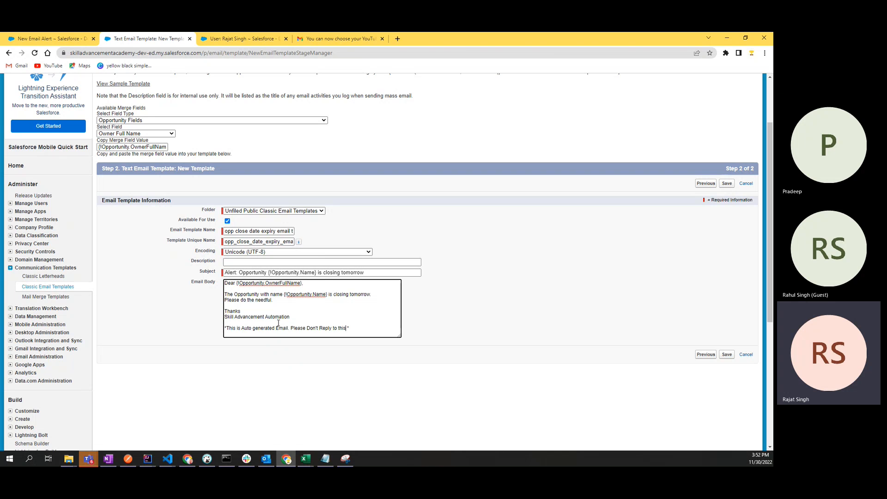
pyautogui.press('Return')
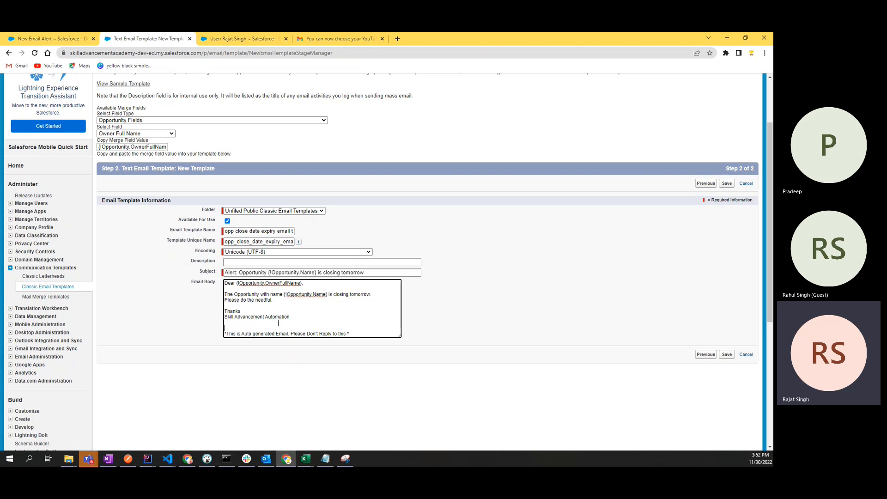
pyautogui.click(727, 355)
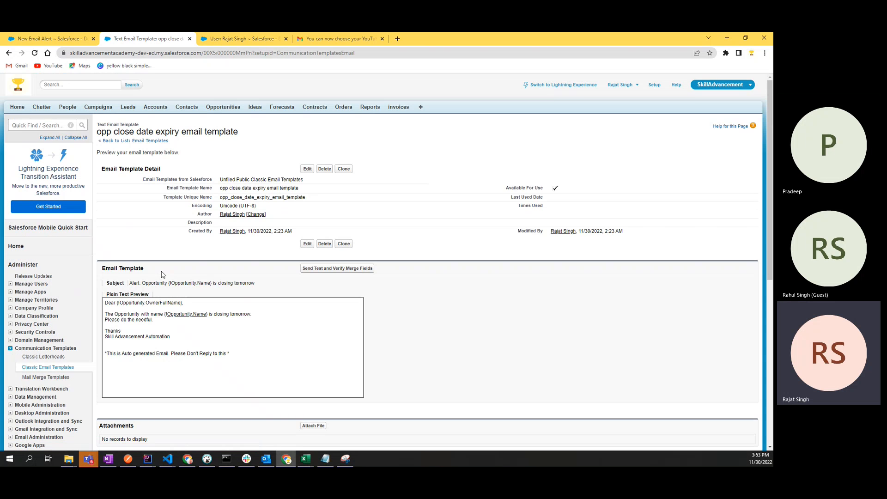
# Step: Run Send Test and Verify Merge Fields with 'Send email preview to' ticked and confirm
pyautogui.moveTo(102, 267); pyautogui.dragTo(143, 272)
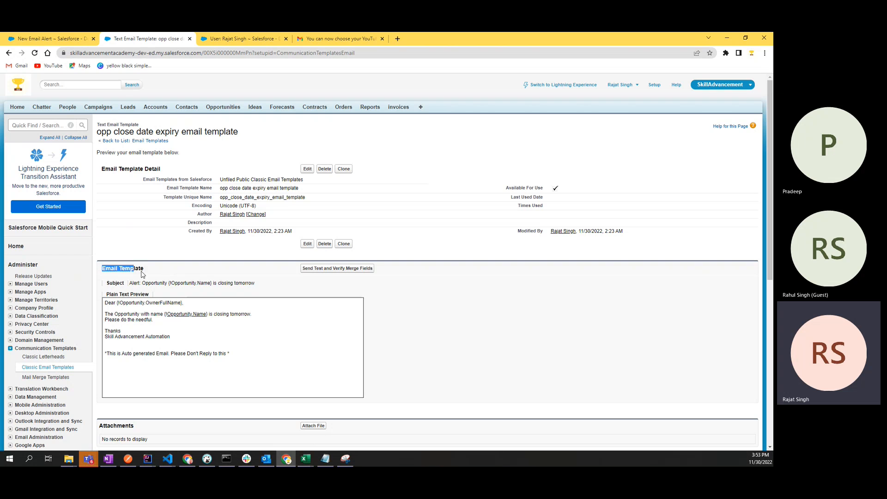
pyautogui.click(172, 271)
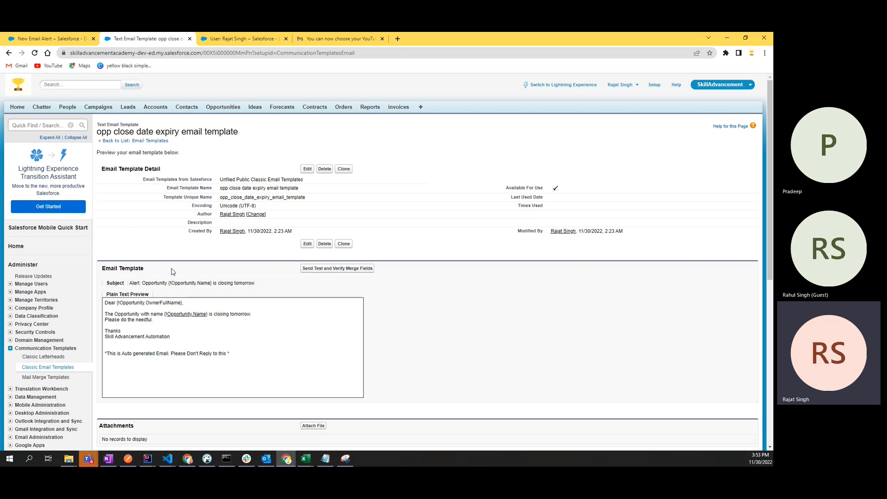
pyautogui.click(344, 269)
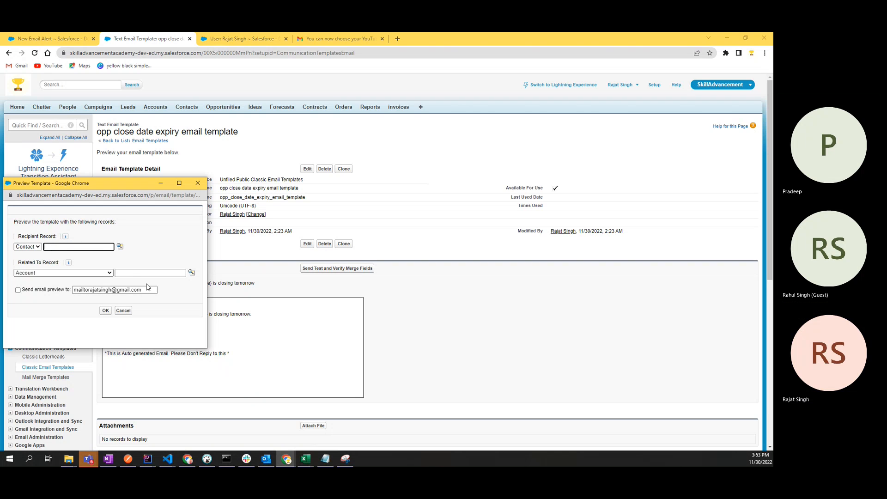
pyautogui.click(17, 290)
pyautogui.click(105, 310)
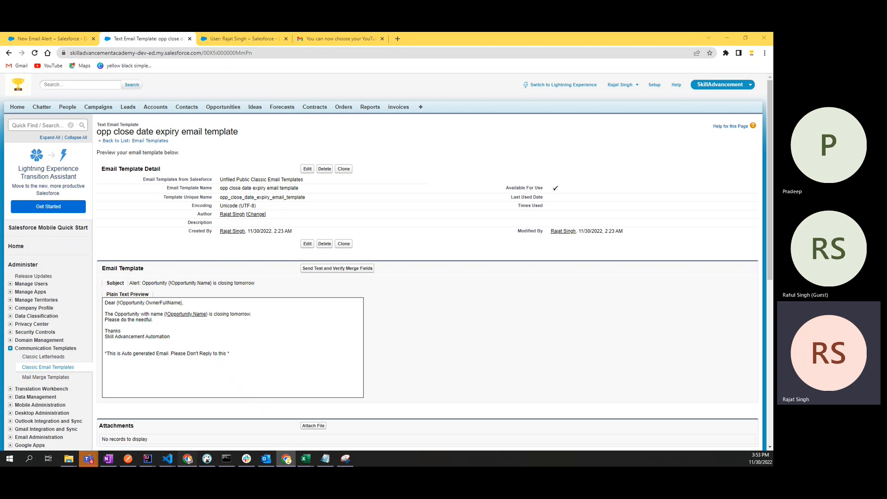
pyautogui.click(187, 458)
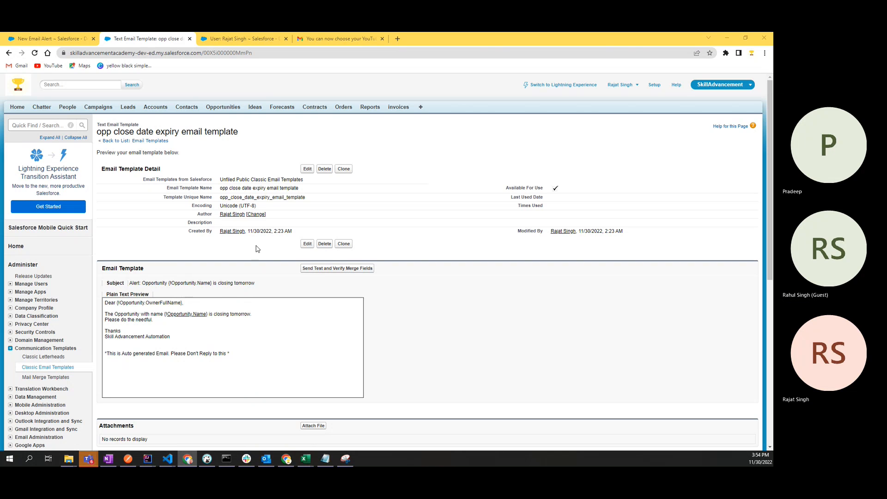
# Step: Set the preview recipient to a User picked via lookup, tick 'Send email preview to', then go to Gmail
pyautogui.click(330, 268)
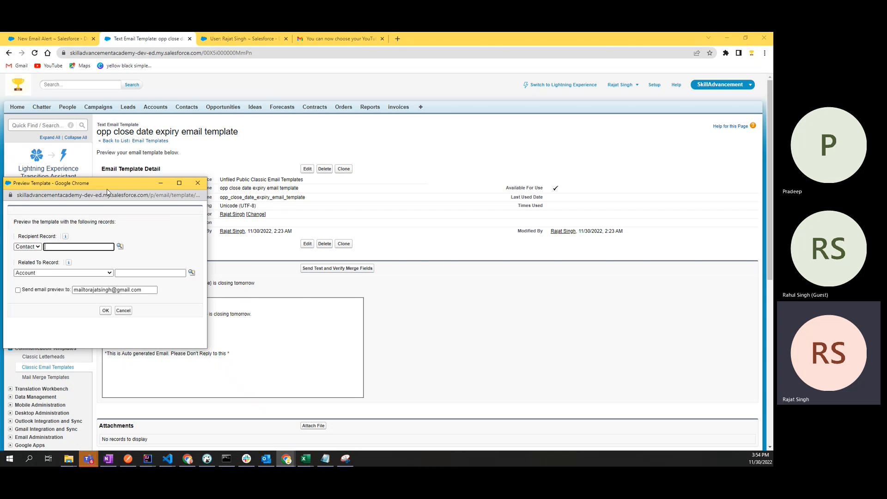
pyautogui.moveTo(104, 187); pyautogui.dragTo(332, 172)
pyautogui.click(255, 231)
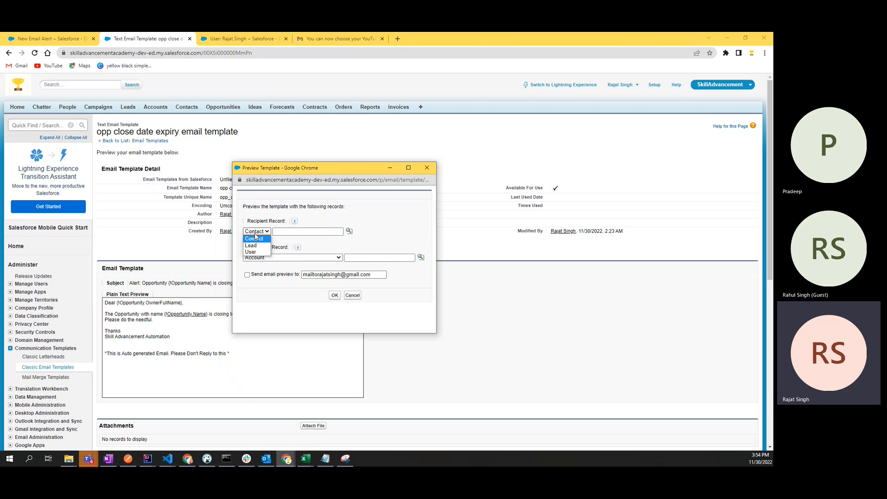
pyautogui.click(251, 251)
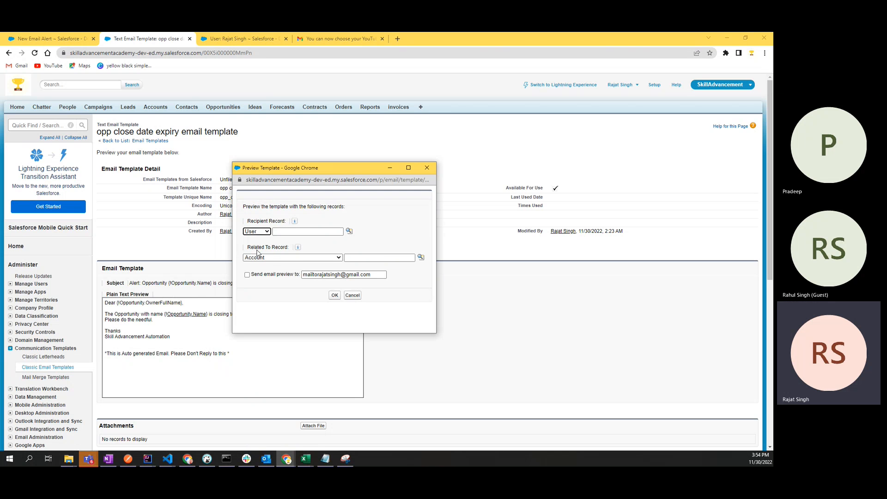
pyautogui.click(348, 231)
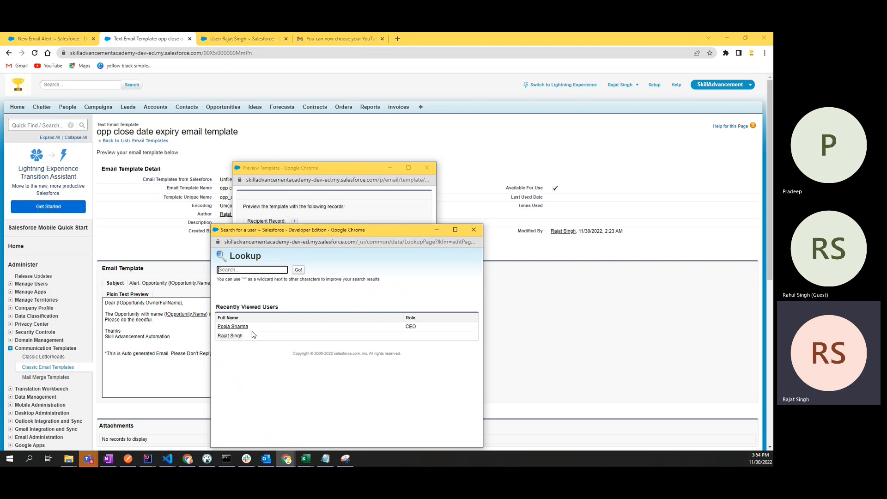
pyautogui.click(230, 337)
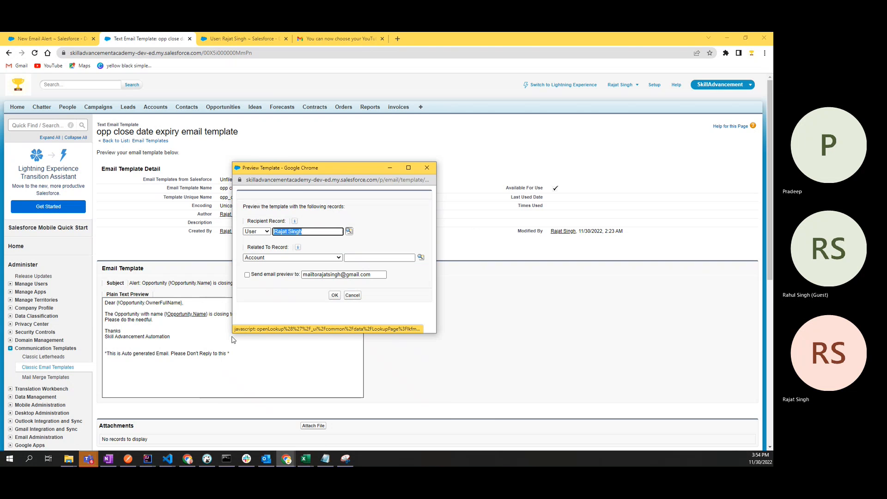
pyautogui.click(247, 274)
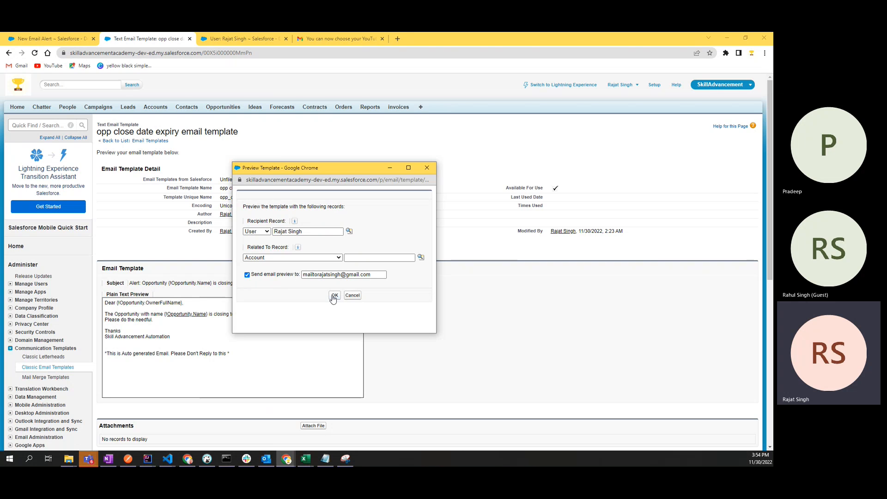
pyautogui.tripleClick(332, 275)
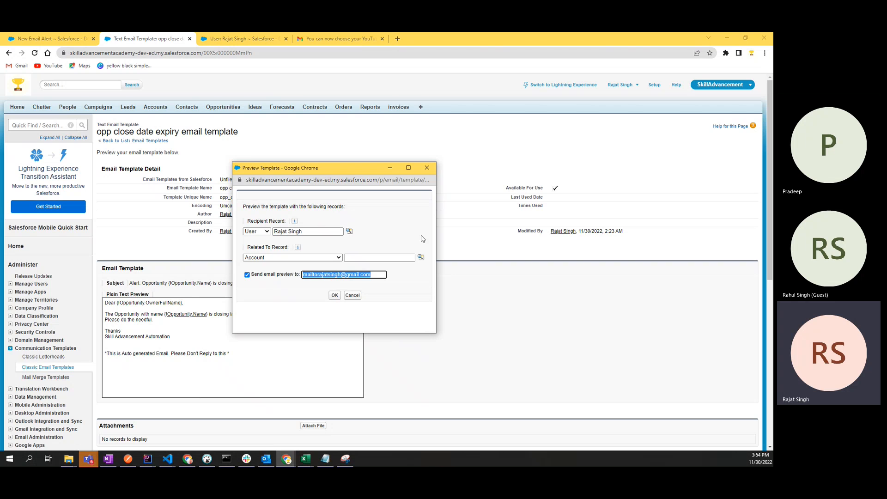
pyautogui.click(321, 47)
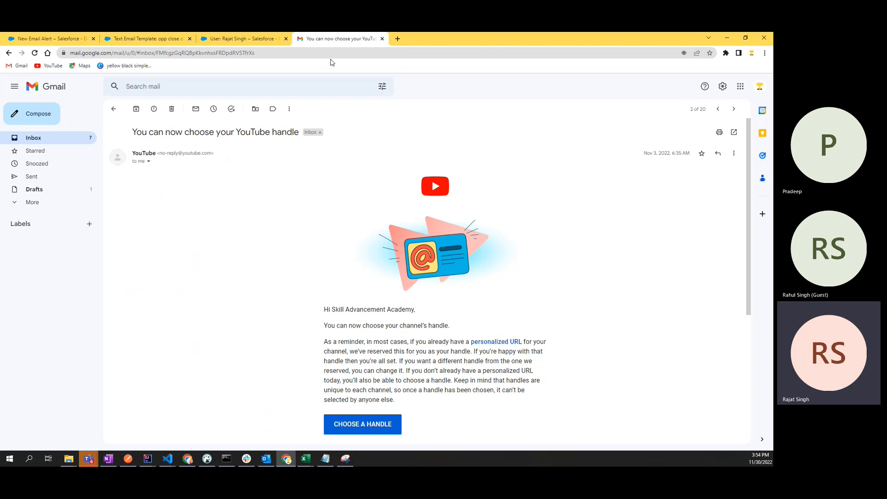
# Step: Check the signed-in Google account's address, then cycle through Salesforce tabs back to the template page
pyautogui.click(759, 87)
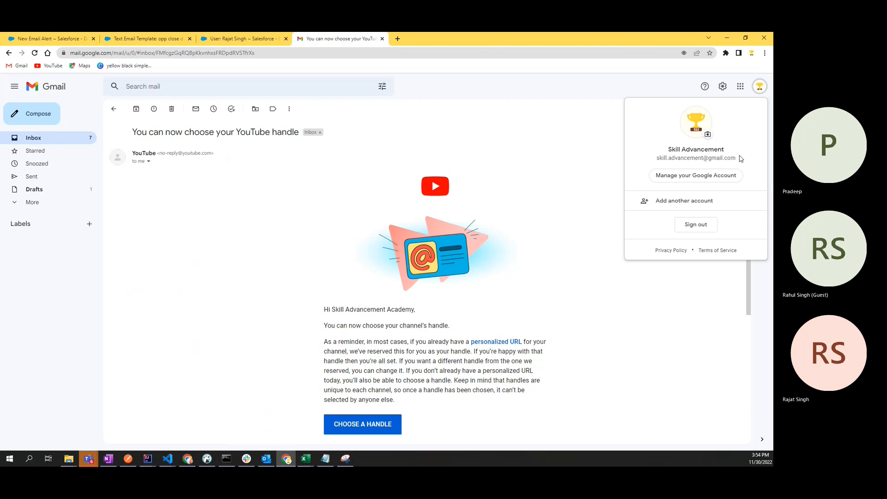
pyautogui.moveTo(740, 159); pyautogui.dragTo(658, 166)
pyautogui.hotkey('ctrl', 'c')
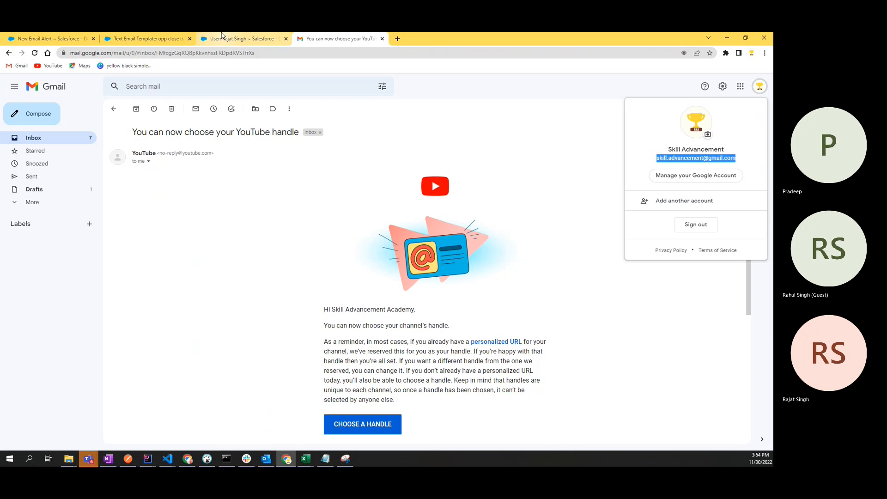
pyautogui.click(242, 38)
pyautogui.click(147, 38)
pyautogui.click(48, 38)
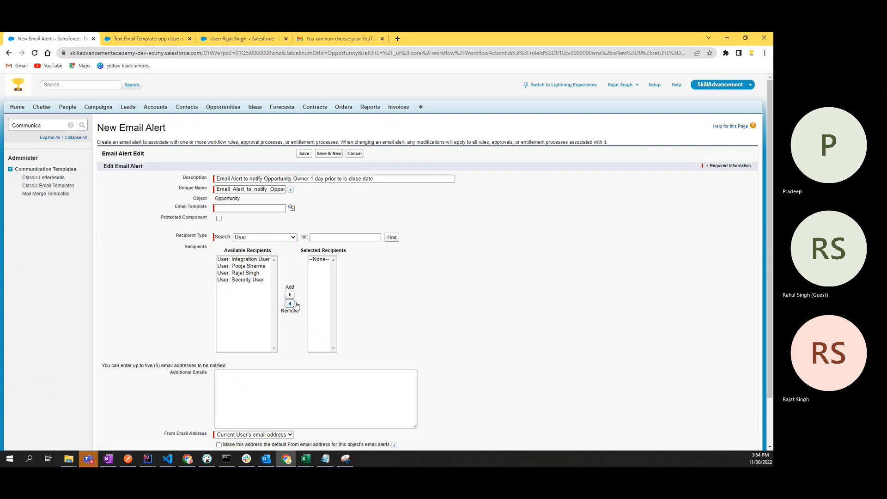
pyautogui.click(152, 38)
pyautogui.click(220, 37)
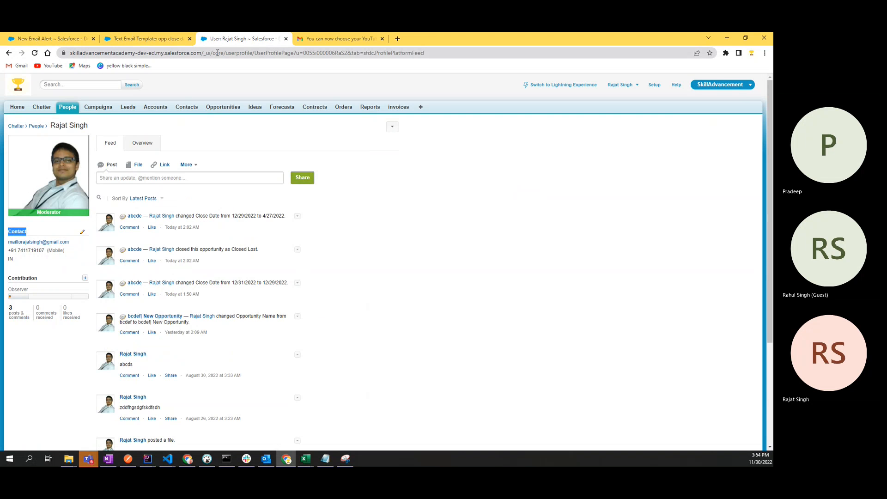
pyautogui.click(159, 39)
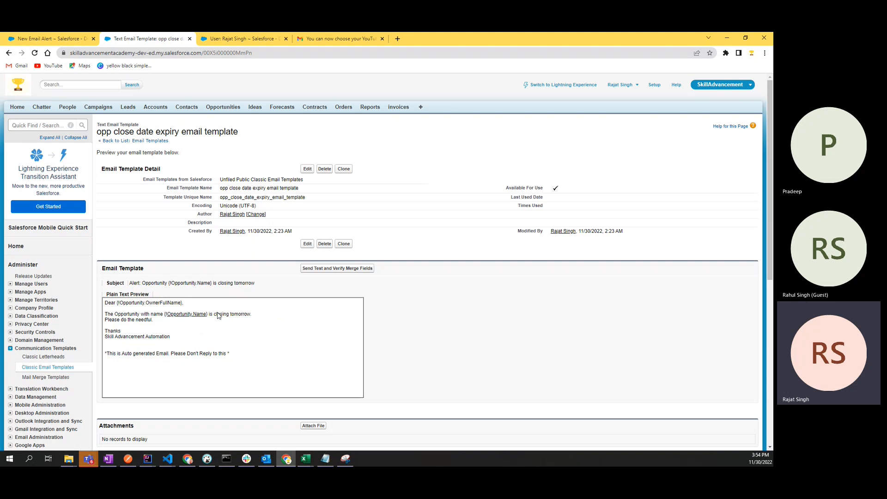
# Step: Send another template test preview with the preview address replaced by the other Gmail account
pyautogui.click(318, 270)
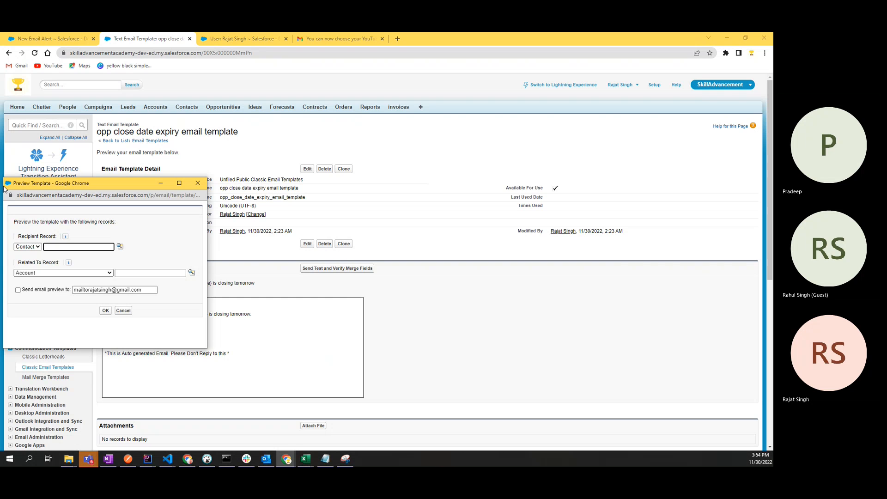
pyautogui.moveTo(92, 185); pyautogui.dragTo(397, 159)
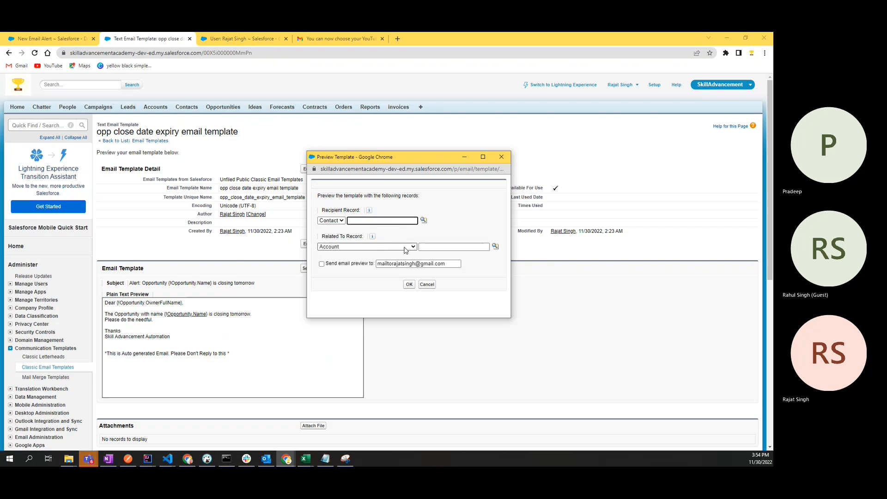
pyautogui.click(321, 263)
pyautogui.click(408, 263)
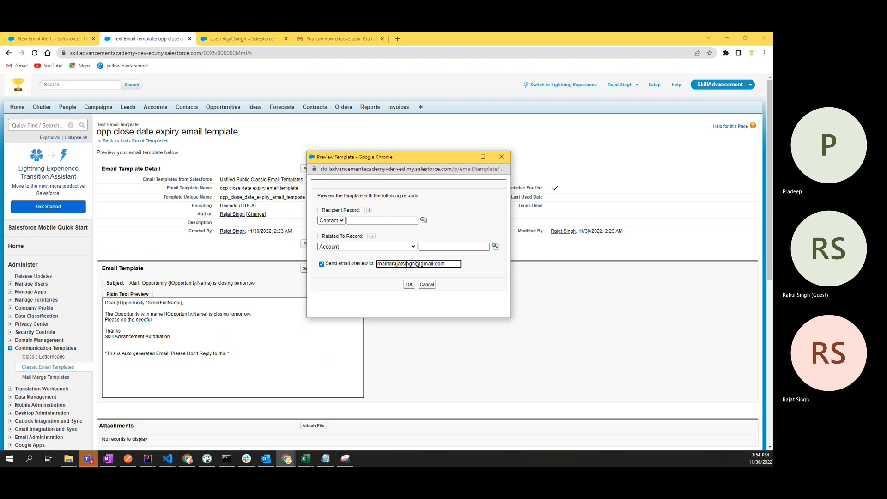
pyautogui.hotkey('ctrl', 'a')
pyautogui.hotkey('ctrl', 'v')
pyautogui.click(409, 284)
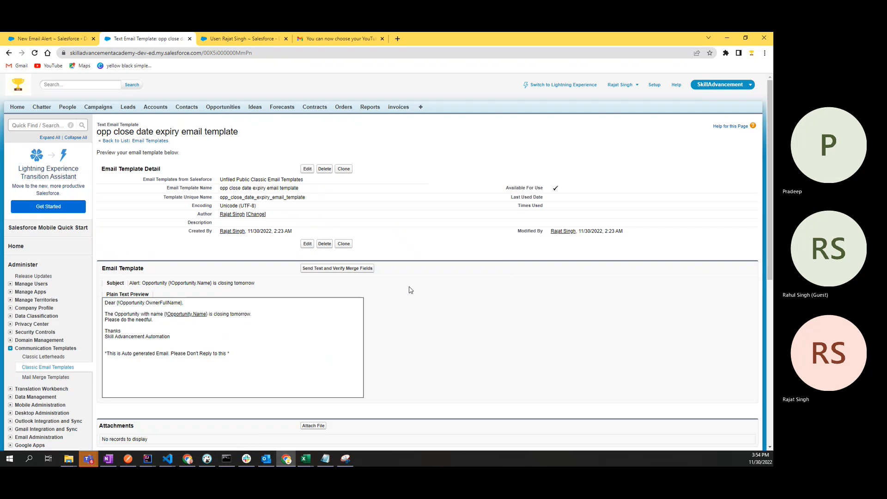
pyautogui.scroll(-3, 409, 289)
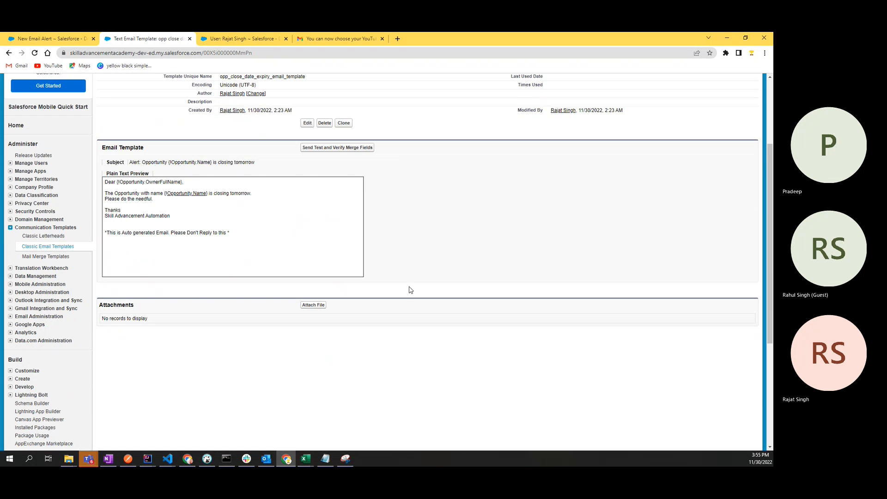
# Step: Refresh the Gmail inbox, look through Promotions, Social and Primary, then return to the Salesforce user profile
pyautogui.click(338, 39)
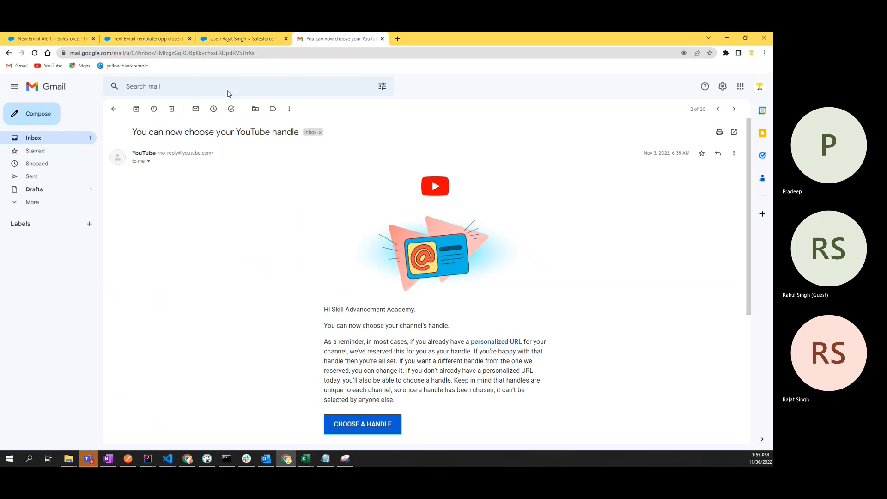
pyautogui.click(61, 140)
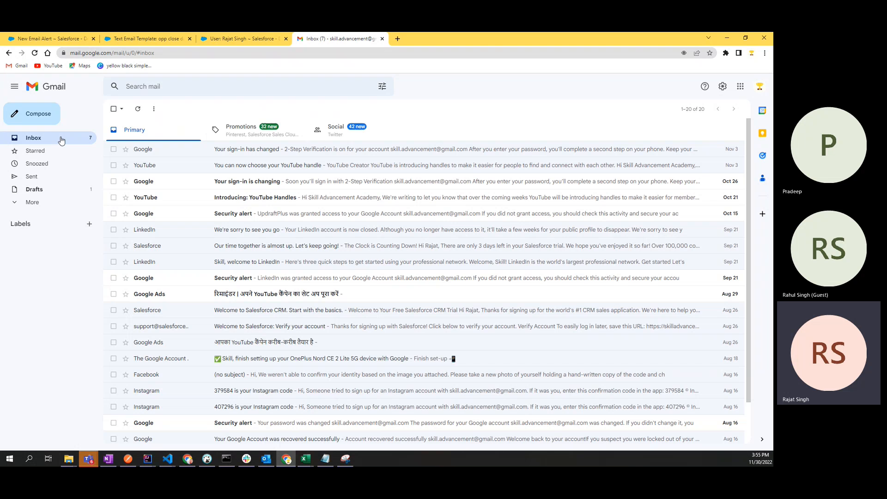
pyautogui.click(138, 109)
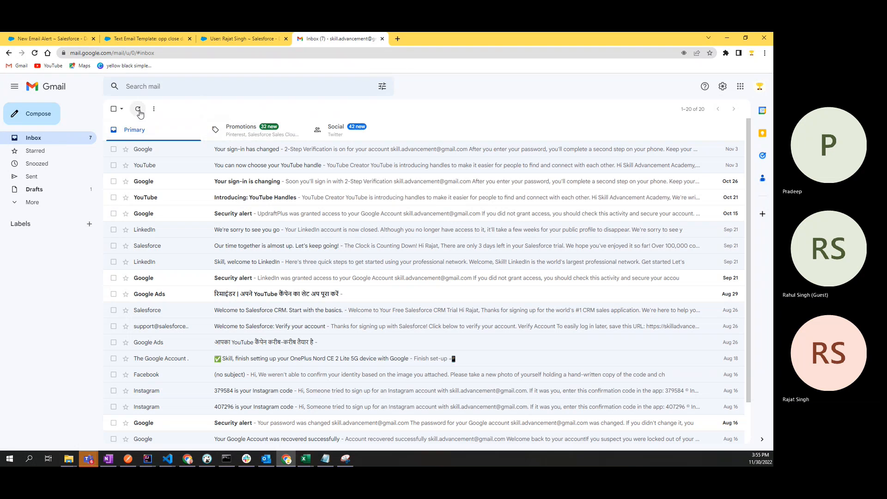
pyautogui.click(244, 126)
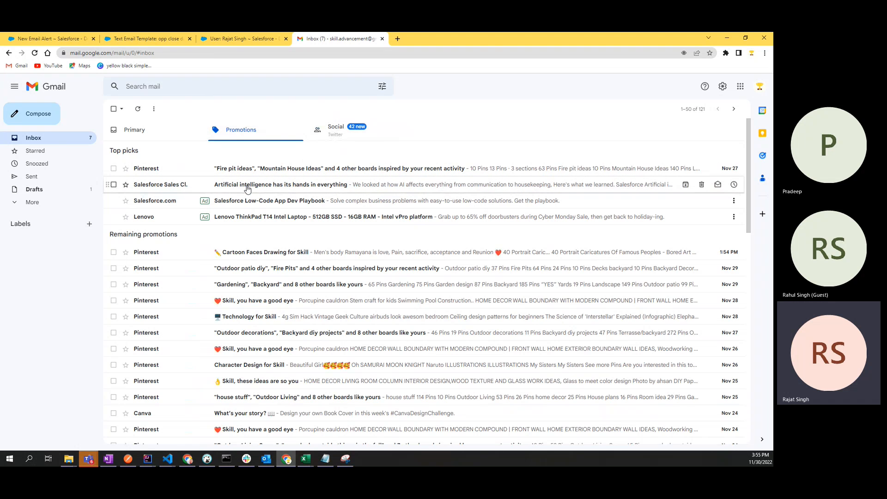
pyautogui.click(329, 130)
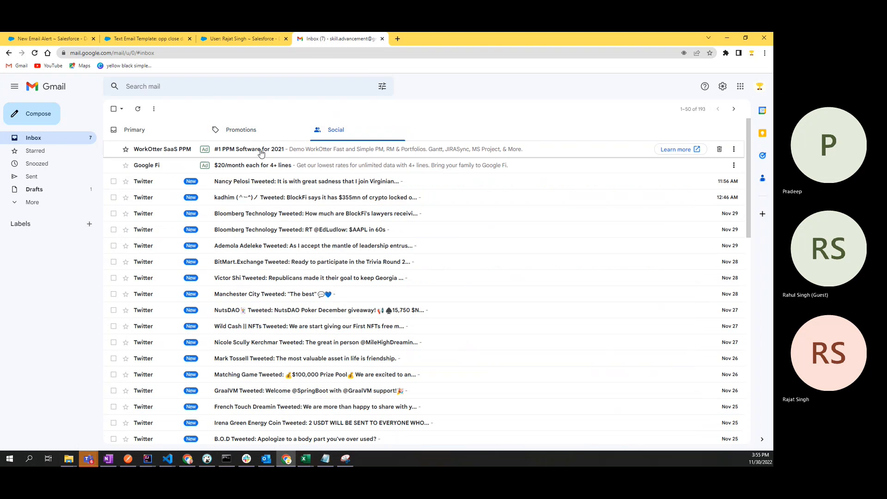
pyautogui.click(141, 133)
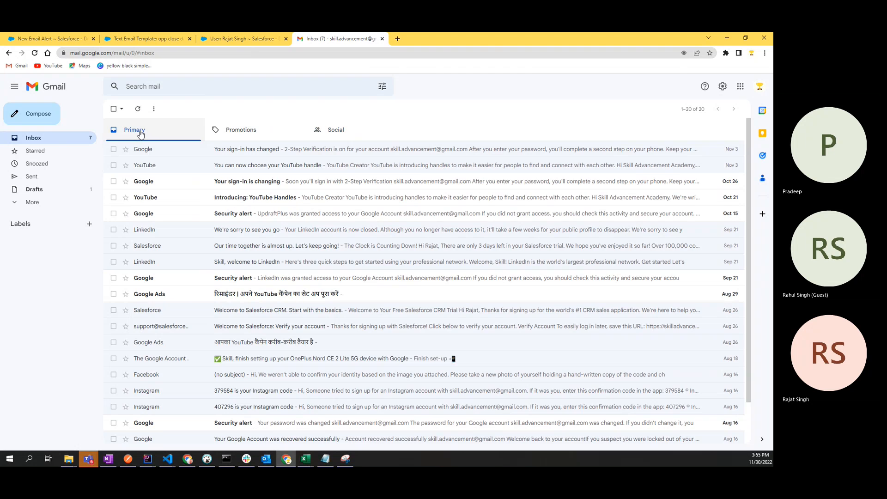
pyautogui.scroll(-1, 231, 323)
pyautogui.scroll(1, 190, 304)
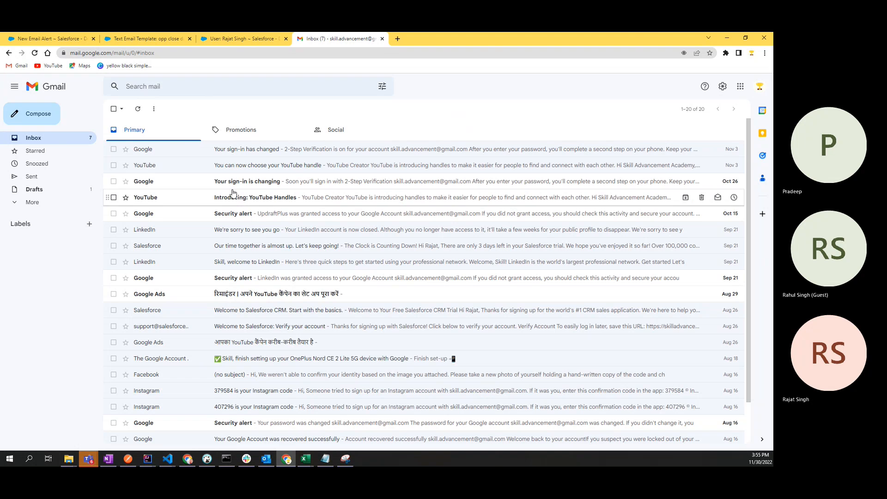
pyautogui.click(224, 38)
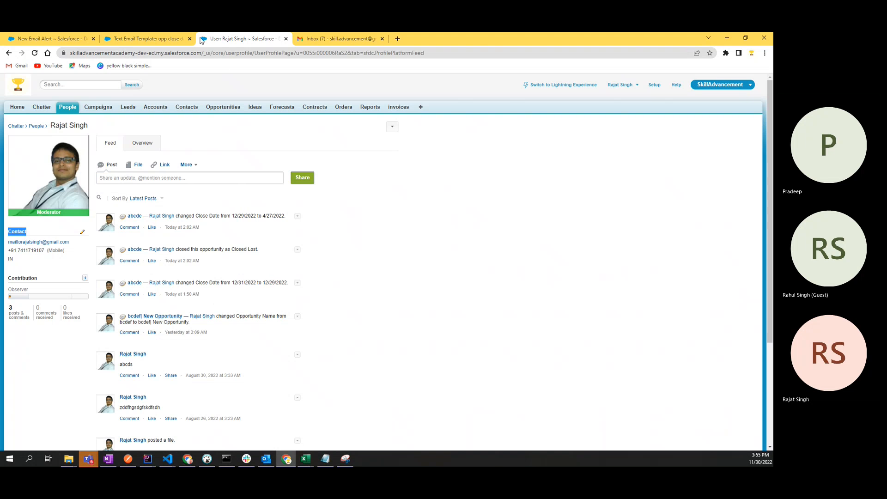
# Step: Open the template's test preview with email sending on and pick a Contact as recipient
pyautogui.click(143, 39)
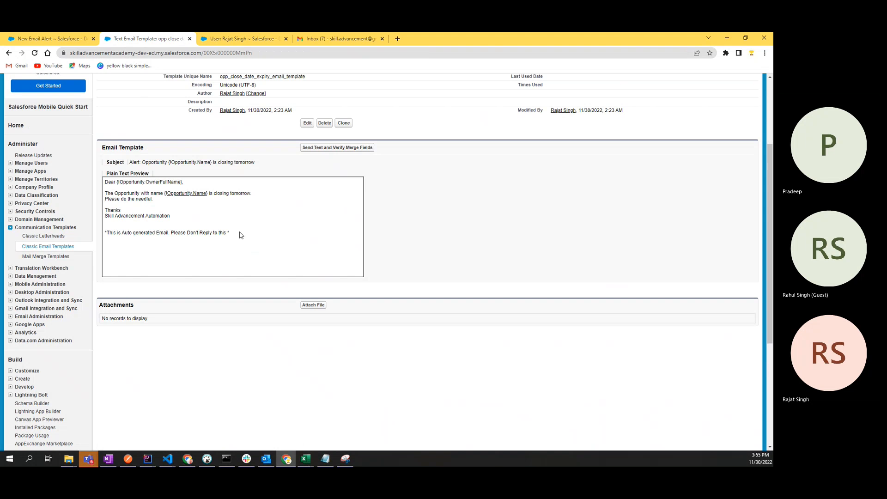
pyautogui.click(330, 148)
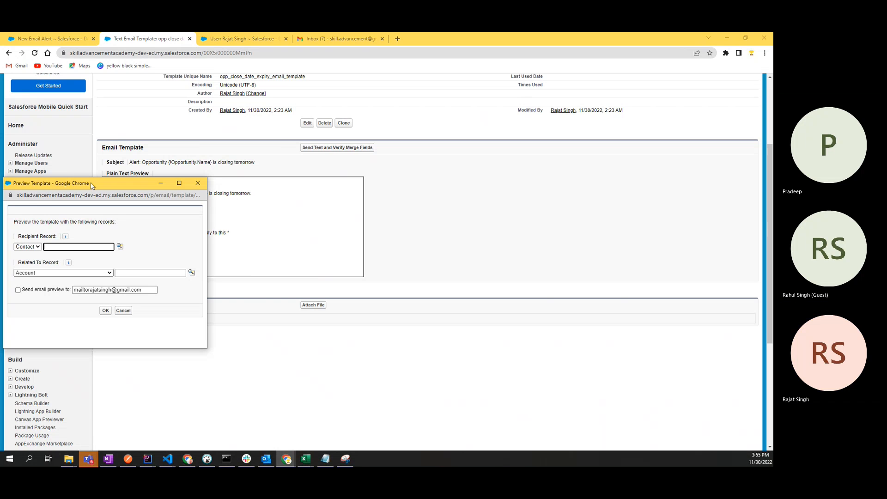
pyautogui.moveTo(91, 182); pyautogui.dragTo(305, 124)
pyautogui.click(232, 233)
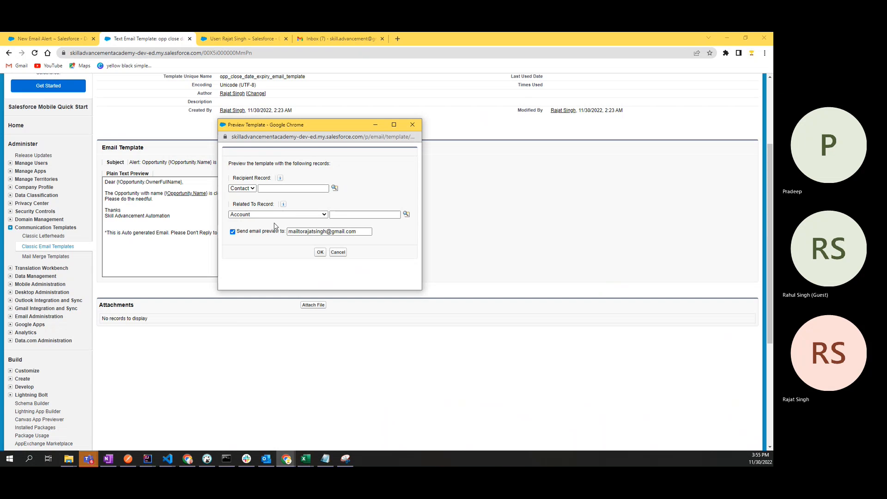
pyautogui.click(292, 214)
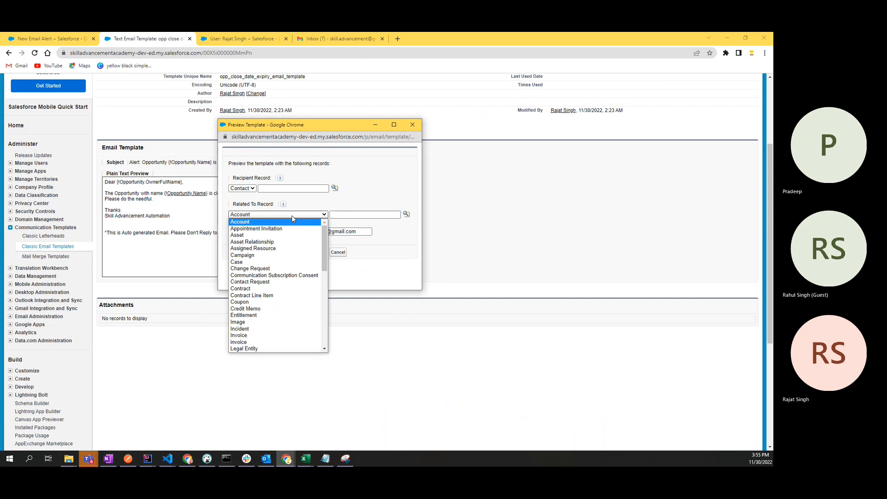
pyautogui.click(292, 215)
pyautogui.click(251, 188)
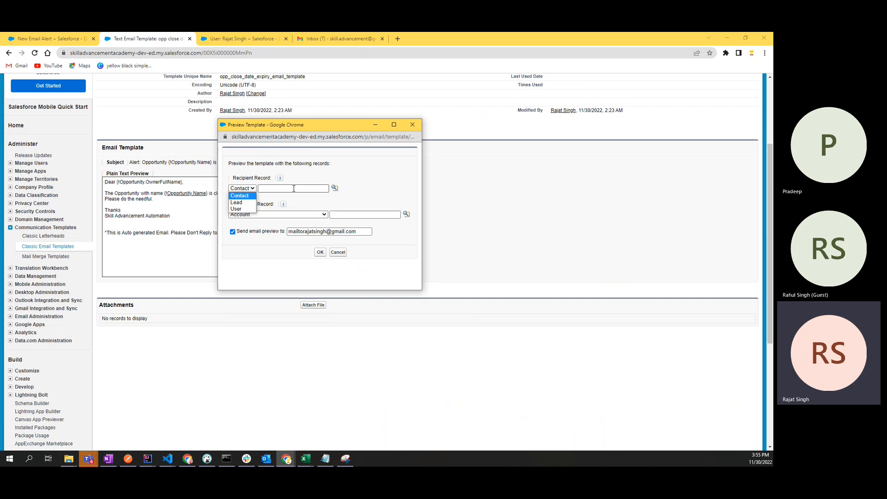
pyautogui.click(240, 188)
pyautogui.click(240, 189)
pyautogui.click(240, 190)
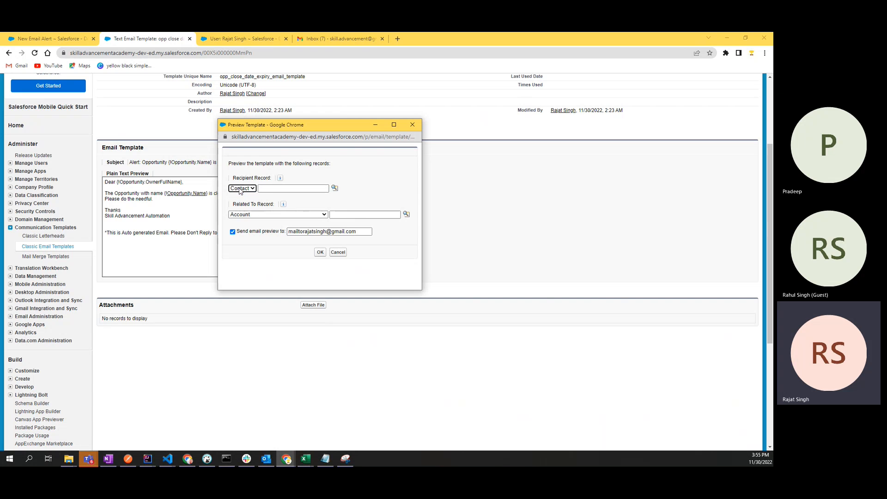
pyautogui.click(334, 188)
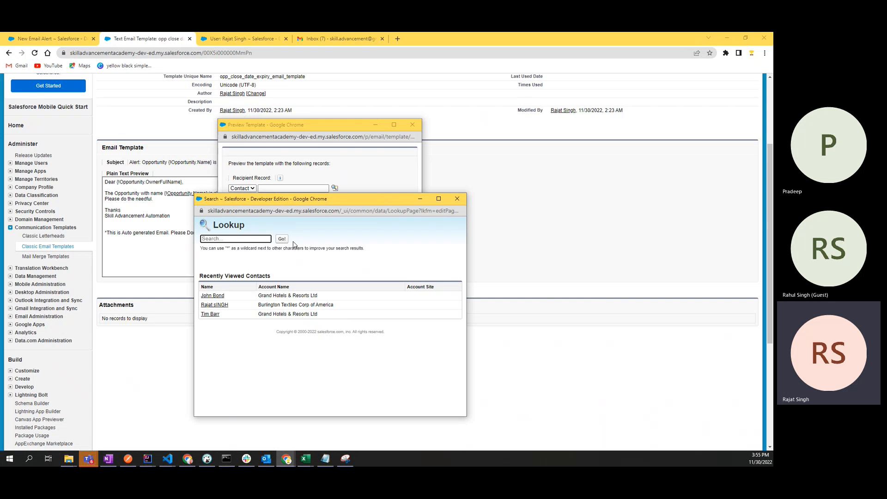
pyautogui.click(216, 306)
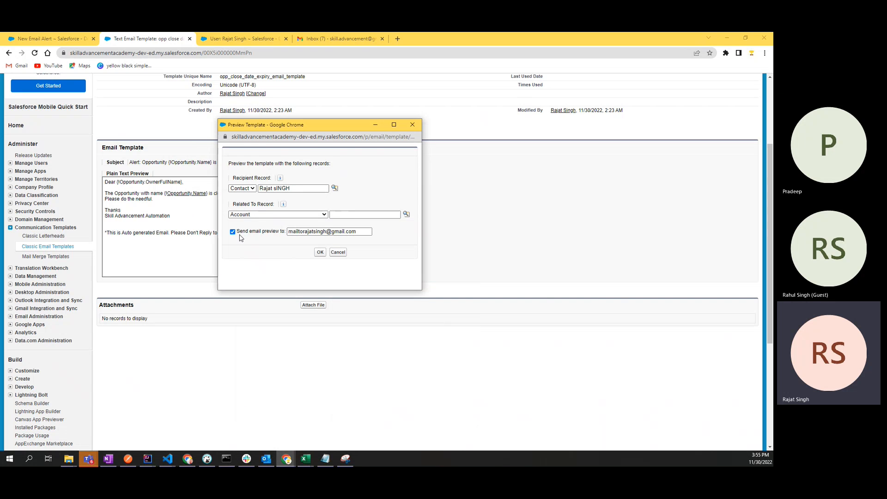
# Step: Relate the preview to Opportunity 'bcdefj New Opportunity' and generate the merged preview
pyautogui.click(406, 214)
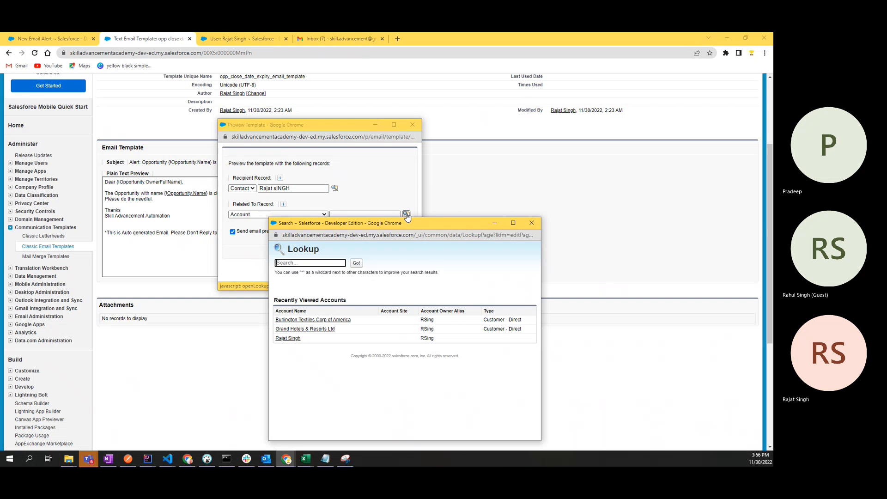
pyautogui.click(379, 192)
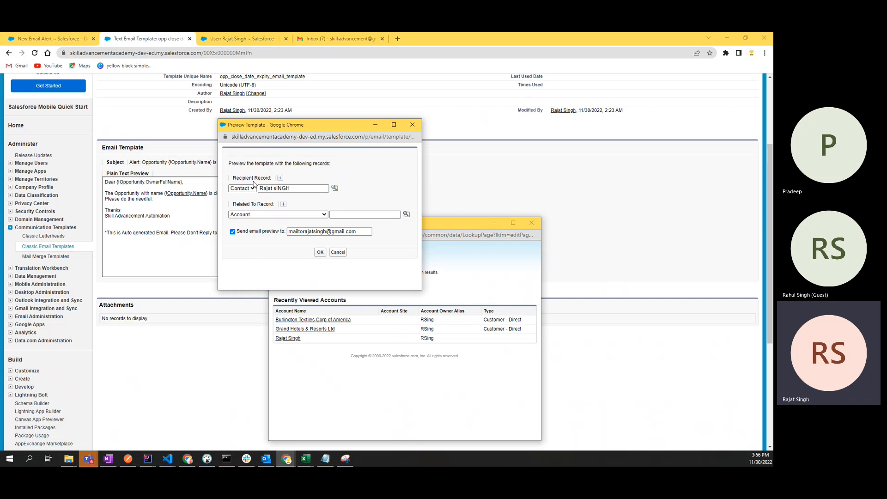
pyautogui.click(316, 232)
pyautogui.hotkey('alt', 'Tab')
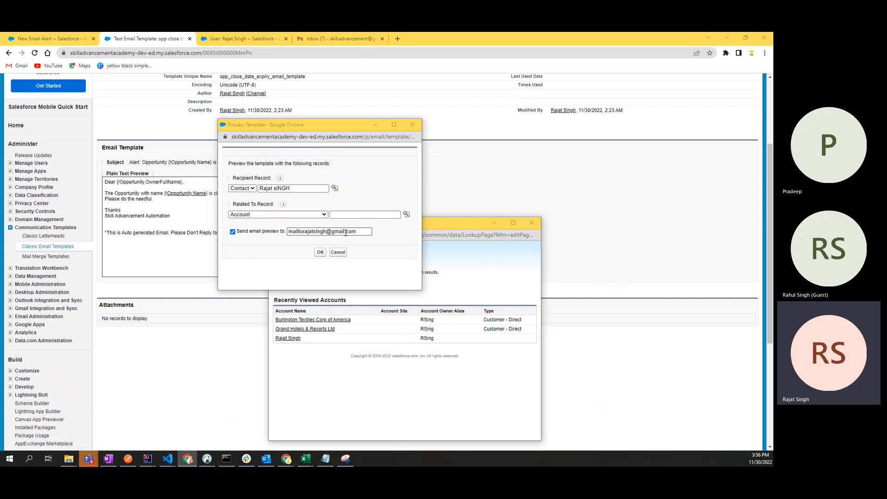
pyautogui.click(310, 215)
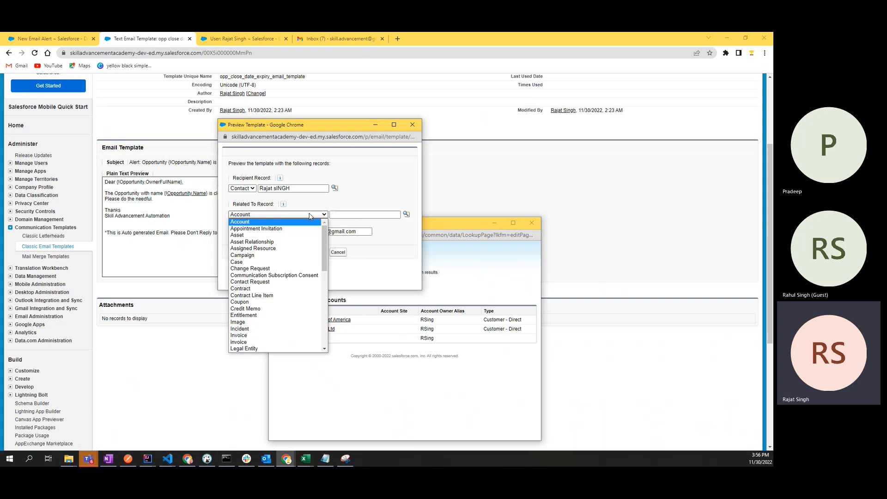
pyautogui.write('opp')
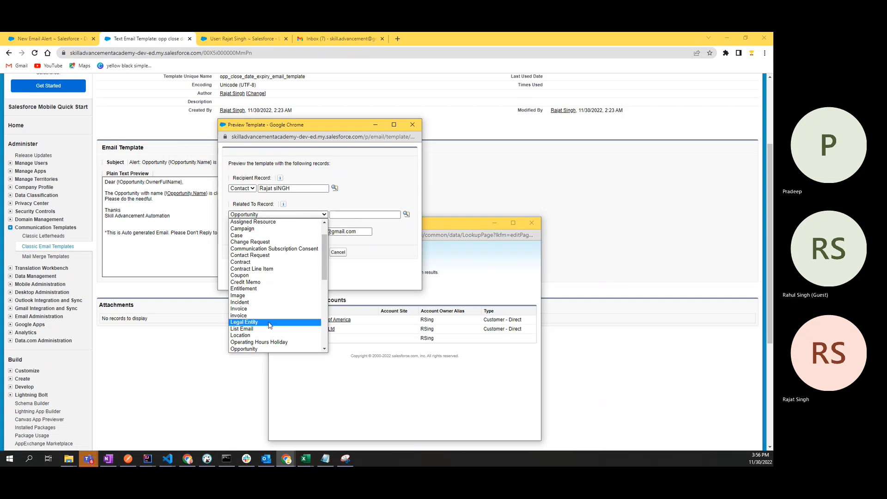
pyautogui.click(264, 349)
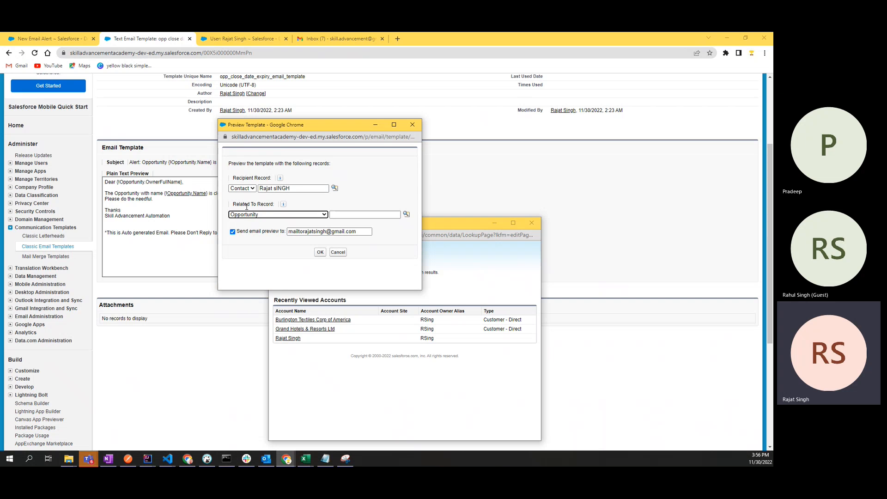
pyautogui.click(406, 215)
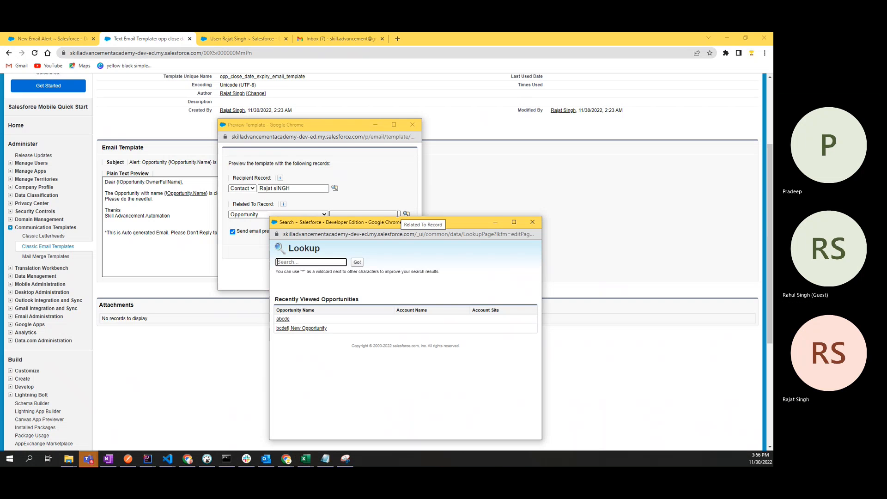
pyautogui.click(305, 329)
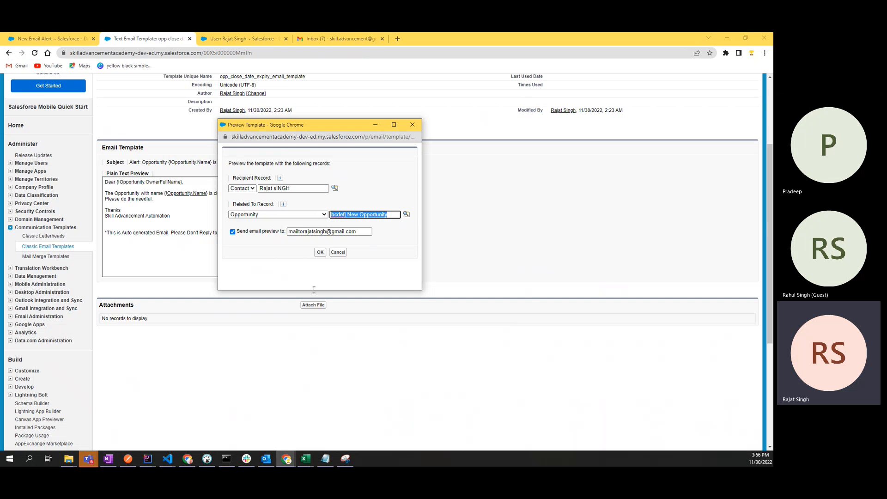
pyautogui.click(320, 252)
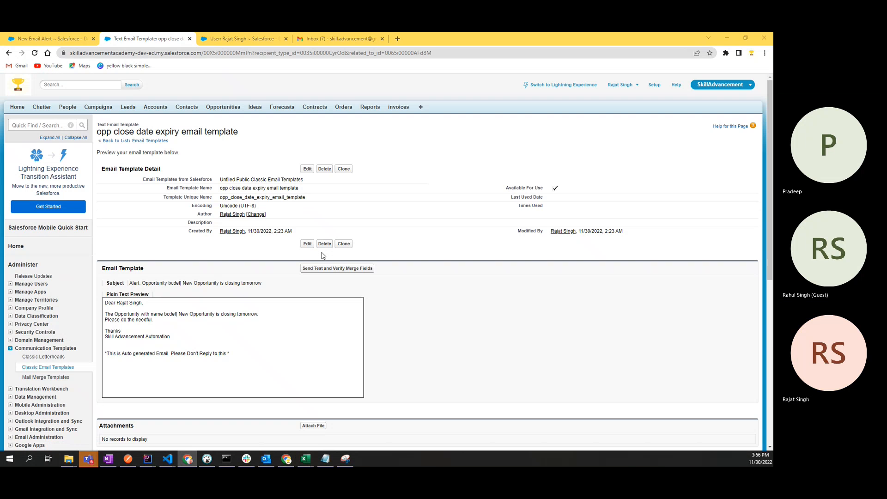
# Step: Review the template's subject, highlighting the opportunity name and the closing-tomorrow wording
pyautogui.scroll(-3, 322, 256)
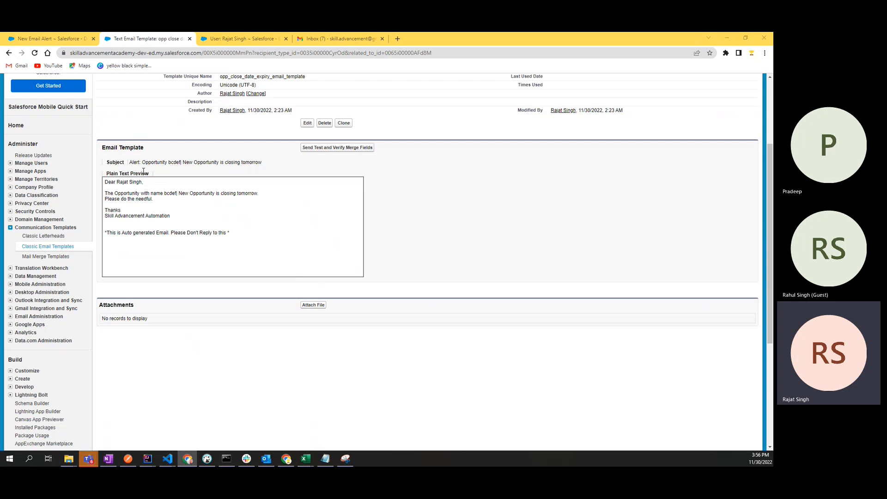
pyautogui.moveTo(229, 234); pyautogui.dragTo(142, 172)
pyautogui.click(180, 177)
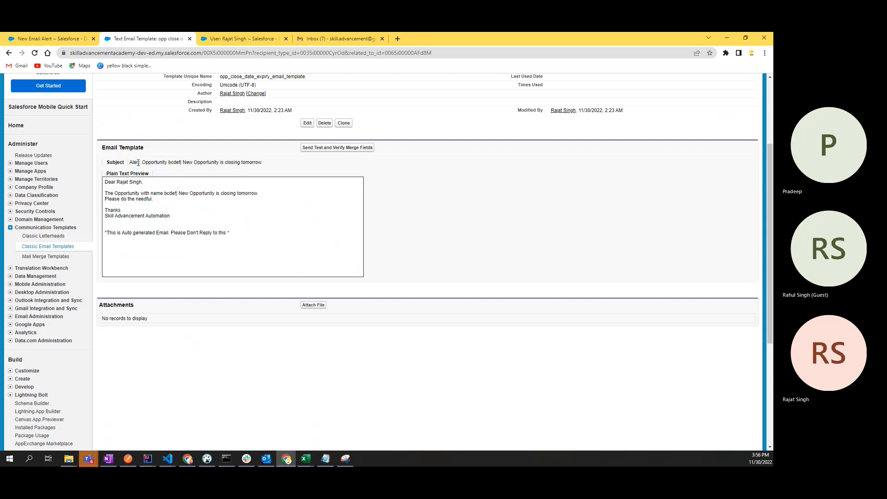
pyautogui.doubleClick(160, 162)
pyautogui.doubleClick(174, 162)
pyautogui.moveTo(183, 164); pyautogui.dragTo(277, 168)
pyautogui.click(277, 168)
pyautogui.moveTo(183, 164); pyautogui.dragTo(277, 168)
pyautogui.click(277, 169)
# Step: Glance at Gmail, review the plain-text body and Thanks signature, then return to New Email Alert
pyautogui.click(334, 39)
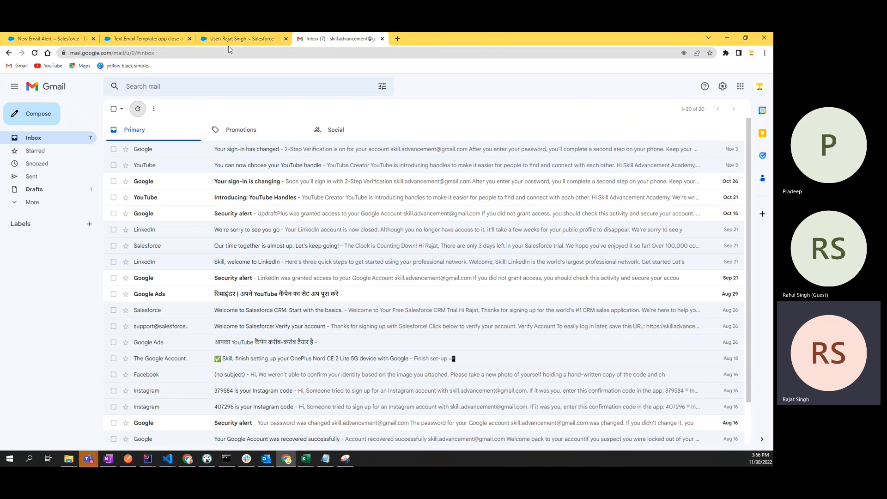
pyautogui.click(147, 39)
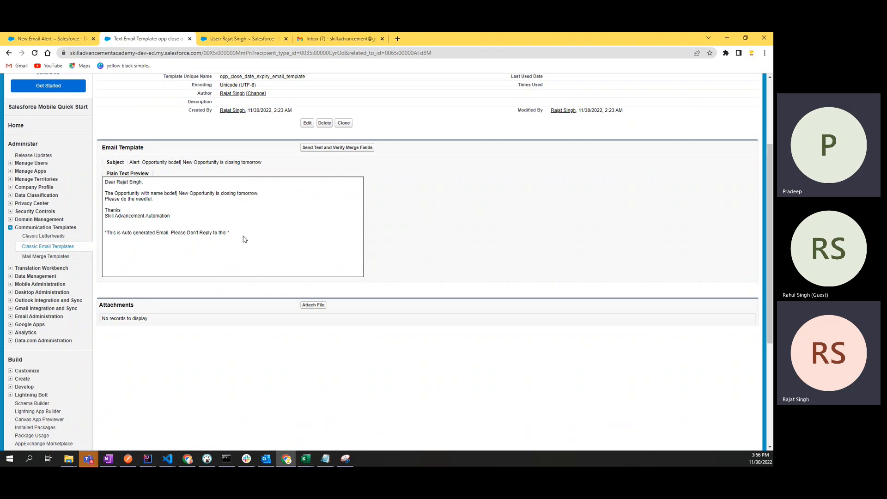
pyautogui.moveTo(245, 237); pyautogui.dragTo(114, 185)
pyautogui.click(192, 221)
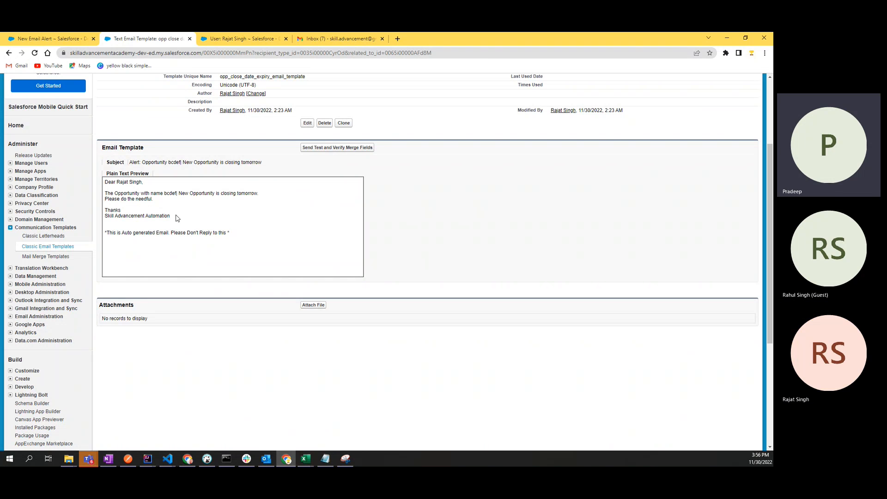
pyautogui.doubleClick(157, 193)
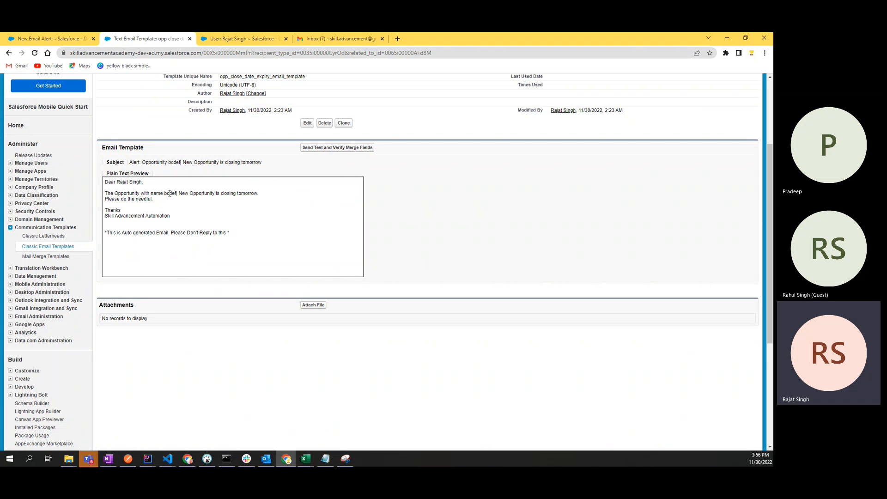
pyautogui.doubleClick(170, 193)
pyautogui.doubleClick(184, 193)
pyautogui.moveTo(217, 206); pyautogui.dragTo(103, 196)
pyautogui.click(121, 219)
pyautogui.moveTo(176, 219); pyautogui.dragTo(144, 183)
pyautogui.click(142, 232)
pyautogui.click(152, 186)
pyautogui.scroll(3, 231, 240)
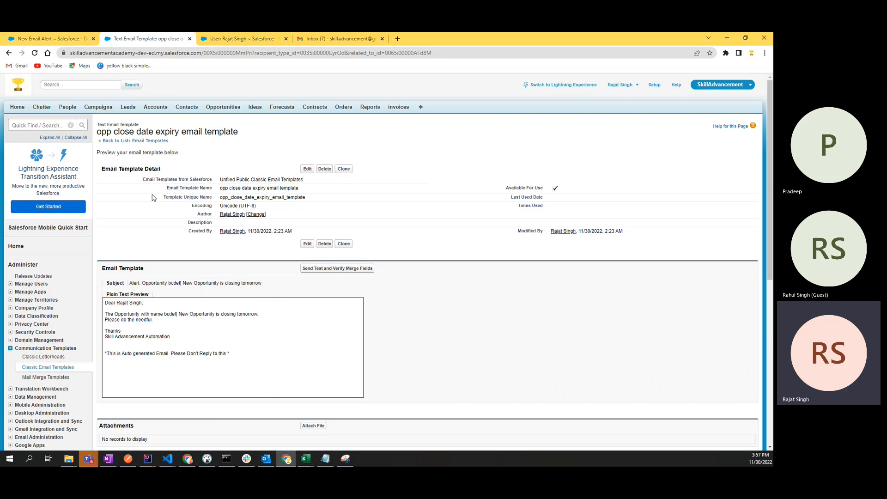
pyautogui.click(69, 38)
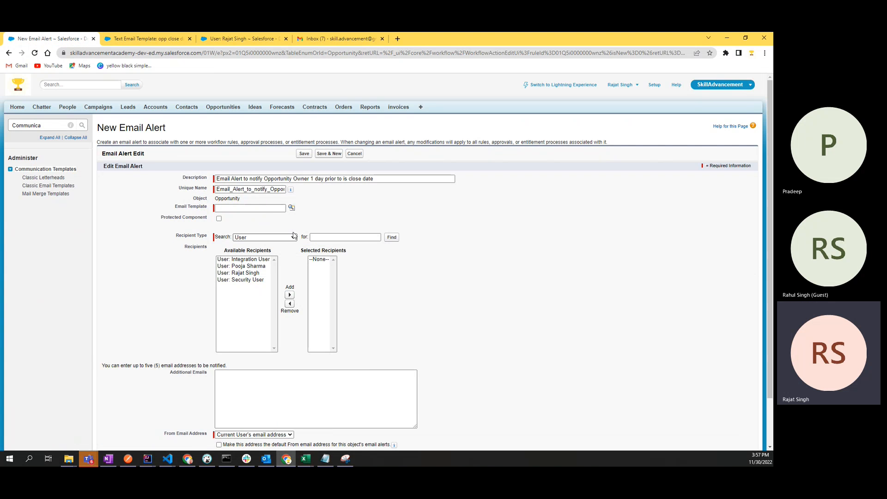
# Step: Choose 'opp close date expiry email template' through the Email Template lookup search
pyautogui.moveTo(169, 130); pyautogui.dragTo(95, 131)
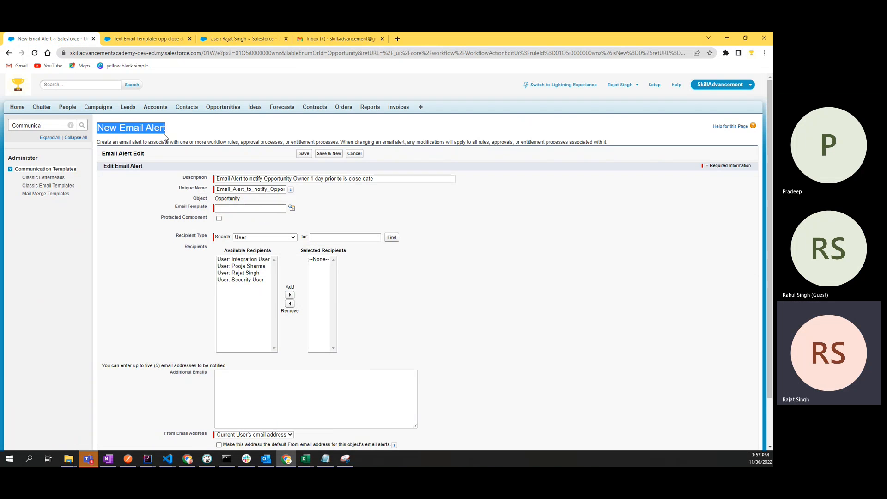
pyautogui.click(186, 133)
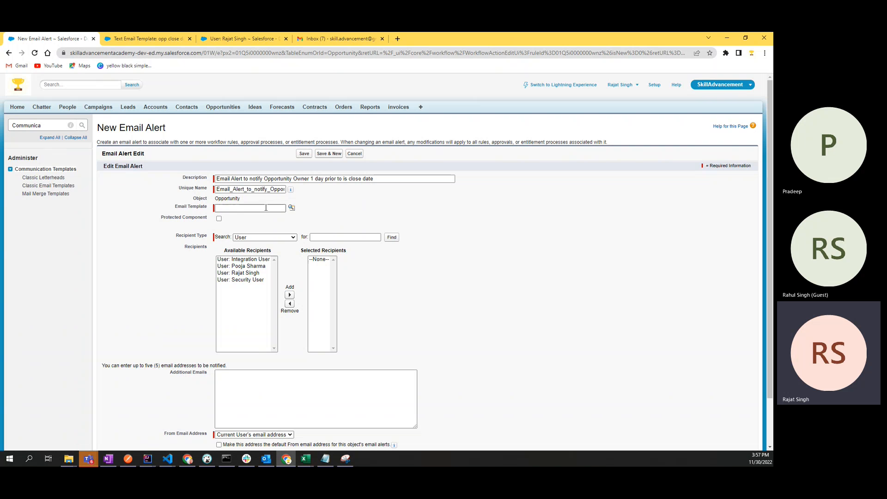
pyautogui.click(292, 208)
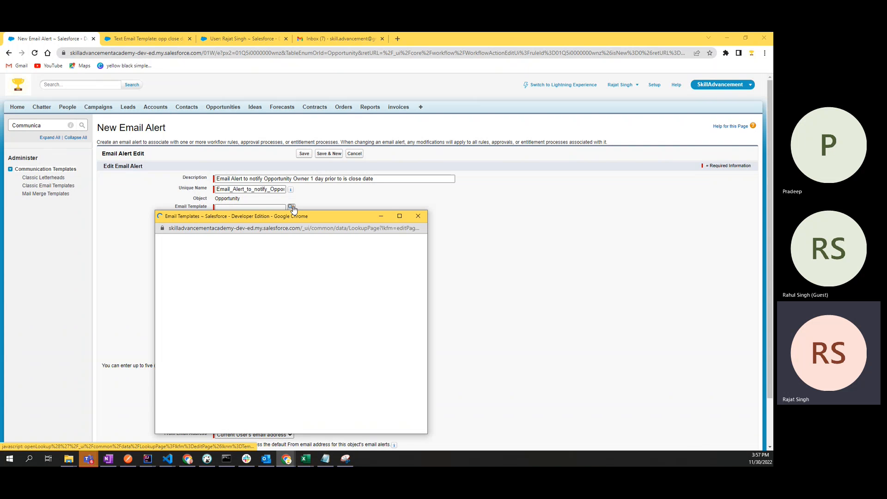
pyautogui.scroll(-3, 231, 381)
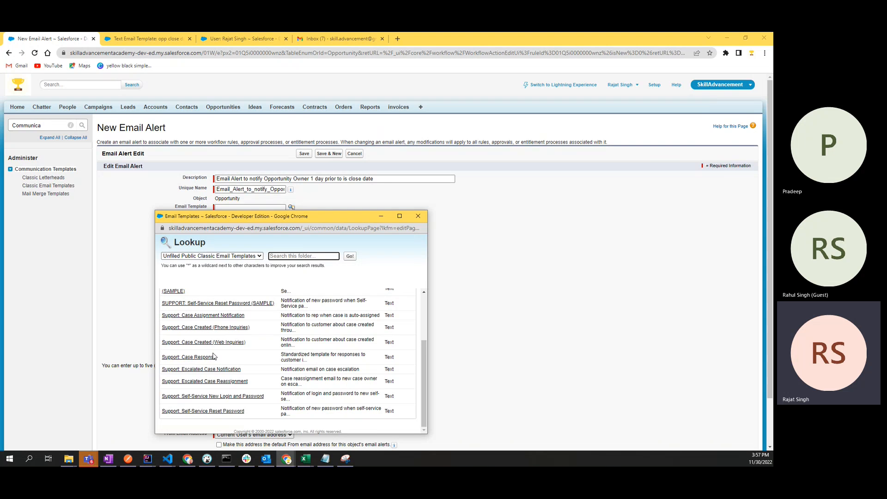
pyautogui.scroll(5, 214, 354)
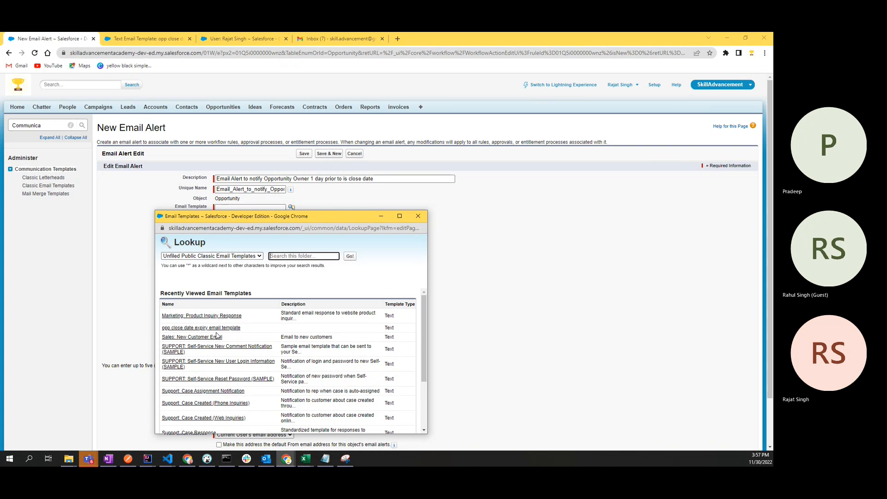
pyautogui.click(349, 257)
pyautogui.scroll(-3, 323, 331)
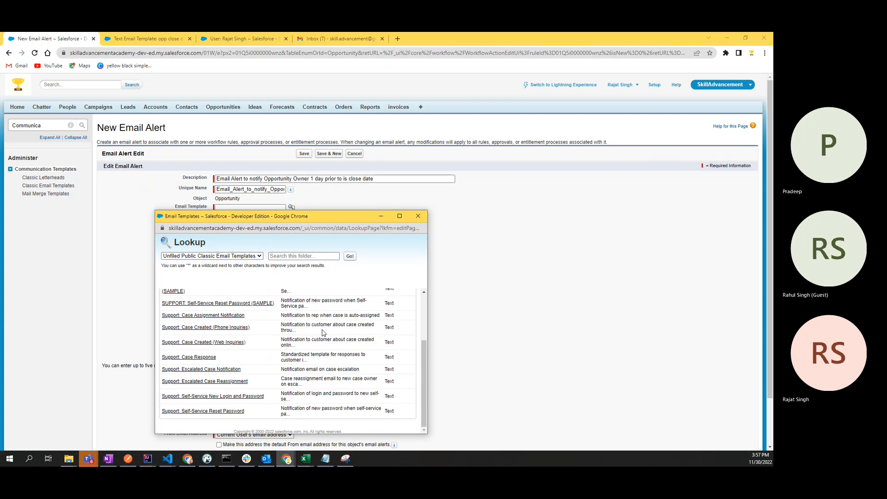
pyautogui.scroll(3, 323, 332)
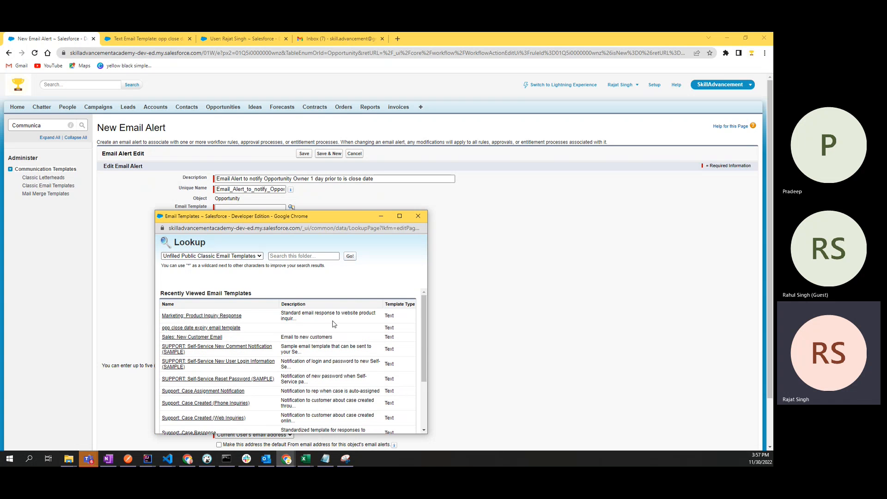
pyautogui.click(227, 329)
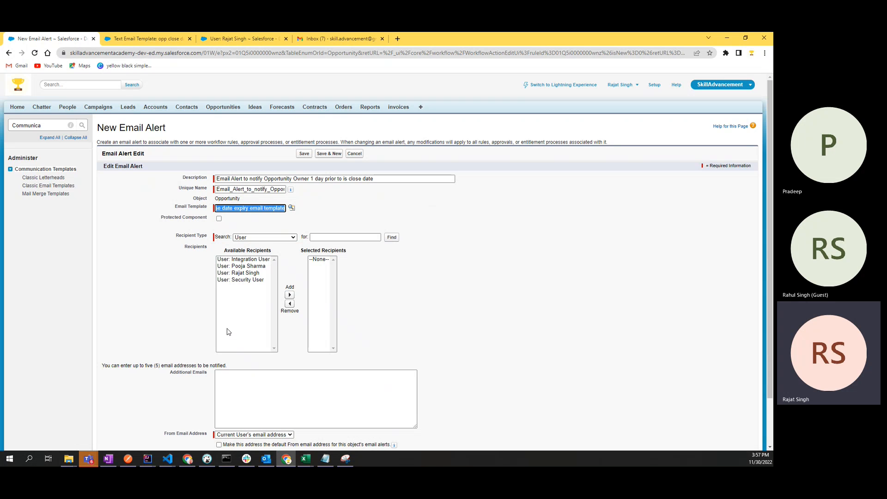
pyautogui.click(176, 307)
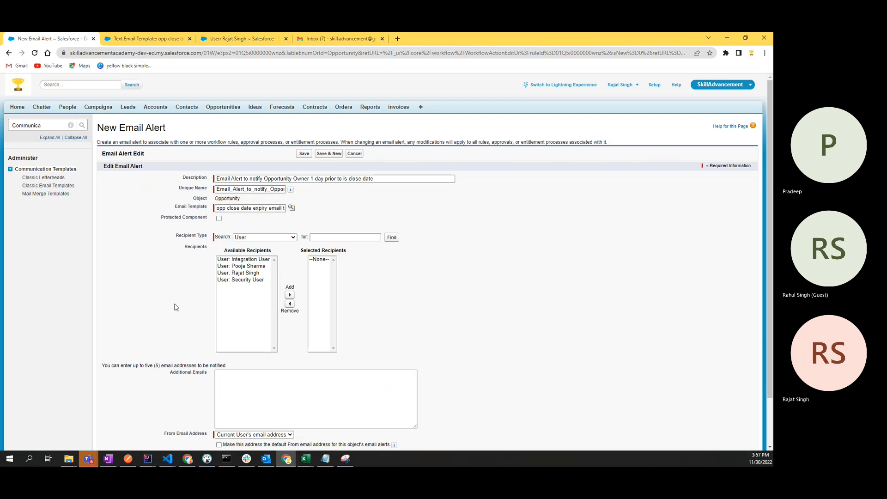
pyautogui.scroll(-2, 176, 308)
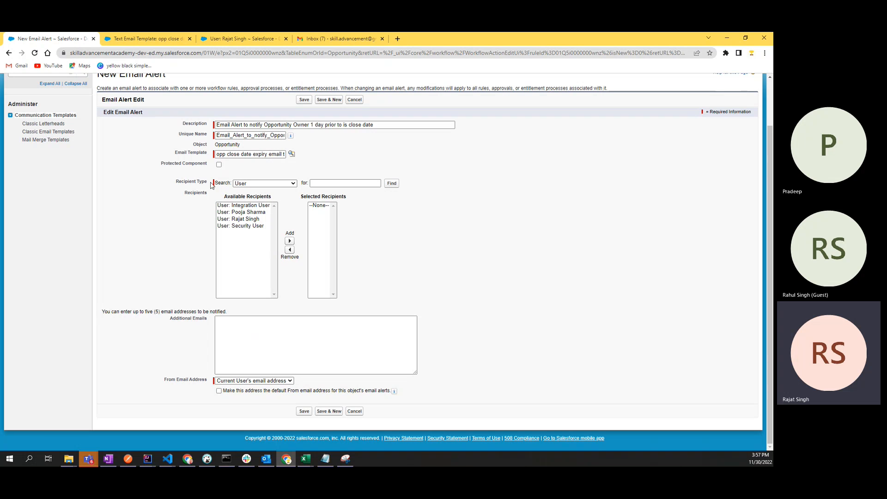
# Step: Try adding a user as a recipient, then remove it, leaving the recipient type unchanged
pyautogui.click(324, 184)
pyautogui.click(240, 219)
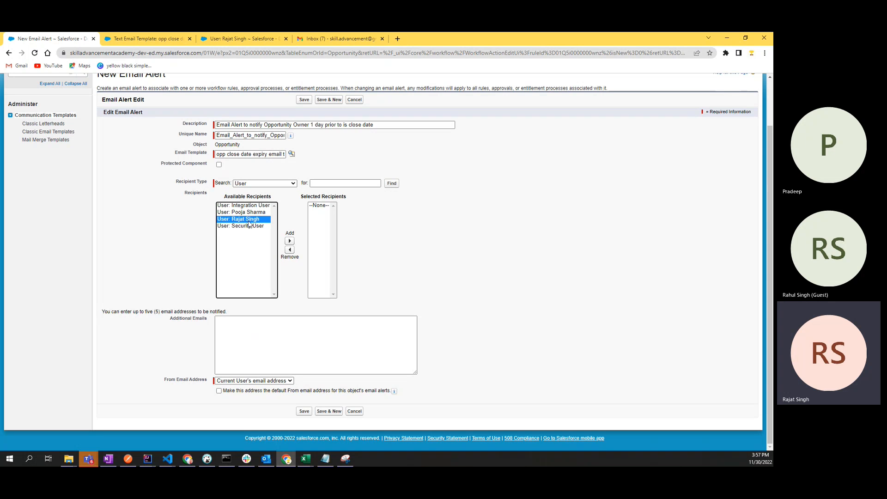
pyautogui.click(289, 240)
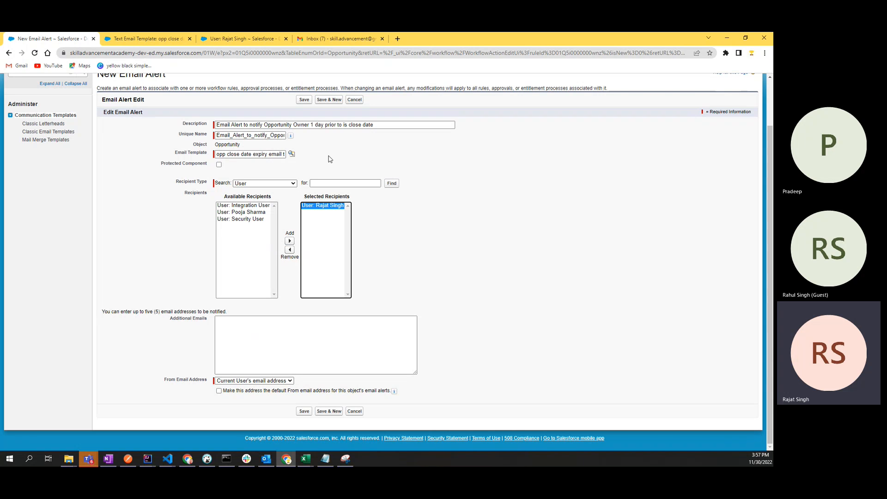
pyautogui.click(290, 250)
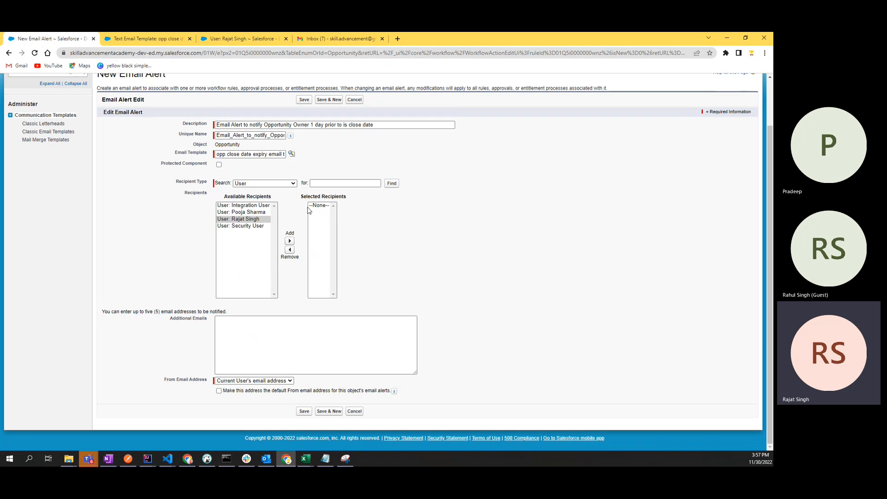
pyautogui.click(239, 184)
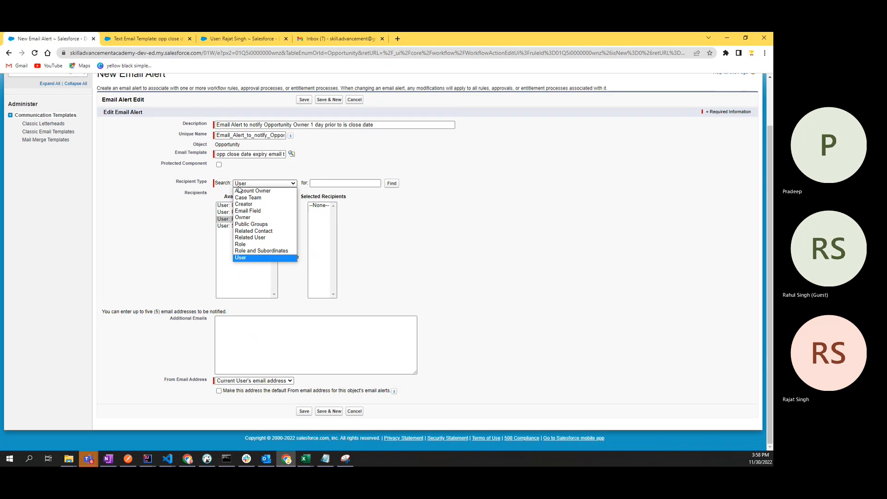
pyautogui.click(181, 245)
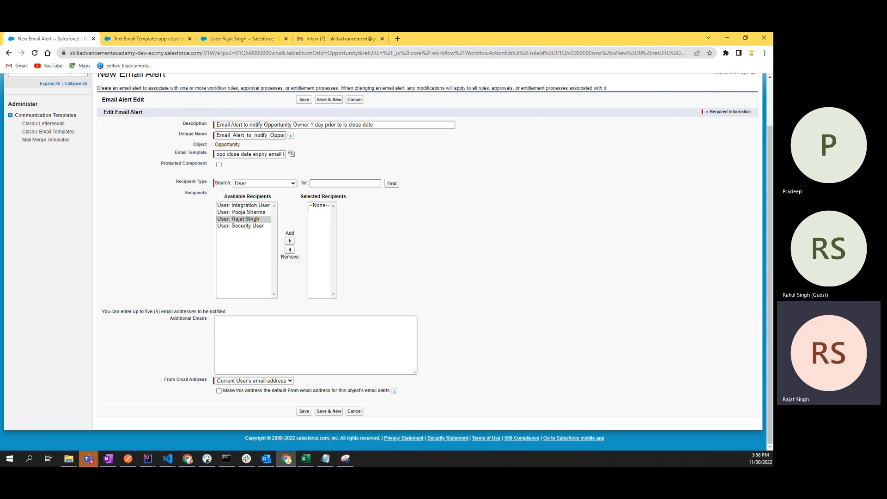
pyautogui.hotkey('alt', 'Tab')
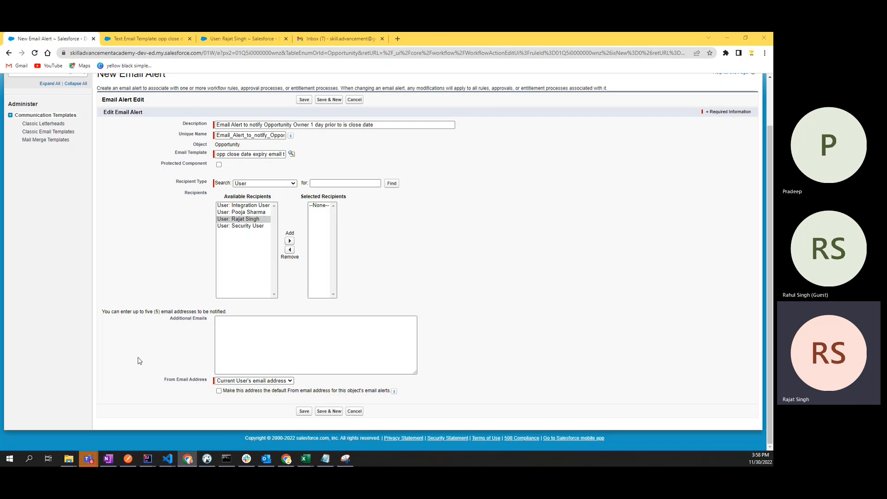
# Step: Switch the recipient type to Owner and add Opportunity Owner to Selected Recipients
pyautogui.click(260, 185)
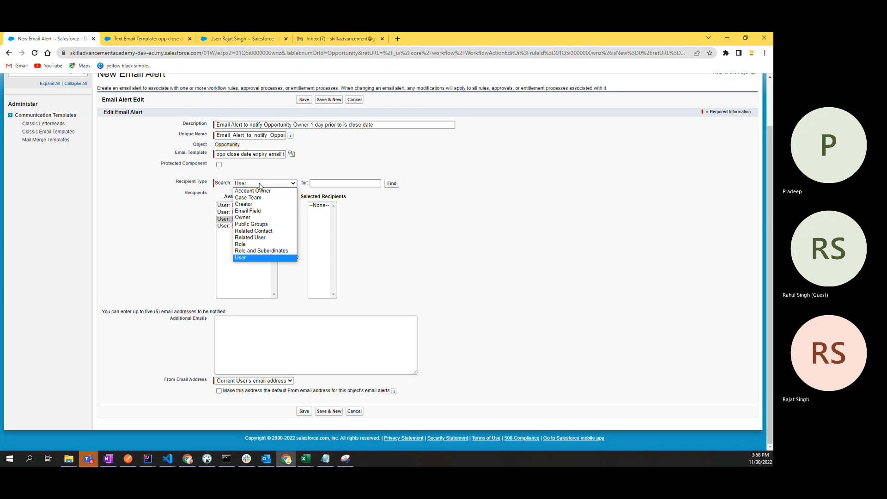
pyautogui.click(256, 221)
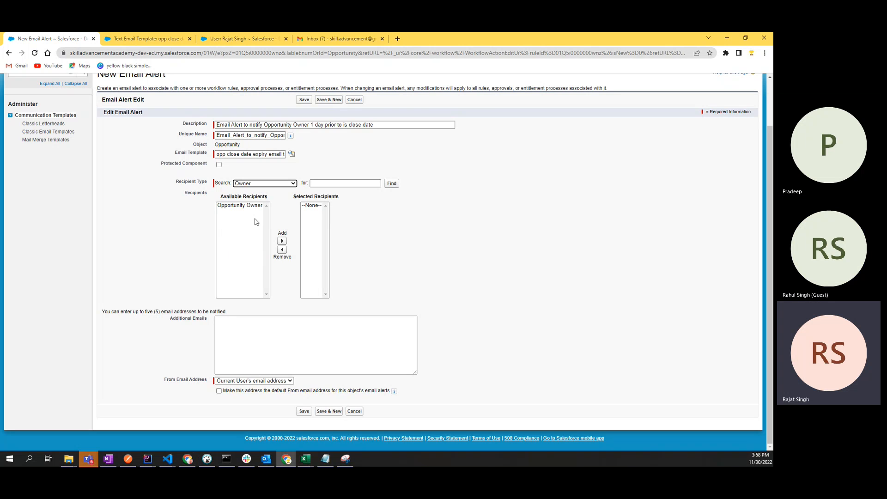
pyautogui.click(255, 207)
pyautogui.click(282, 241)
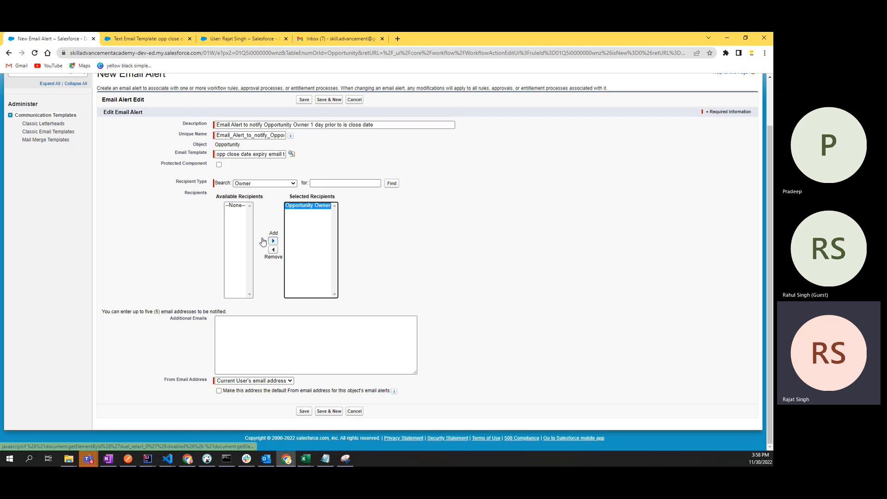
pyautogui.scroll(2, 175, 234)
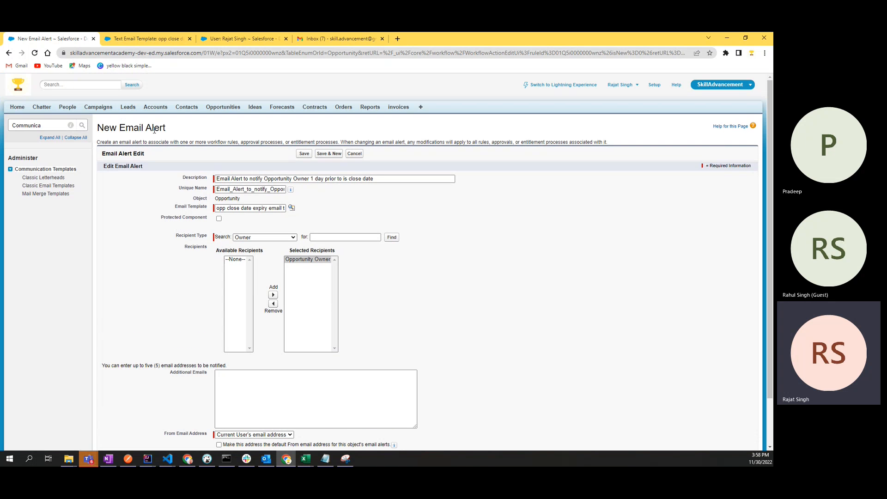
# Step: Set the recipient search to User and review the individual users listed as available
pyautogui.click(256, 238)
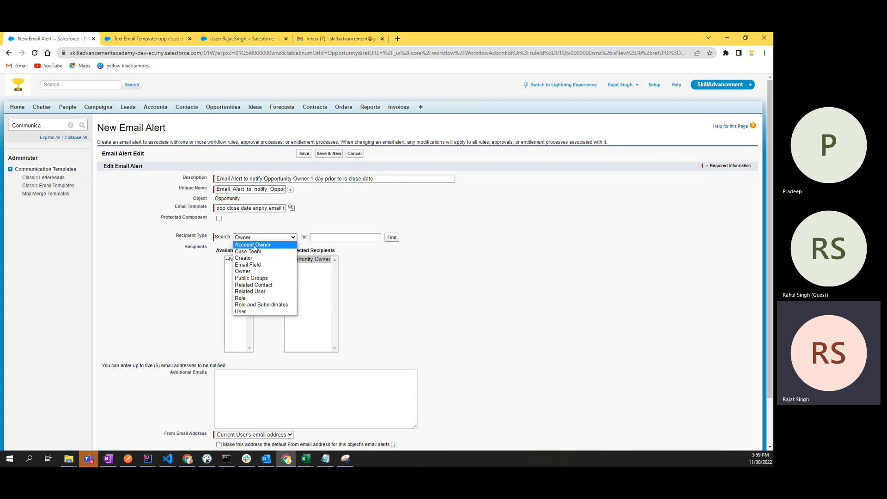
pyautogui.click(241, 311)
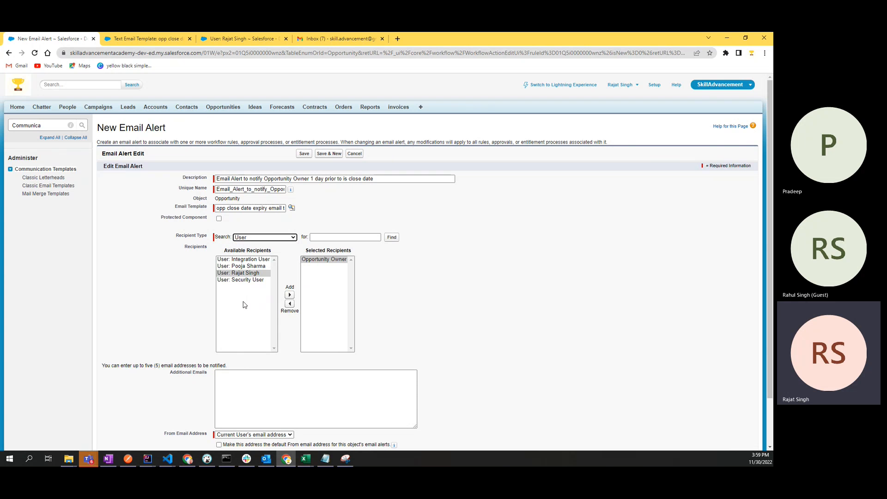
pyautogui.click(247, 237)
pyautogui.click(164, 285)
pyautogui.click(247, 273)
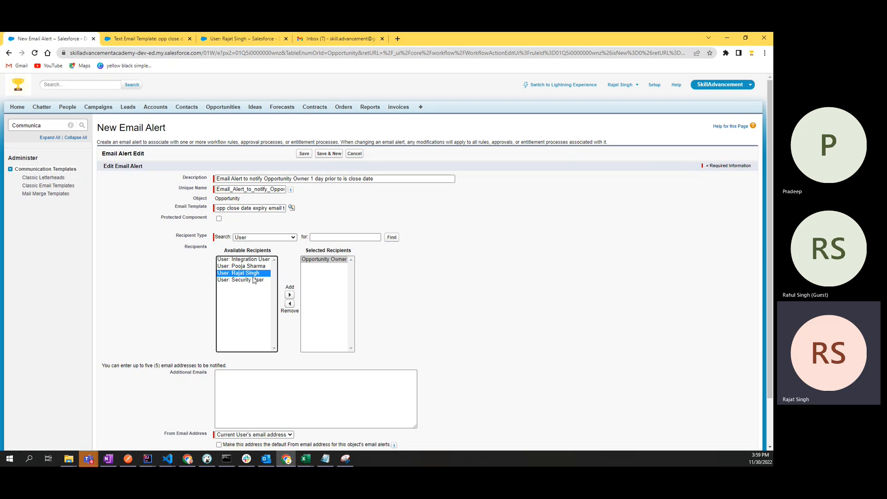
pyautogui.click(245, 238)
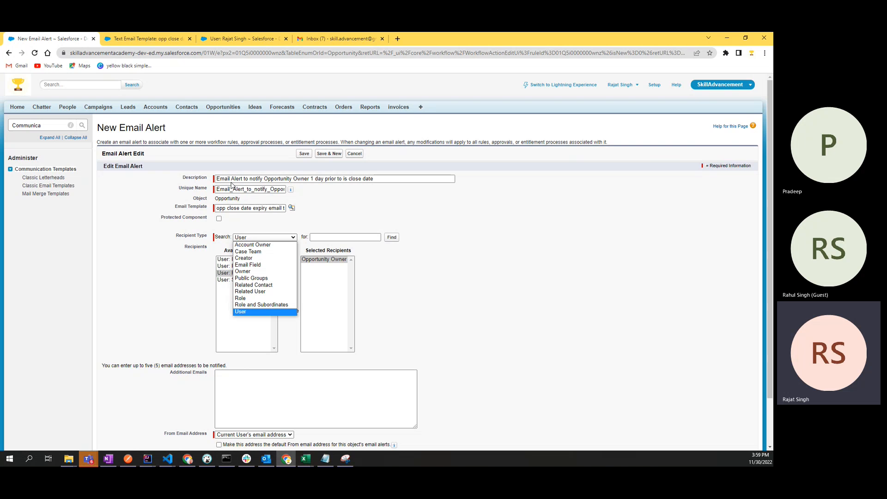
pyautogui.moveTo(178, 133); pyautogui.dragTo(98, 128)
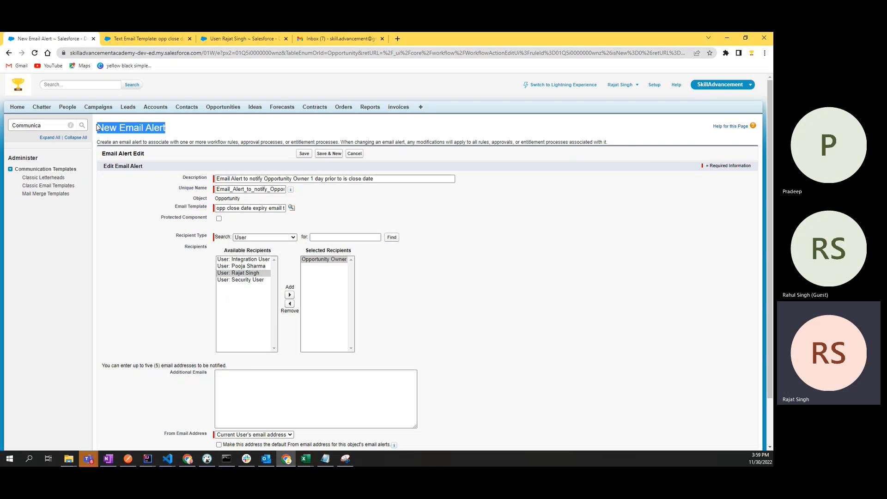
pyautogui.doubleClick(132, 128)
pyautogui.click(130, 220)
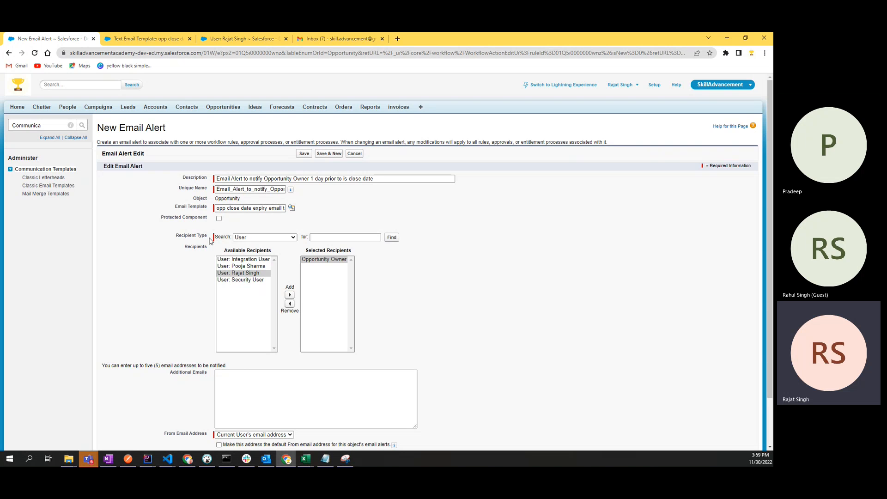
pyautogui.doubleClick(128, 128)
pyautogui.click(255, 241)
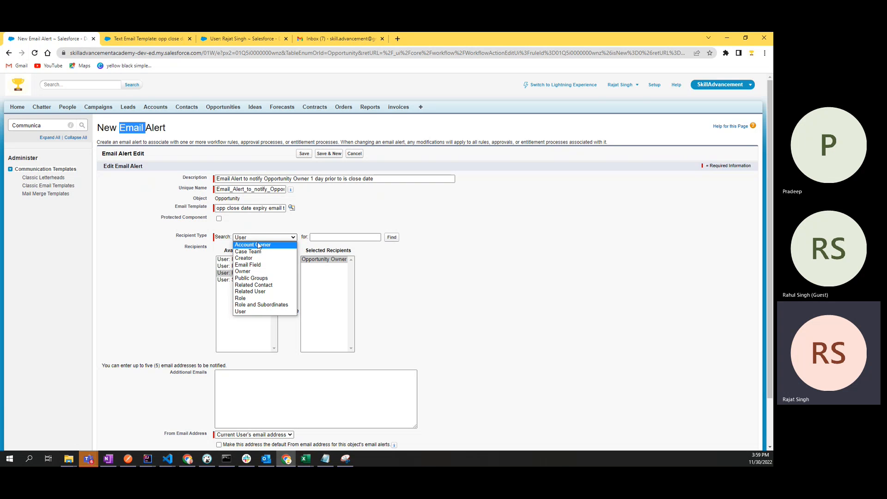
# Step: Search recipients by Account Owner, then check the email template tab
pyautogui.click(257, 245)
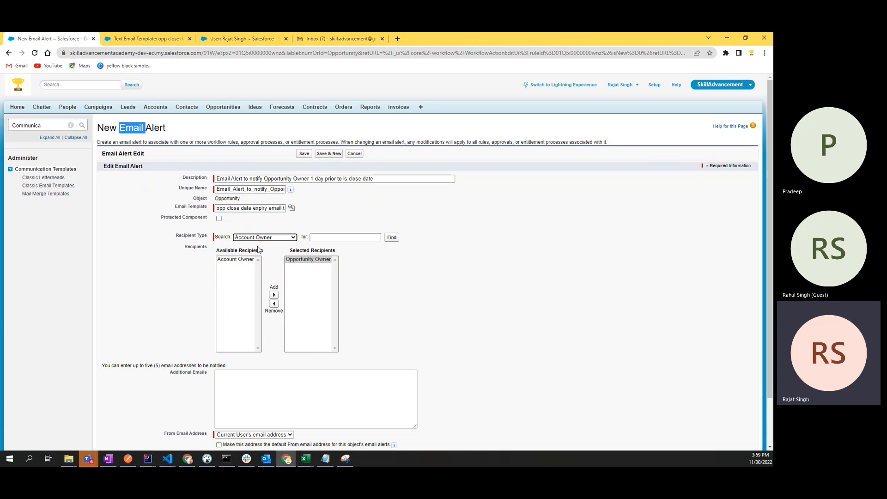
pyautogui.click(237, 259)
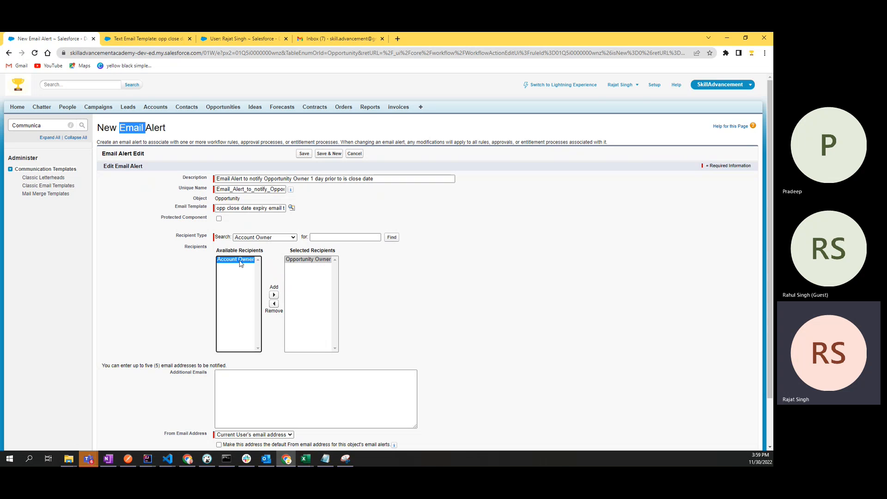
pyautogui.click(252, 239)
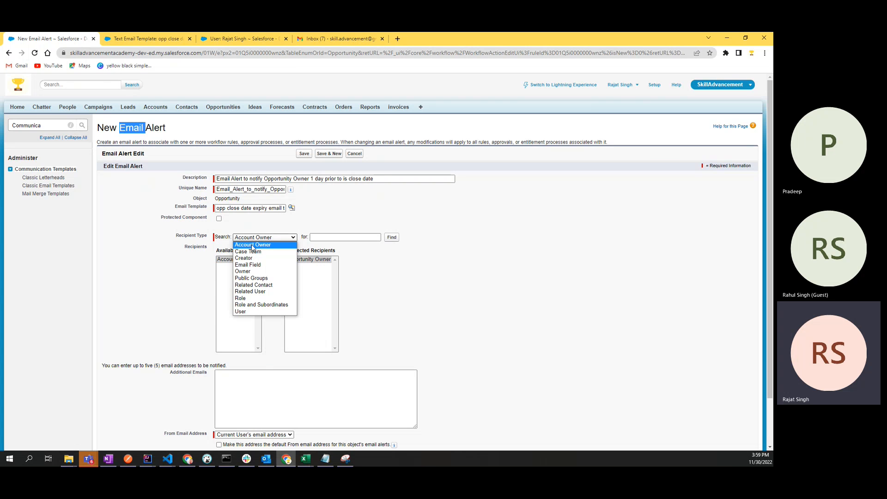
pyautogui.click(165, 37)
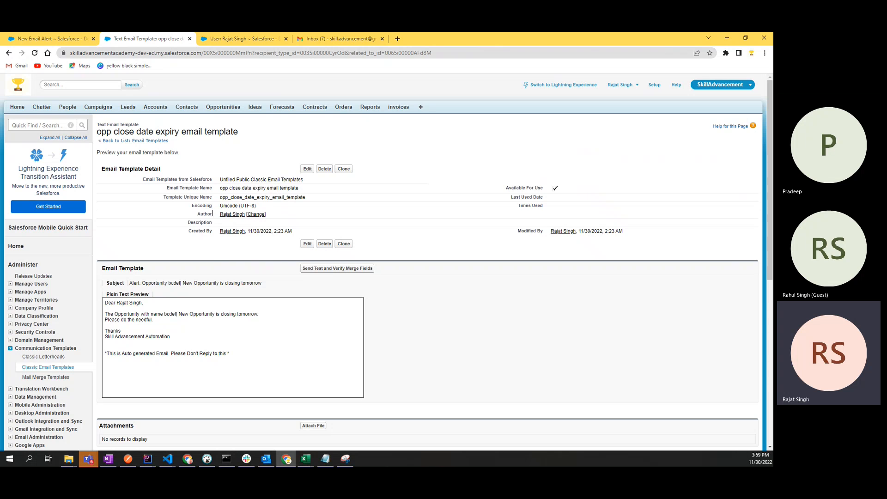
pyautogui.click(50, 41)
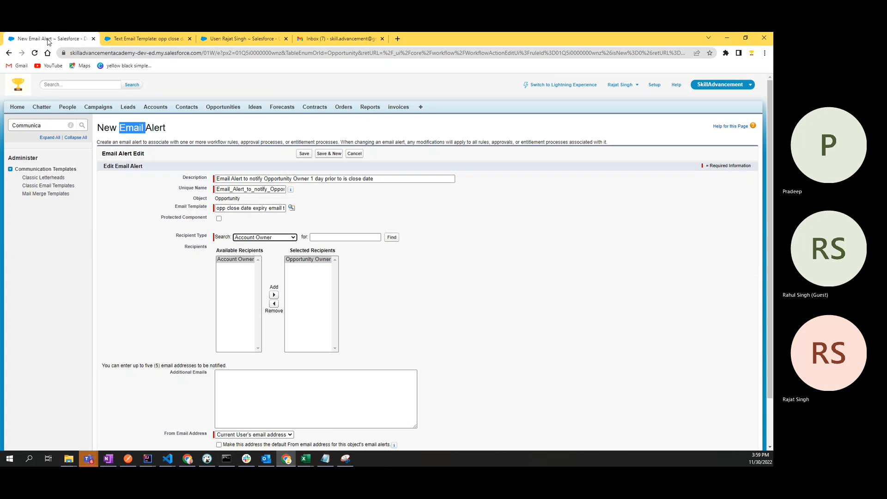
# Step: Set the recipient type back to Owner, keeping Opportunity Owner as the selected recipient
pyautogui.click(247, 237)
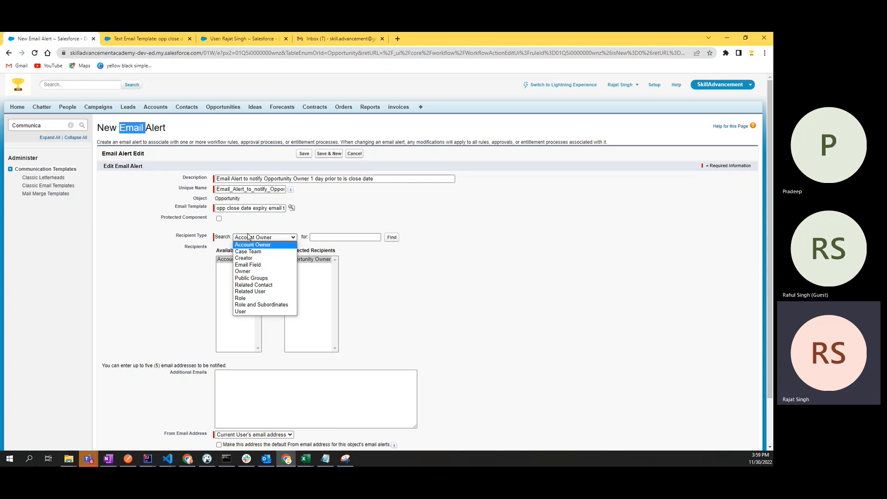
pyautogui.click(248, 271)
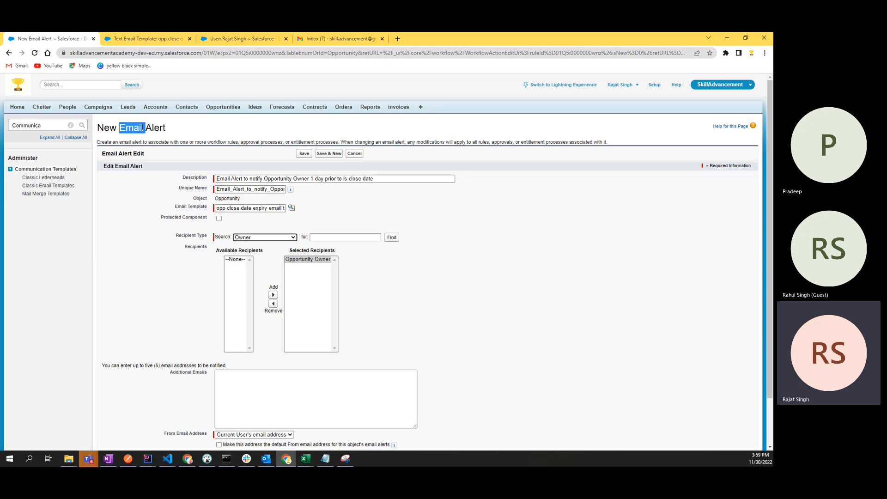
pyautogui.click(180, 129)
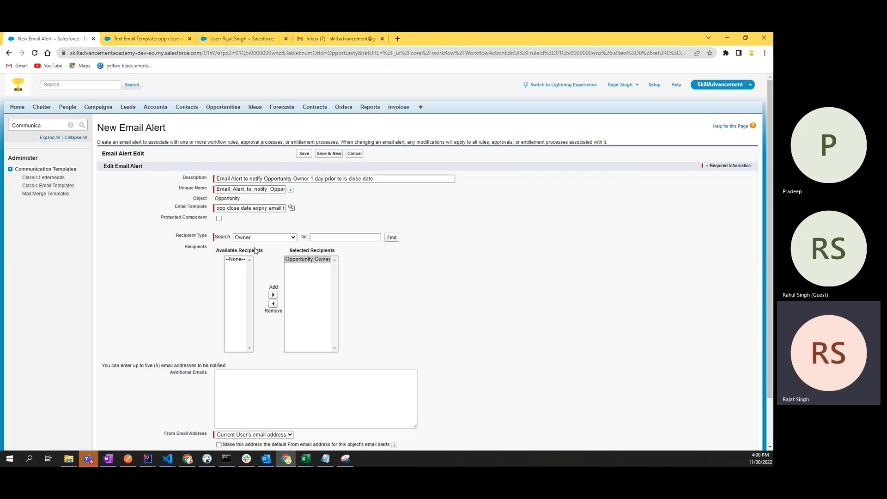
pyautogui.click(308, 262)
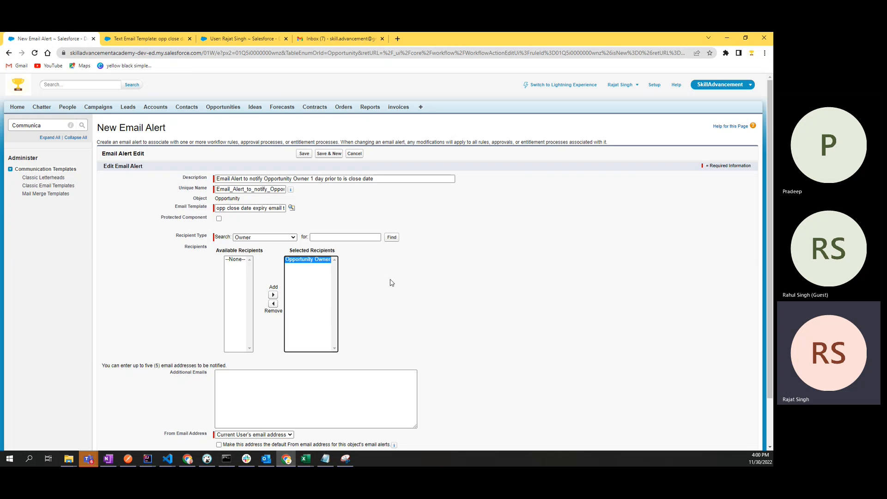
pyautogui.scroll(-2, 391, 282)
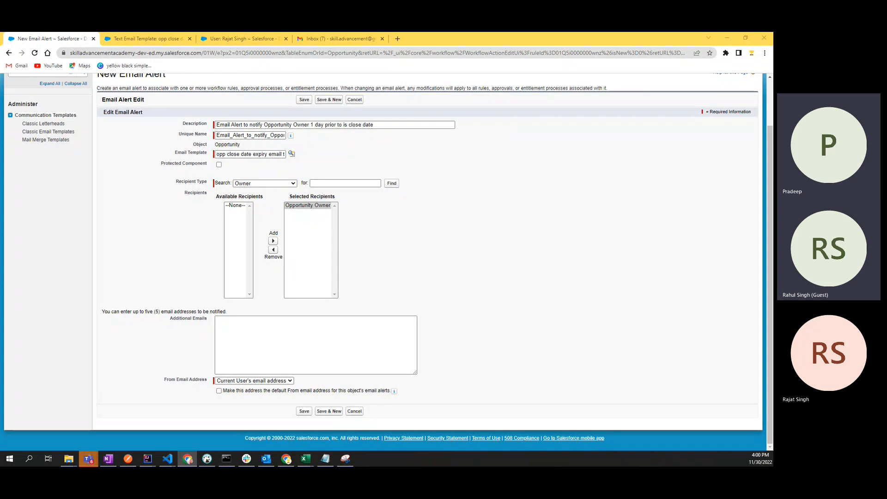
pyautogui.click(261, 381)
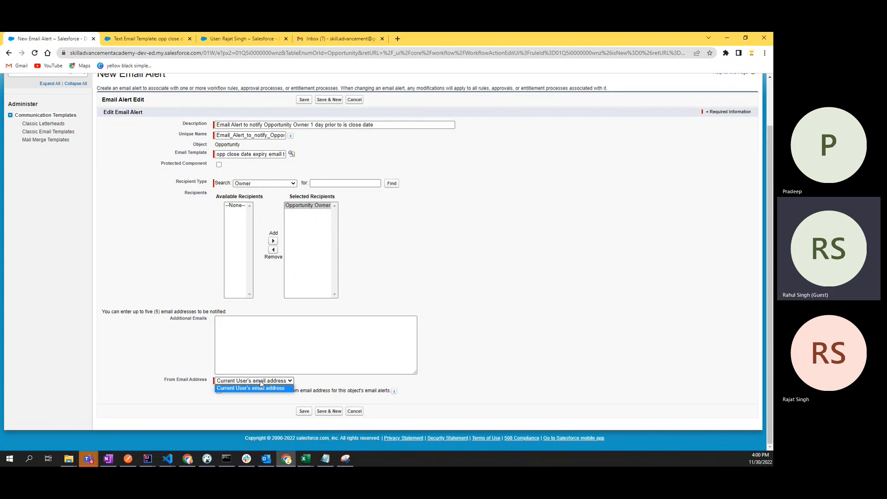
pyautogui.click(261, 384)
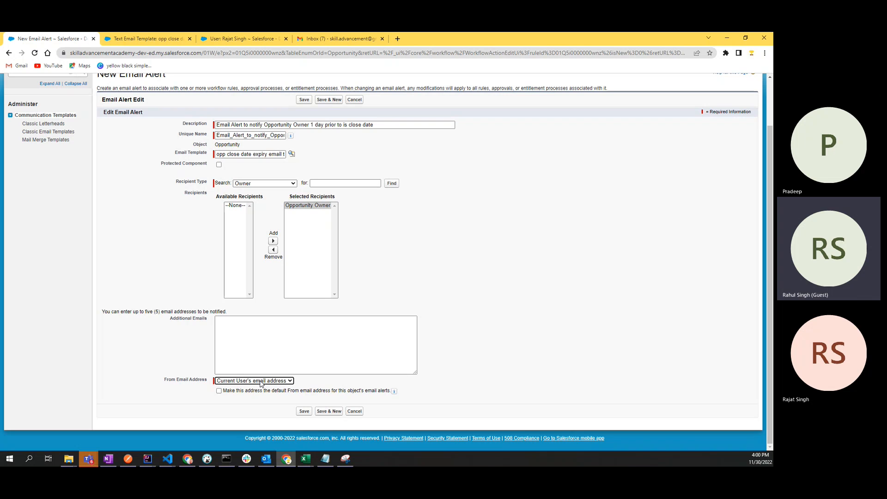
pyautogui.click(304, 412)
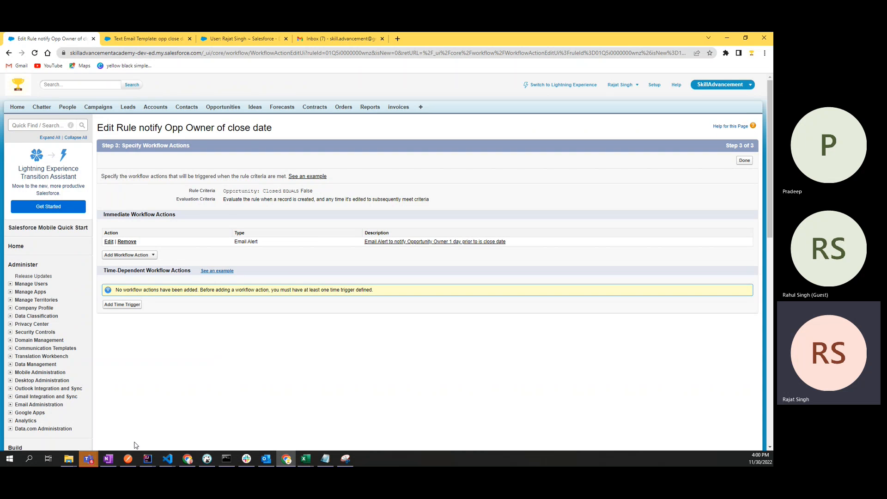
pyautogui.click(108, 459)
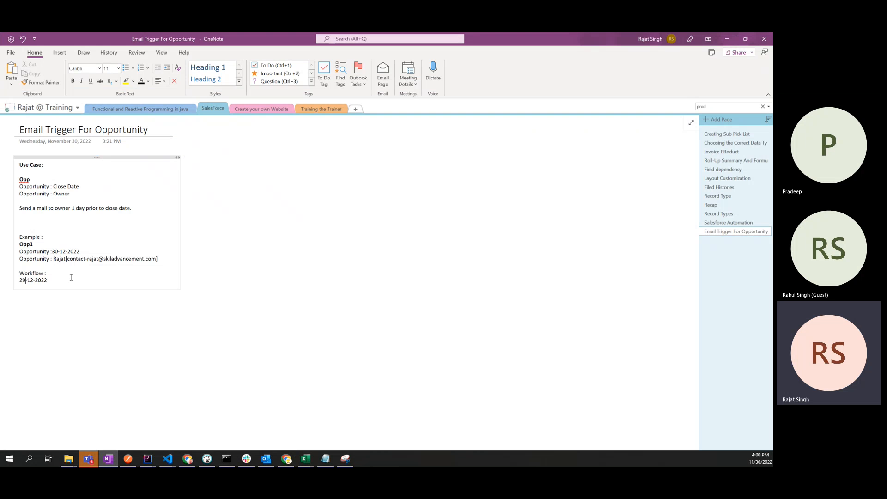
# Step: Type 'Work flow -> Trigger Email' below the date, with an indented '-> Email Template' line
pyautogui.press('Return')
pyautogui.press('Return')
pyautogui.press('Return')
pyautogui.press('Return')
pyautogui.write('Work flow -> Tri')
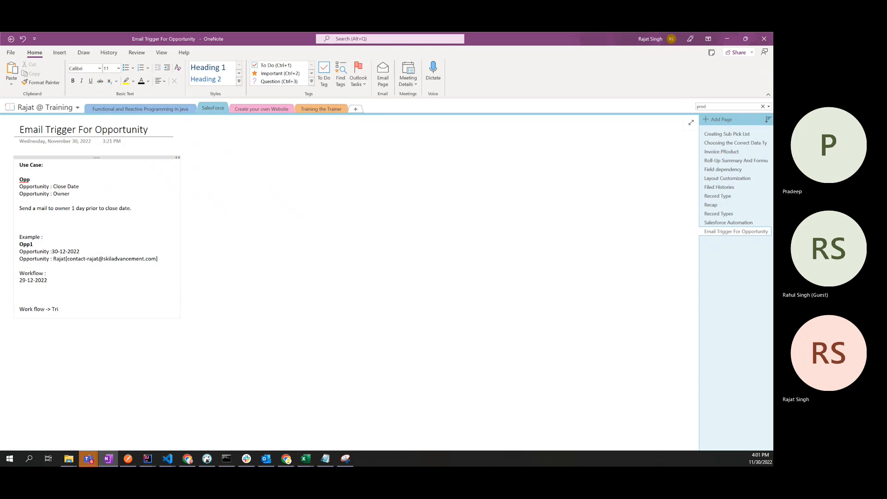
pyautogui.write('gger Email')
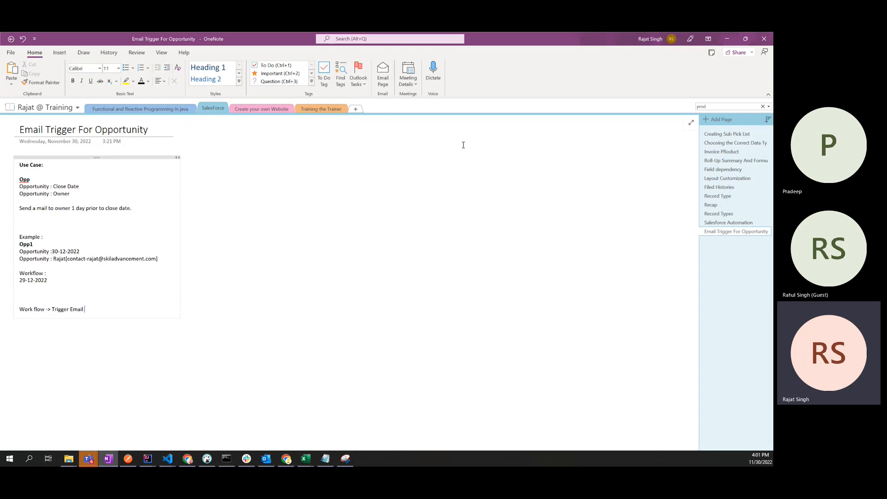
pyautogui.press('Return')
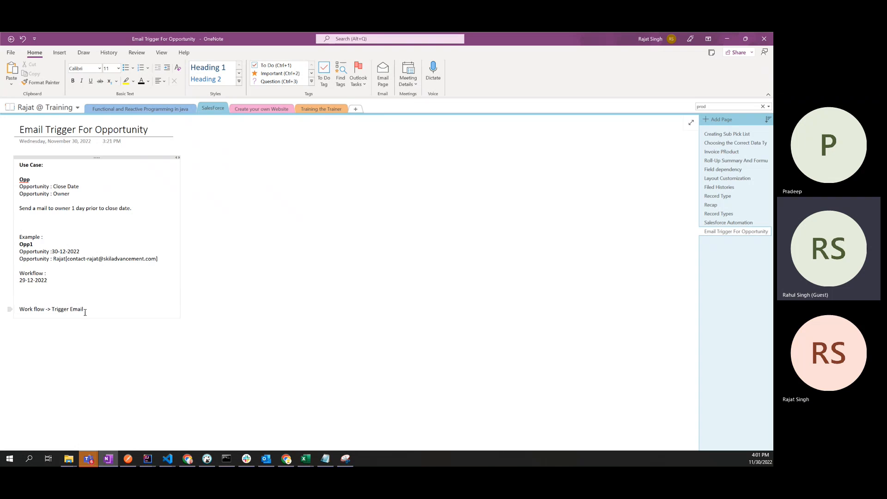
pyautogui.press('Tab')
pyautogui.press('Tab')
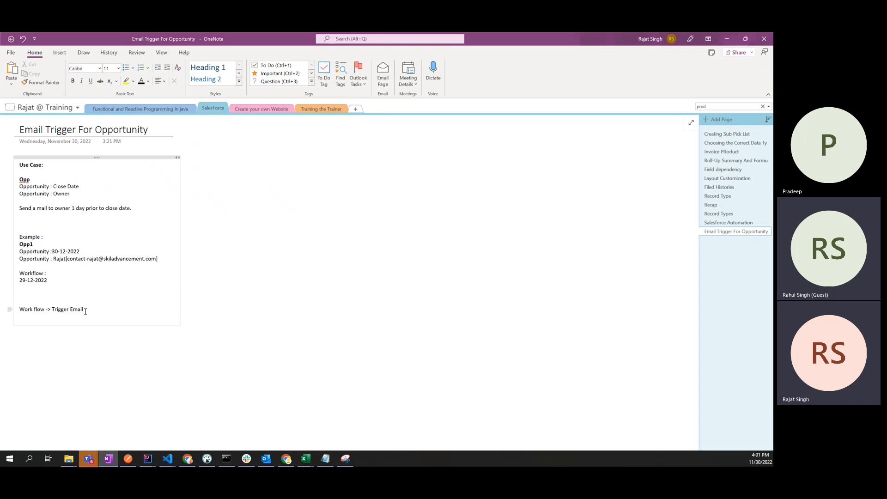
pyautogui.write('->')
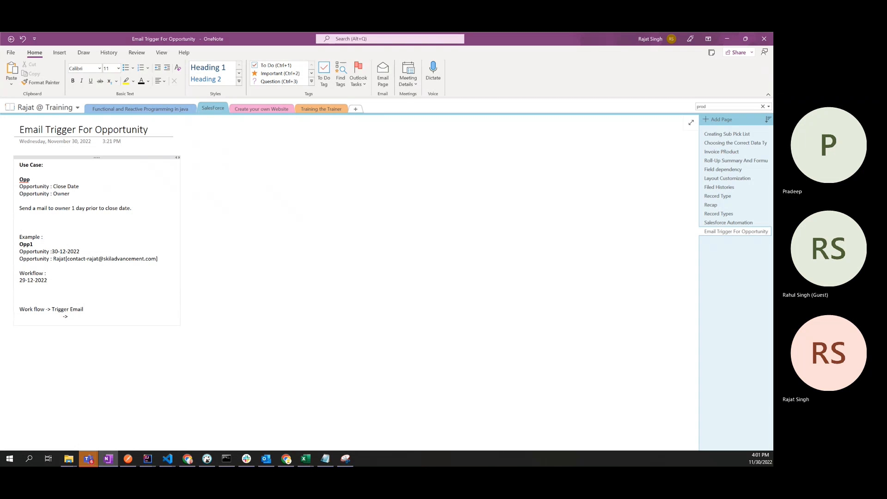
pyautogui.write(' Email Temp')
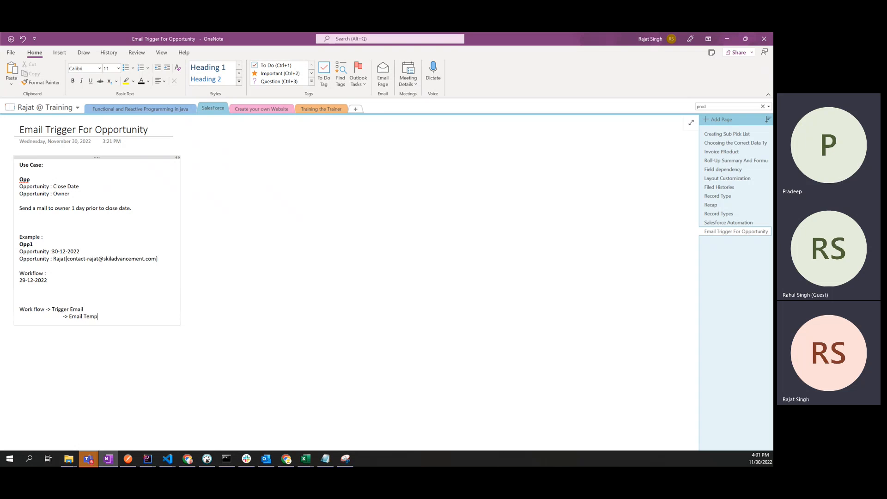
pyautogui.write('late')
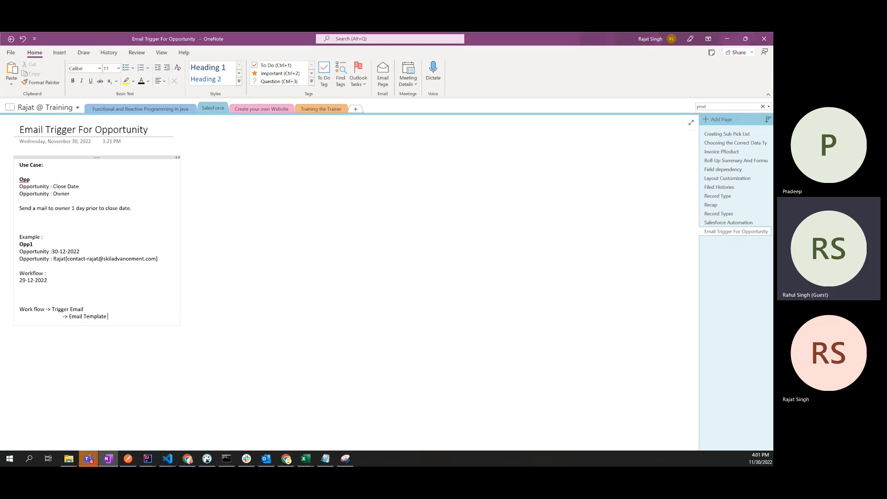
# Step: Highlight the two workflow note lines, then stop sharing the screen in Teams
pyautogui.moveTo(110, 317); pyautogui.dragTo(52, 309)
pyautogui.doubleClick(56, 309)
pyautogui.click(83, 309)
pyautogui.click(86, 308)
pyautogui.moveTo(107, 317); pyautogui.dragTo(16, 306)
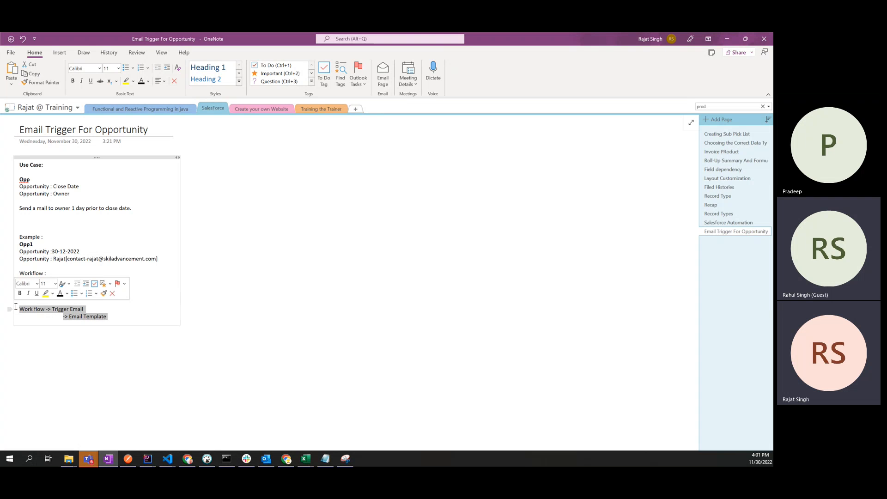
pyautogui.click(88, 458)
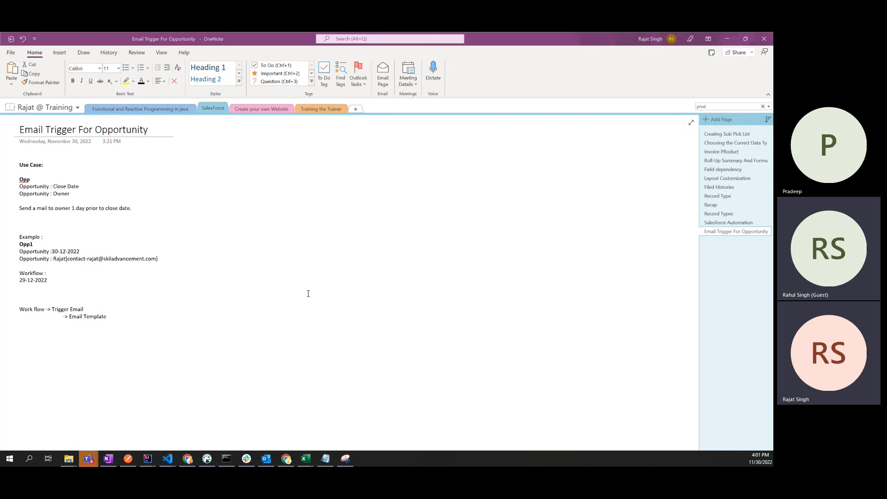
pyautogui.click(118, 320)
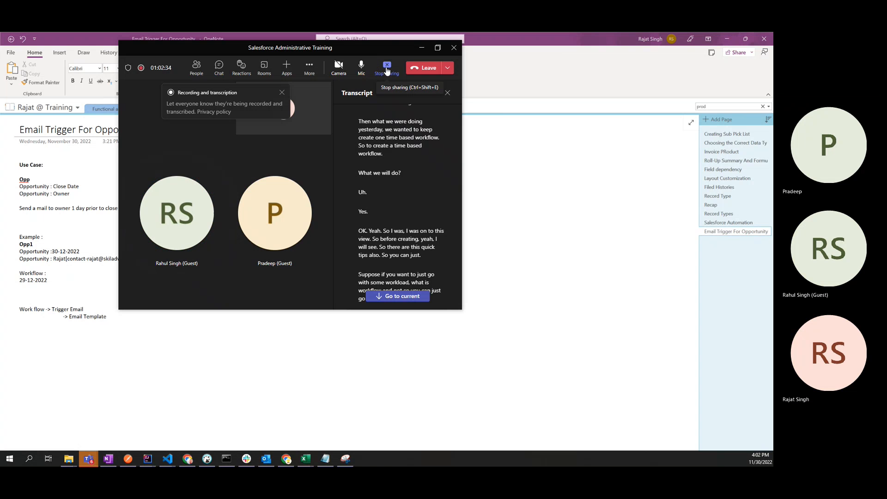
pyautogui.click(387, 68)
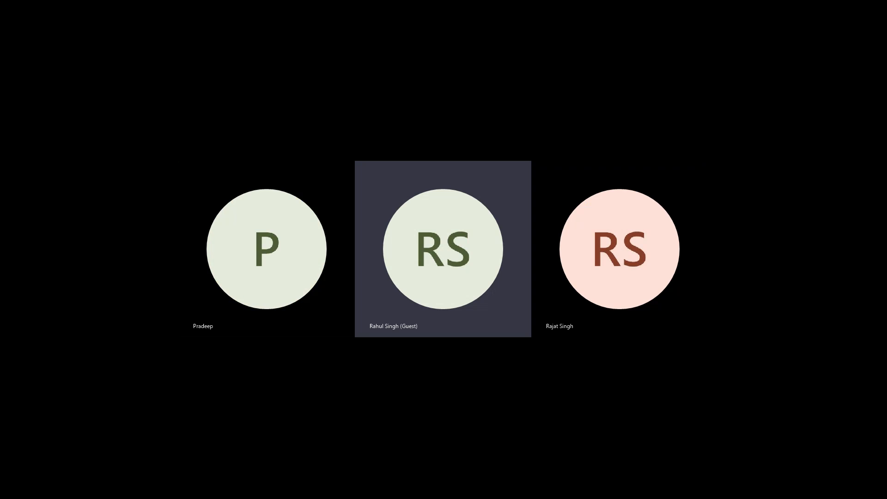